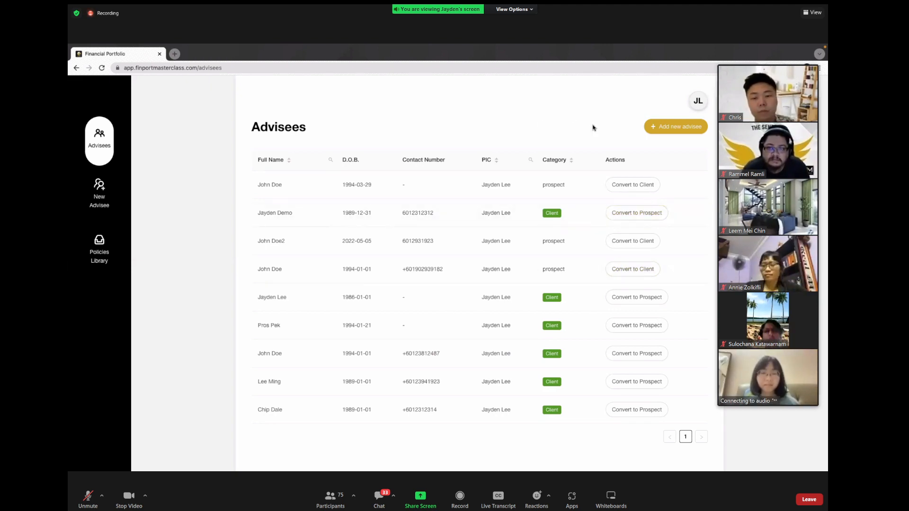
Step: Reopen 'Add new advisee' from the Advisees list to get a blank Personal Info form
left_click(672, 127)
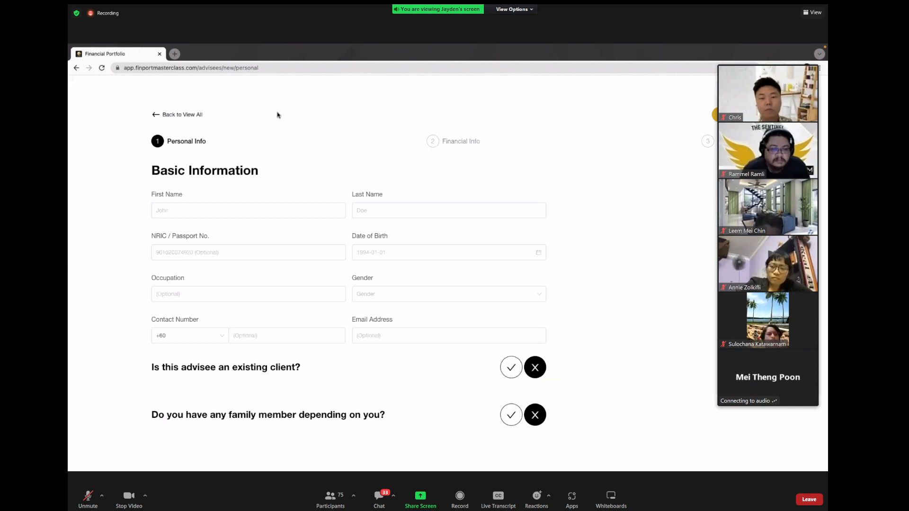
left_click(172, 115)
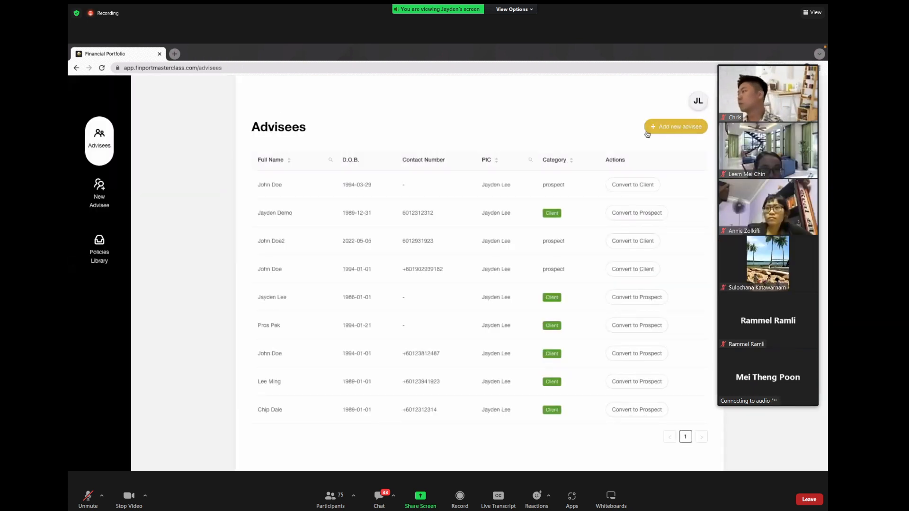
left_click(673, 132)
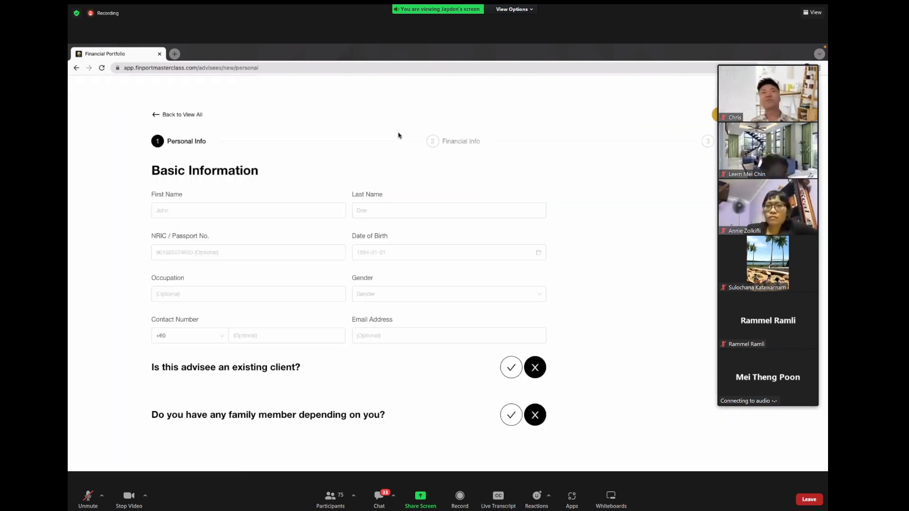
scroll(398, 136, "down", 1)
scroll(398, 136, "up", 1)
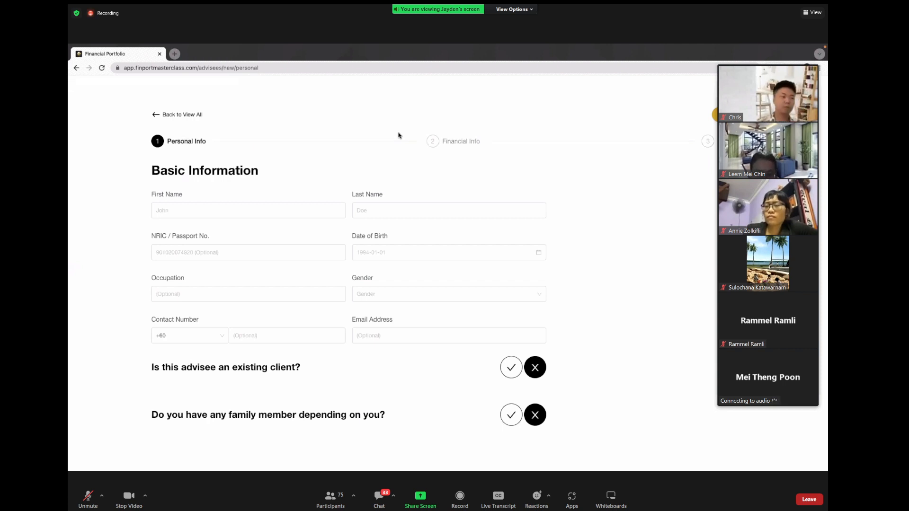
Step: Enter the new advisee's first name and last name
left_click(279, 211)
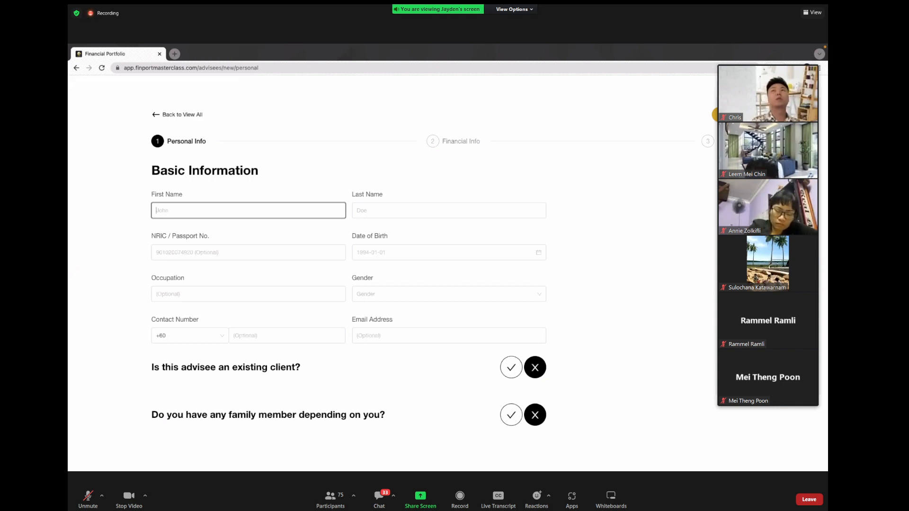
type("Jyaden")
key("Tab")
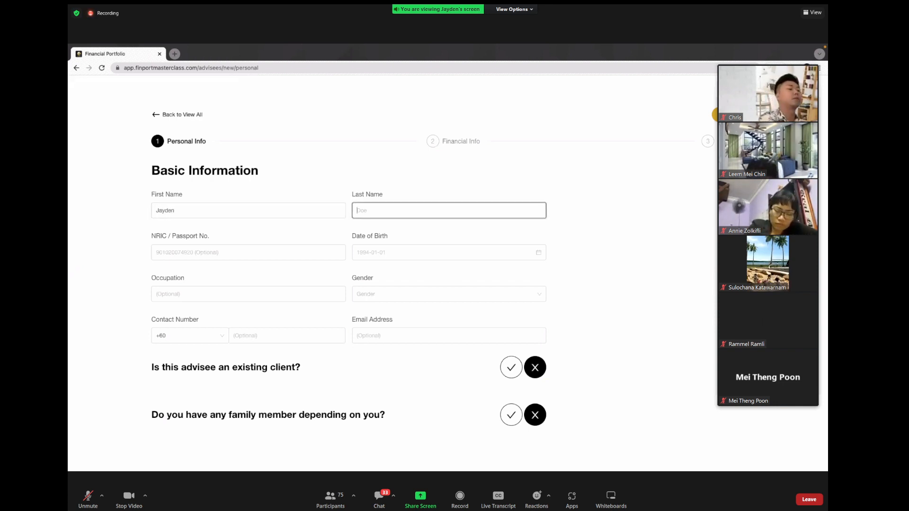
type("Test")
left_click(574, 252)
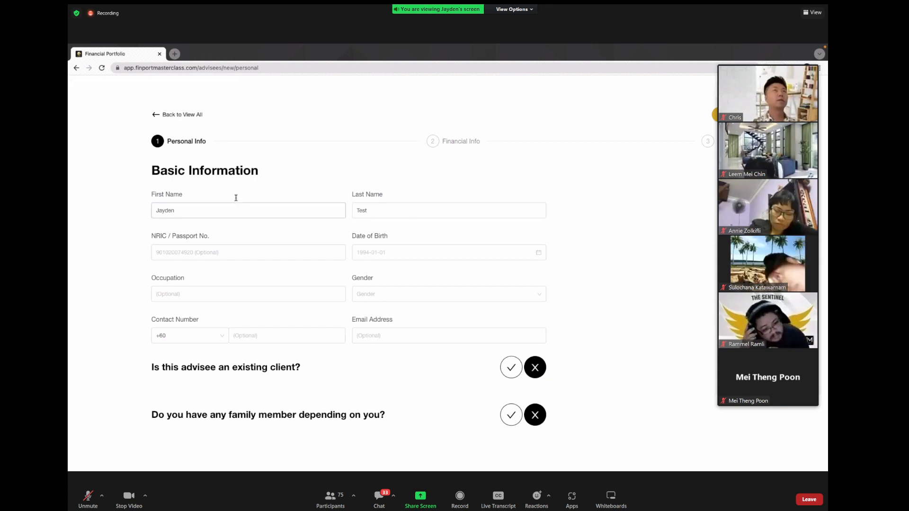
left_click(220, 255)
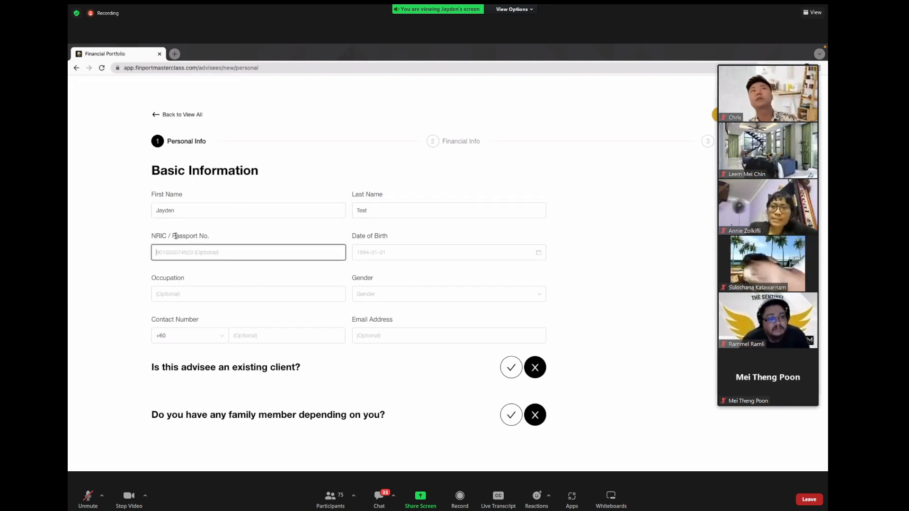
left_click(188, 294)
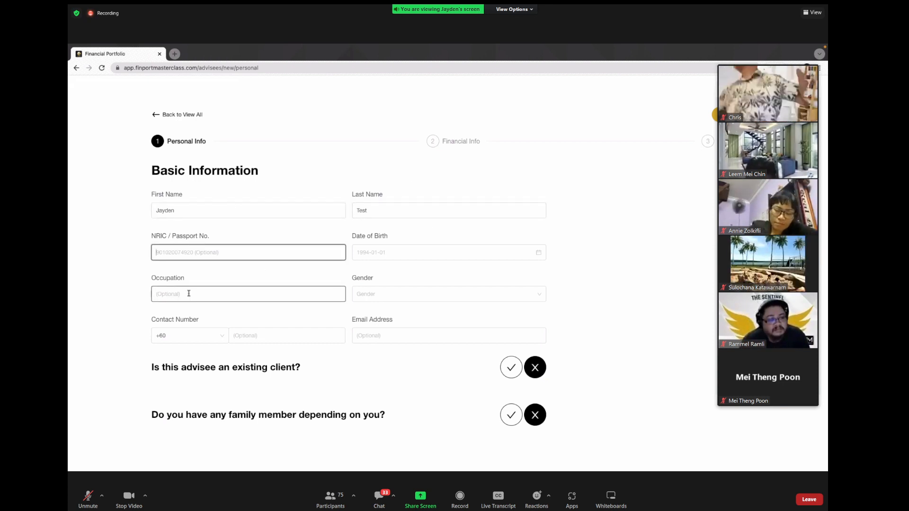
left_click(236, 254)
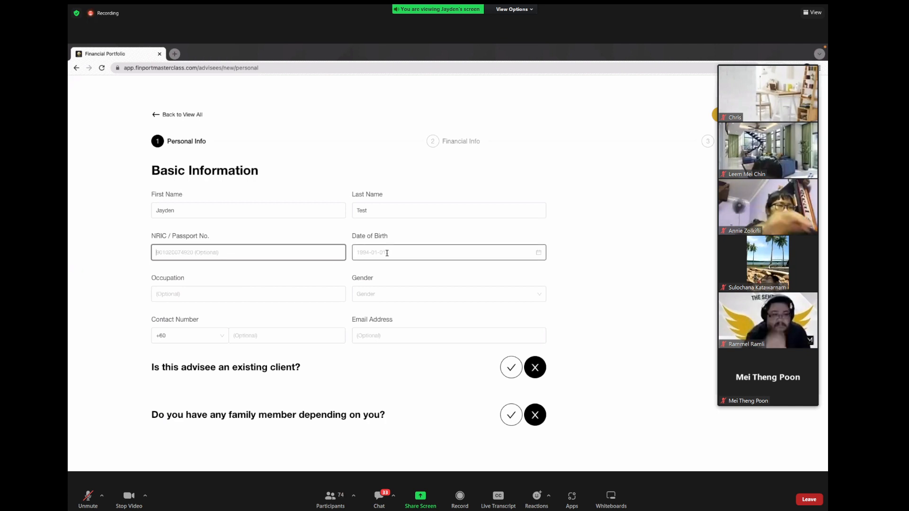
Step: Set the date of birth to 1990-01-01 in the calendar field
left_click(386, 253)
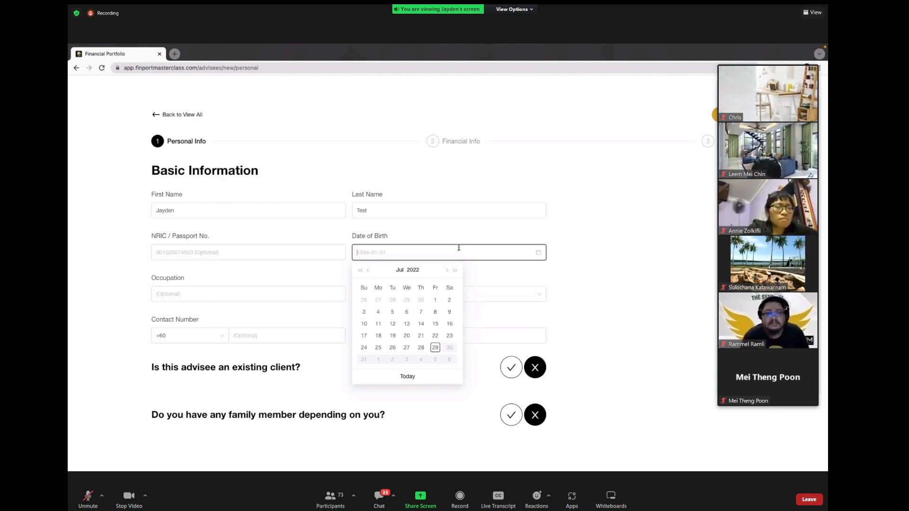
left_click(360, 270)
left_click(361, 270)
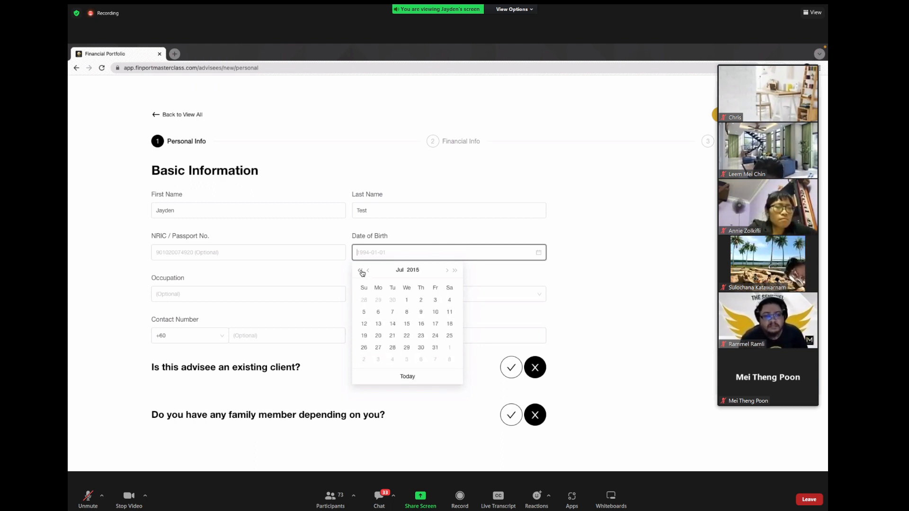
left_click(360, 270)
left_click(361, 271)
left_click(360, 270)
type("1990-01-0")
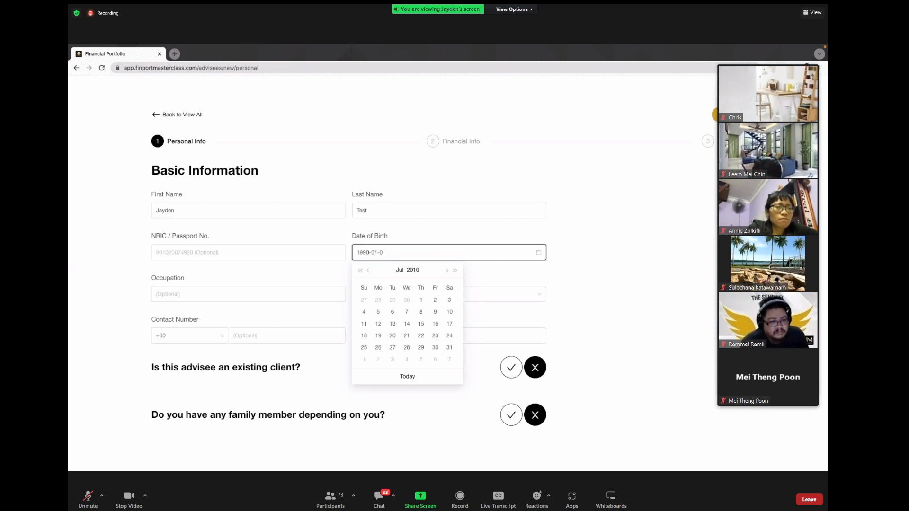
type("1")
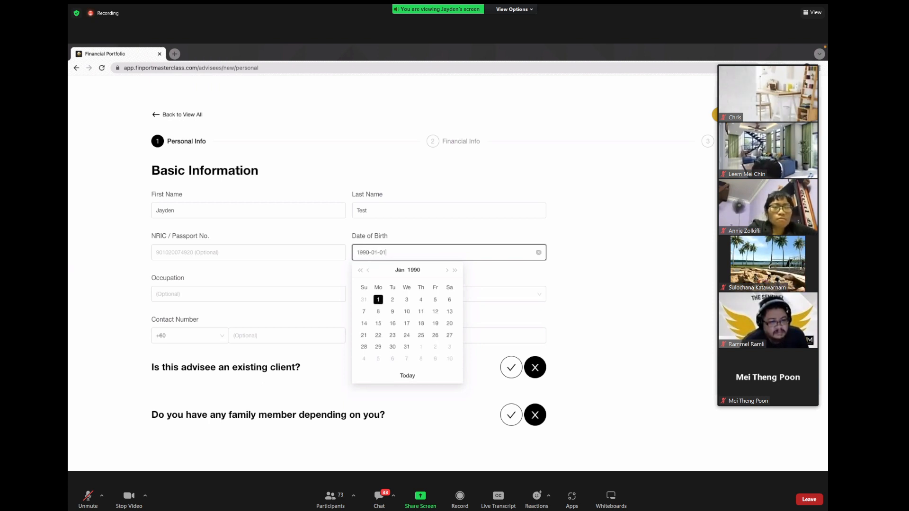
key("Return")
left_click(624, 241)
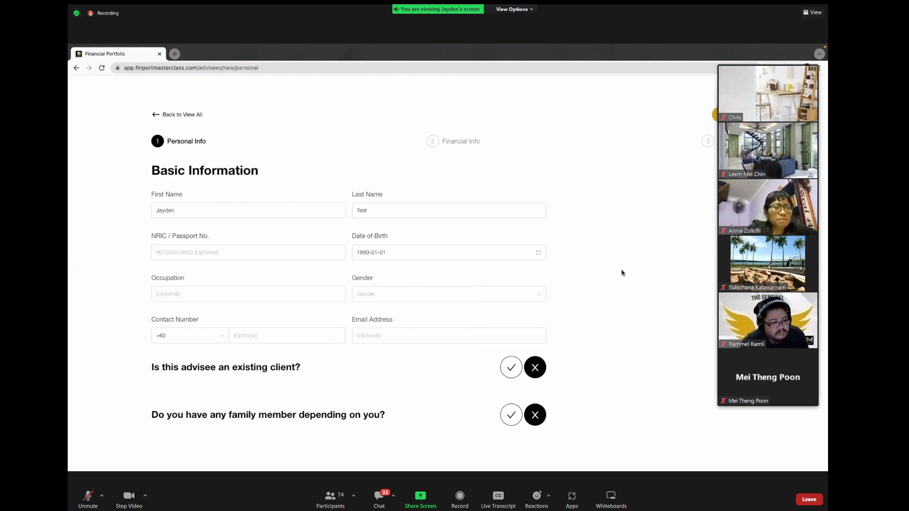
Step: Set gender to Male and answer No to being an existing client
left_click(379, 297)
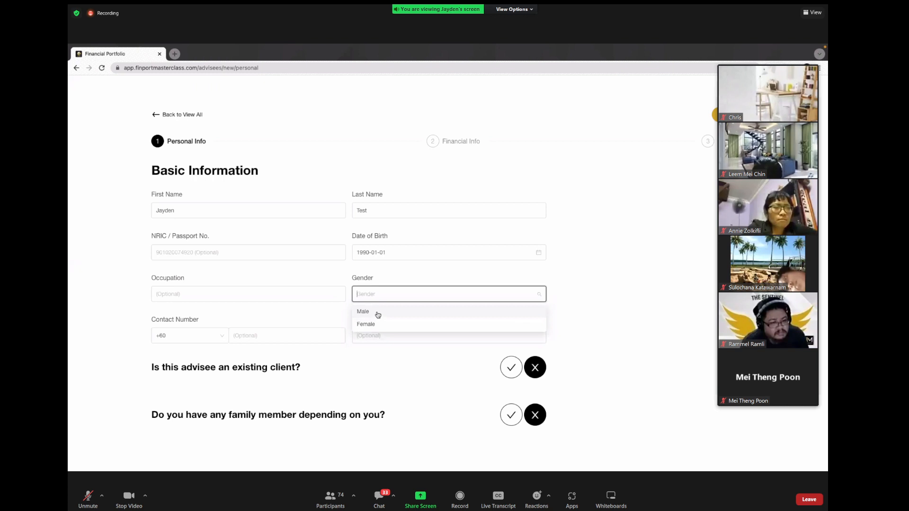
left_click(378, 314)
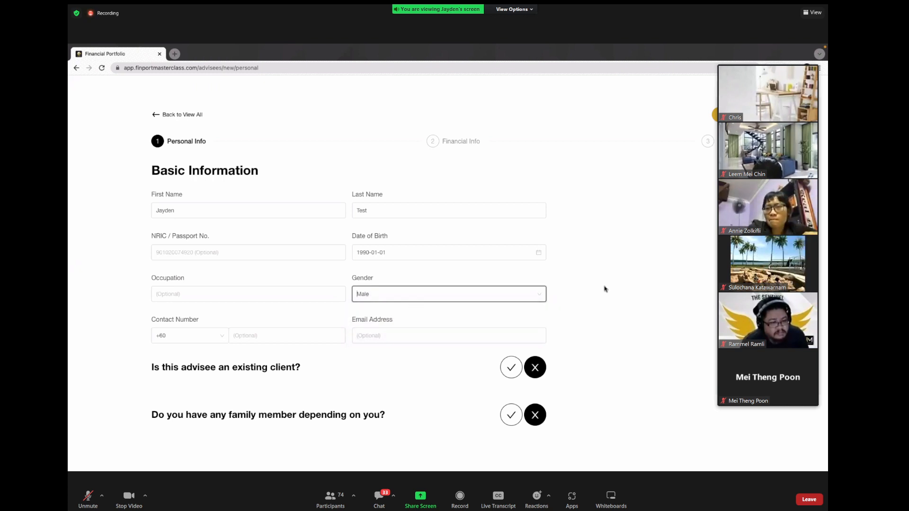
left_click(351, 297)
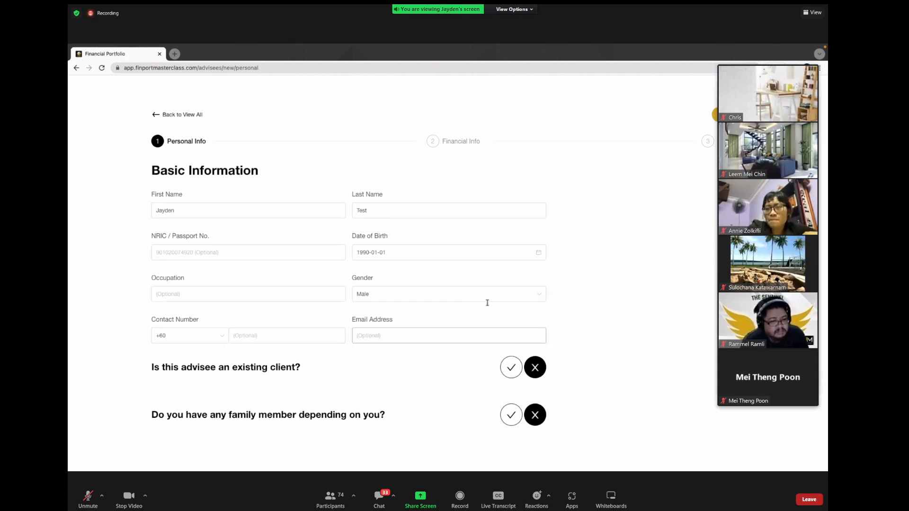
double_click(156, 367)
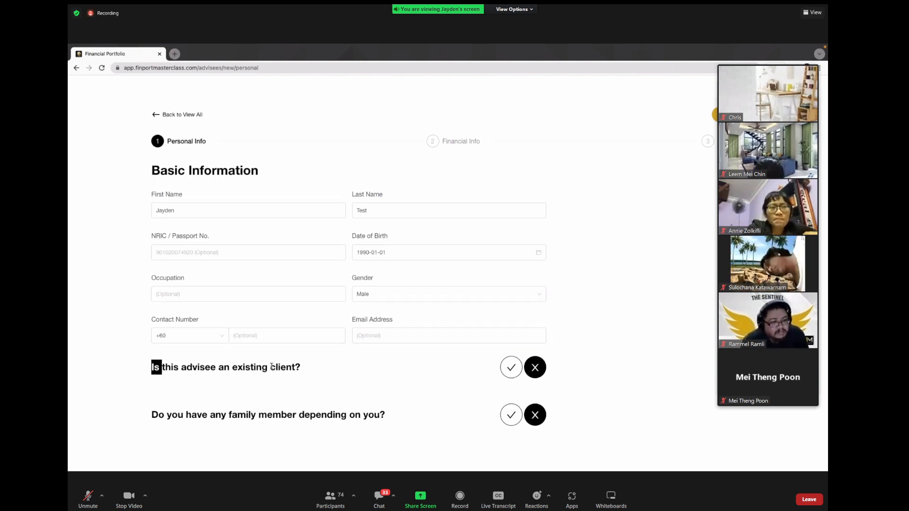
left_click_drag(271, 366, 320, 378)
left_click(320, 377)
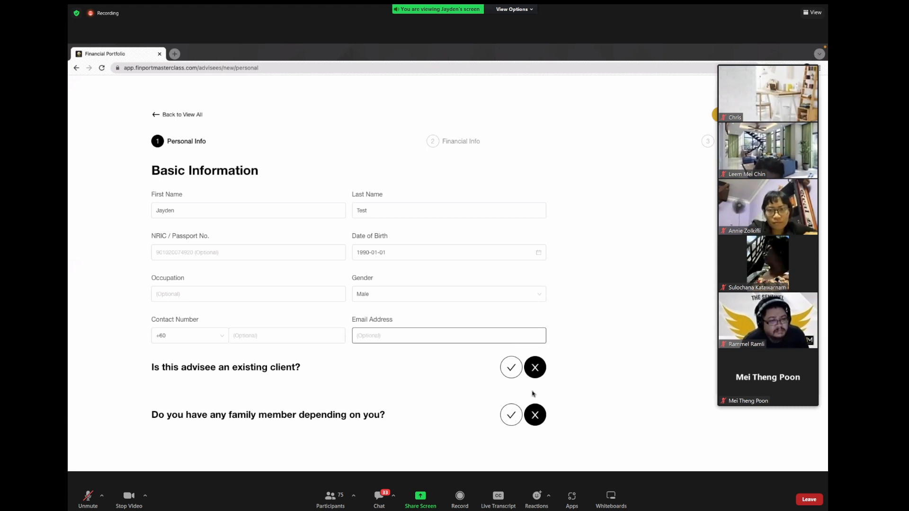
left_click(508, 378)
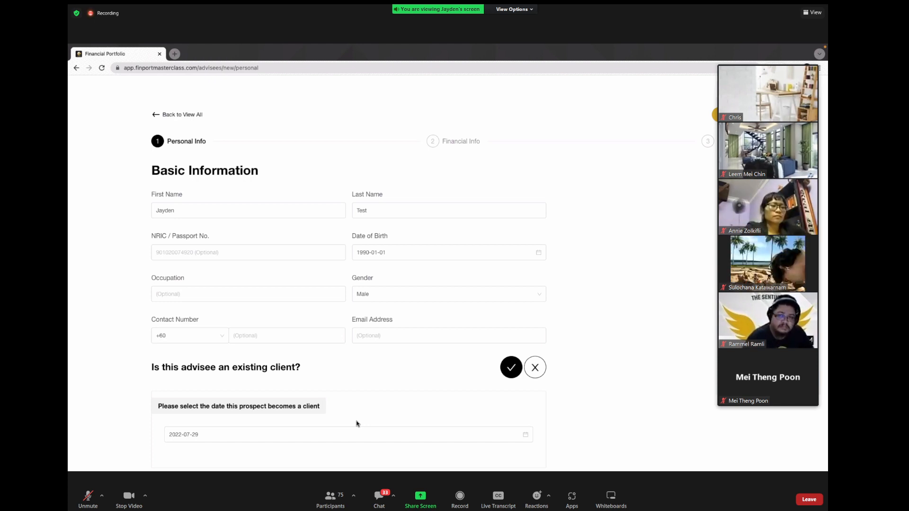
left_click(535, 367)
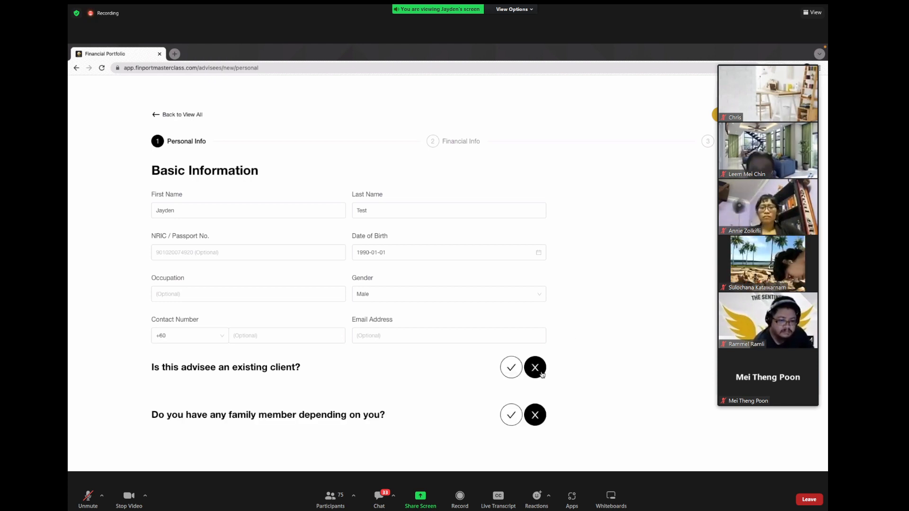
Step: Recheck the name fields and highlight the family dependents question
left_click(189, 205)
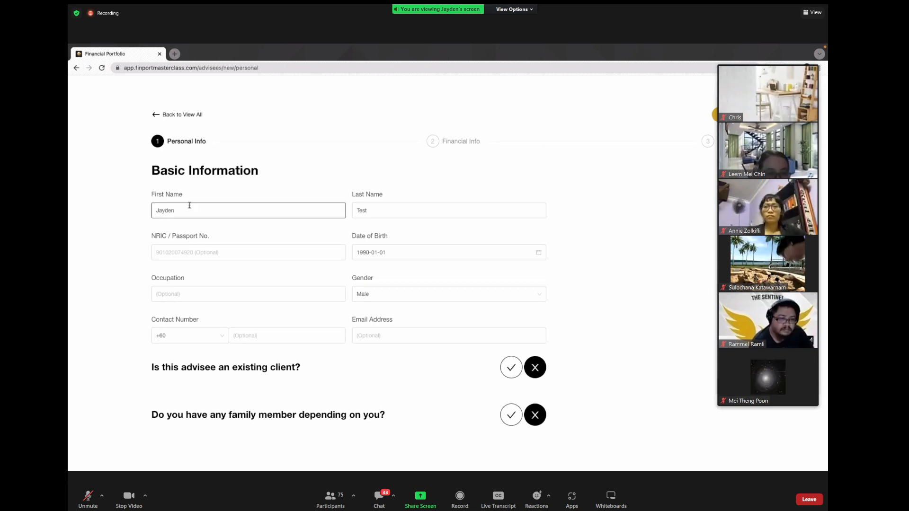
left_click(403, 209)
left_click(586, 250)
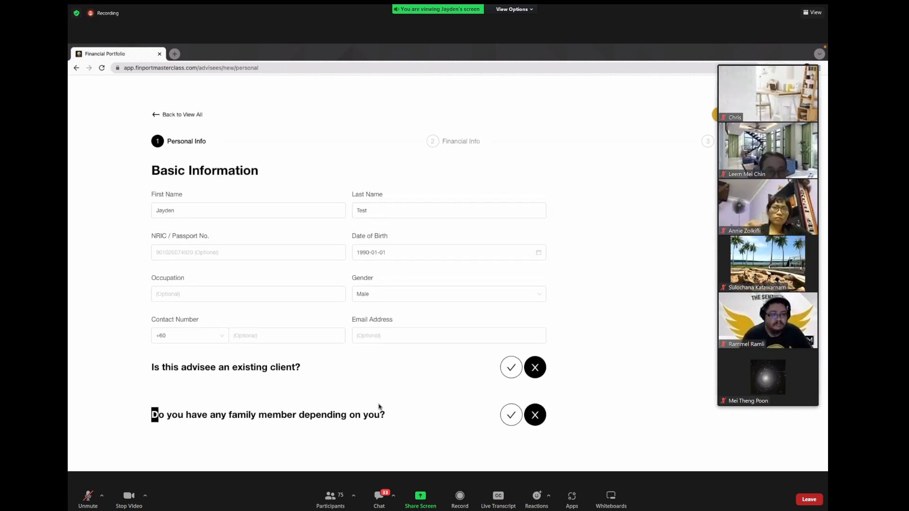
left_click_drag(158, 415, 386, 416)
left_click(385, 416)
left_click(511, 415)
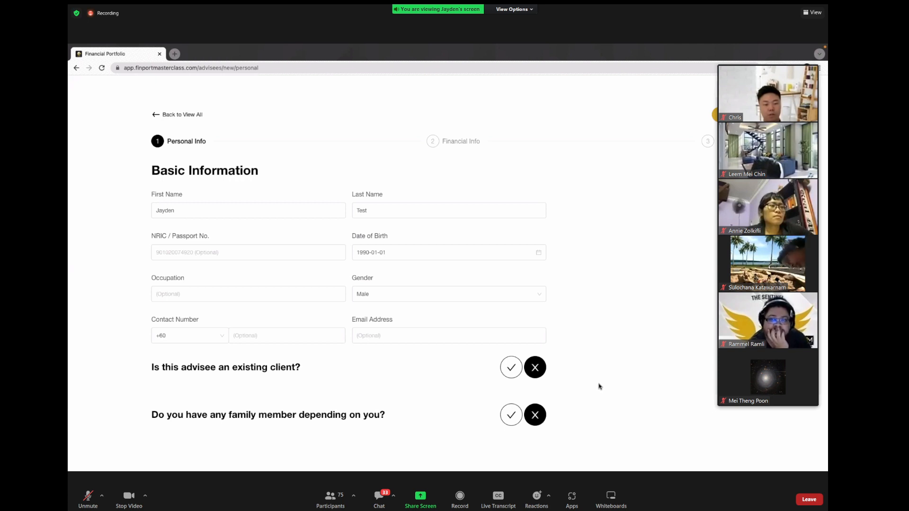
Step: Answer yes to having dependents and enter 20 years of responsibility
left_click(510, 415)
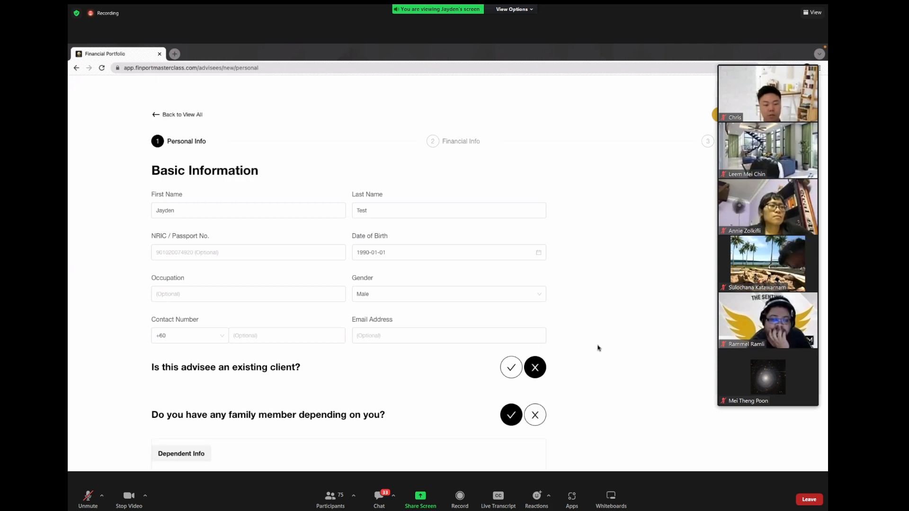
scroll(598, 347, "down", 3)
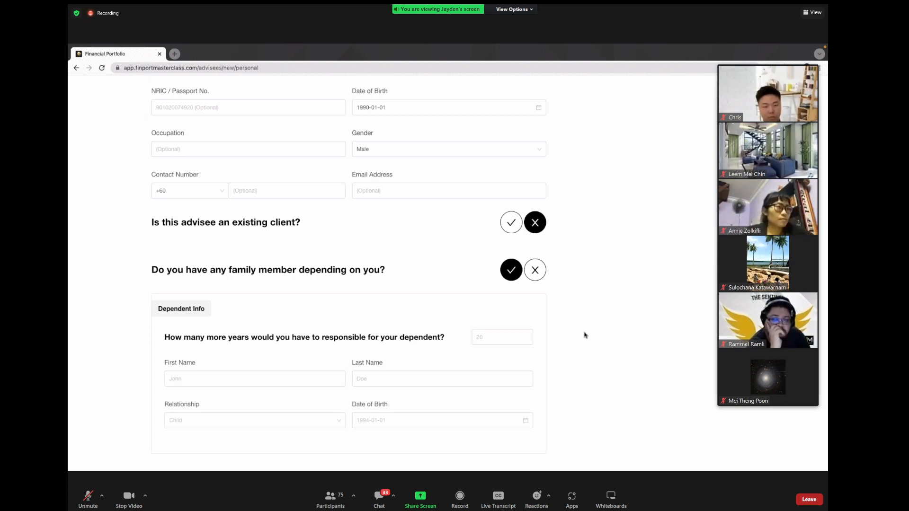
left_click_drag(163, 337, 398, 339)
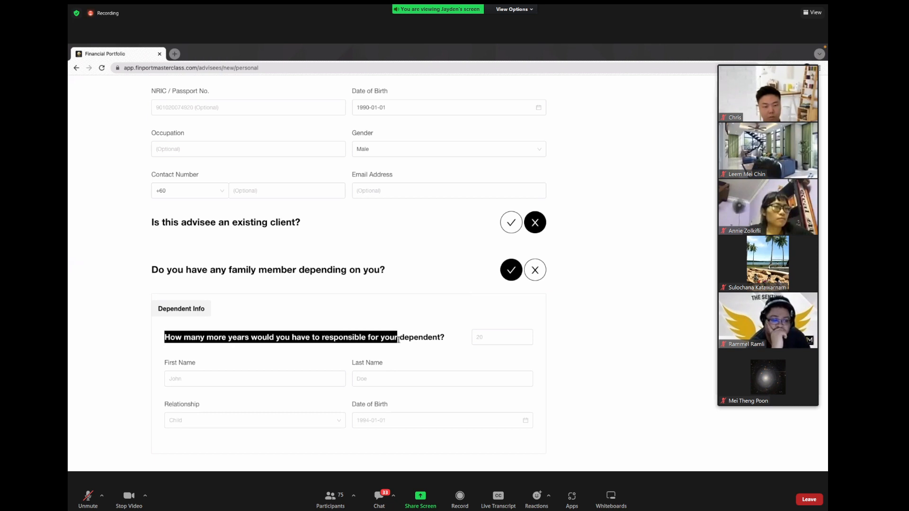
left_click(398, 339)
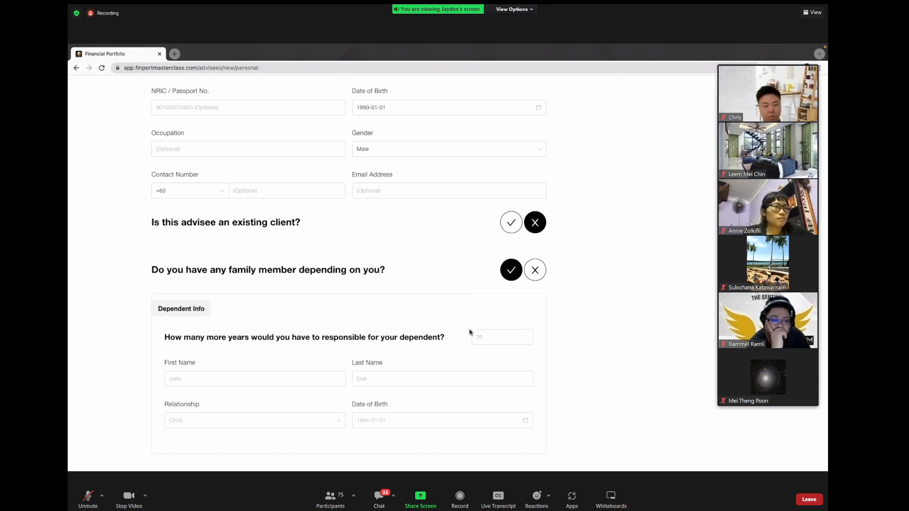
left_click(497, 333)
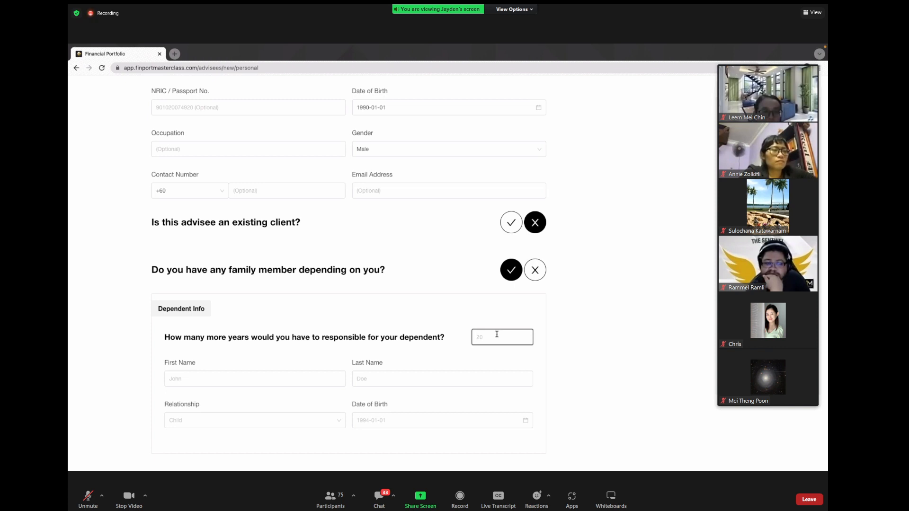
type("0")
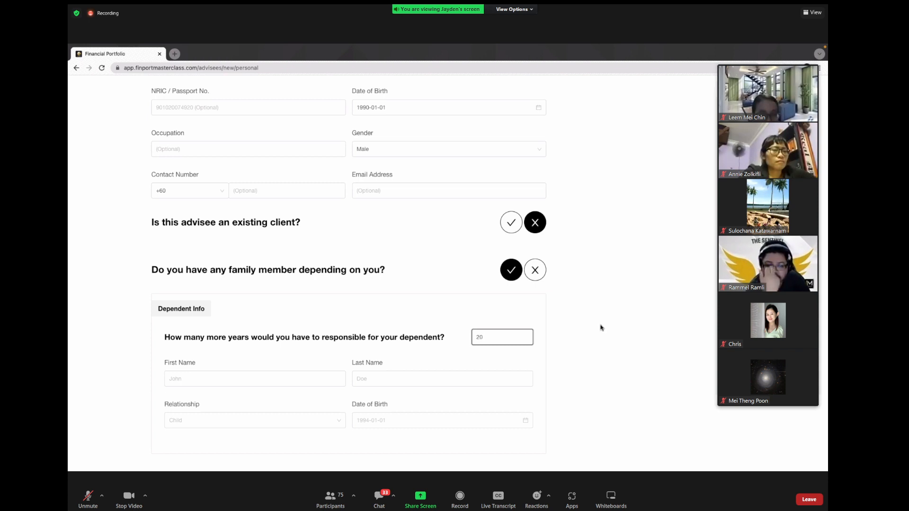
left_click(628, 366)
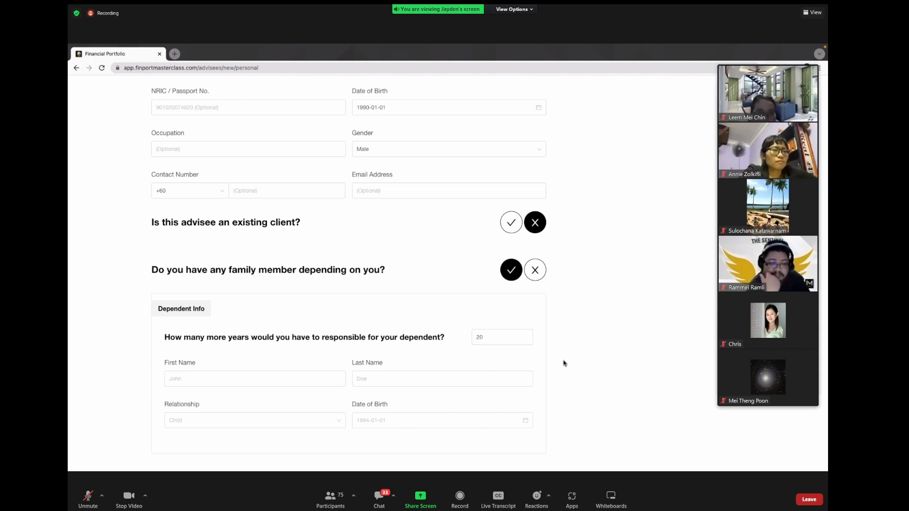
Step: Add the dependent's sample names, relationship Child and birth date 1 July 2021
scroll(583, 335, "down", 1)
left_click(203, 371)
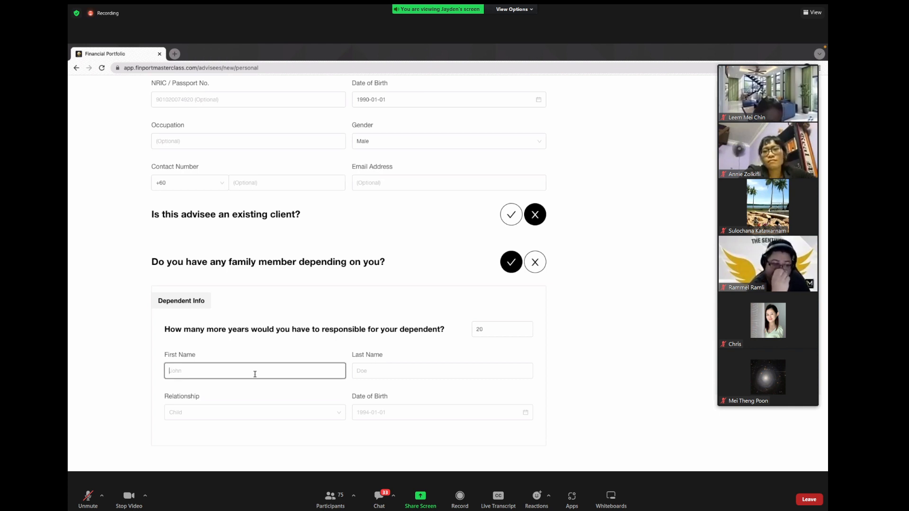
type("Son")
key("Tab")
type("Test")
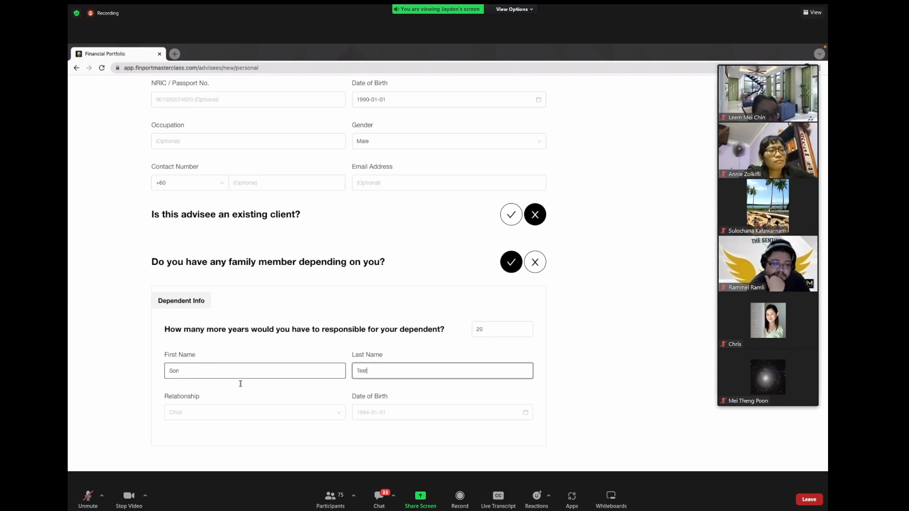
left_click(190, 414)
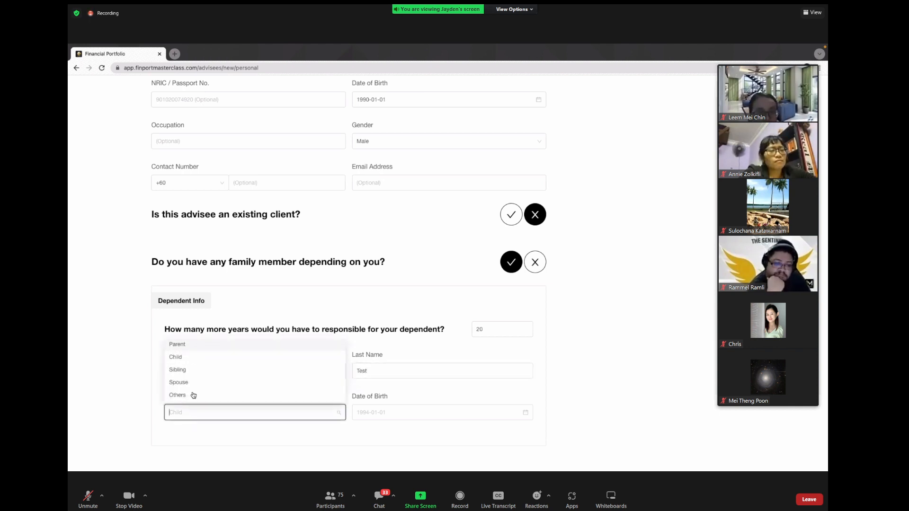
left_click(194, 359)
left_click(384, 411)
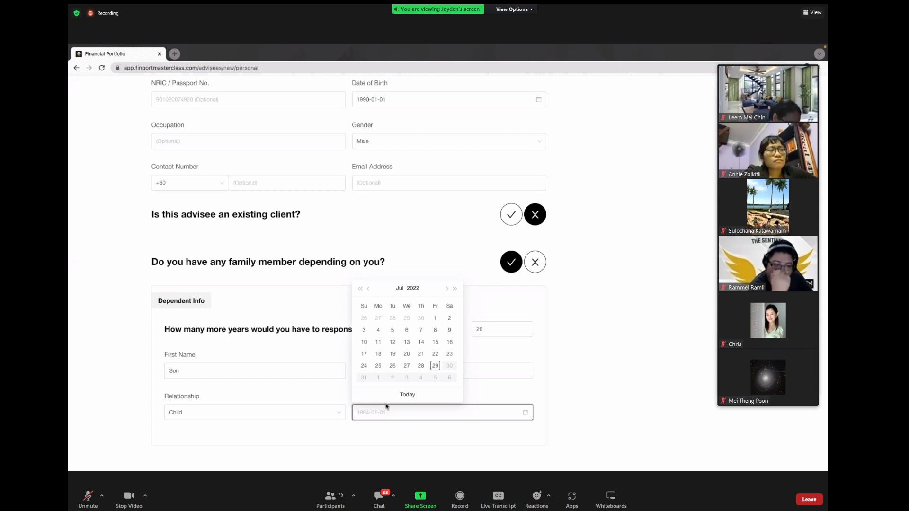
left_click(361, 290)
left_click(420, 318)
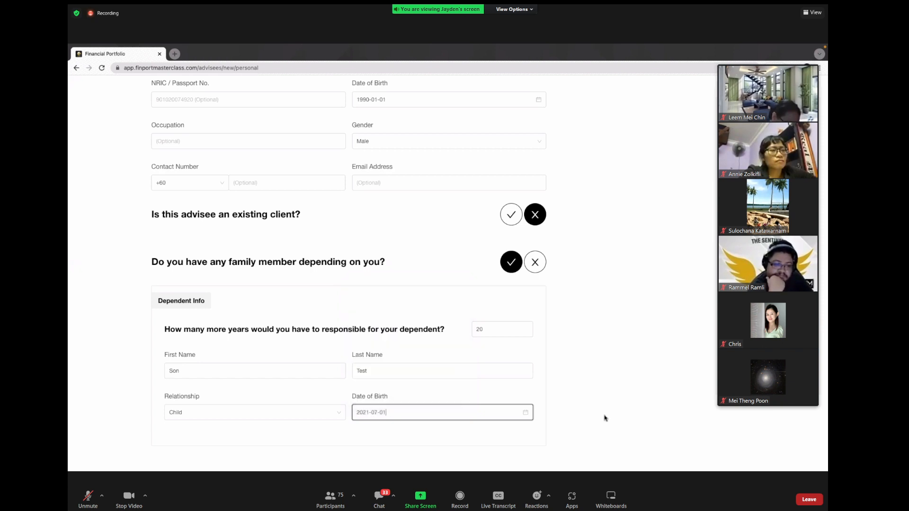
left_click(605, 417)
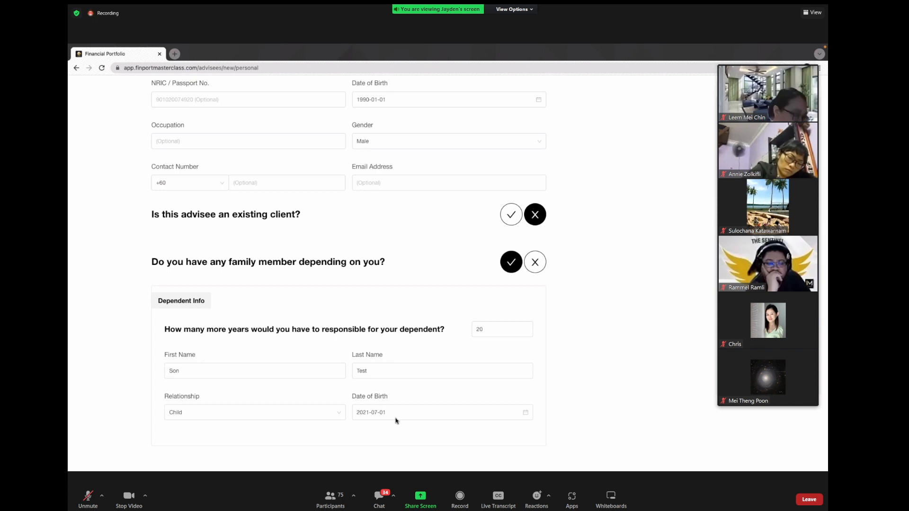
Step: Highlight the Total Expenses label on the Financial Info step and focus its field
scroll(649, 349, "up", 3)
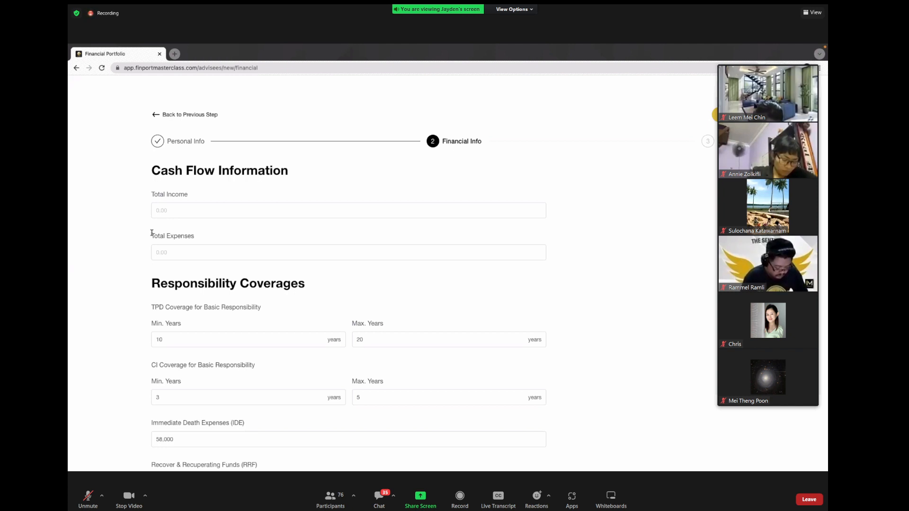
left_click_drag(152, 233, 208, 235)
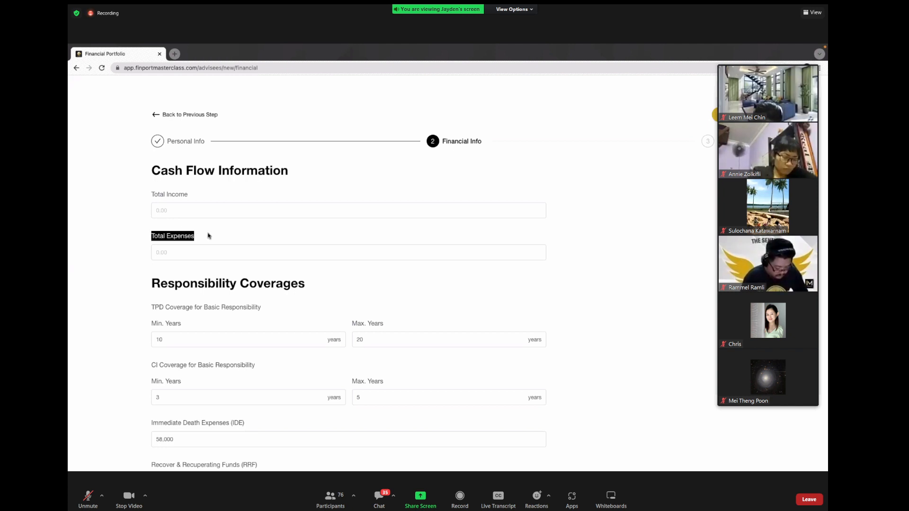
left_click(212, 255)
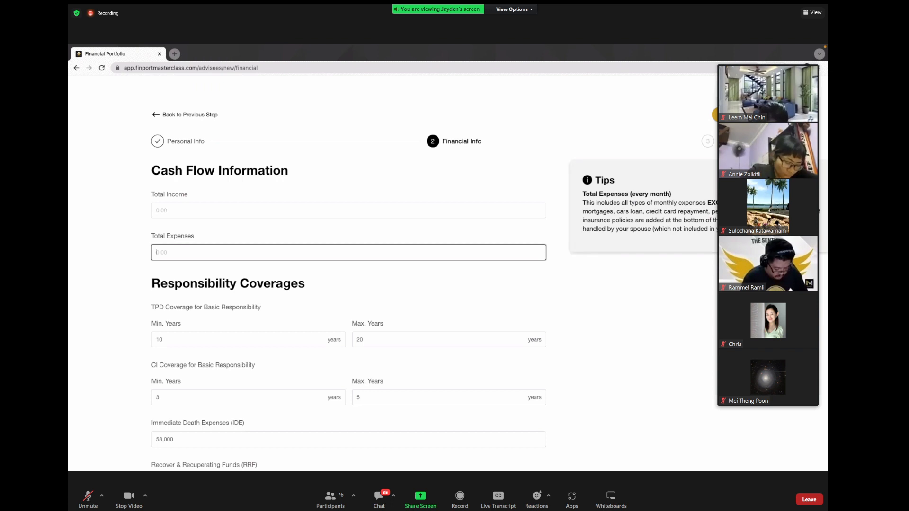
Step: Enter 2000 in Total Expenses so it reads 2,000
left_click(757, 213)
left_click(479, 257)
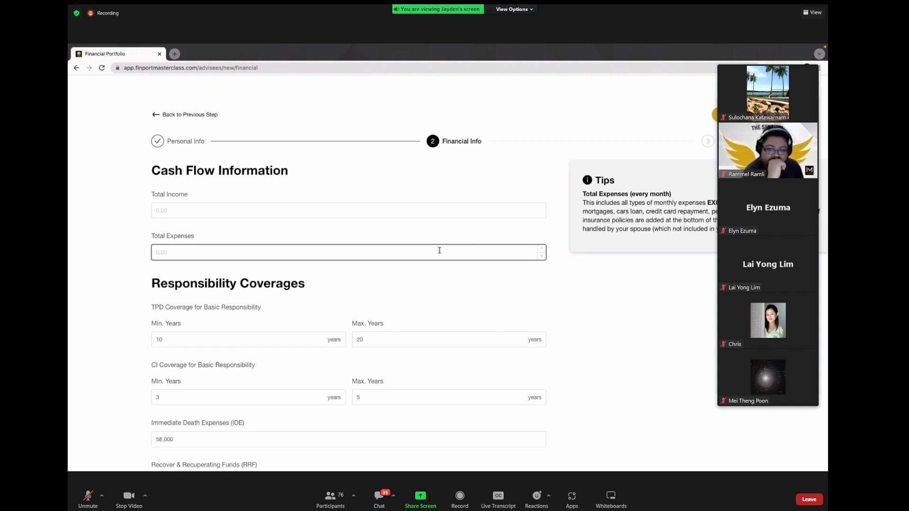
type("2000")
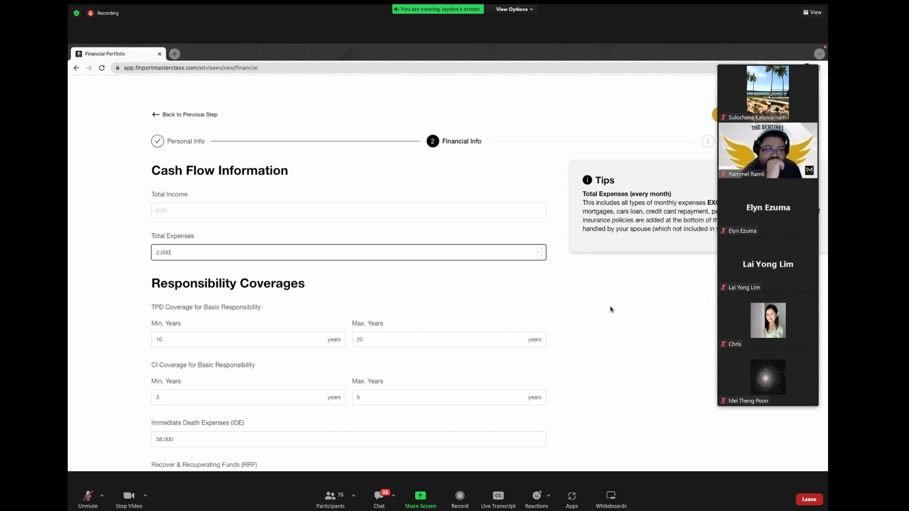
left_click(610, 310)
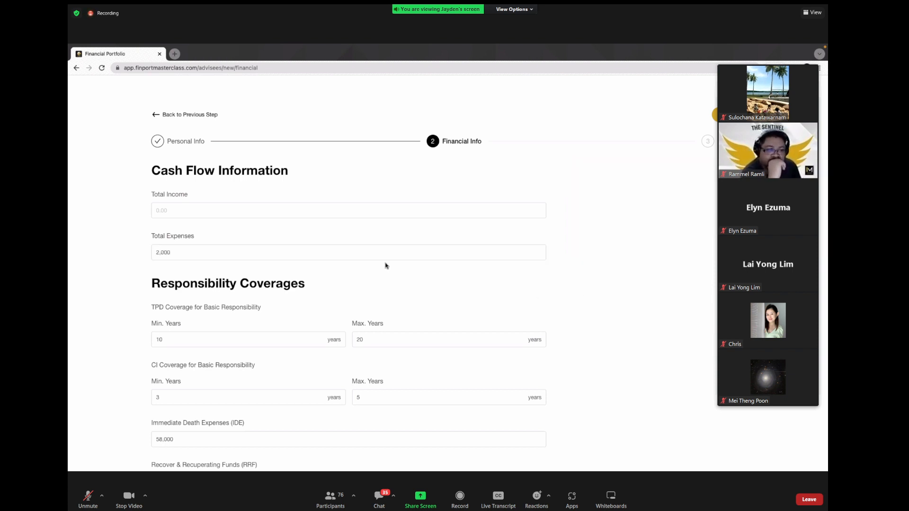
scroll(386, 265, "down", 3)
scroll(385, 265, "up", 1)
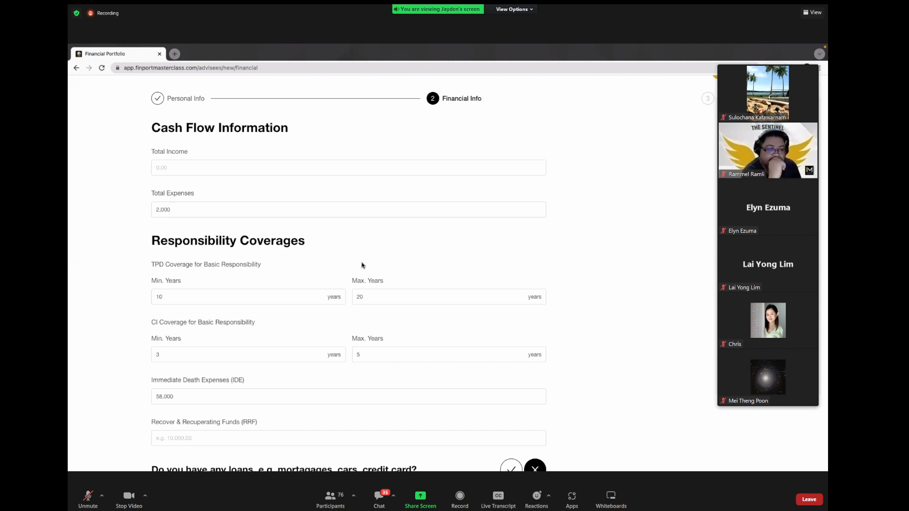
left_click(226, 293)
scroll(239, 292, "down", 1)
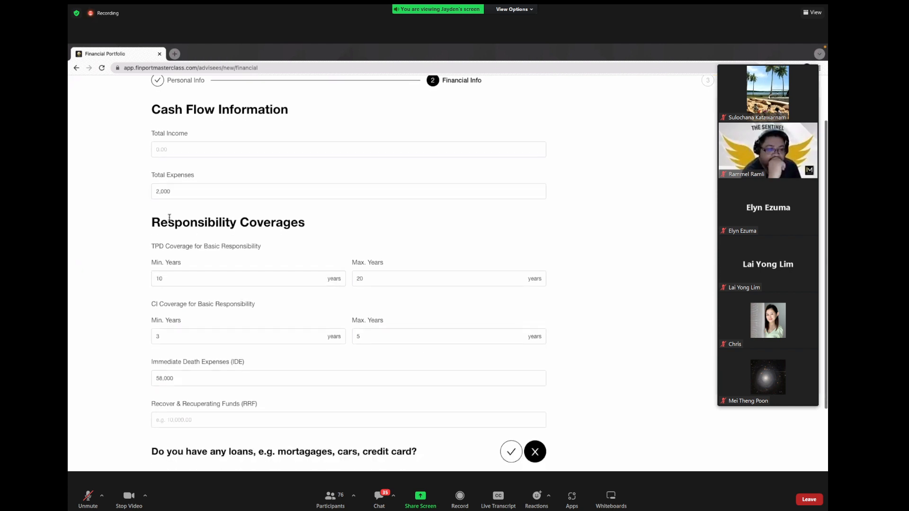
left_click_drag(151, 221, 301, 220)
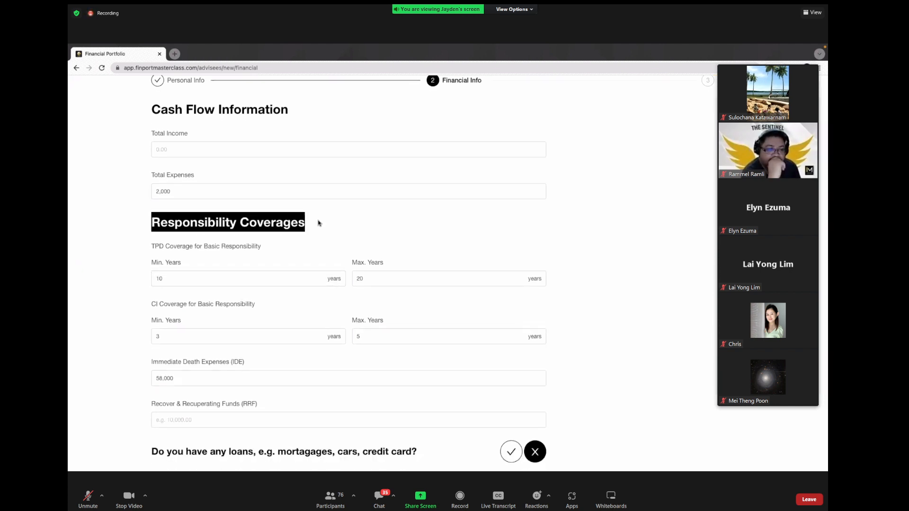
left_click(319, 223)
left_click_drag(149, 246, 280, 248)
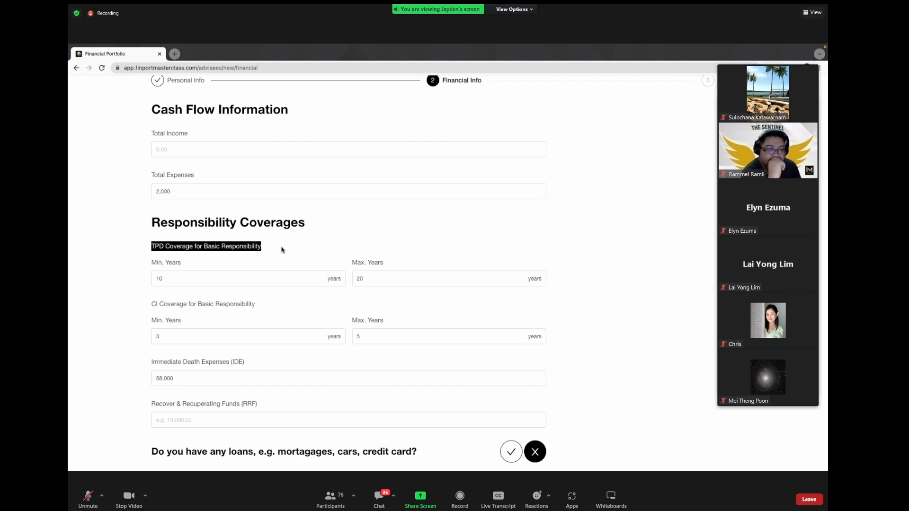
left_click(281, 249)
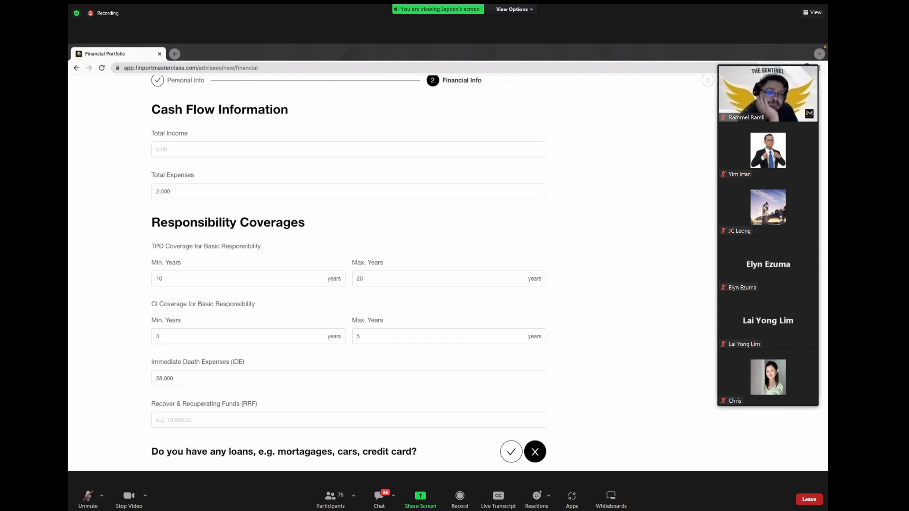
left_click(258, 334)
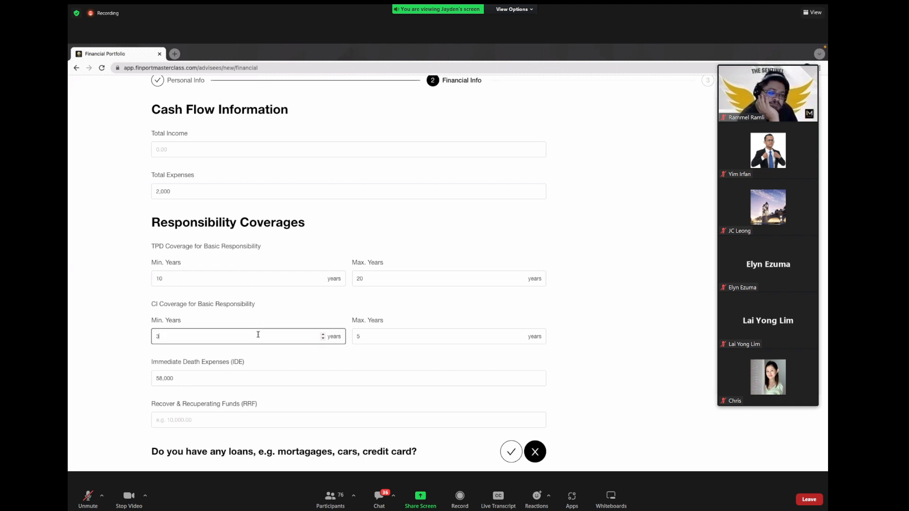
key("BackSpace")
type("10")
left_click(355, 336)
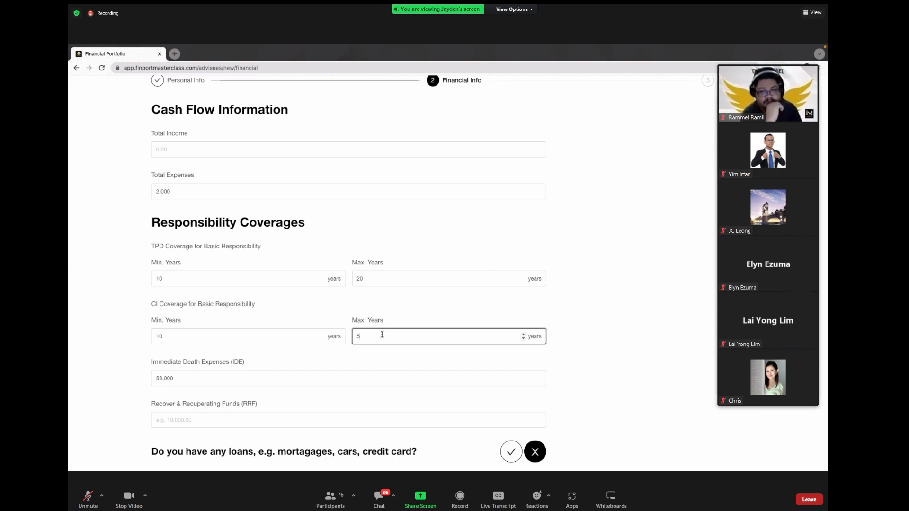
left_click(282, 335)
key("BackSpace")
key("BackSpace")
type("3")
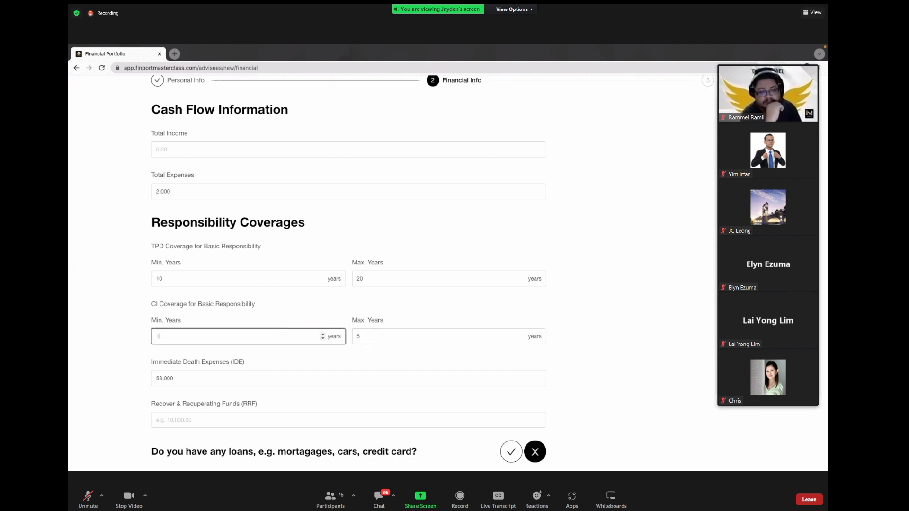
left_click(284, 314)
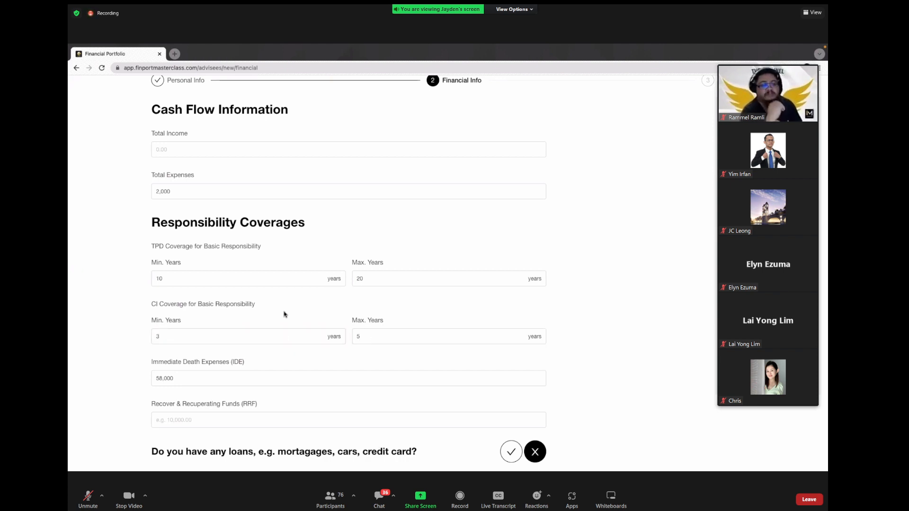
Step: Review the 58,000 Immediate Death Expenses value and highlight the RRF label
left_click(238, 191)
scroll(241, 194, "down", 3)
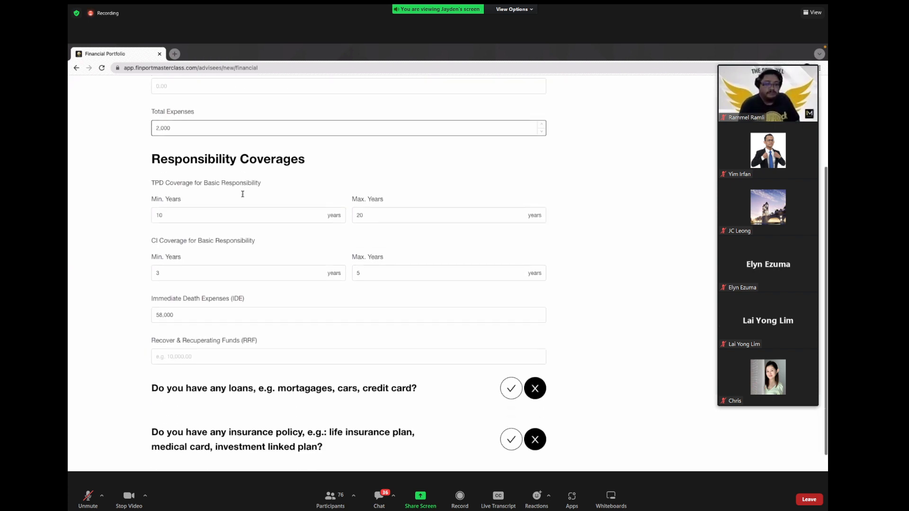
left_click_drag(153, 284, 269, 284)
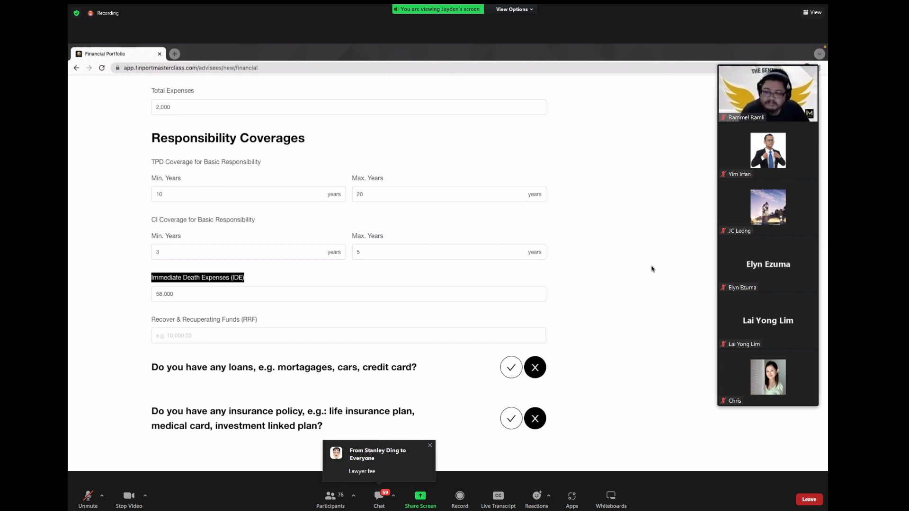
left_click(334, 294)
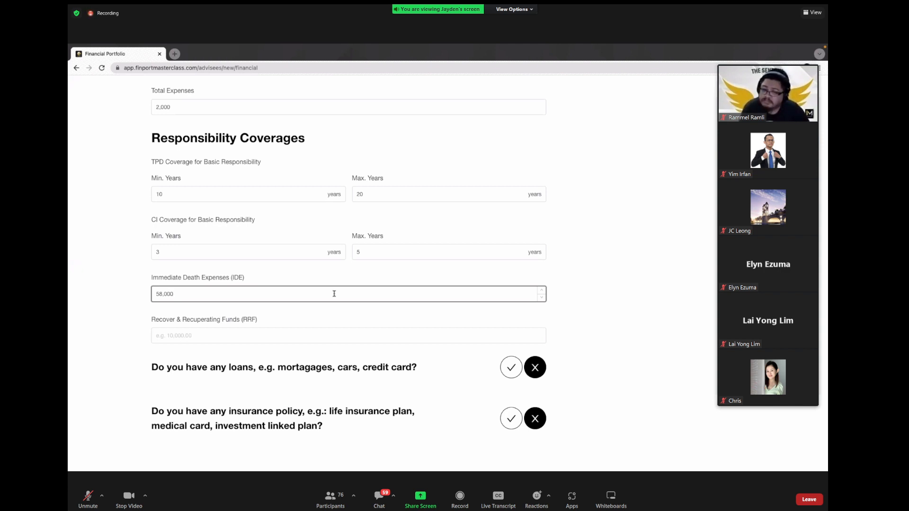
left_click_drag(245, 294, 125, 296)
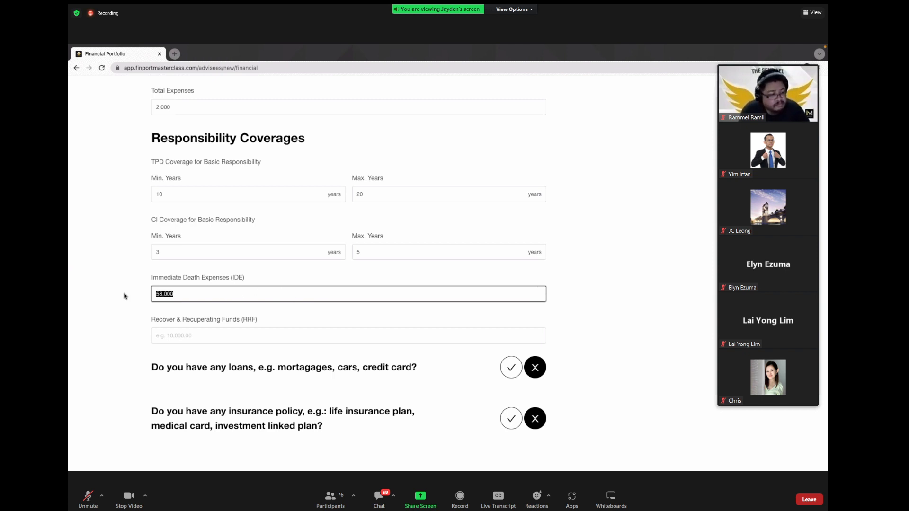
left_click(127, 307)
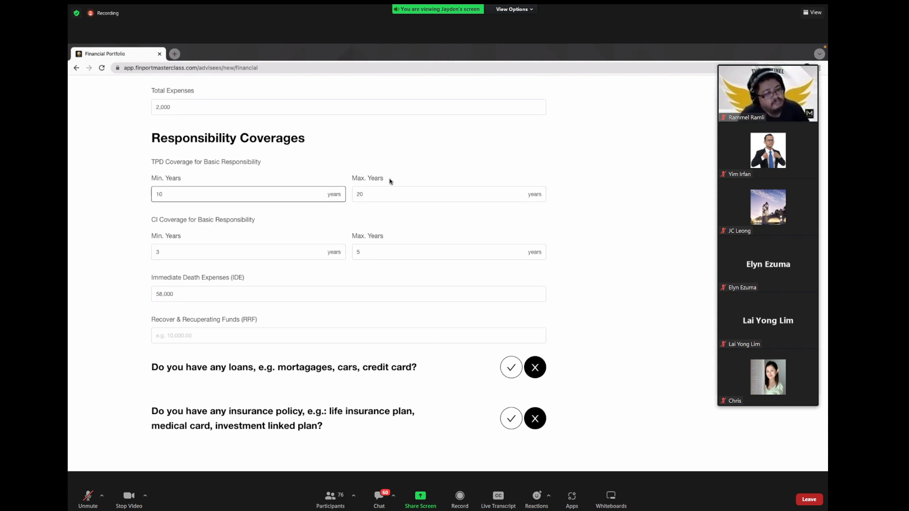
left_click(267, 294)
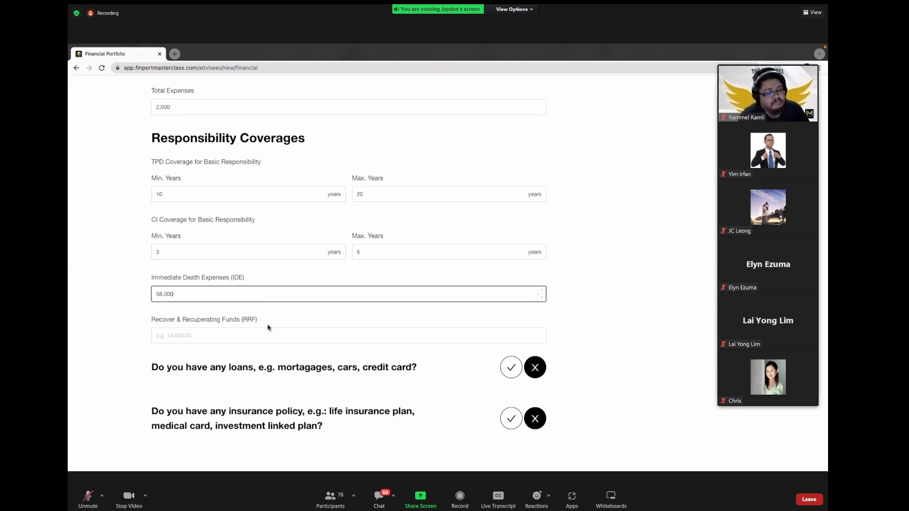
left_click_drag(147, 321, 255, 320)
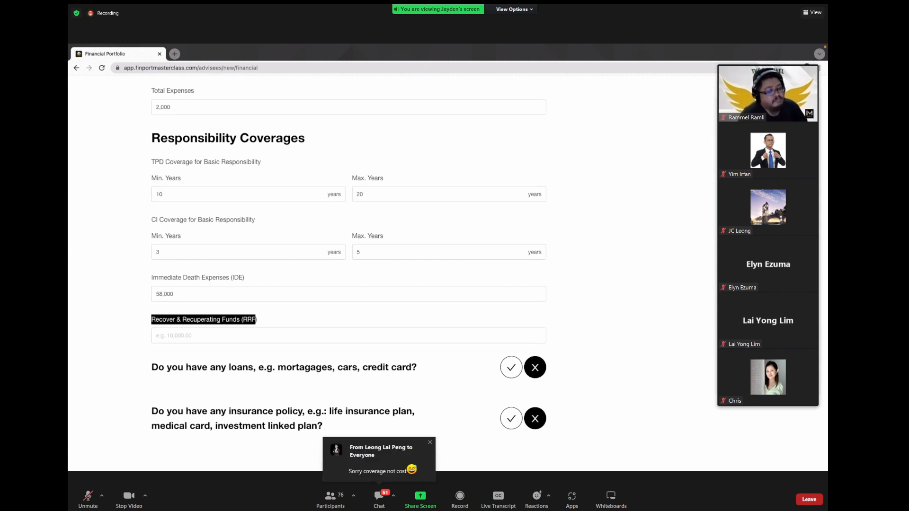
Step: Enter 20,000 as Recover & Recuperating Funds, correcting mistyped digits
left_click(418, 334)
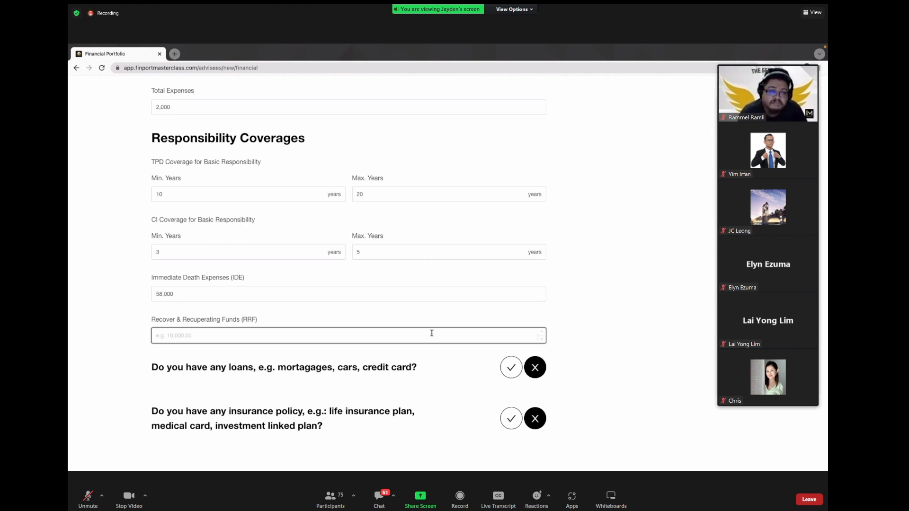
type("20")
key("BackSpace")
key("BackSpace")
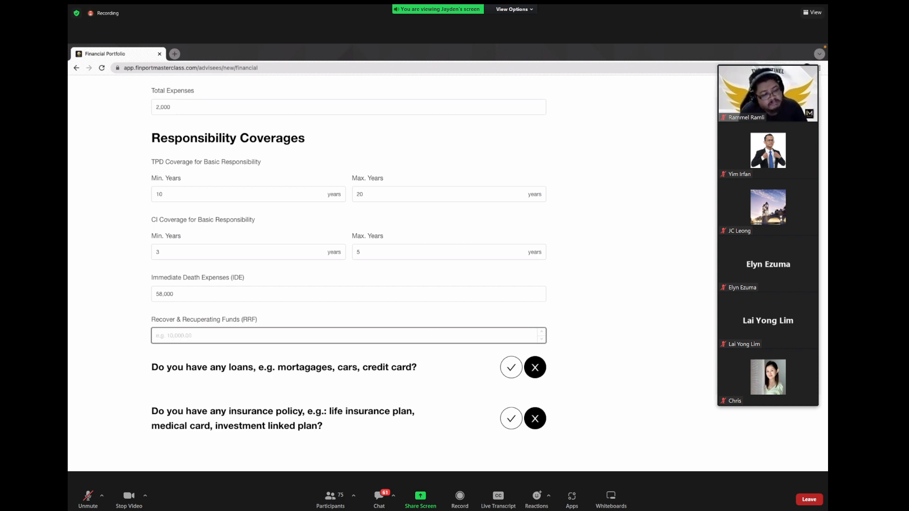
type("200000")
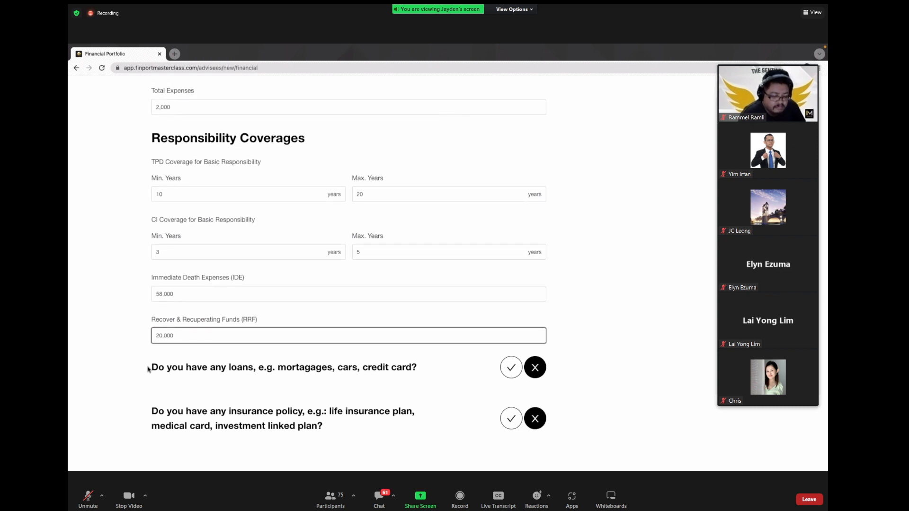
left_click_drag(147, 367, 423, 371)
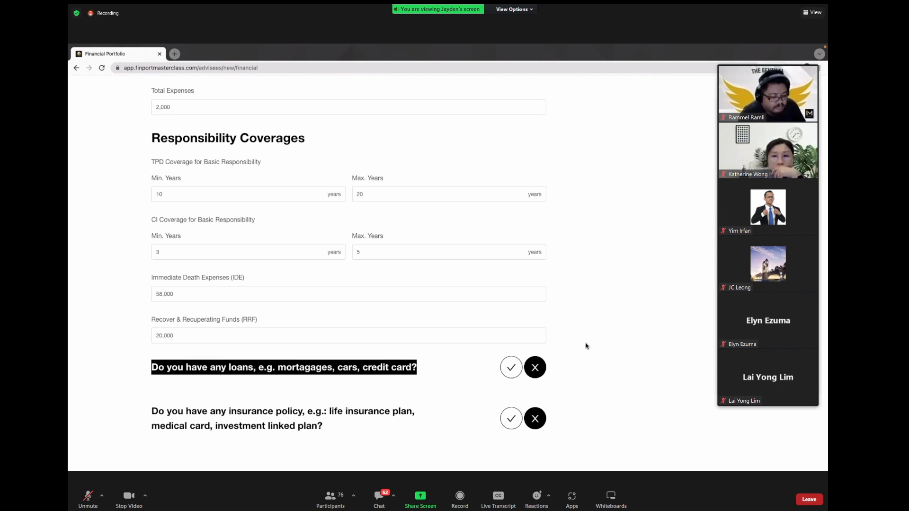
Step: Answer yes to having loans and add a Mortgage for Own Usage loan
left_click(511, 368)
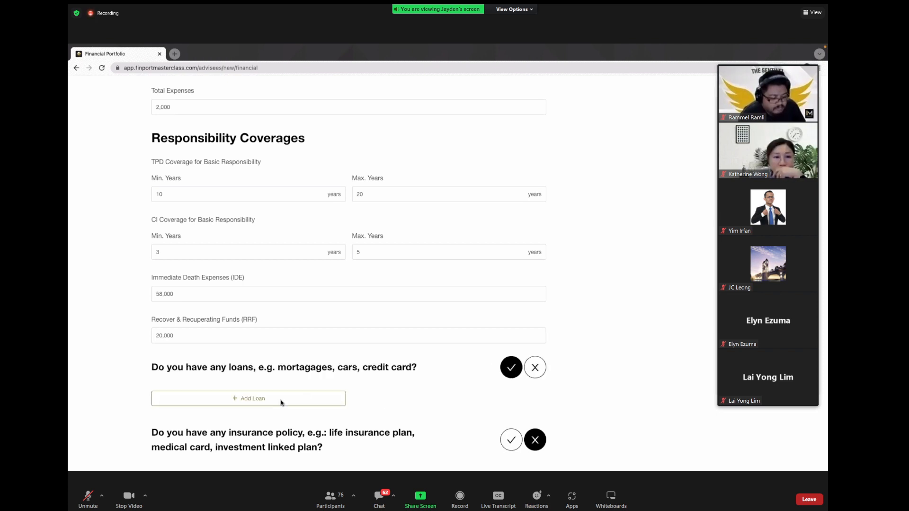
left_click(283, 399)
left_click(438, 167)
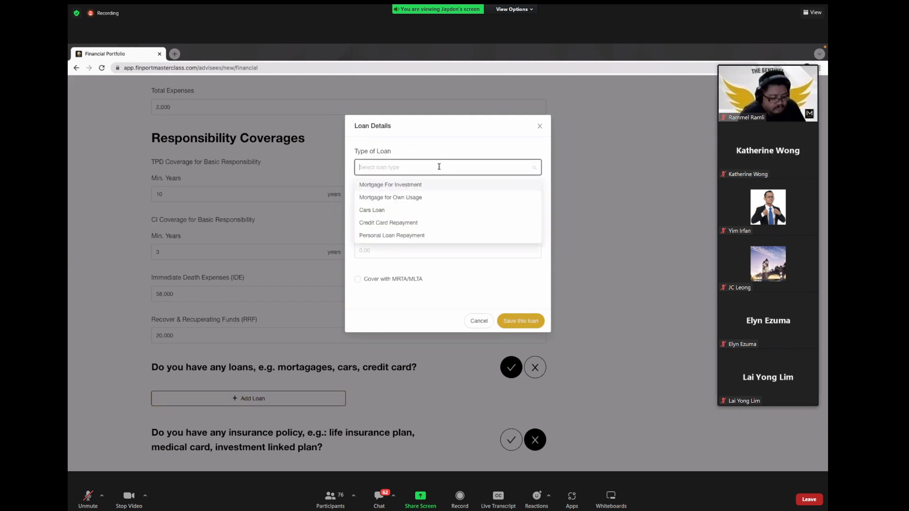
left_click(540, 126)
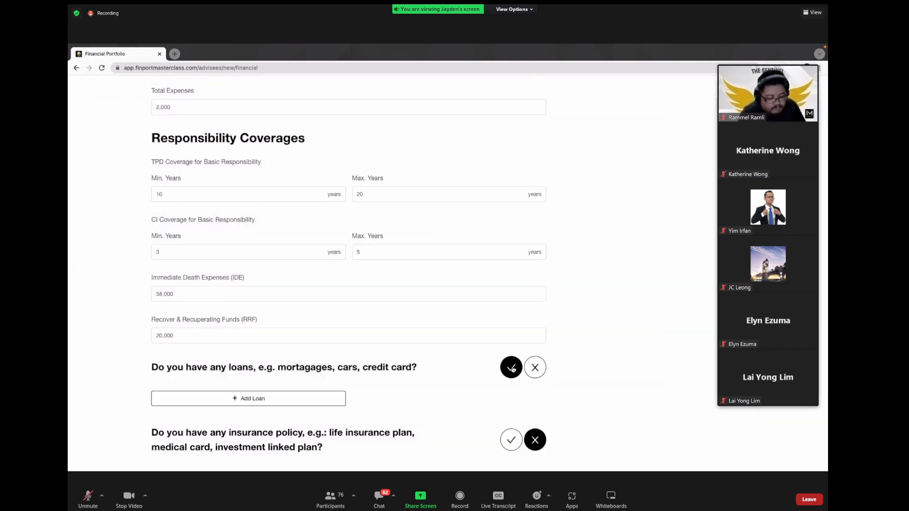
left_click(252, 404)
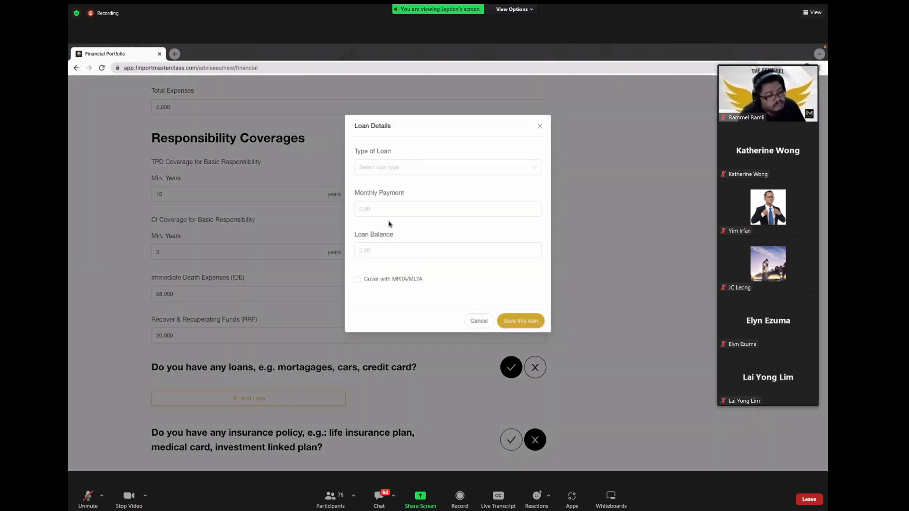
left_click(429, 163)
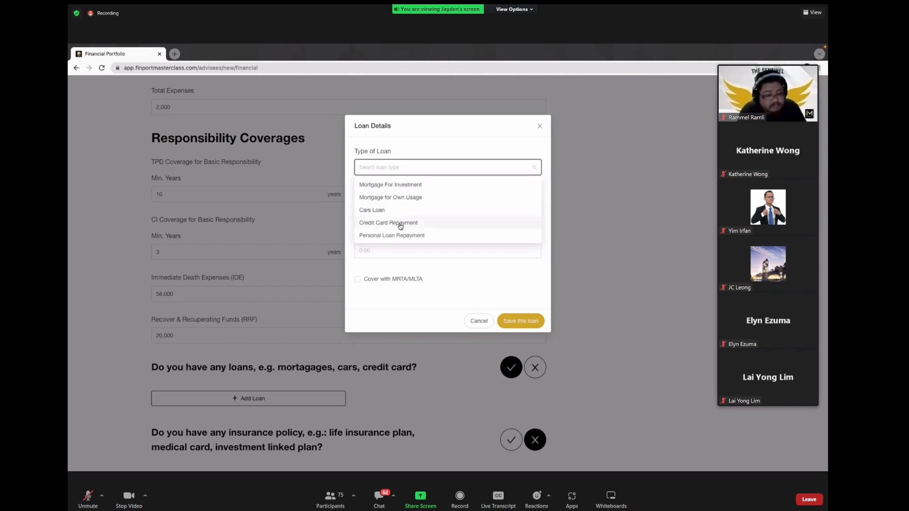
left_click(413, 197)
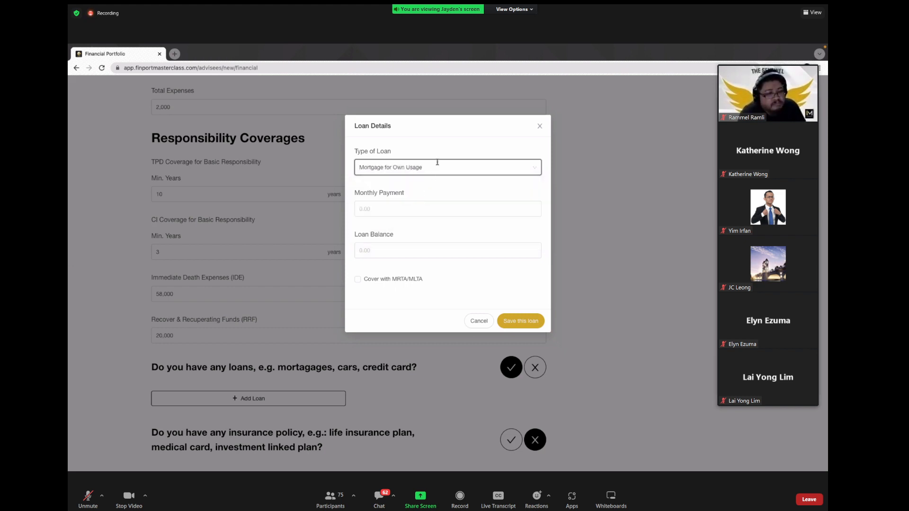
Step: Give the loan 2,500 monthly payment, 500,000 balance and MRTA/MLTA cover
left_click(437, 209)
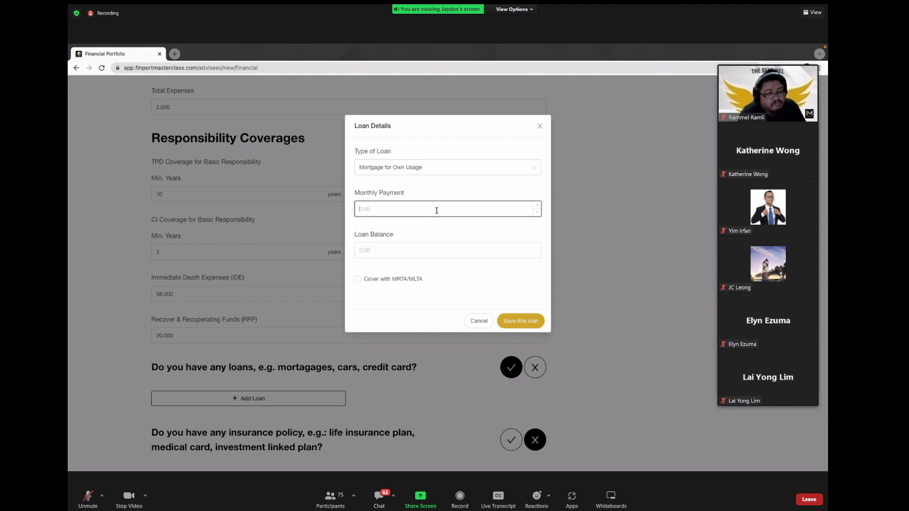
type("250")
key("BackSpace")
key("BackSpace")
key("BackSpace")
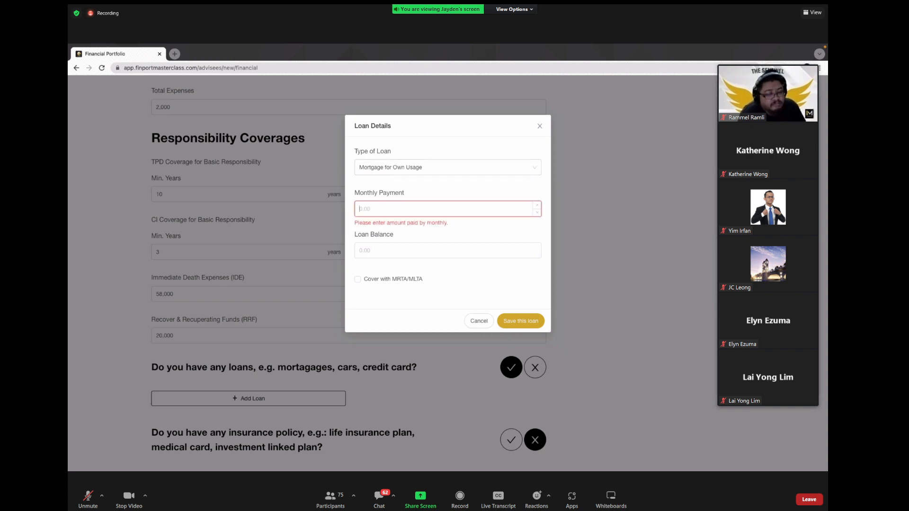
type("2500")
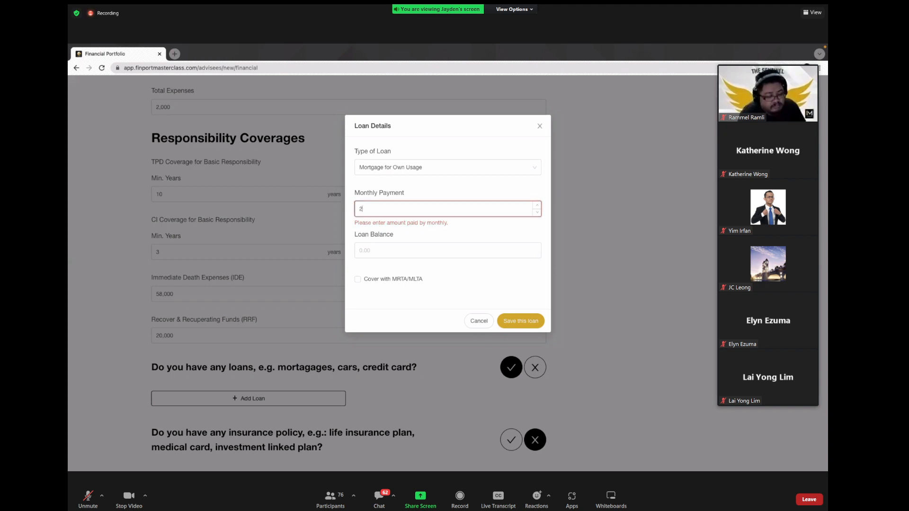
key("Tab")
type("500000")
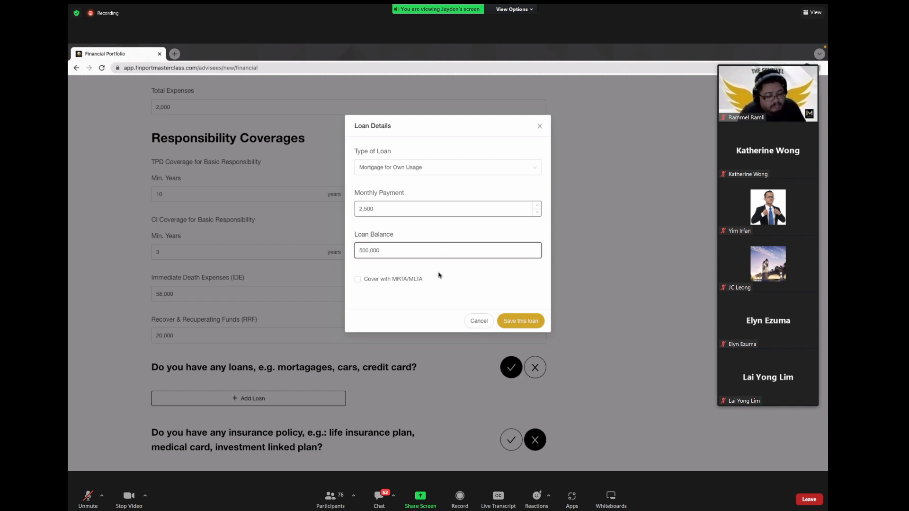
left_click(490, 294)
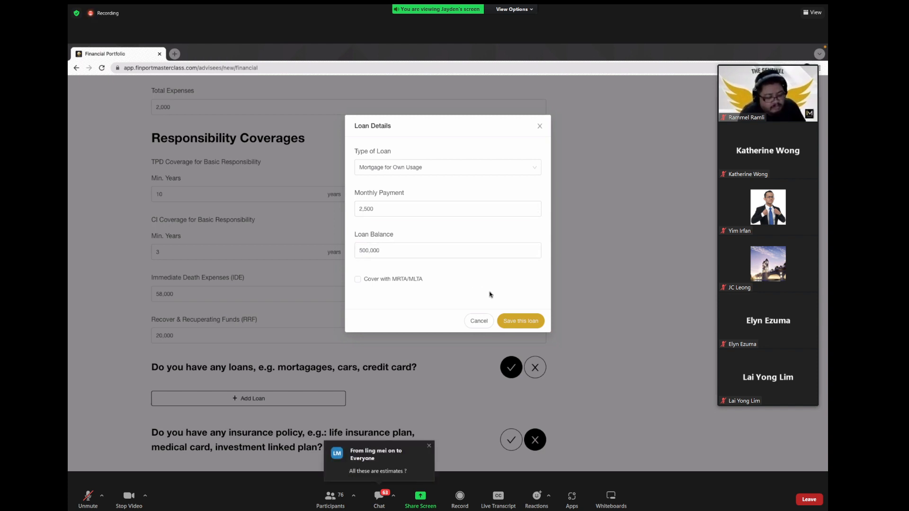
left_click(359, 281)
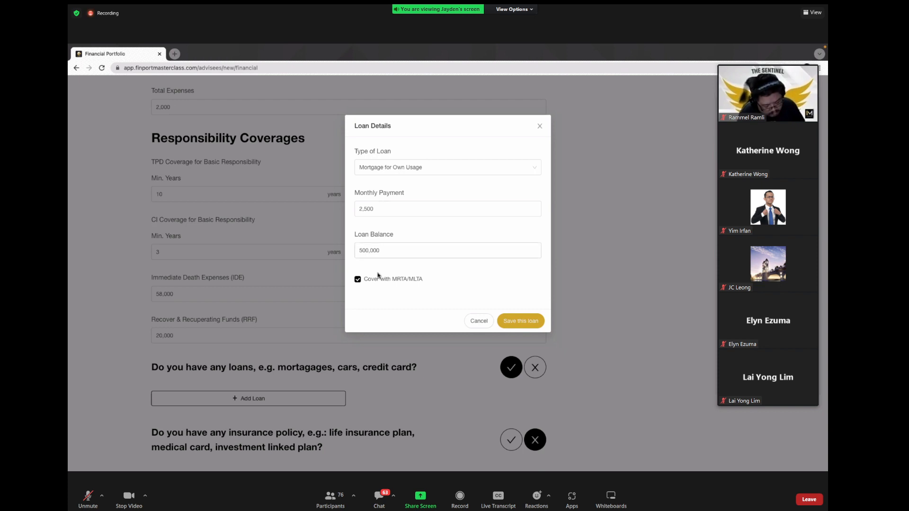
Step: Leave Cover with MRTA/MLTA ticked and save the Mortgage for Own Usage loan
left_click(359, 280)
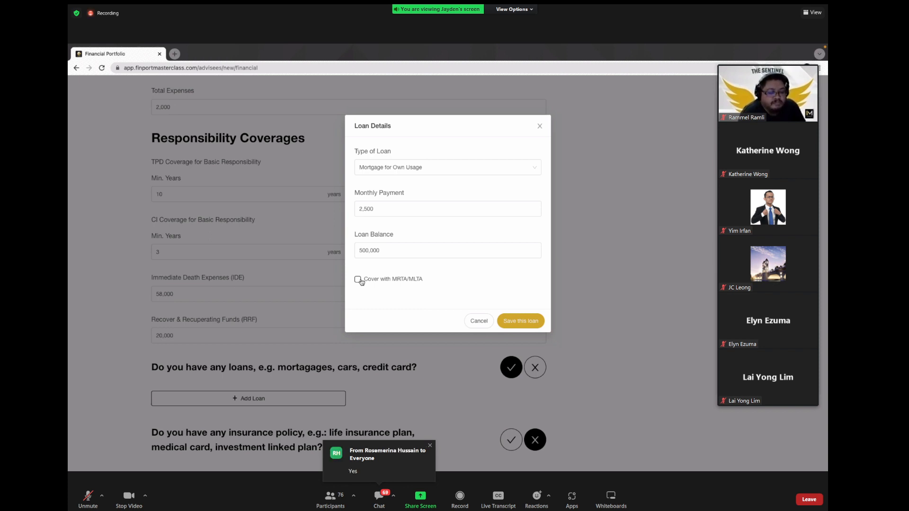
left_click(360, 282)
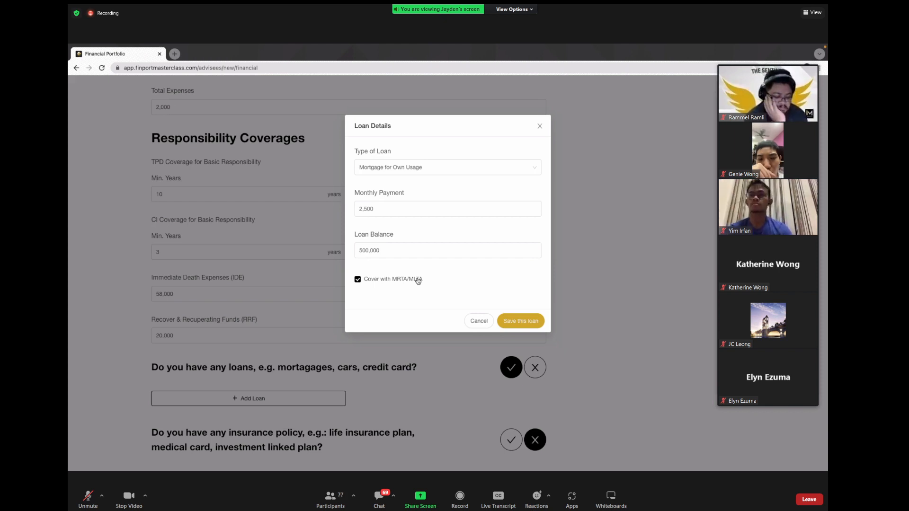
left_click(404, 281)
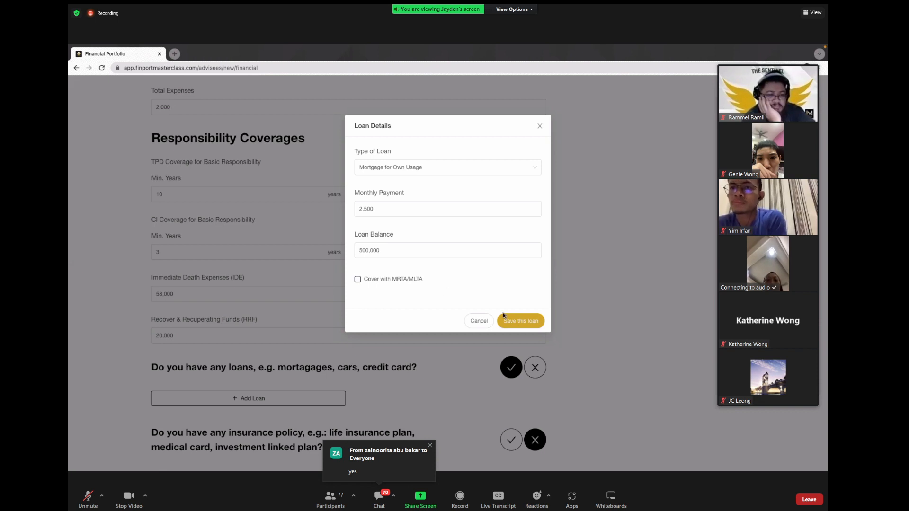
left_click(384, 280)
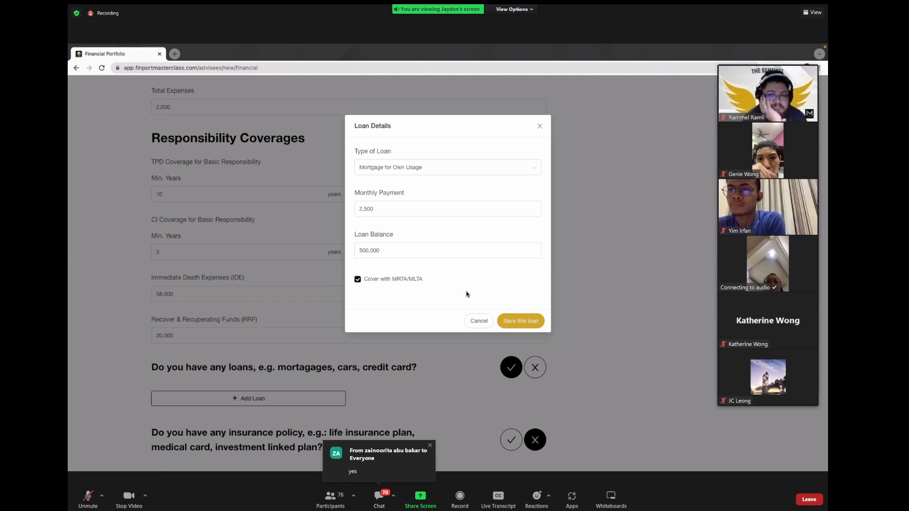
left_click(523, 322)
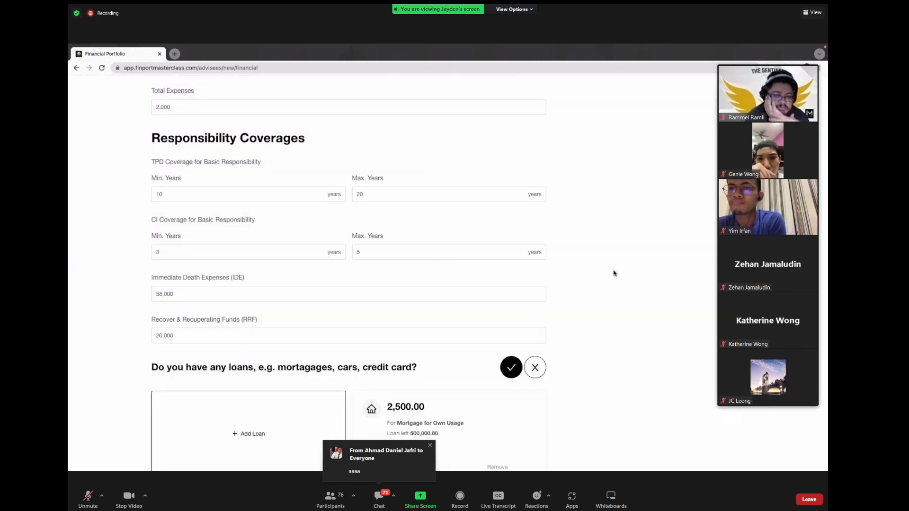
Step: Start another loan with the loan type Mortgage For Investment
scroll(617, 314, "down", 2)
left_click(256, 350)
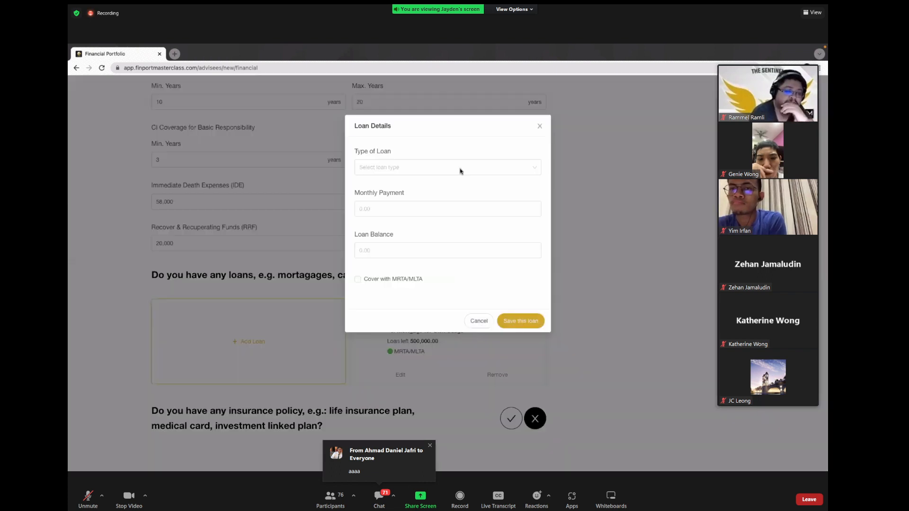
left_click(433, 168)
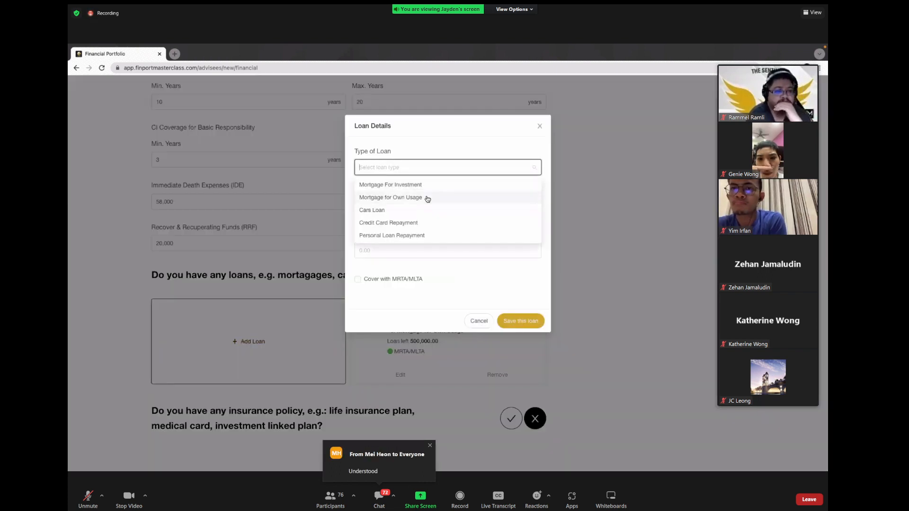
left_click(420, 185)
Step: Enter 3,000 monthly and a 650,000 balance, add MRTA/MLTA cover, and save the loan
left_click(410, 208)
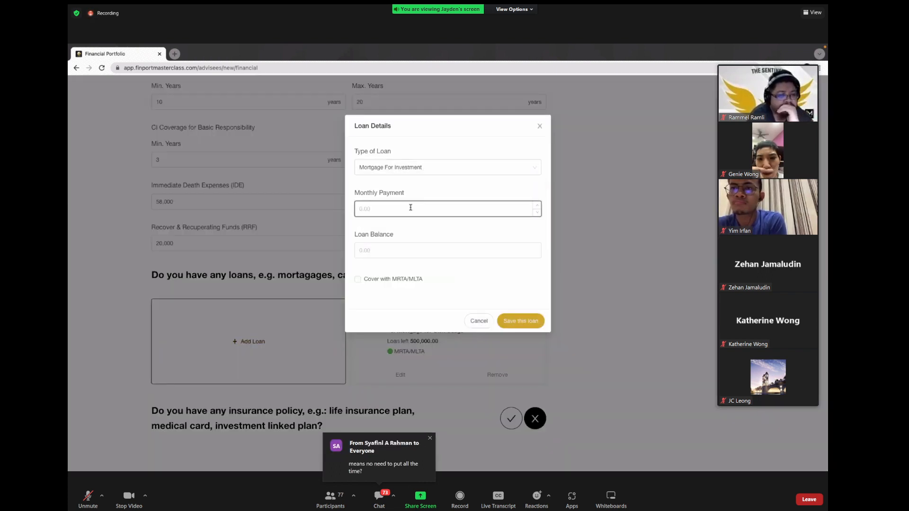
type("3000")
key("Tab")
type("6")
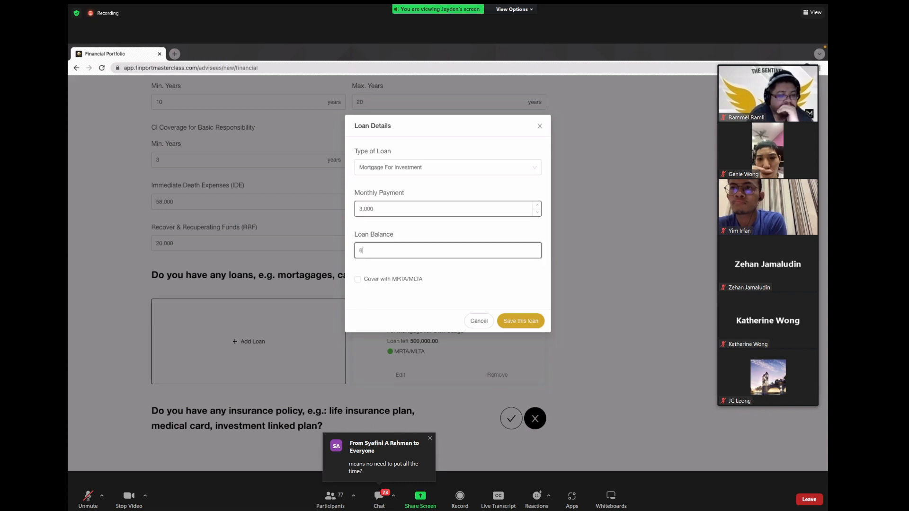
type("00,000")
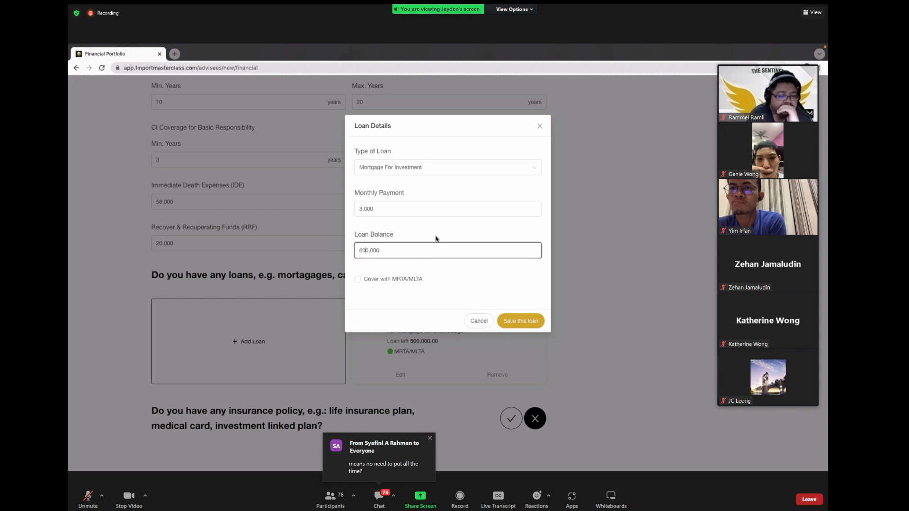
key("BackSpace")
type("5")
left_click(433, 282)
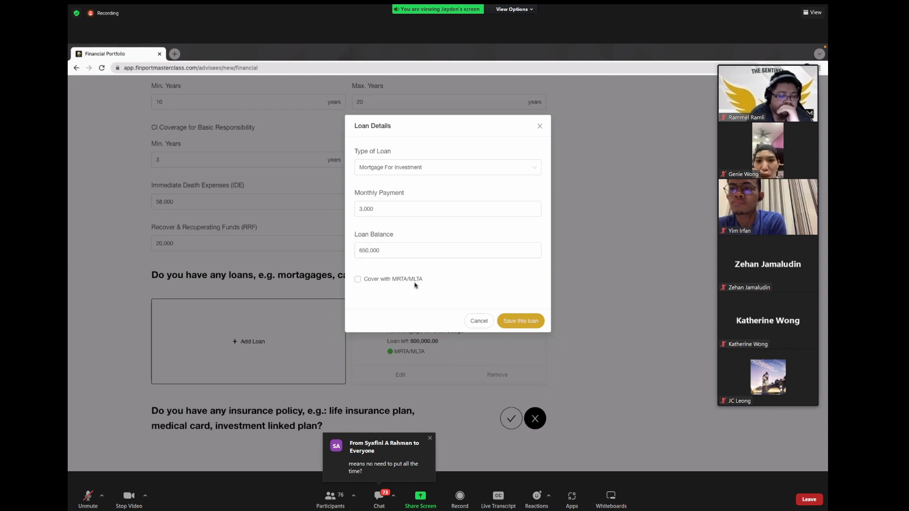
left_click(406, 282)
left_click(520, 321)
scroll(673, 232, "down", 2)
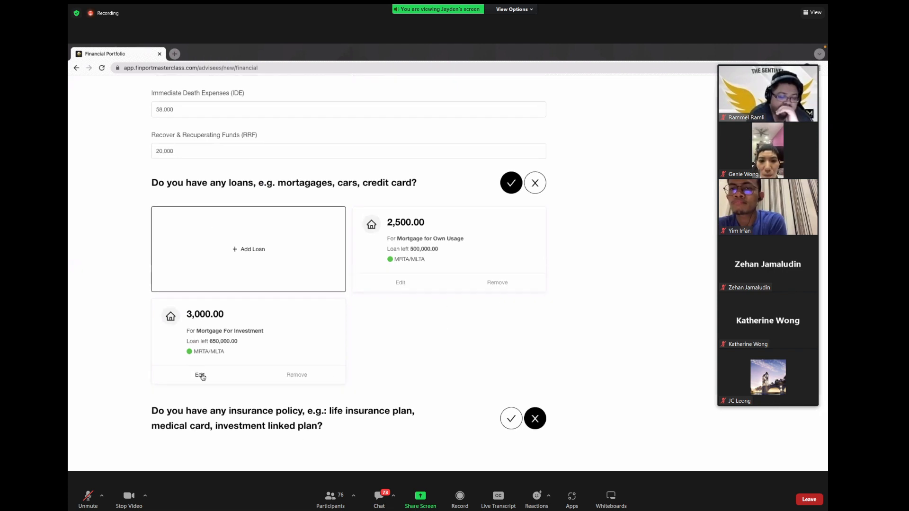
Step: Reopen the mortgage loan, toggle its MRTA/MLTA cover off and back on, and save it
left_click(200, 374)
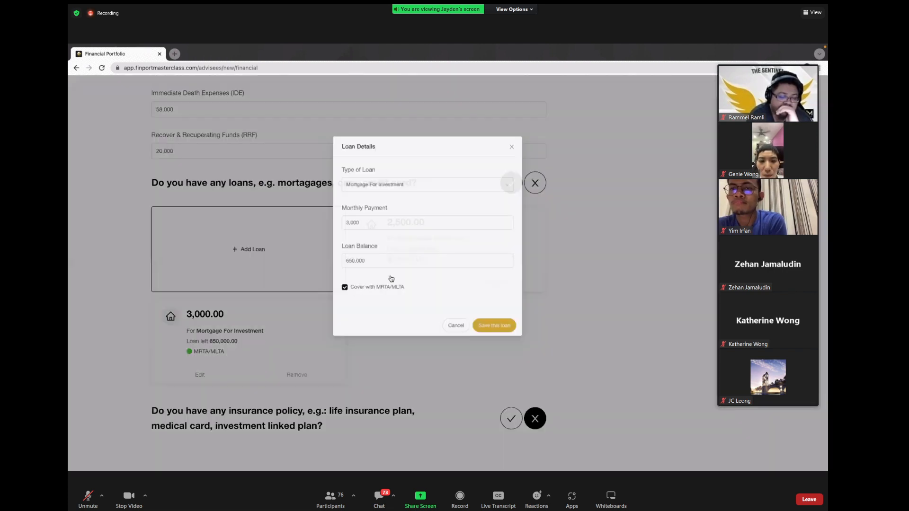
left_click(393, 280)
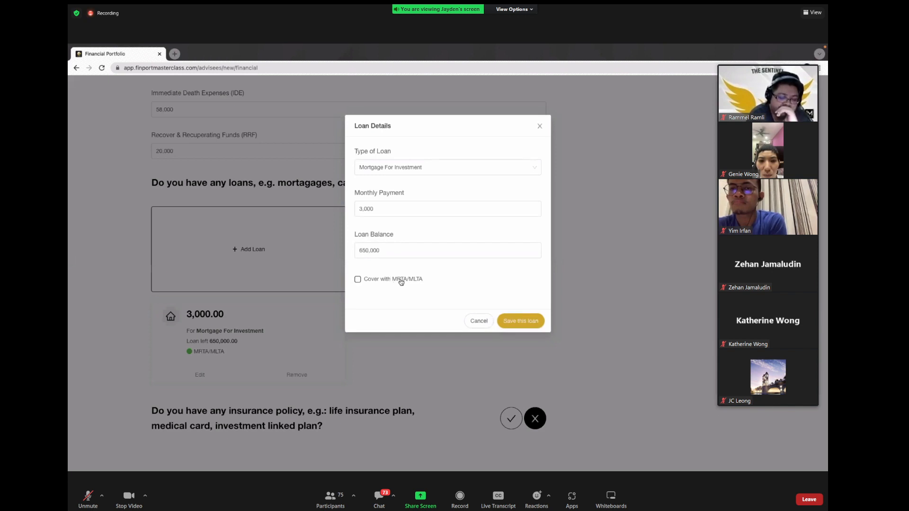
left_click(401, 282)
left_click(525, 321)
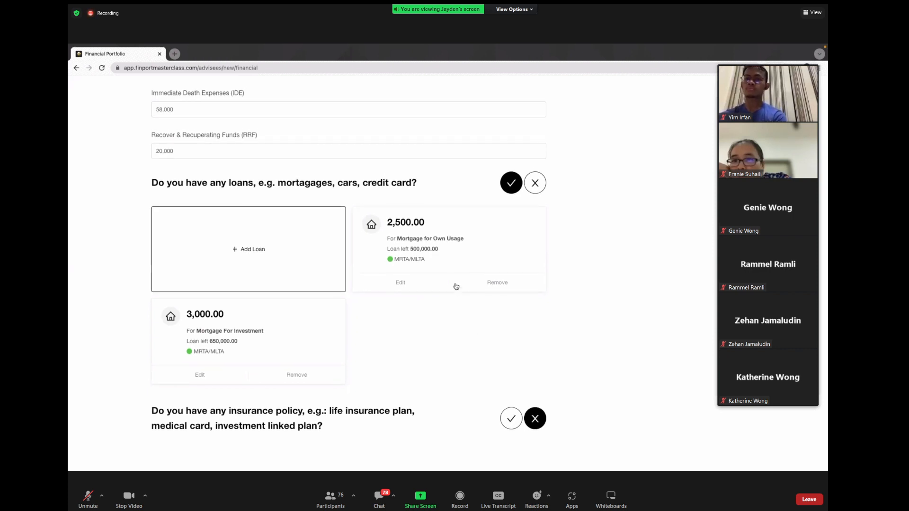
Step: Answer yes to owning an insurance policy and bring up a blank Add Policy form
left_click_drag(150, 414, 348, 423)
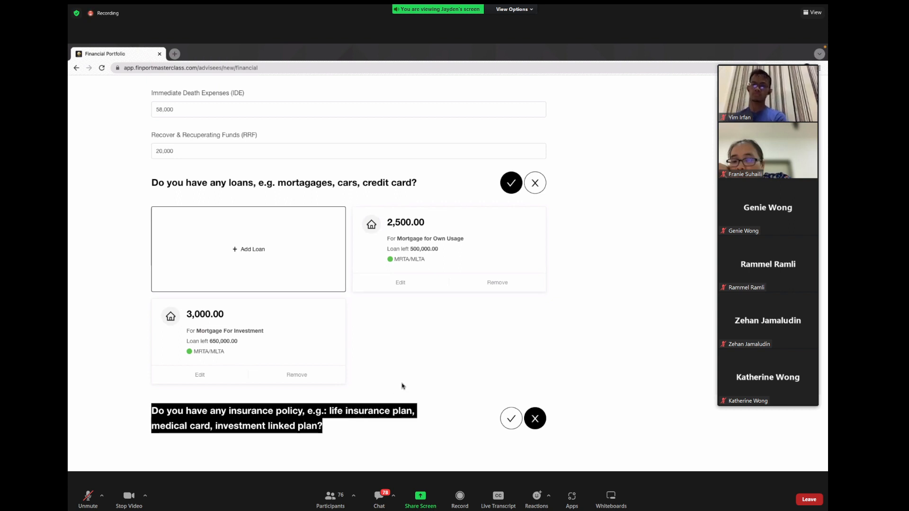
left_click(333, 429)
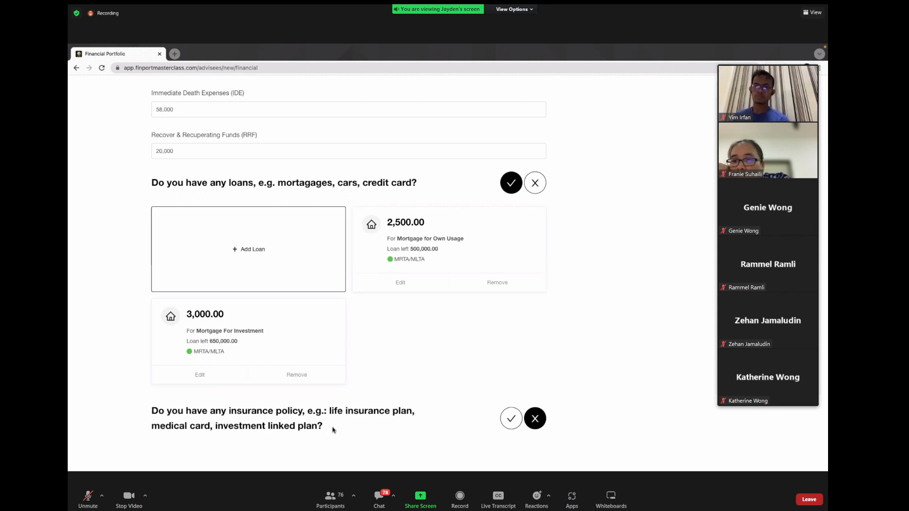
left_click(510, 419)
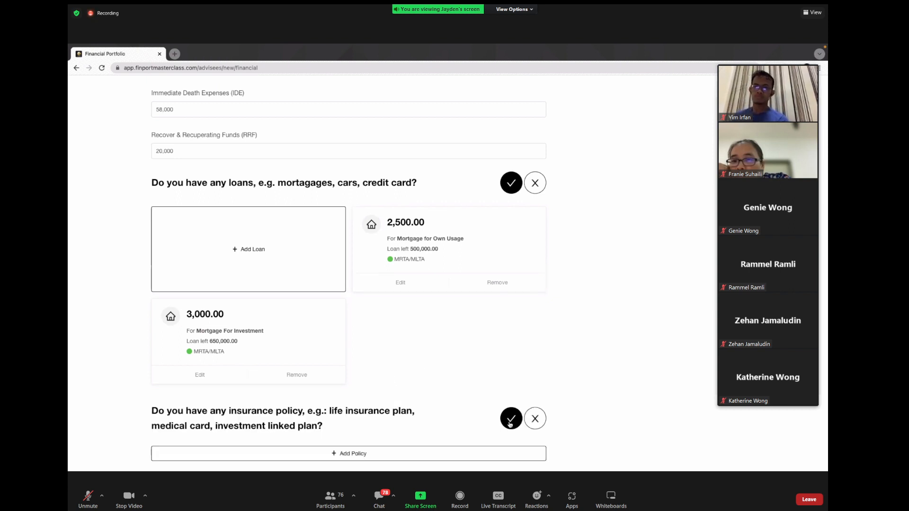
scroll(545, 350, "down", 1)
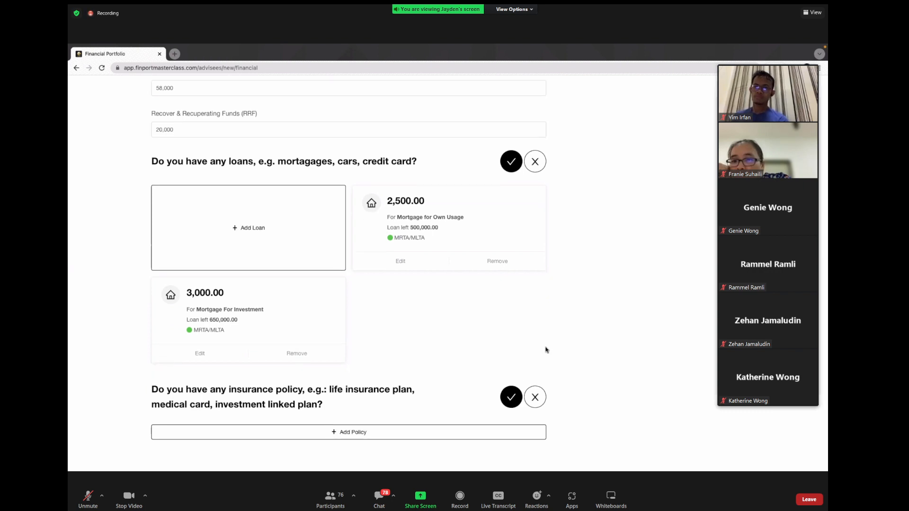
left_click(369, 432)
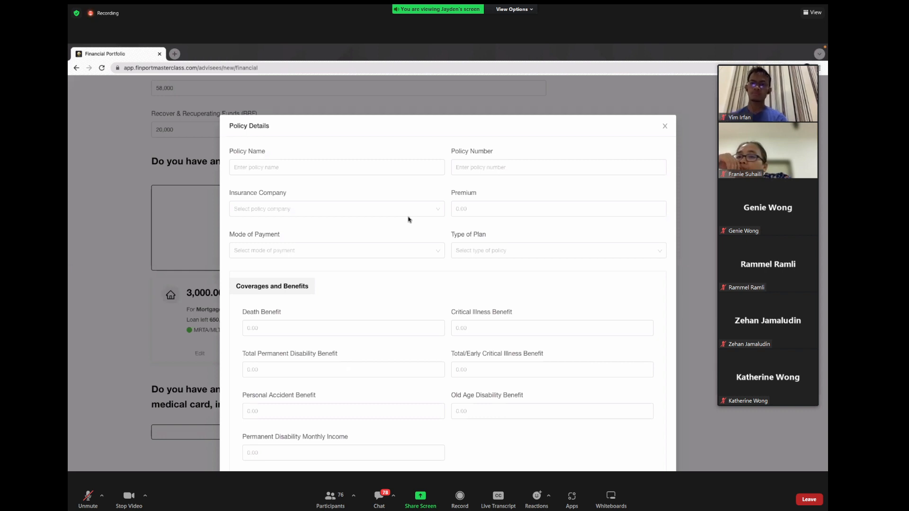
Step: Look over the empty Policy Details form and its Old Age Disability Benefit field, then close it unfilled
scroll(409, 219, "down", 1)
scroll(409, 219, "down", 5)
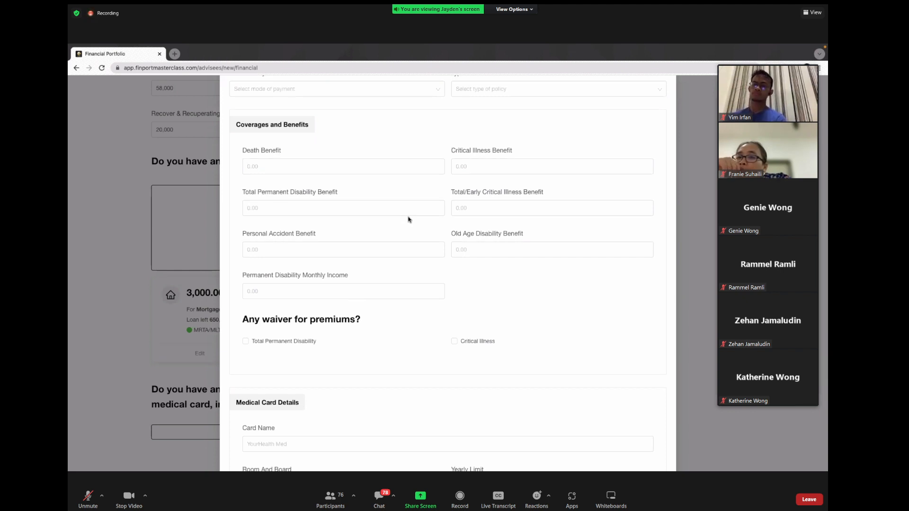
scroll(409, 219, "up", 3)
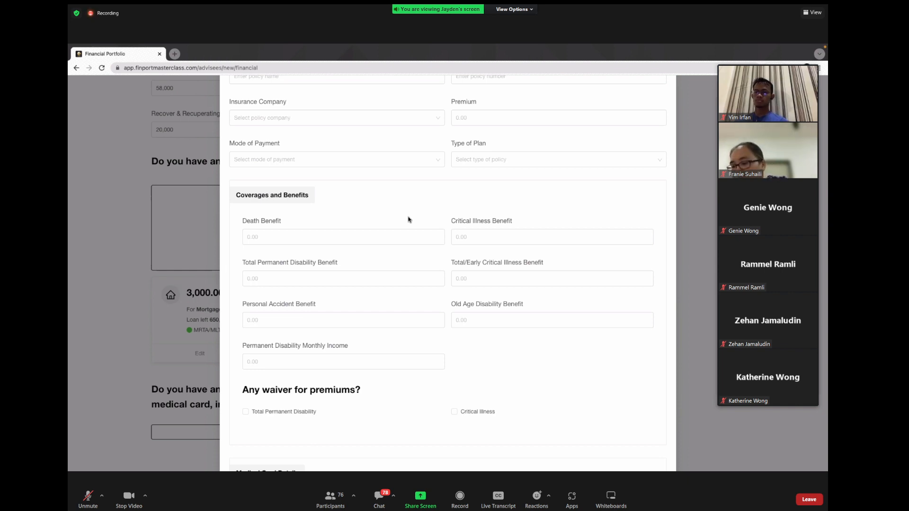
left_click(514, 312)
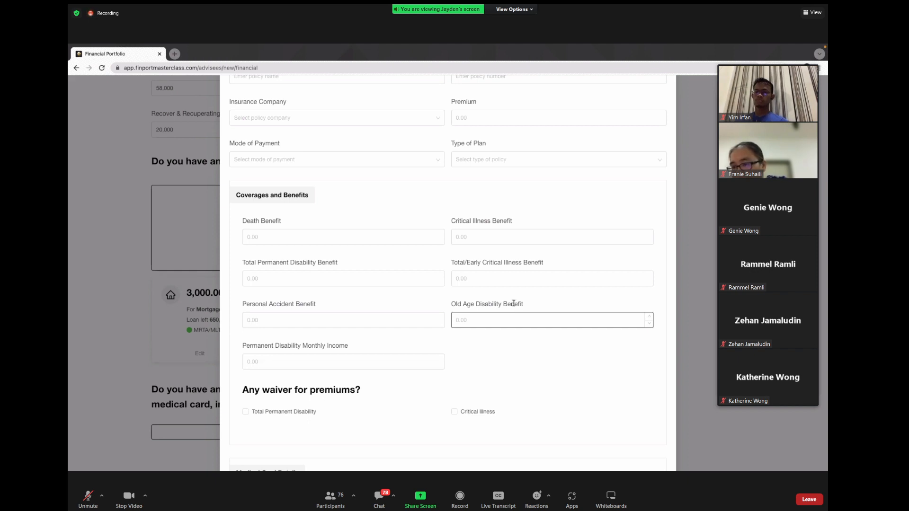
scroll(509, 258, "down", 4)
scroll(510, 258, "up", 6)
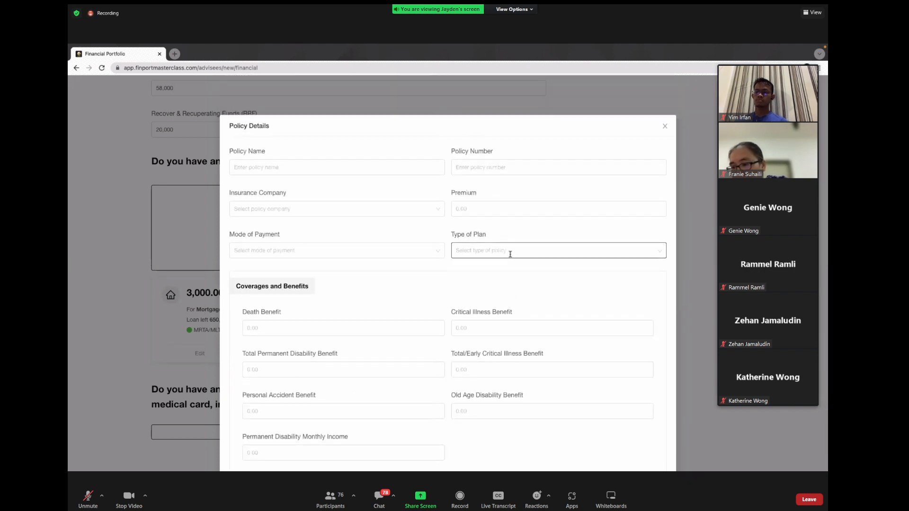
scroll(509, 254, "down", 1)
left_click(665, 114)
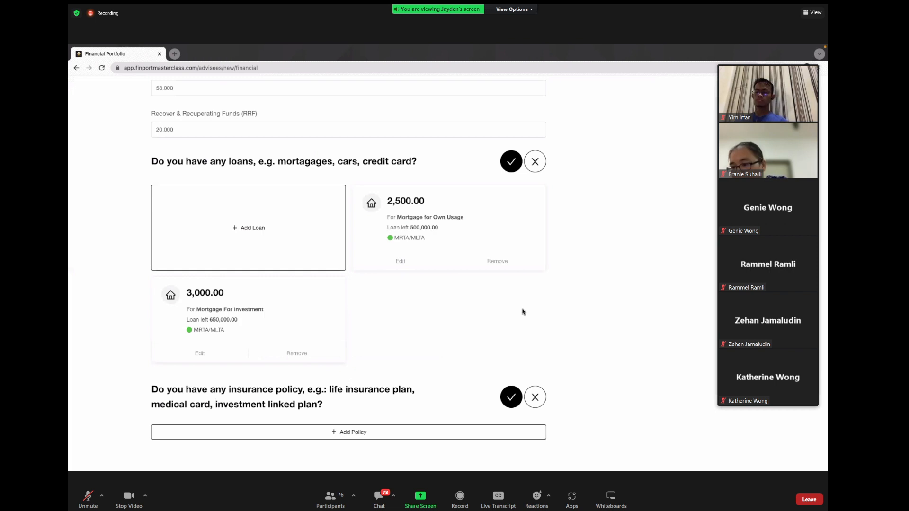
Step: Answer no to the insurance question, then Save and Generate the new advisee
left_click(539, 404)
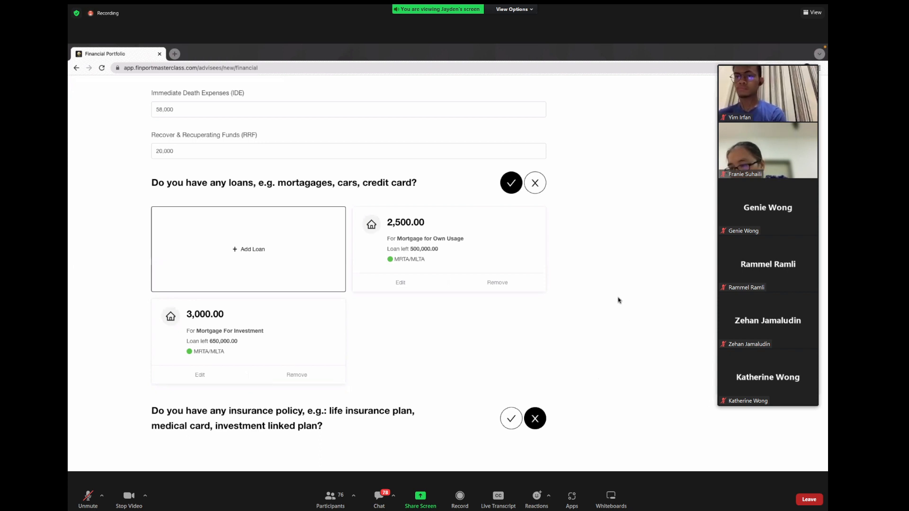
scroll(642, 258, "up", 7)
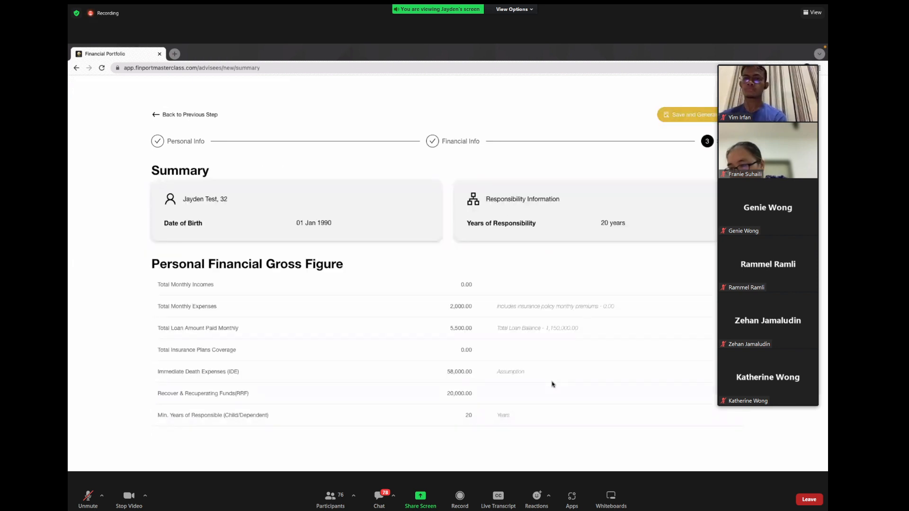
left_click(692, 115)
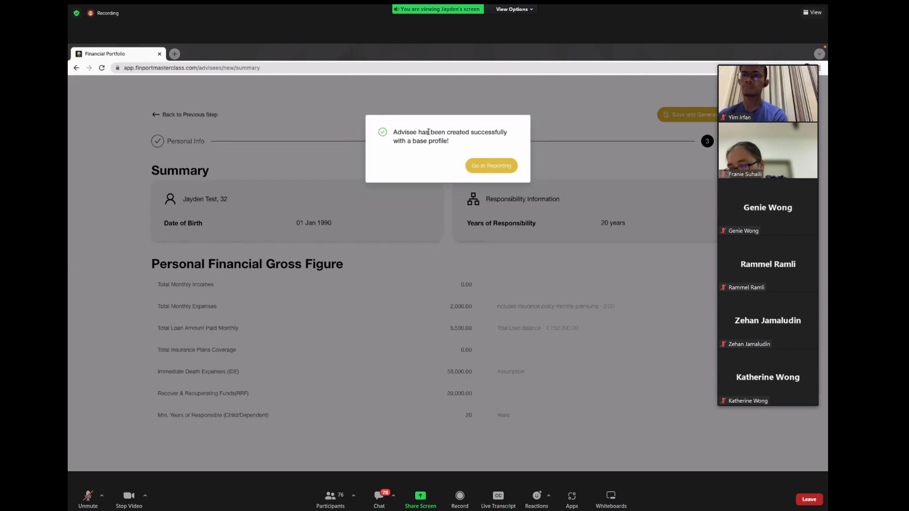
left_click_drag(397, 132, 494, 130)
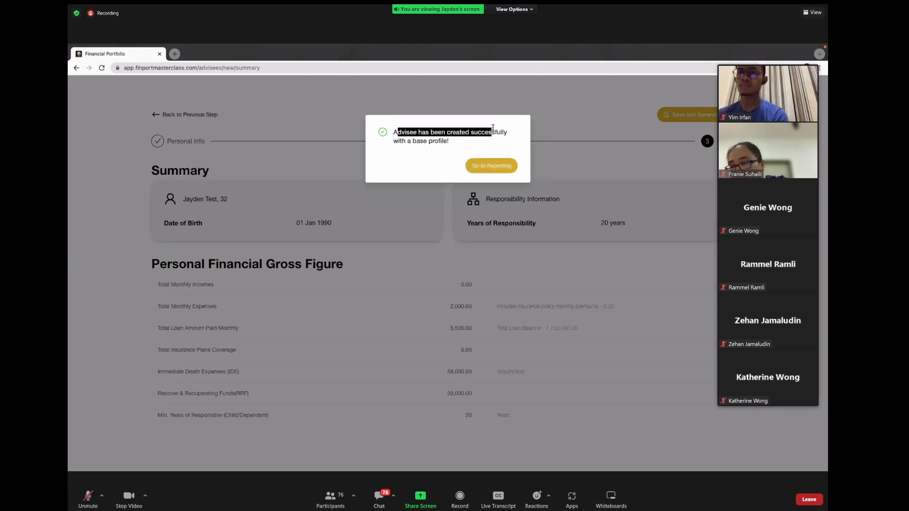
left_click(459, 147)
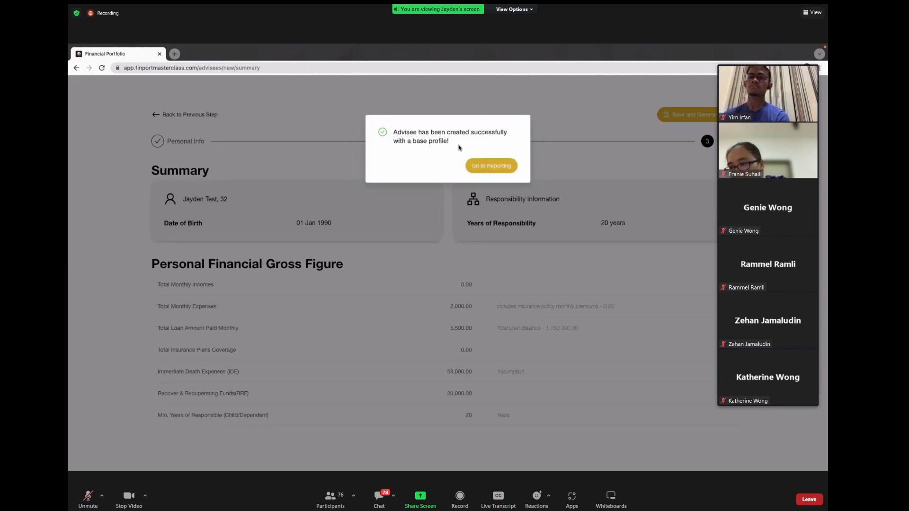
Step: Open the advisee's Reporting page and scroll through the coverage and risk ratio tables
left_click(492, 167)
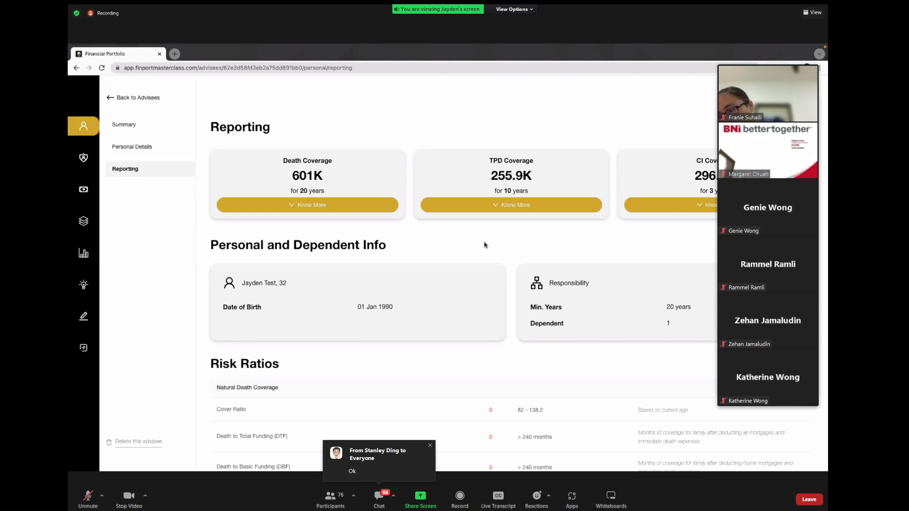
scroll(485, 245, "down", 3)
left_click_drag(487, 273, 503, 411)
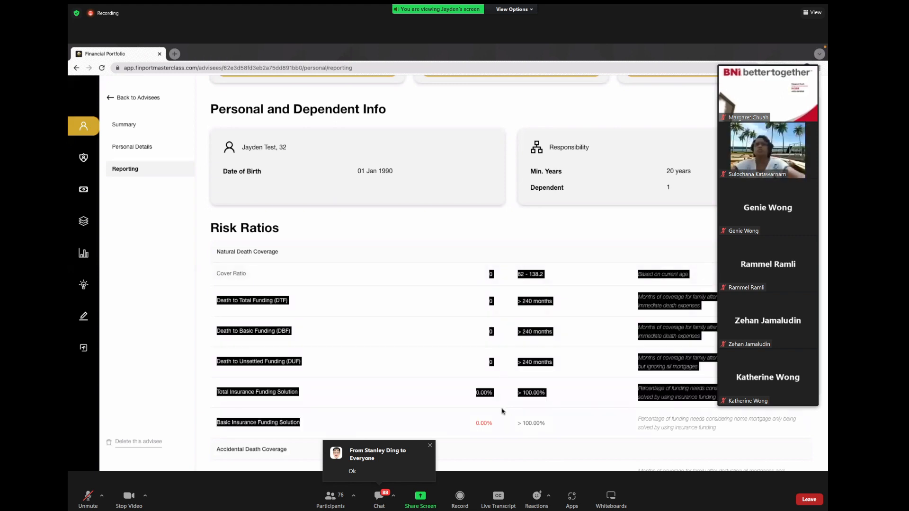
left_click(507, 369)
scroll(508, 327, "down", 1)
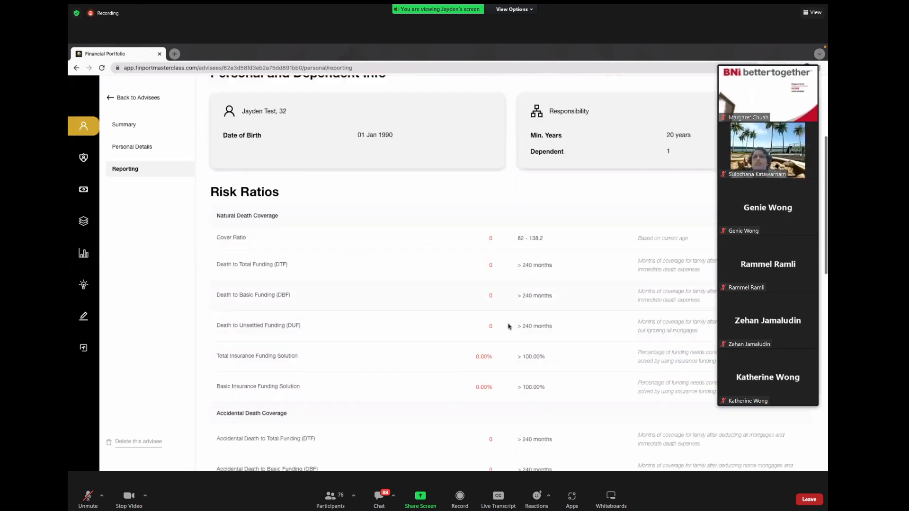
scroll(508, 326, "down", 5)
scroll(509, 319, "up", 4)
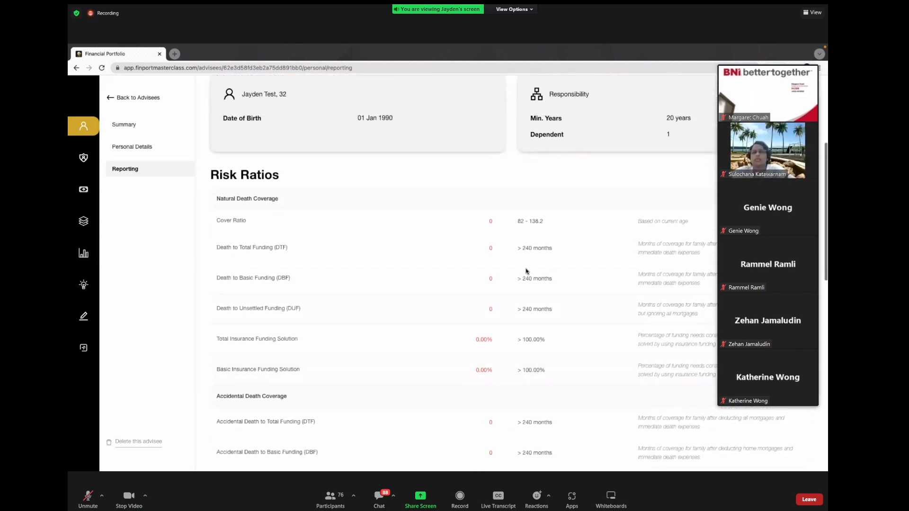
Step: Highlight the Cover Ratio 82 - 138.2 and the DTF and DBF > 240 months values
left_click_drag(515, 221, 547, 220)
left_click(551, 220)
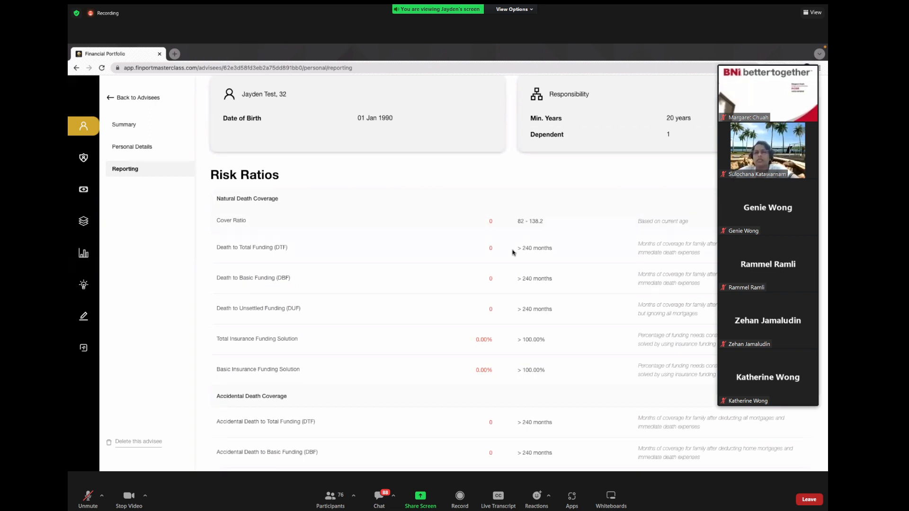
left_click_drag(518, 248, 561, 248)
left_click_drag(514, 279, 552, 280)
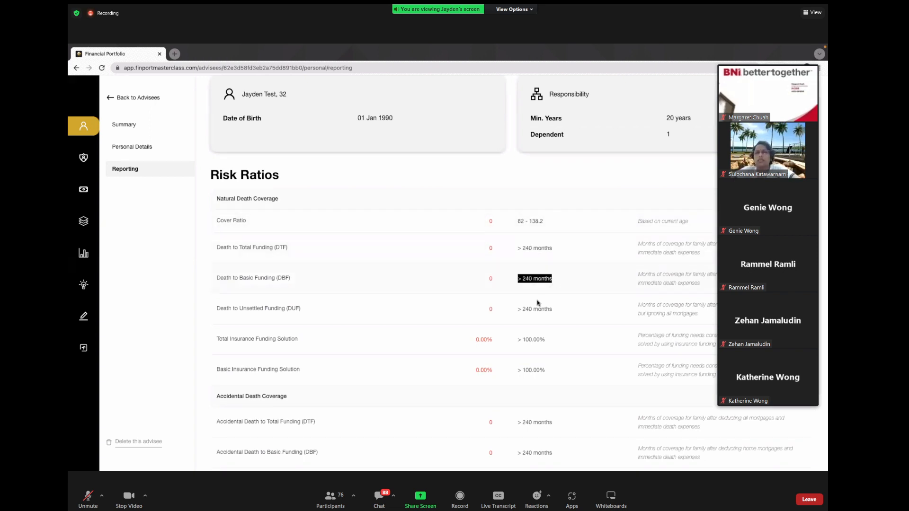
left_click(519, 277)
scroll(539, 284, "down", 7)
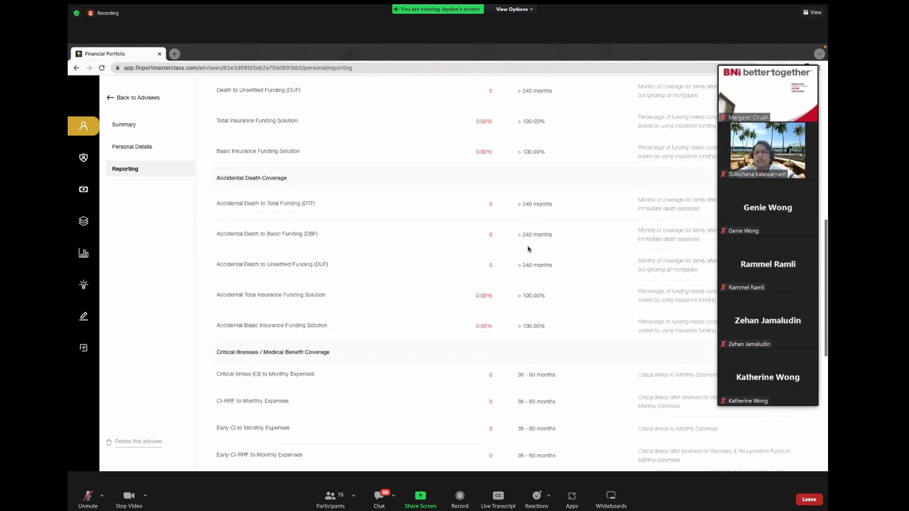
scroll(529, 249, "up", 10)
scroll(529, 250, "up", 1)
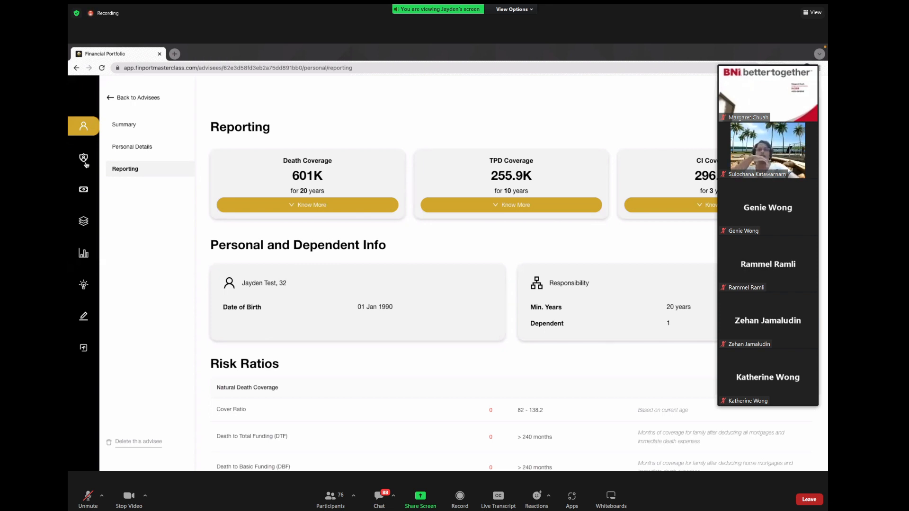
Step: Go to the advisee's Summary of Policy Details from the sidebar shield icon
scroll(86, 165, "up", 6)
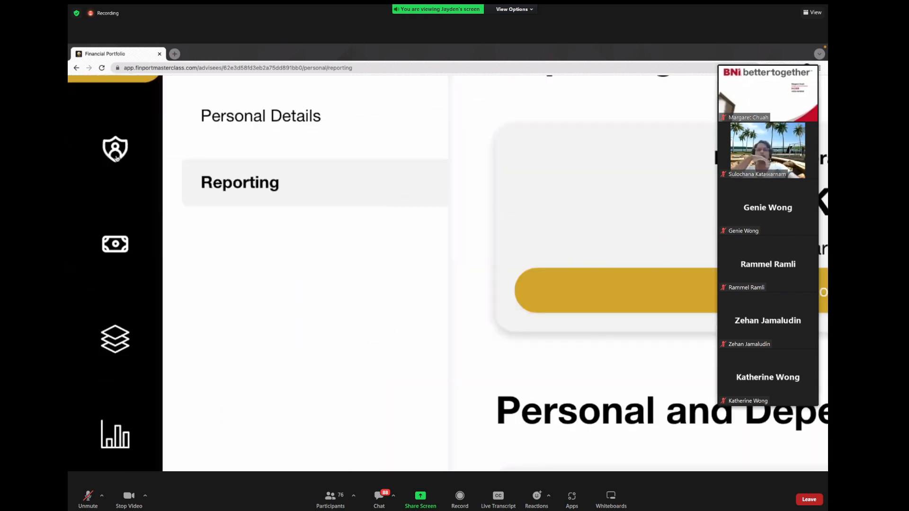
scroll(116, 158, "up", 2)
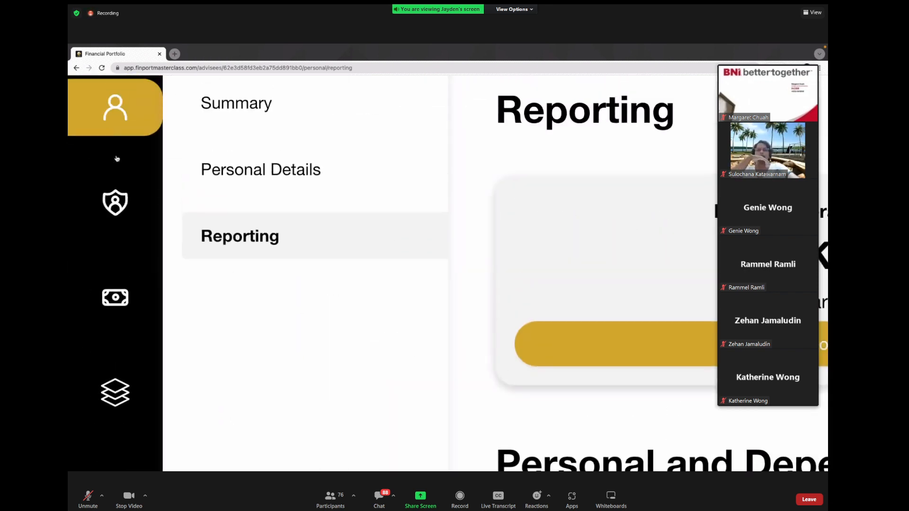
left_click(124, 204)
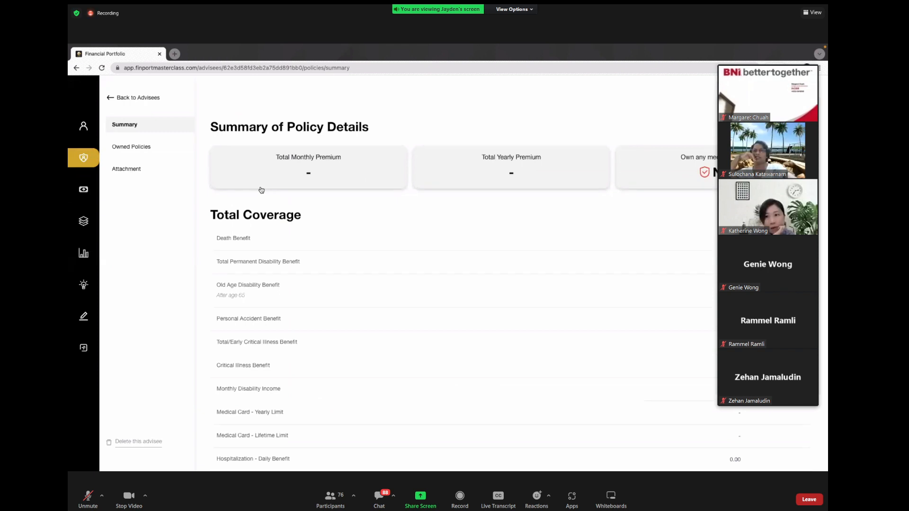
Step: From the empty Owned Policies list, start a new owned policy
left_click(139, 151)
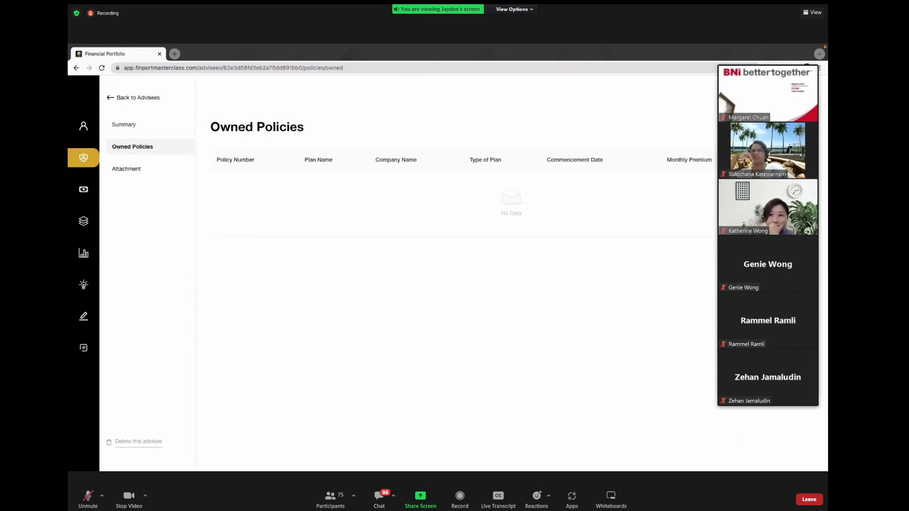
left_click(785, 127)
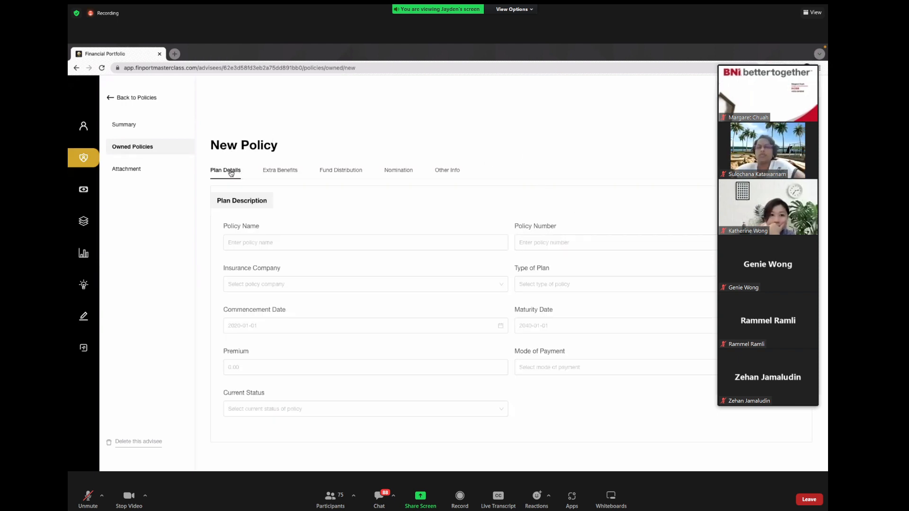
left_click(271, 173)
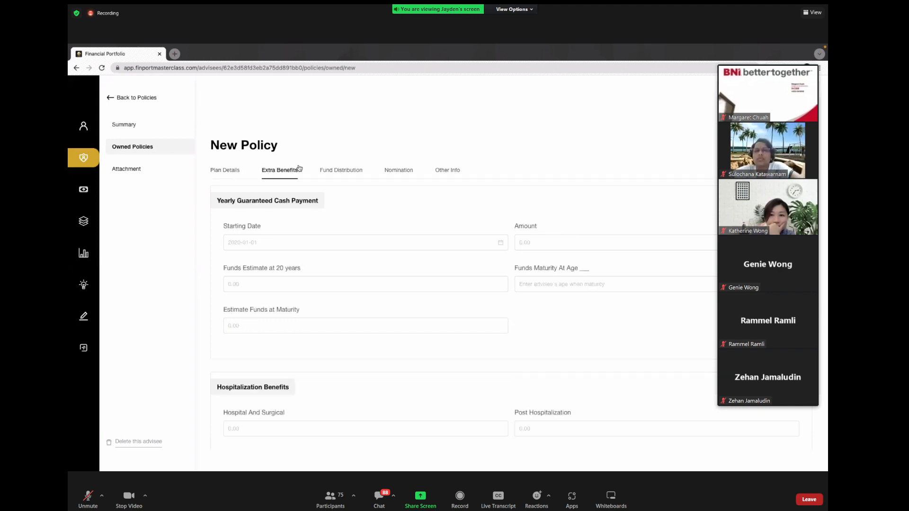
left_click(327, 173)
left_click(391, 170)
left_click(448, 168)
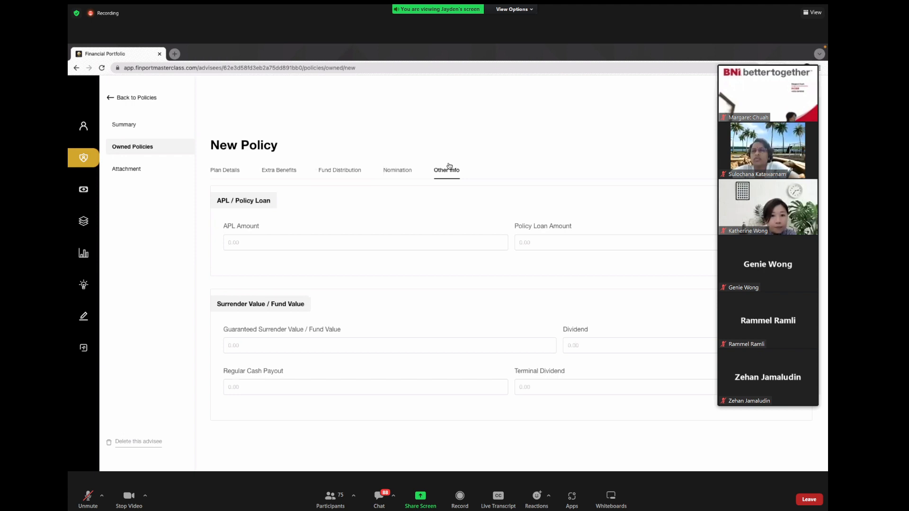
left_click(401, 173)
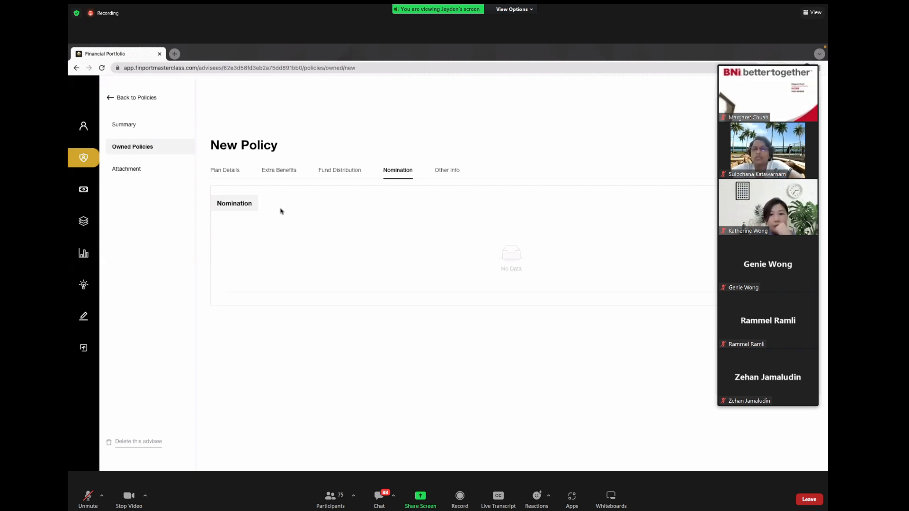
left_click(231, 169)
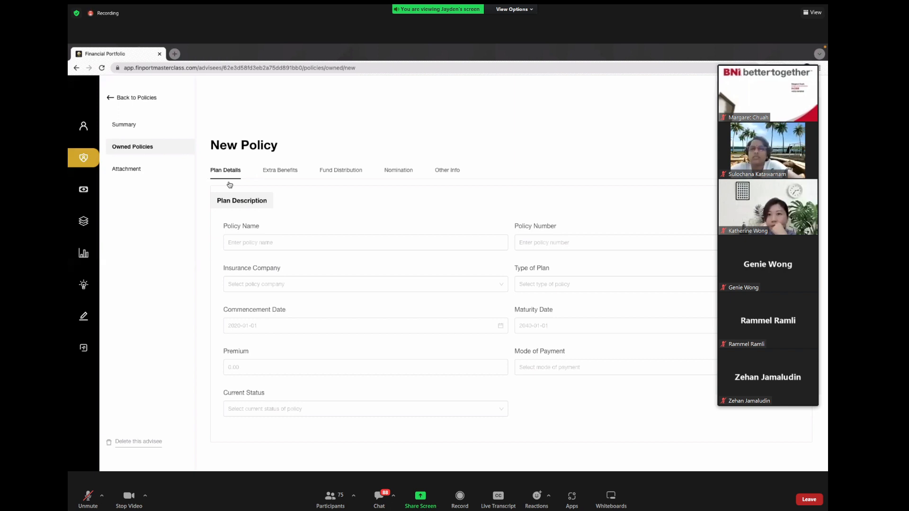
scroll(396, 209, "down", 1)
scroll(396, 209, "down", 1)
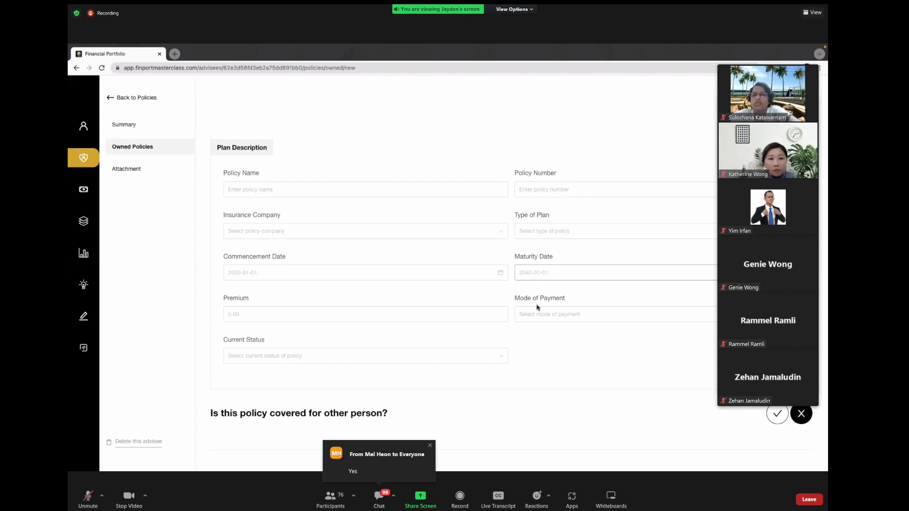
Step: Name the policy 'Policy ABC' and enter its policy number
left_click(380, 190)
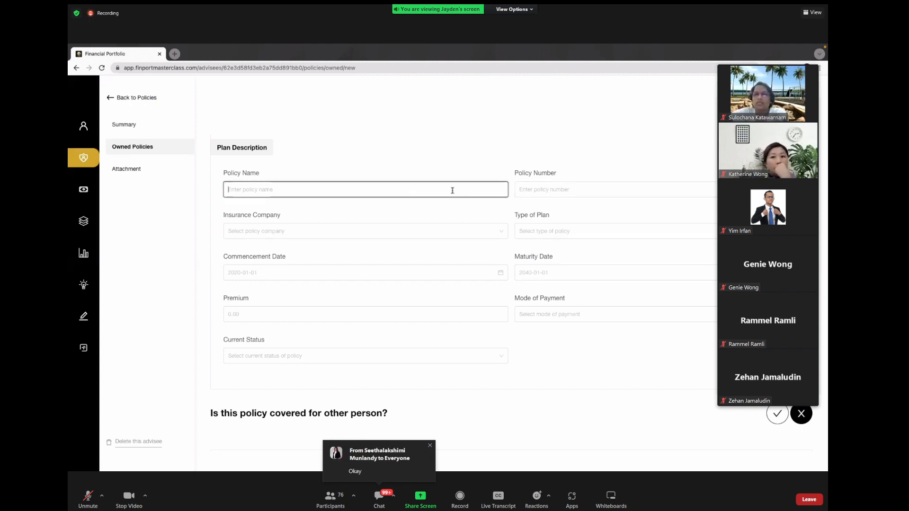
type("Polic ABC")
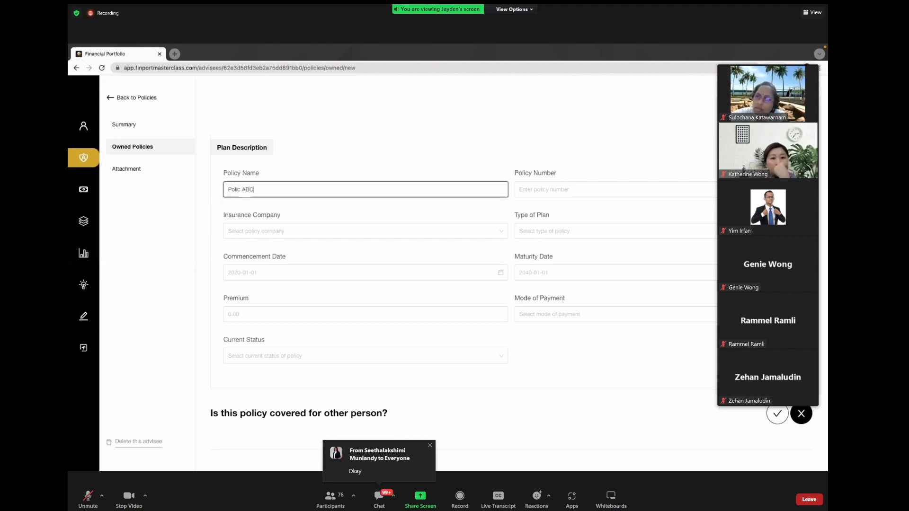
key("Left")
key("Left")
key("Left")
key("Left")
type("y")
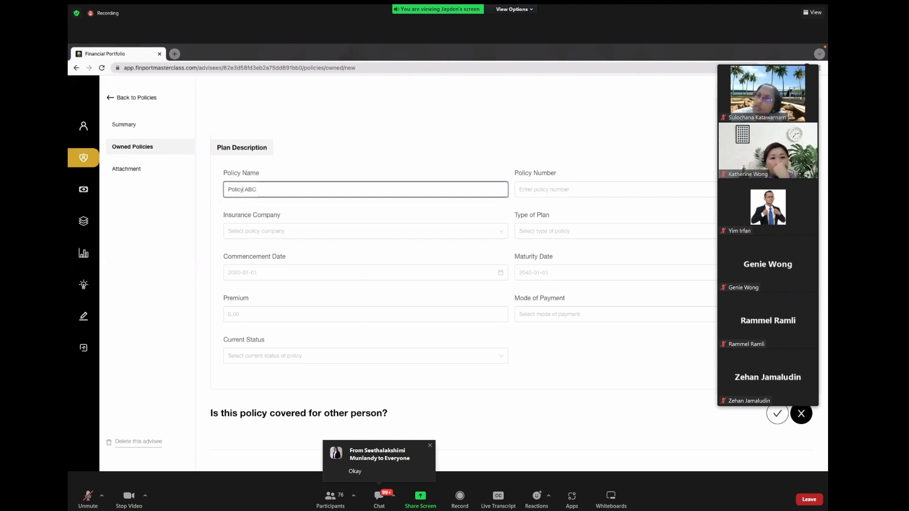
left_click(589, 187)
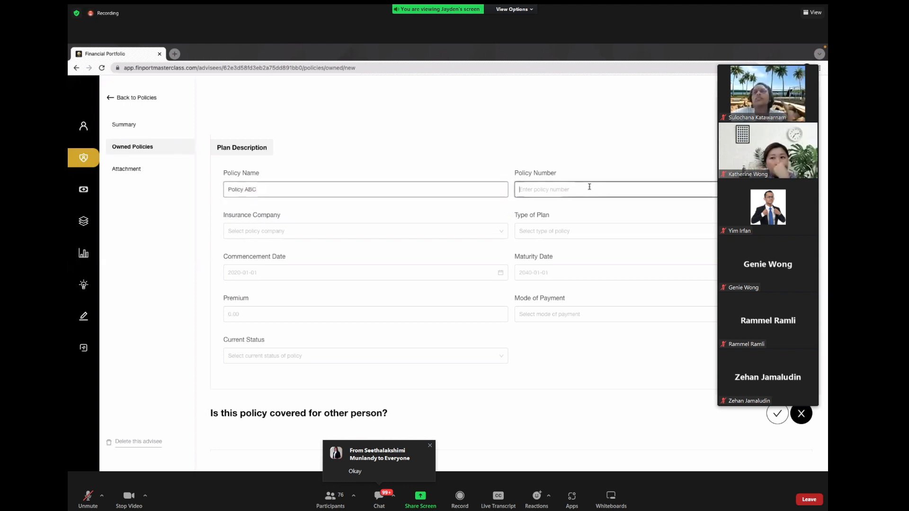
type("A007")
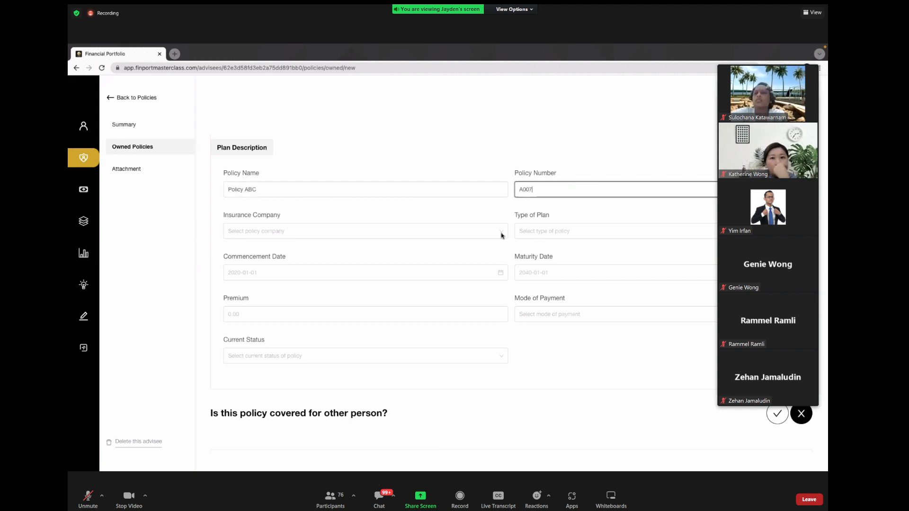
Step: Search the insurer list and pick Great Eastern Life Assurance (Malaysia) Berhad
left_click(459, 231)
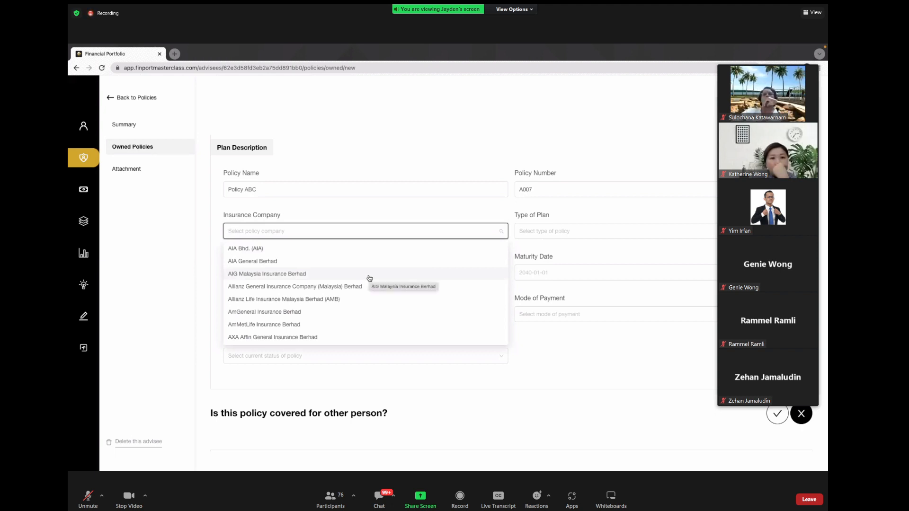
scroll(369, 278, "down", 5)
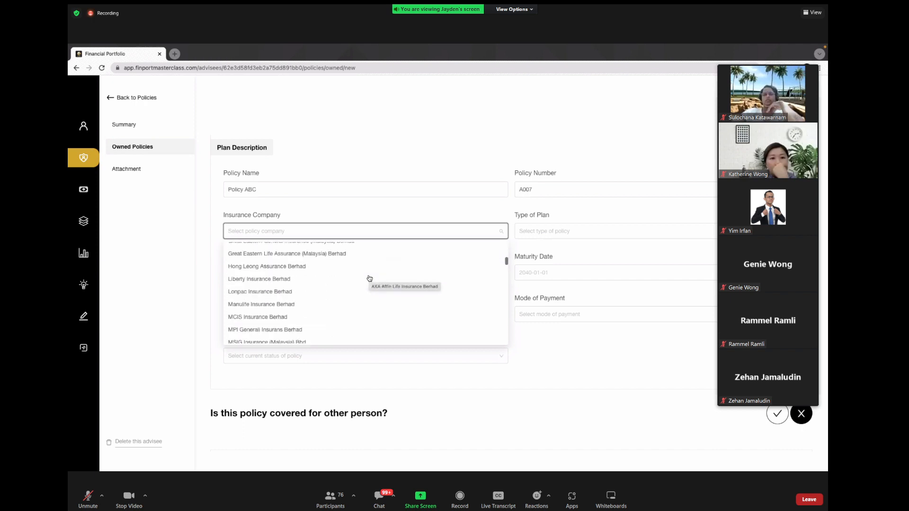
scroll(370, 278, "down", 3)
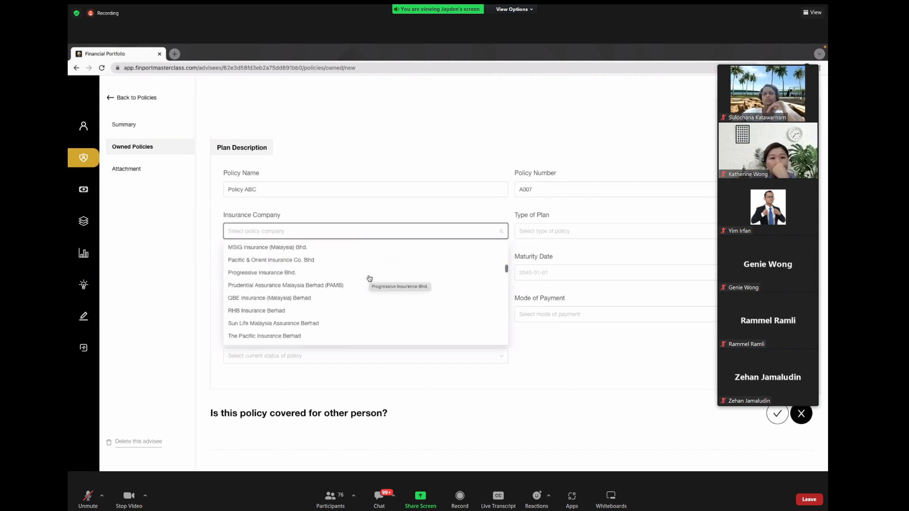
scroll(370, 278, "down", 3)
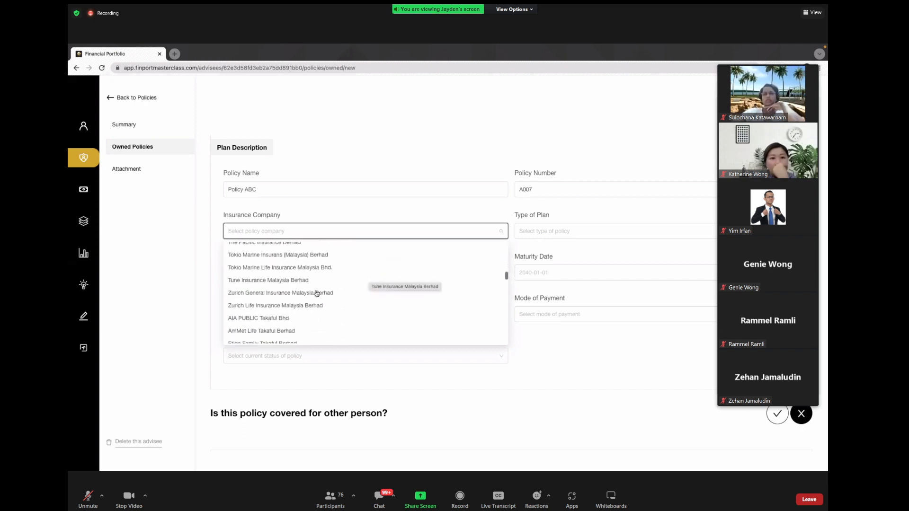
scroll(289, 300, "down", 5)
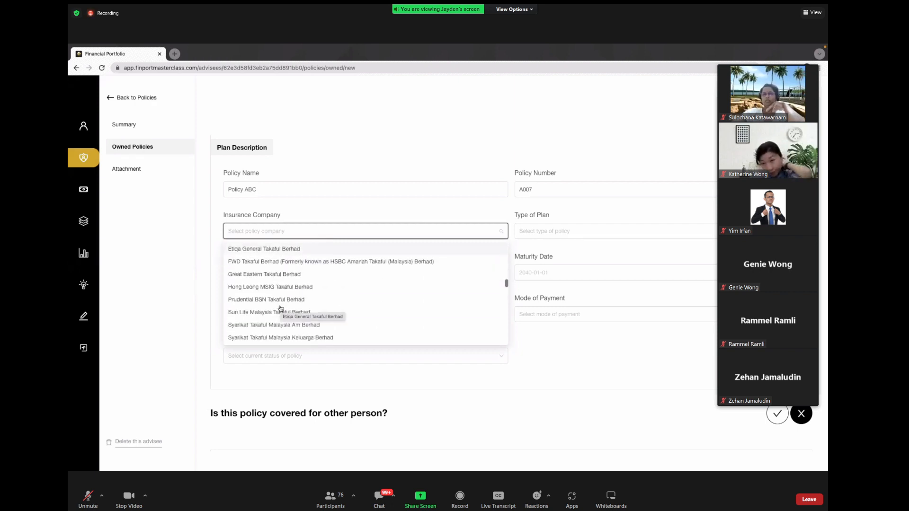
scroll(280, 308, "down", 2)
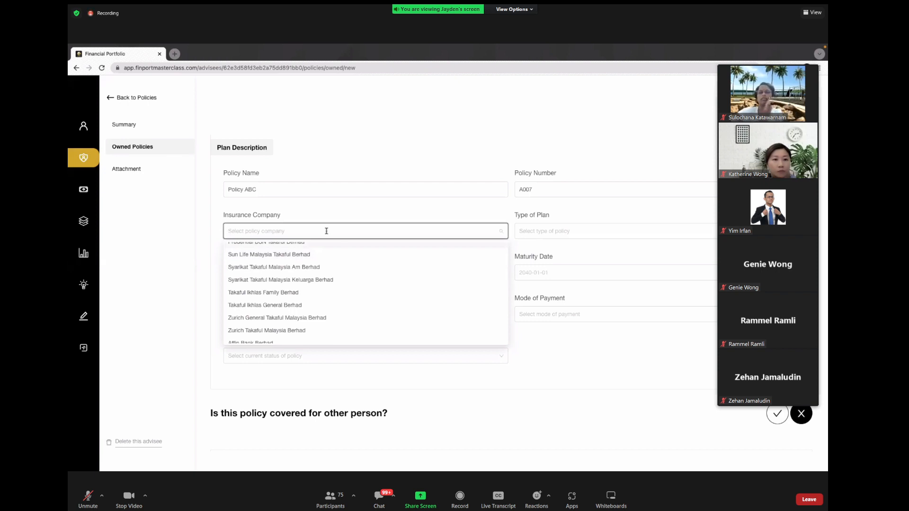
type("sun")
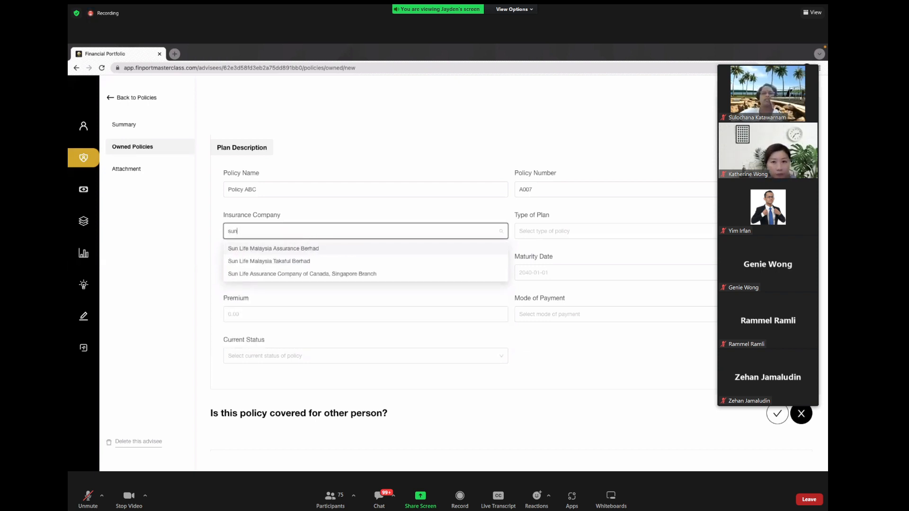
key("BackSpace")
key("BackSpace")
key("BackSpace")
type("great")
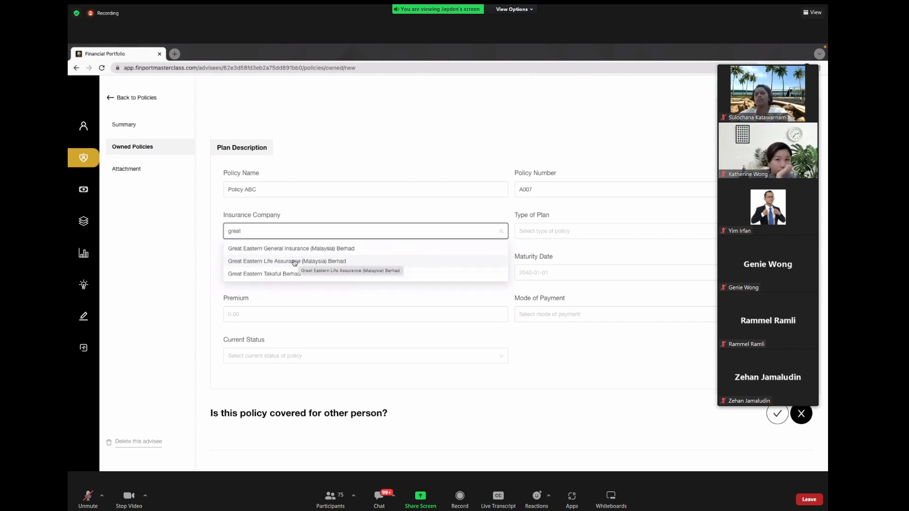
left_click(293, 262)
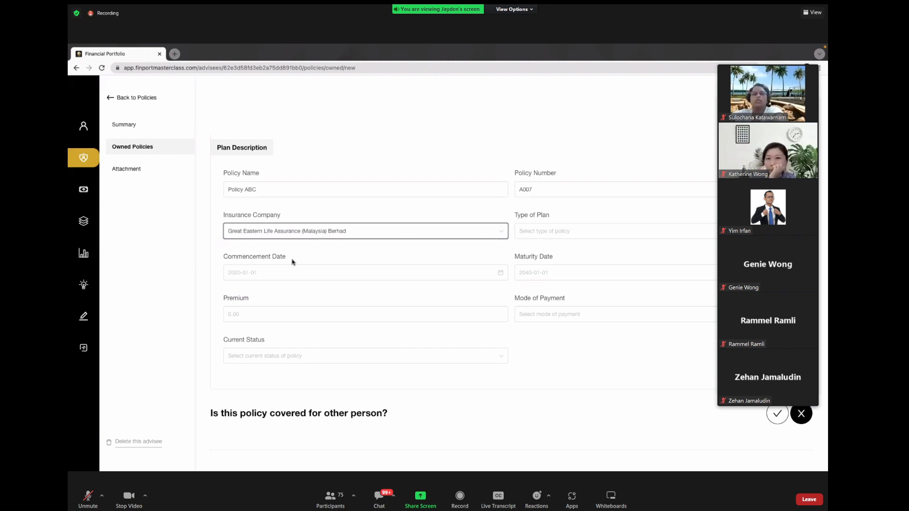
Step: Change the insurance company to Others and focus the other-insurer field
left_click(316, 232)
type("a")
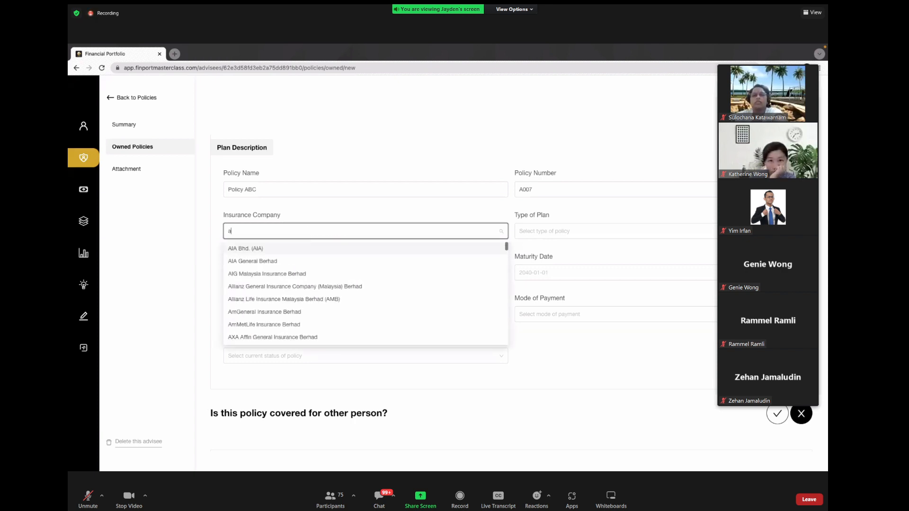
type("llizn")
key("BackSpace")
key("BackSpace")
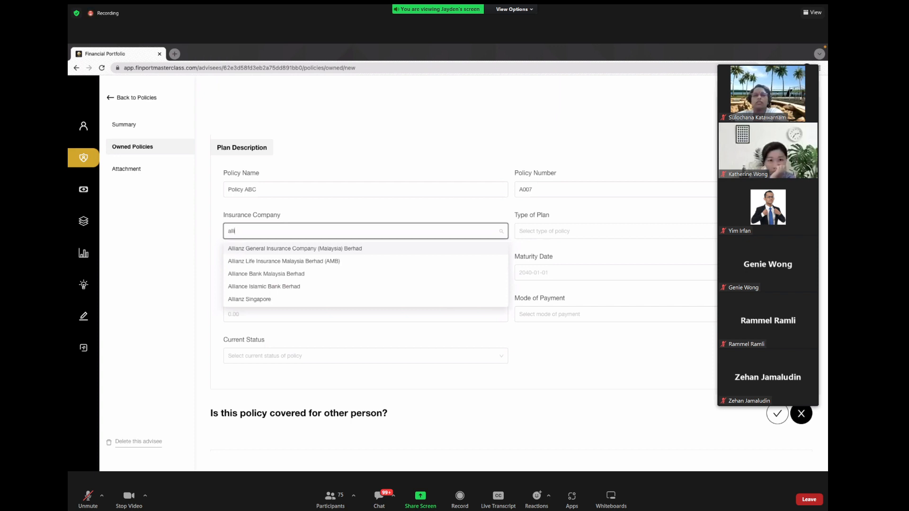
key("BackSpace")
type("other")
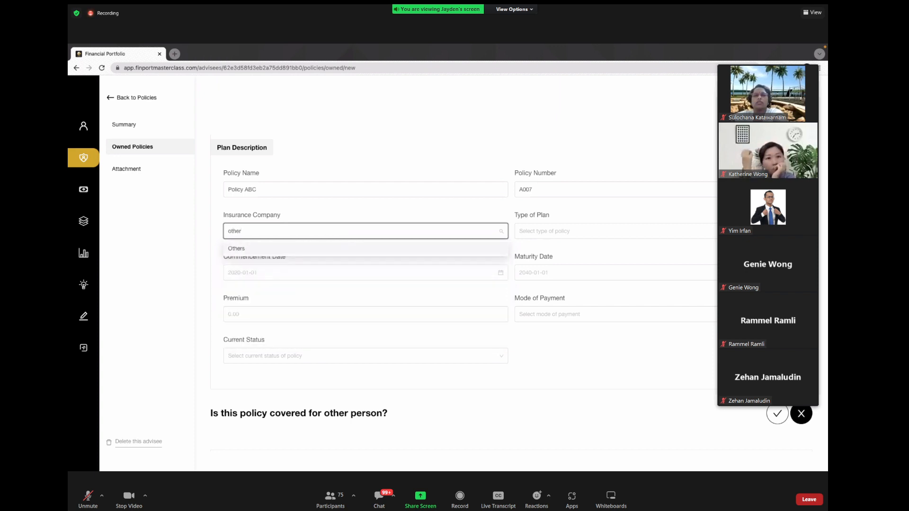
left_click(285, 249)
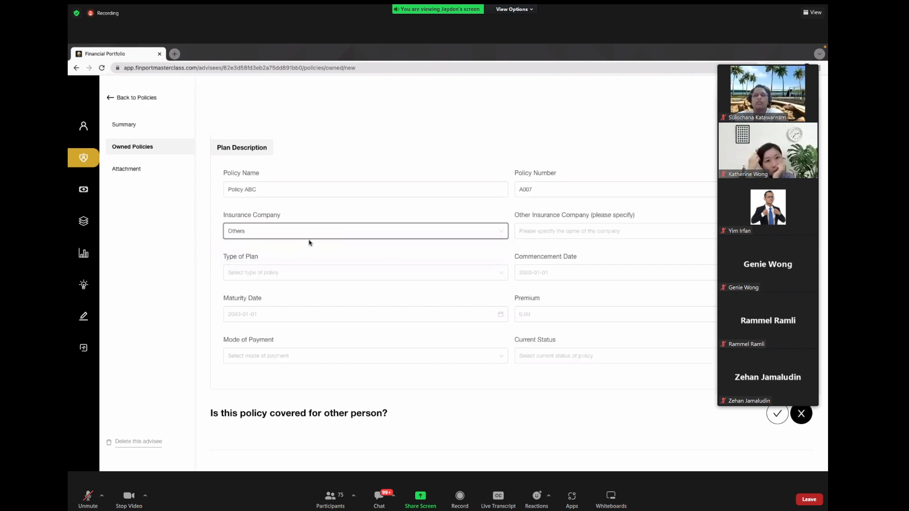
left_click(551, 230)
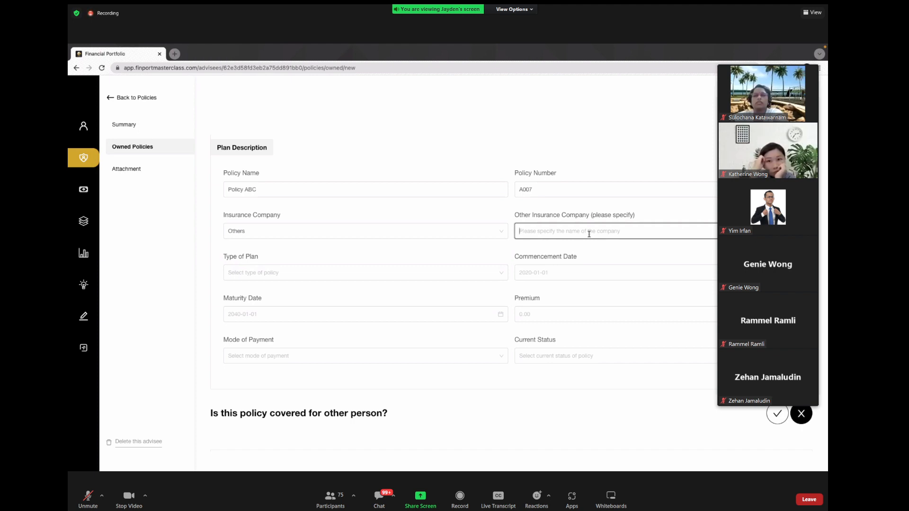
Step: Search 'great' and select Great Eastern General Insurance (Malaysia) Berhad as insurer
left_click(459, 233)
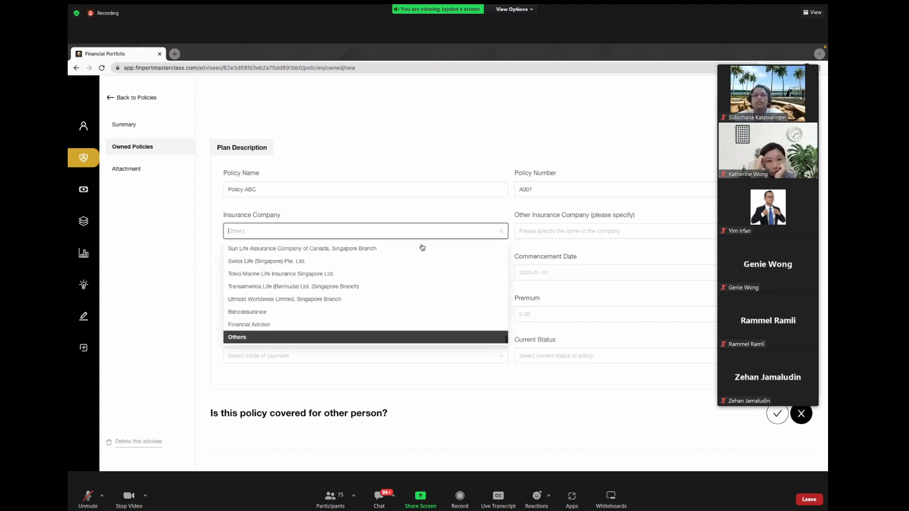
type("great")
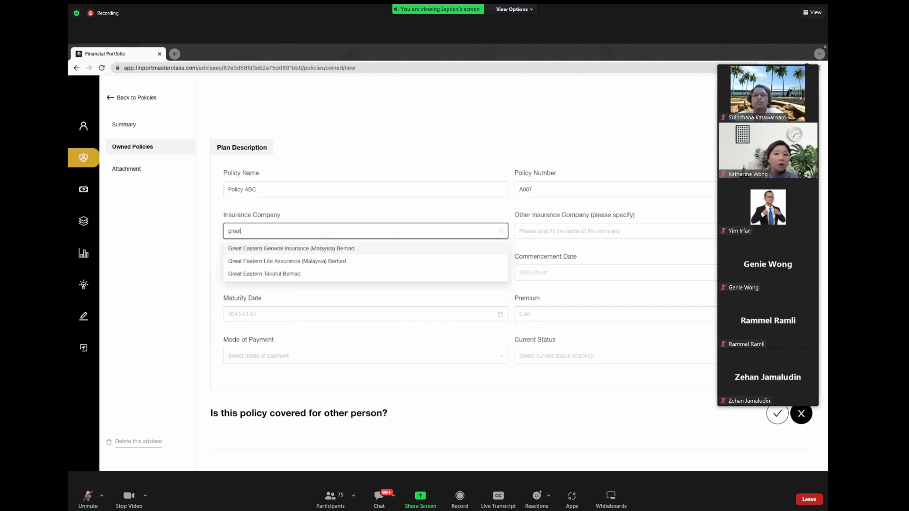
key("Return")
Step: Search the plan types for 'invest', then pick Others and focus its specify field
left_click(566, 231)
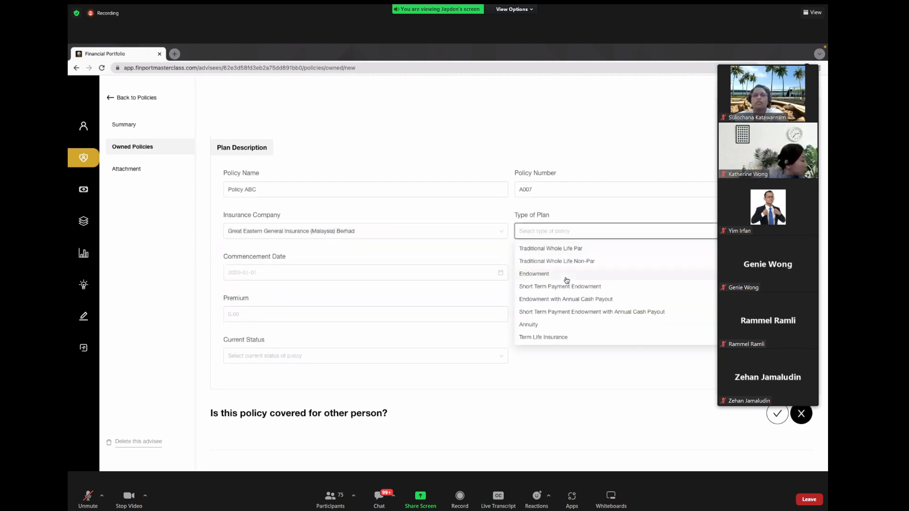
scroll(566, 278, "down", 3)
scroll(566, 280, "up", 3)
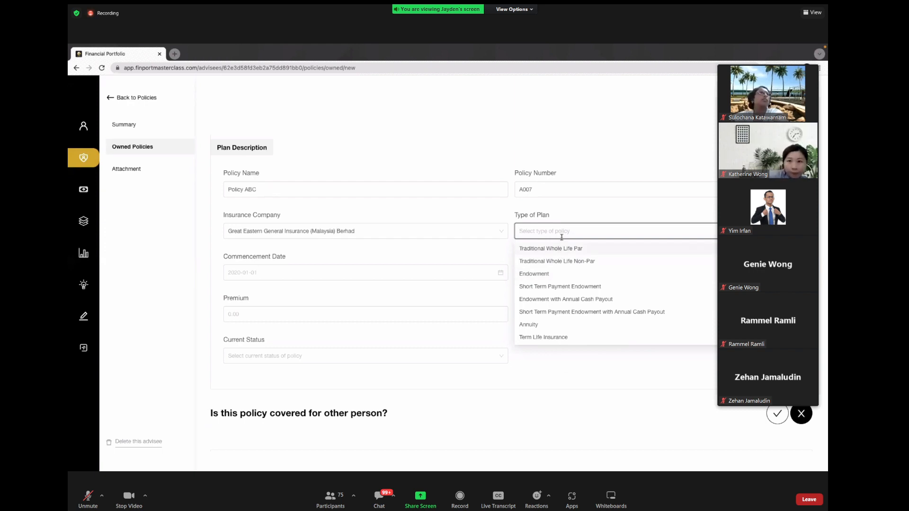
type("invest")
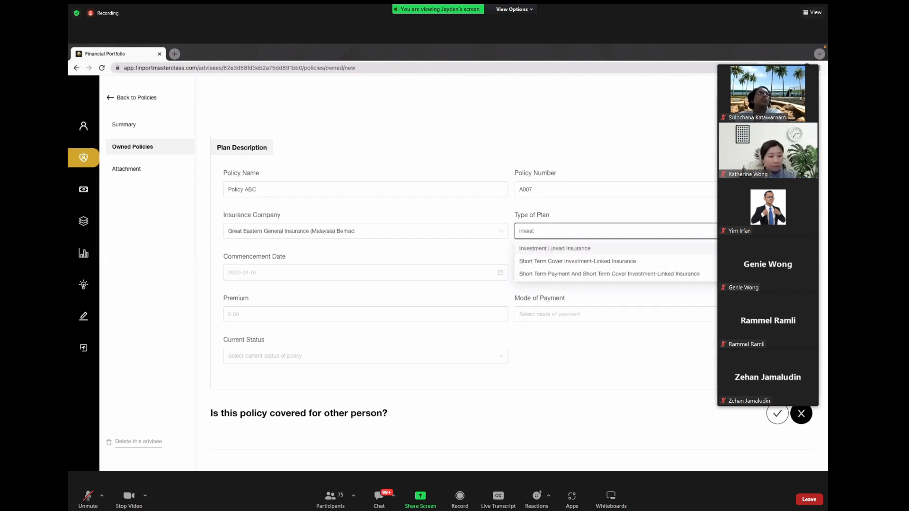
key("BackSpace")
key("BackSpace")
key("BackSpace")
key("BackSpace")
key("BackSpace")
key("BackSpace")
scroll(559, 305, "down", 3)
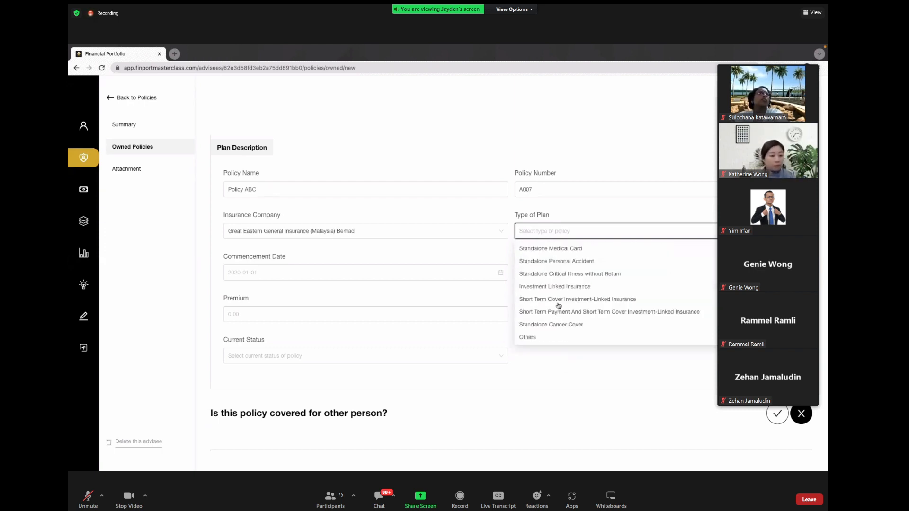
left_click(536, 337)
left_click(438, 270)
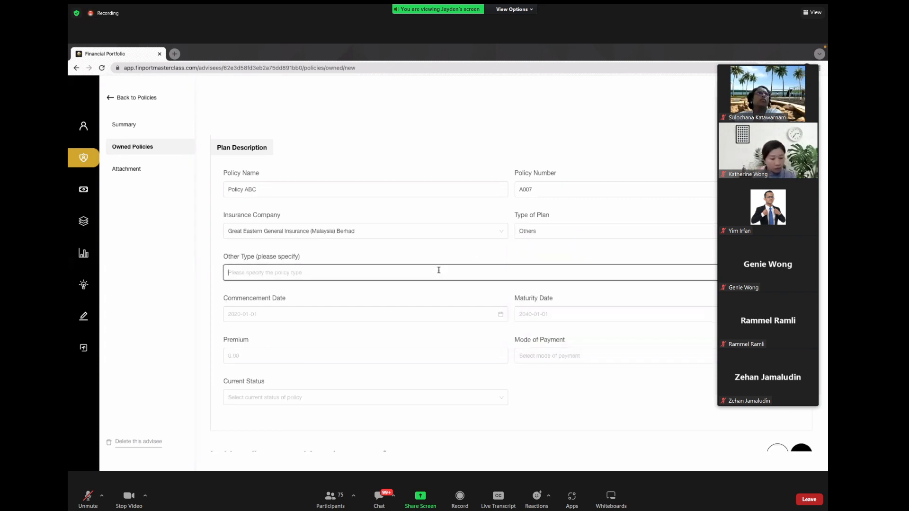
Step: Choose Investment Linked Insurance as the plan type by filtering on 'inve'
left_click(572, 229)
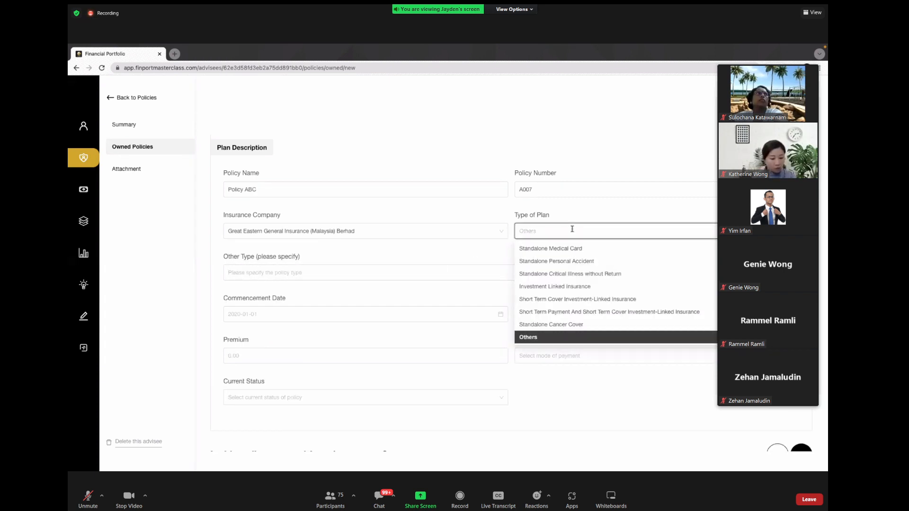
type("invest")
key("Return")
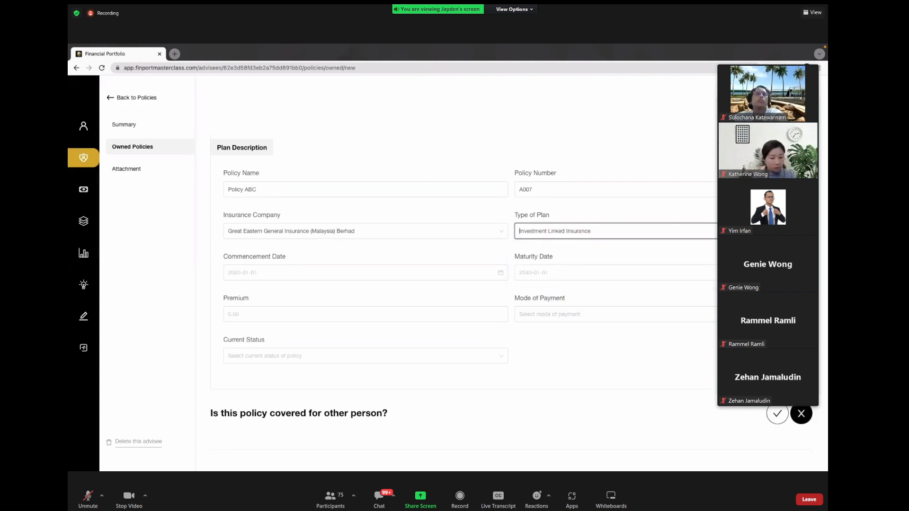
left_click(440, 279)
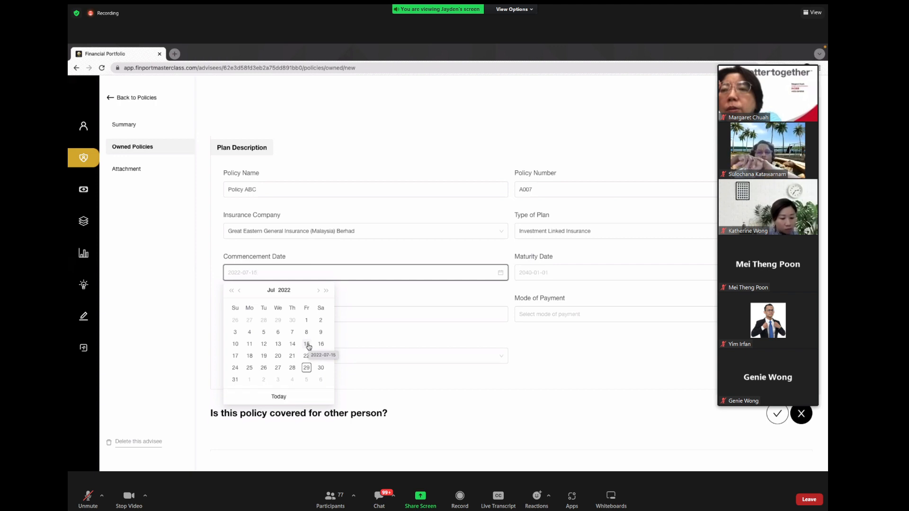
Step: Set the commencement date to 1 July 2021 and the maturity date to 14 July 2043
left_click(231, 290)
left_click(292, 319)
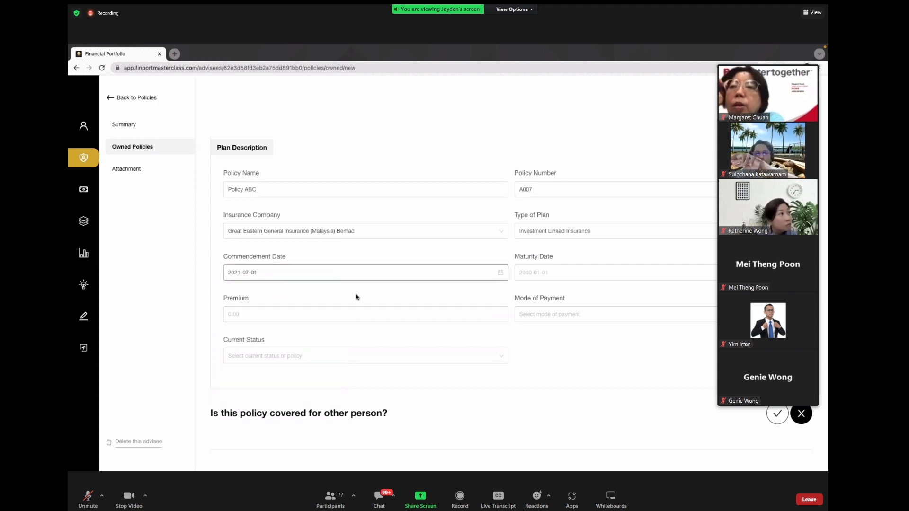
left_click(535, 272)
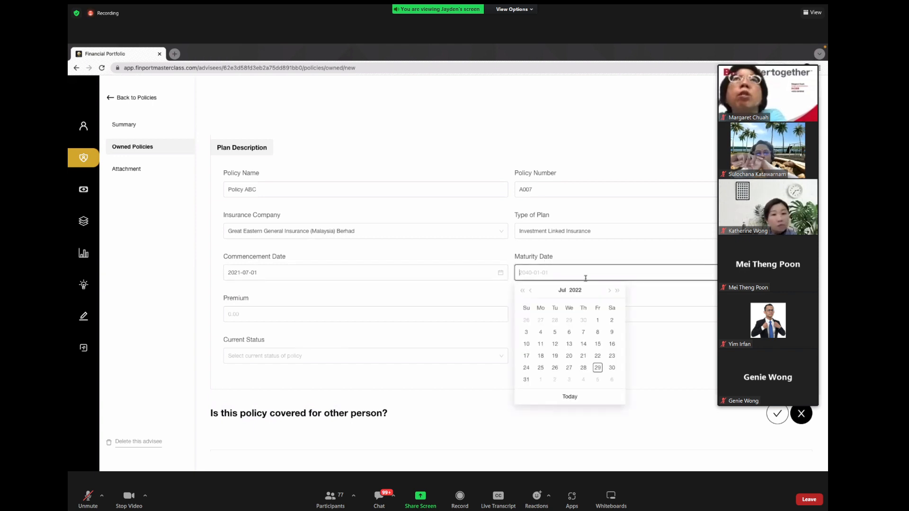
left_click(616, 292)
left_click(617, 292)
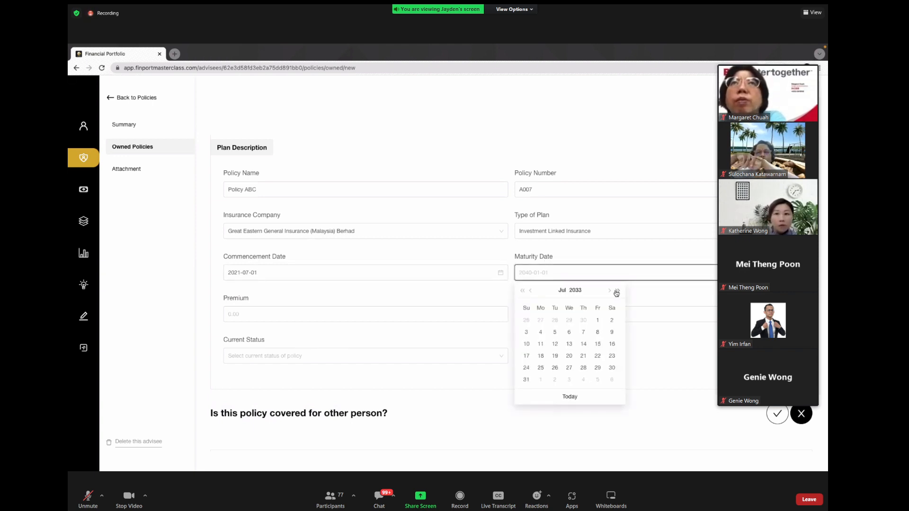
left_click(616, 292)
left_click(616, 292)
left_click(616, 292)
left_click(616, 292)
left_click(616, 292)
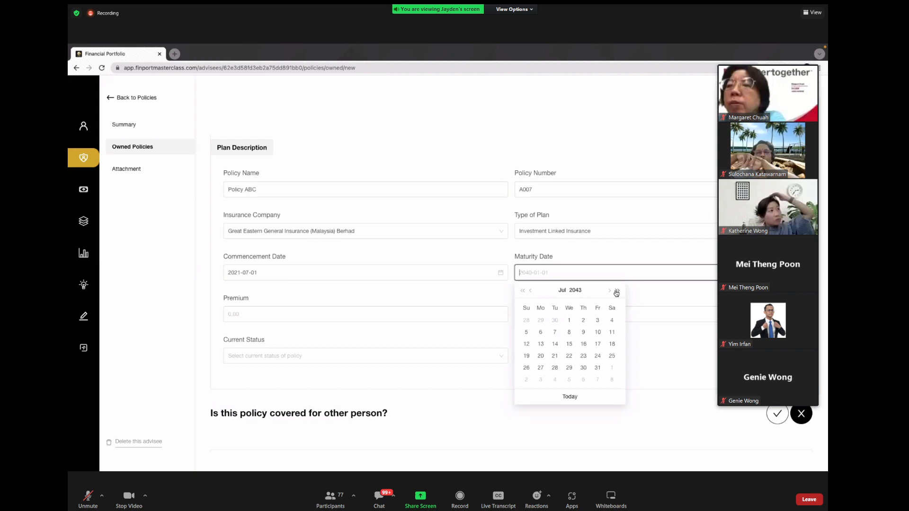
left_click(555, 343)
Step: Enter a premium of 300 and set payment mode to Half Annually
left_click(382, 316)
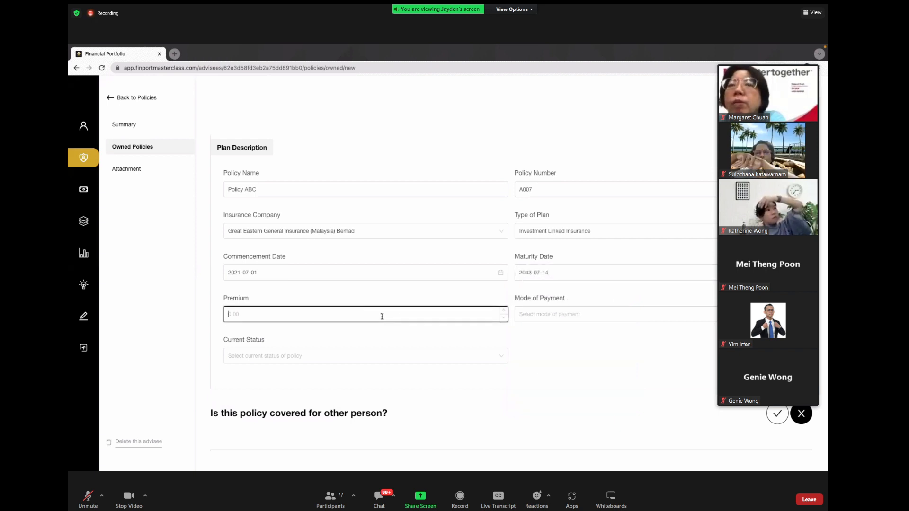
type("300")
left_click(575, 314)
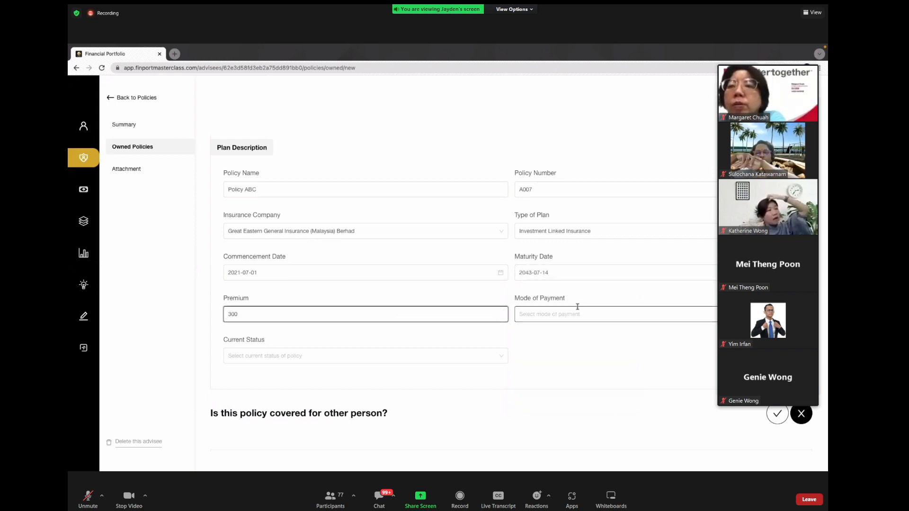
left_click(538, 370)
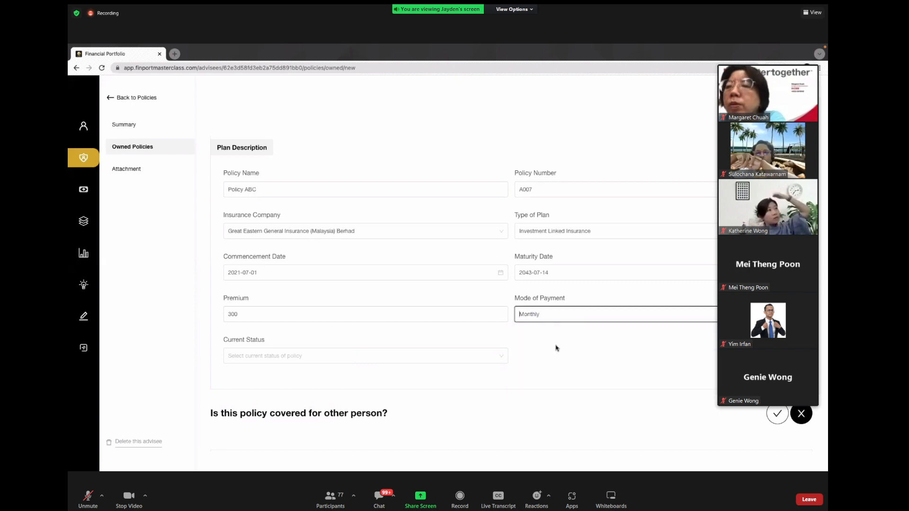
left_click(573, 320)
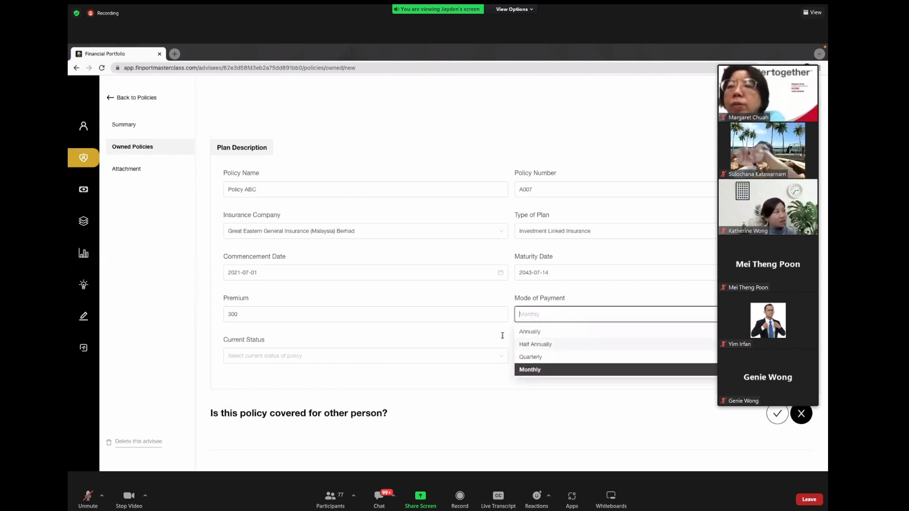
left_click(537, 349)
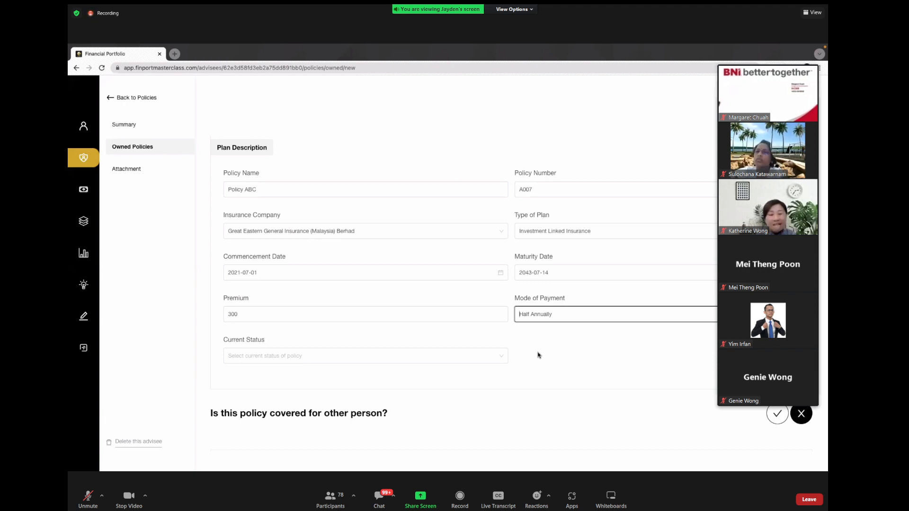
Step: Change the premium amount to 1800
left_click(253, 310)
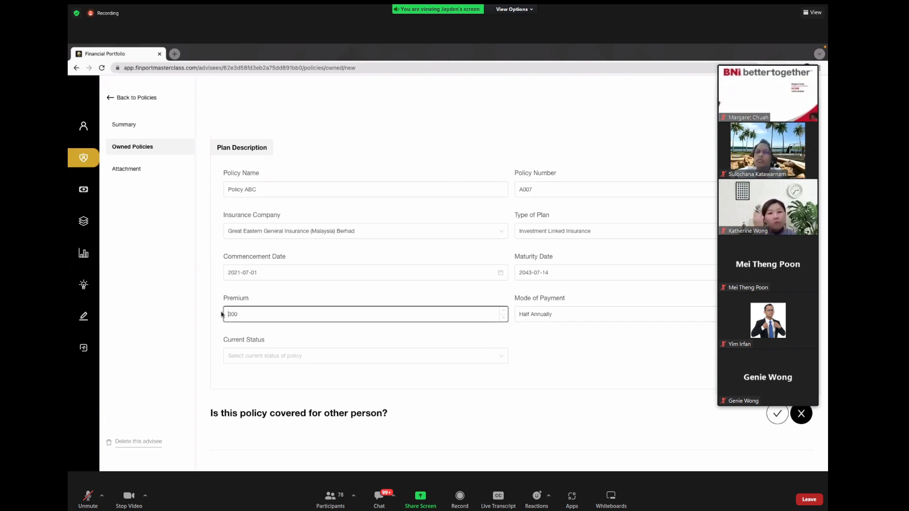
left_click(260, 313)
key("BackSpace")
key("BackSpace")
key("BackSpace")
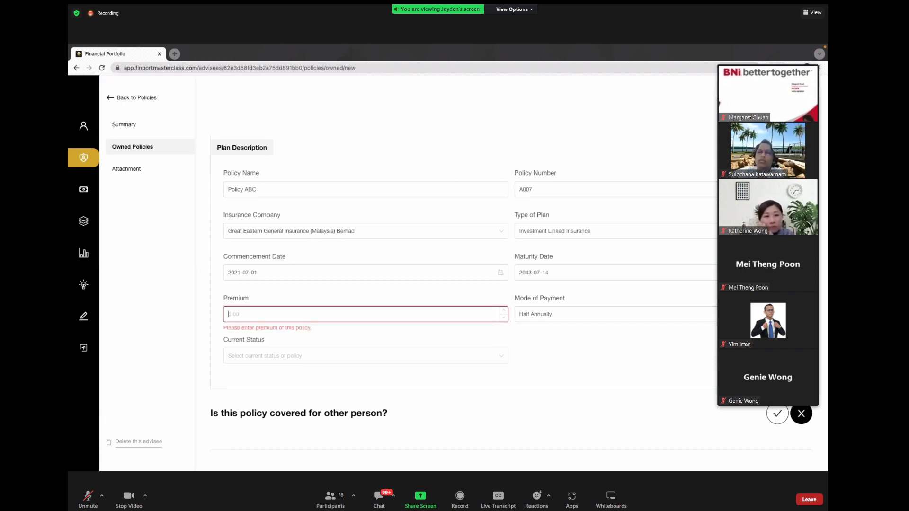
type("1800")
left_click(421, 336)
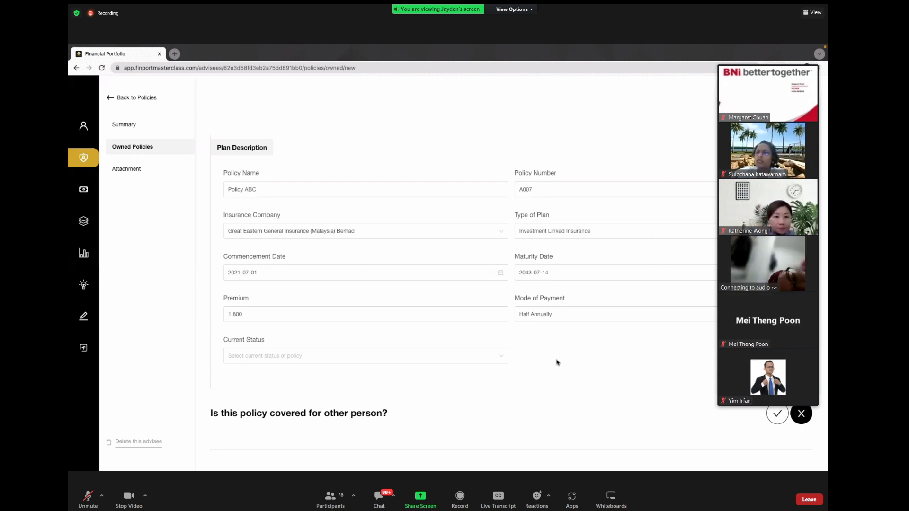
Step: Switch the payment mode to Monthly and restore the premium to 300
left_click(540, 314)
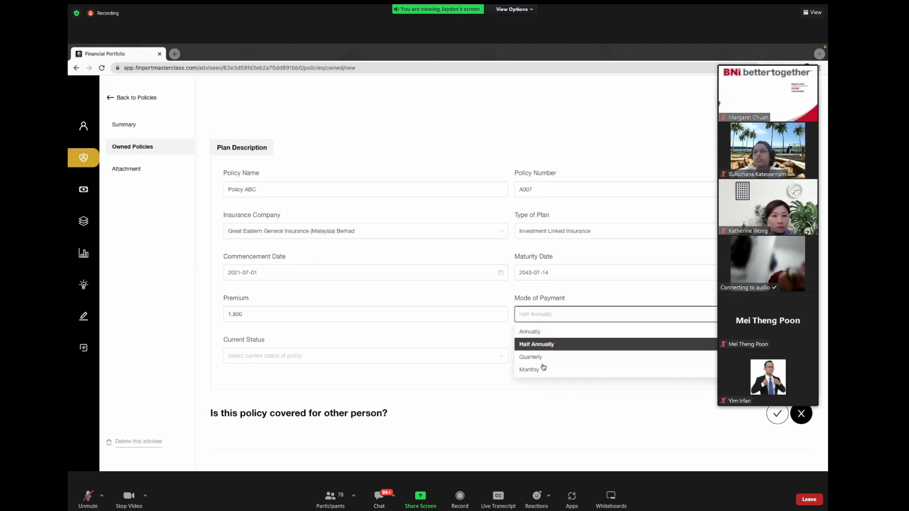
left_click(541, 370)
double_click(438, 318)
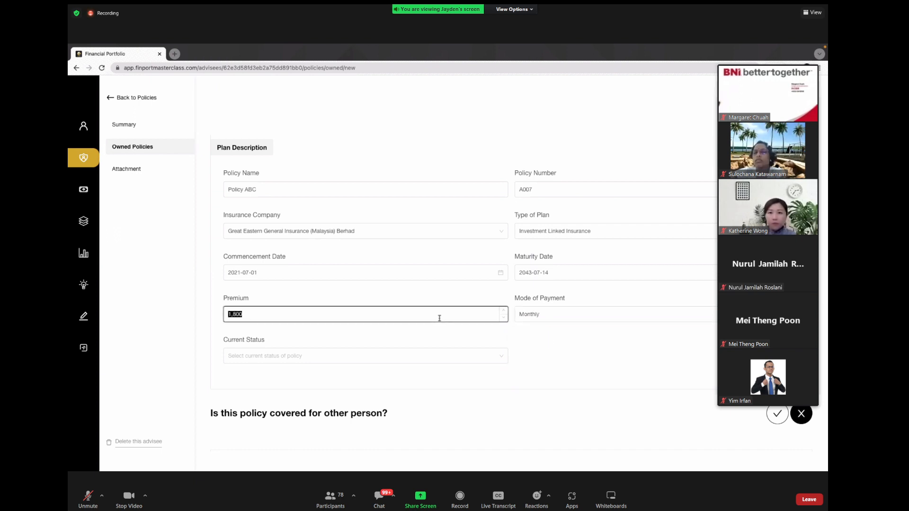
type("300")
left_click(632, 373)
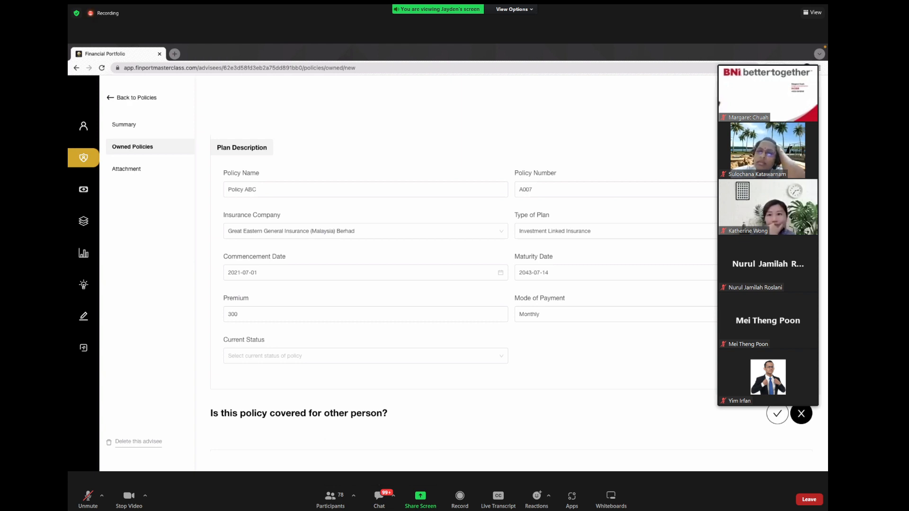
Step: Set the policy's current status to In Force
left_click(385, 314)
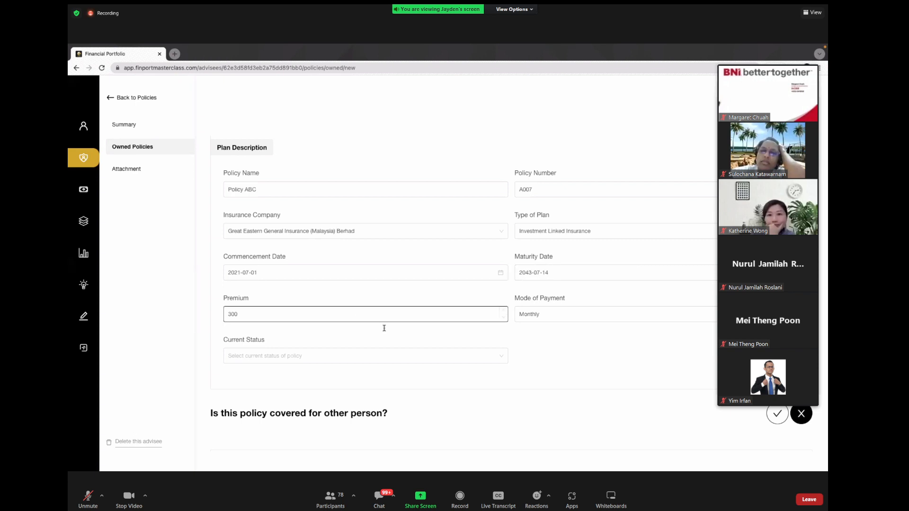
left_click(400, 360)
left_click(349, 373)
scroll(585, 358, "down", 2)
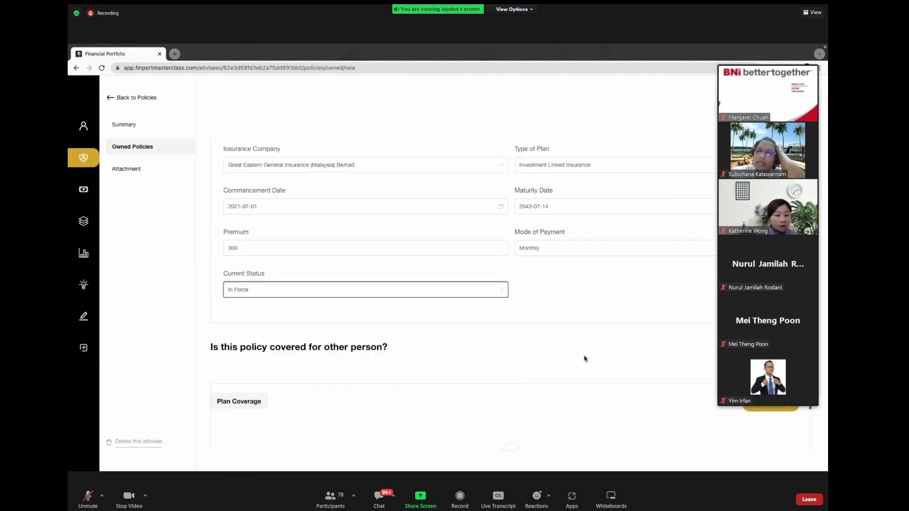
scroll(585, 358, "down", 1)
Step: Try Lapse and Paid Up as current status, then settle back on In Force
left_click(493, 264)
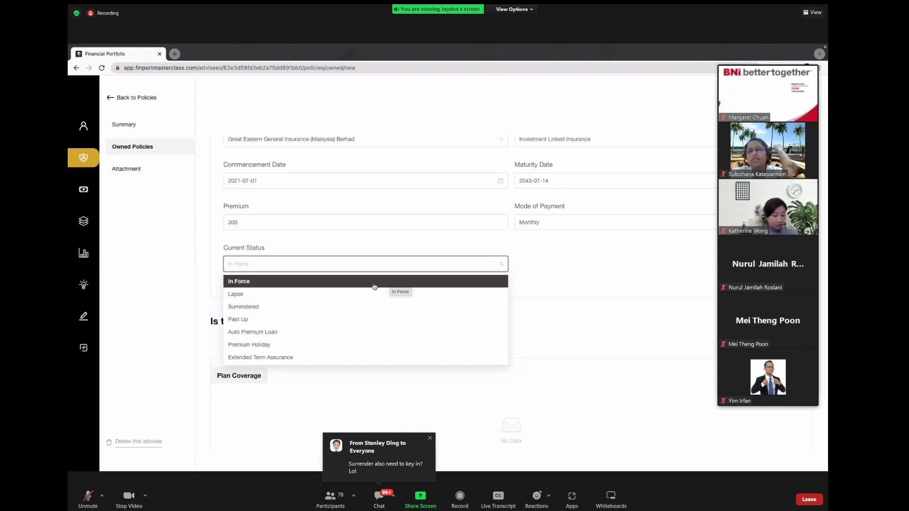
left_click(346, 294)
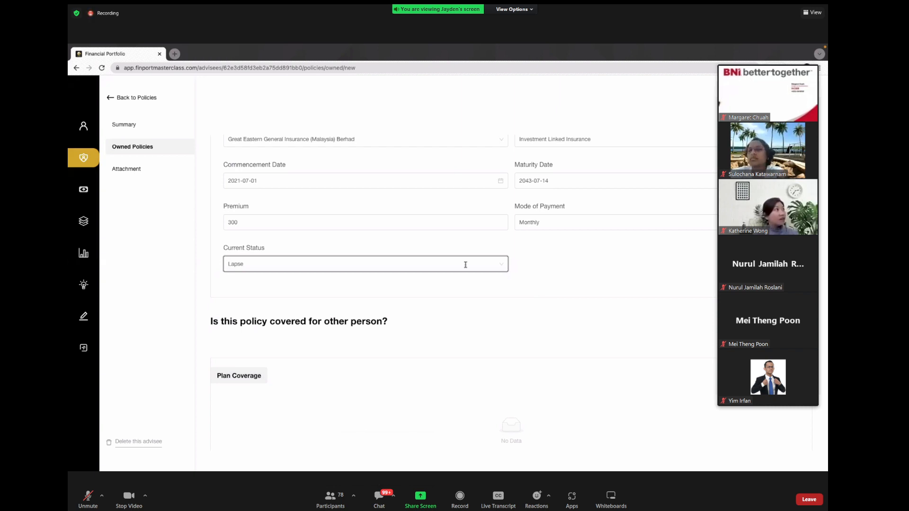
left_click(501, 264)
left_click(376, 323)
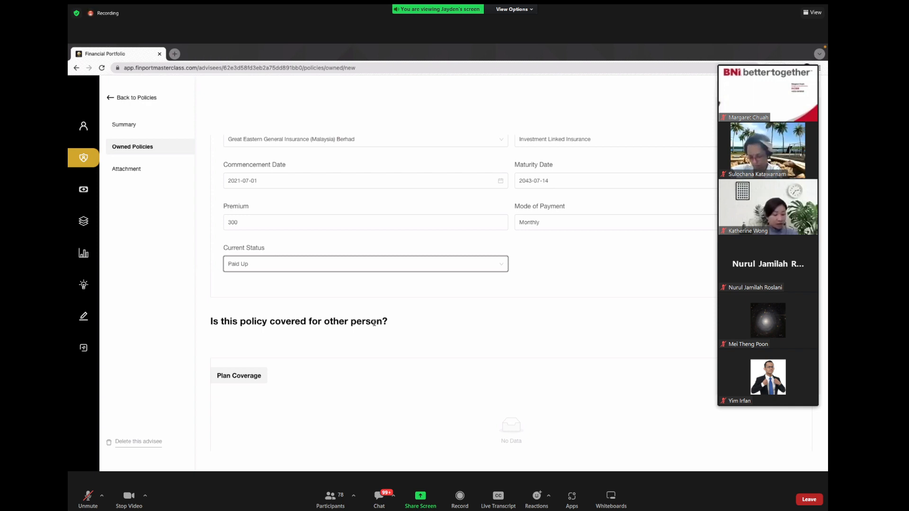
left_click(305, 265)
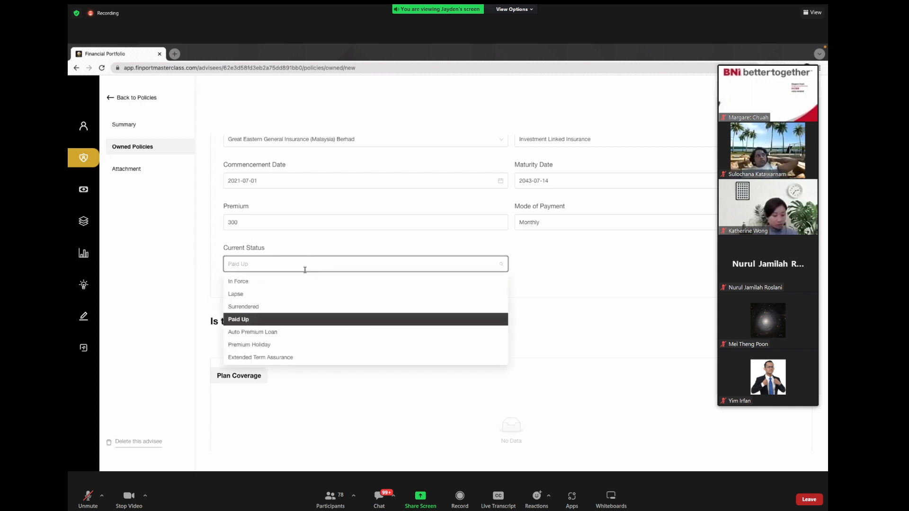
left_click(299, 283)
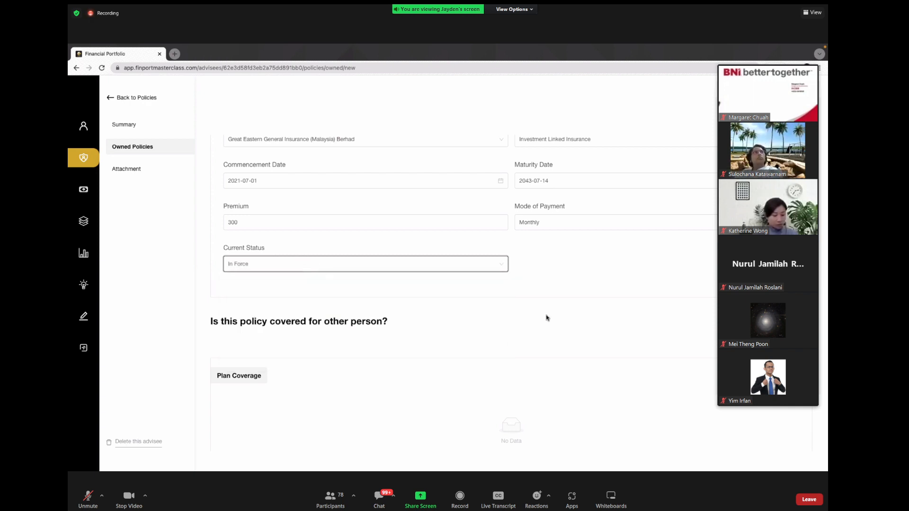
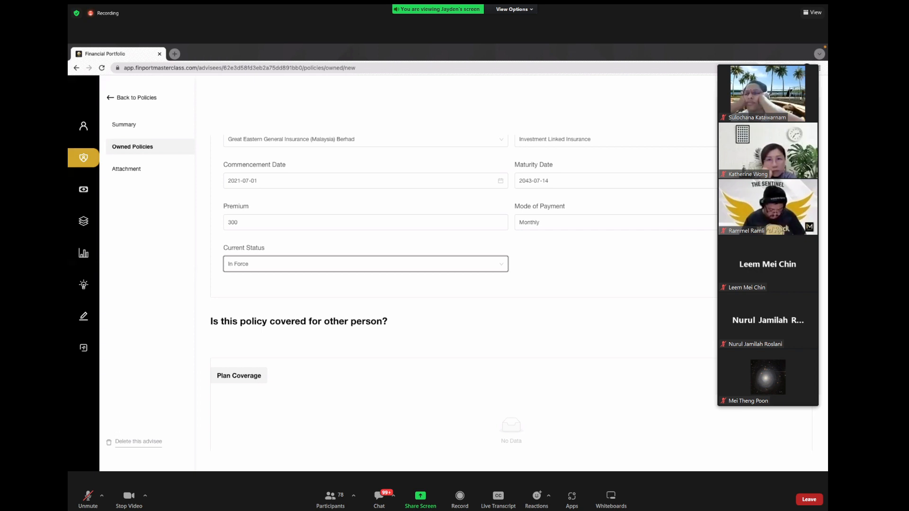
Step: Answer yes to 'Is this policy covered for other person?' to show Other Coverages
left_click(607, 205)
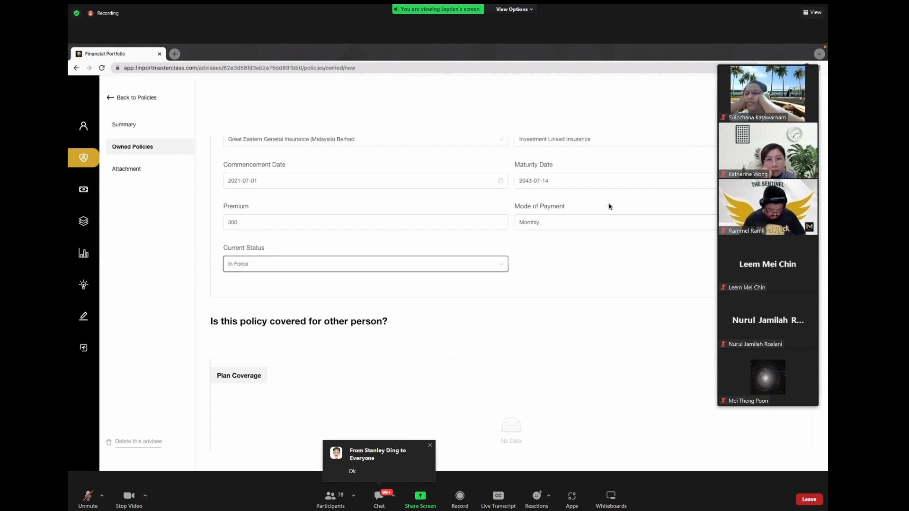
scroll(464, 219, "down", 1)
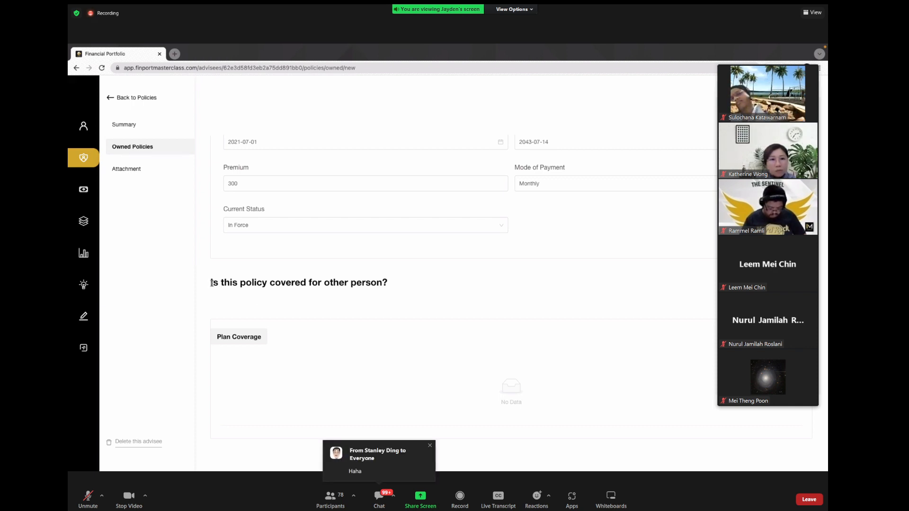
left_click_drag(211, 284, 419, 287)
left_click(420, 287)
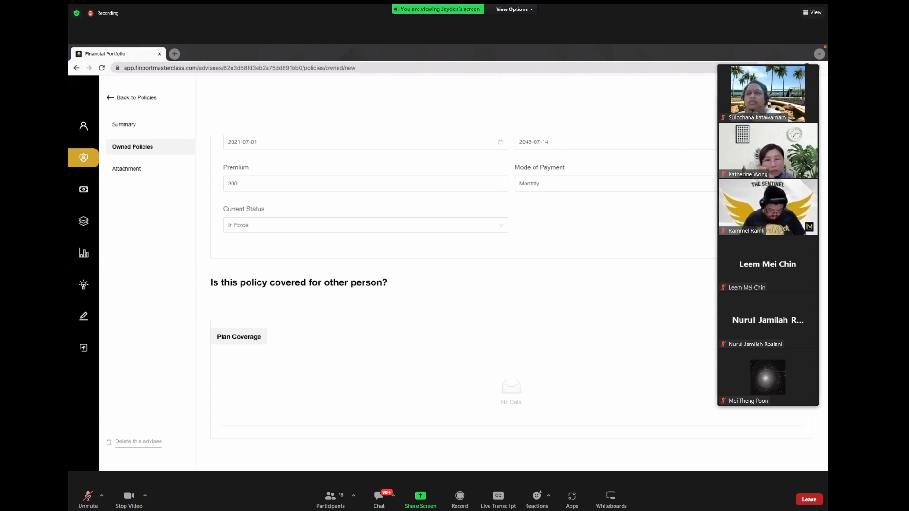
left_click(799, 283)
left_click(419, 365)
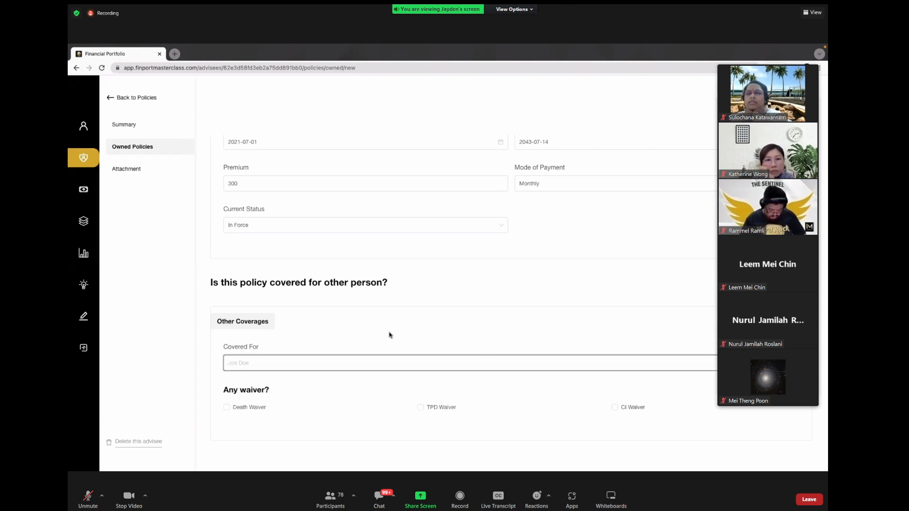
Step: Change the covered-for-another-person answer to no, removing the Other Coverages section
scroll(390, 335, "down", 1)
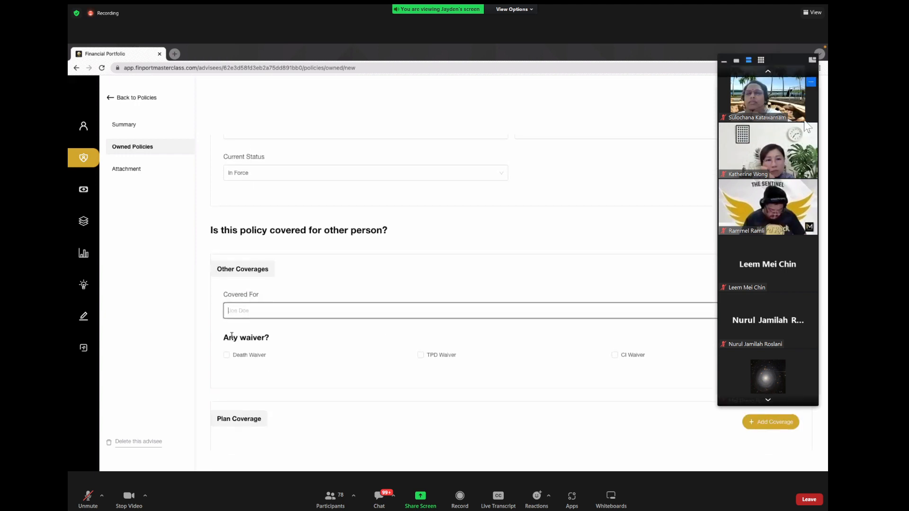
triple_click(284, 340)
left_click(283, 340)
left_click_drag(775, 61, 706, 0)
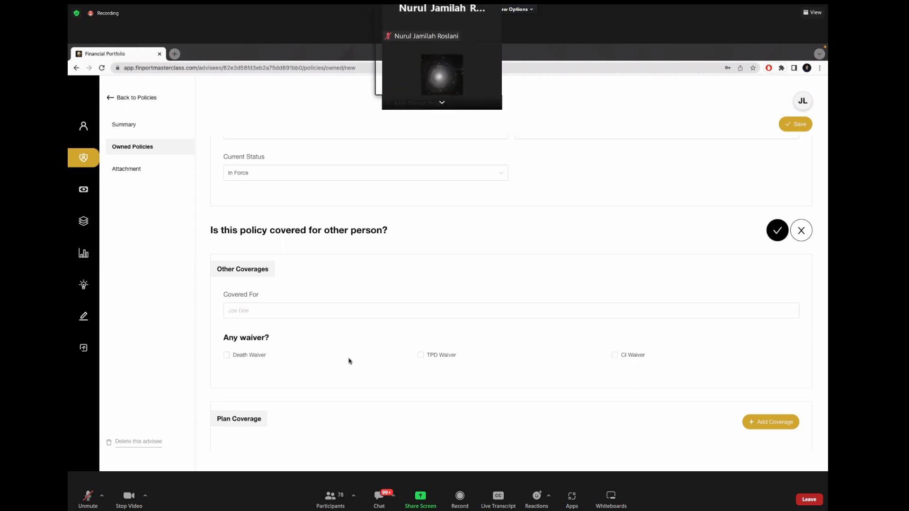
left_click_drag(509, 0, 705, 20)
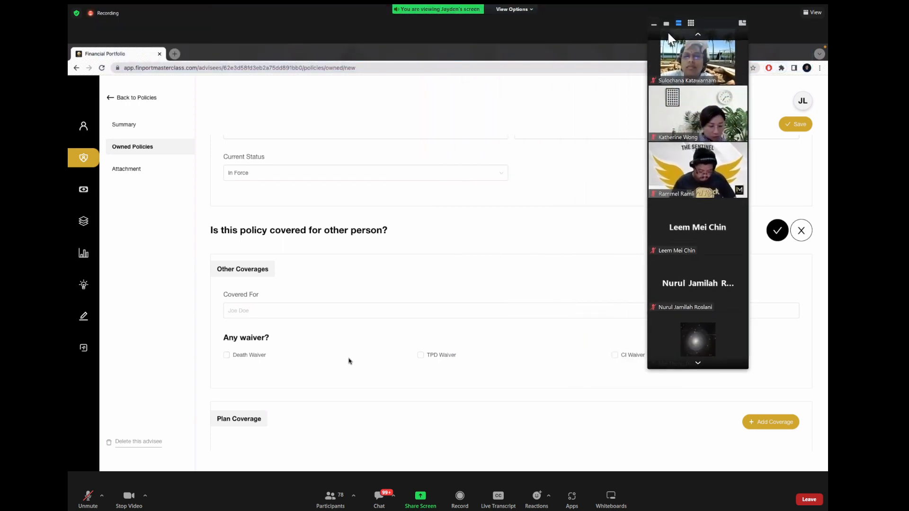
left_click(653, 13)
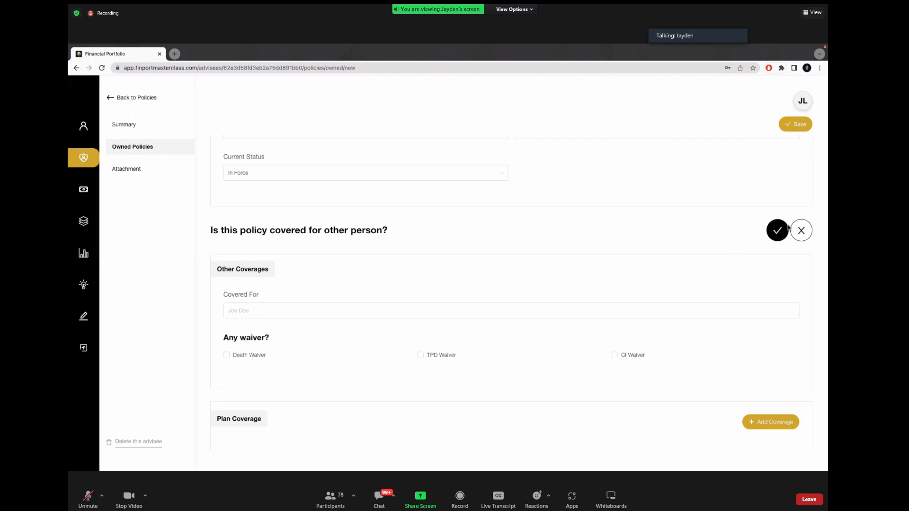
left_click(806, 232)
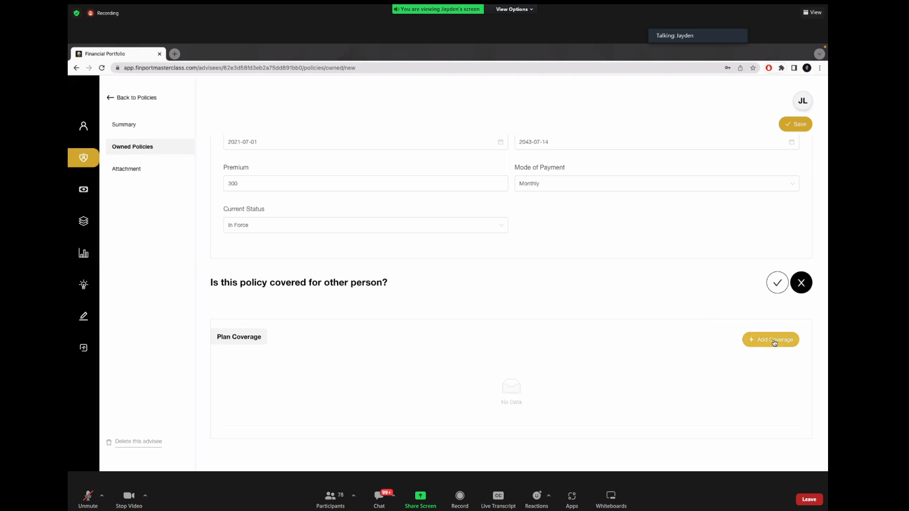
Step: Add a Death Benefit plan coverage entry
left_click(774, 341)
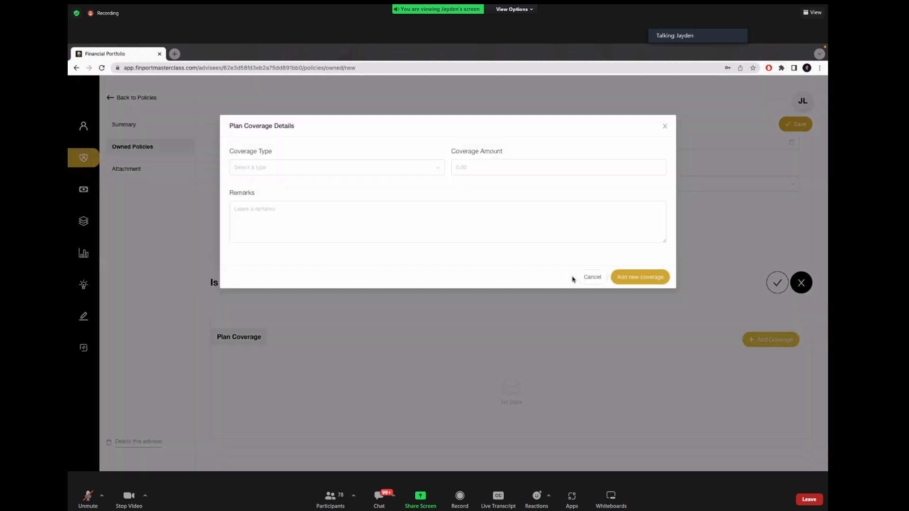
left_click(413, 170)
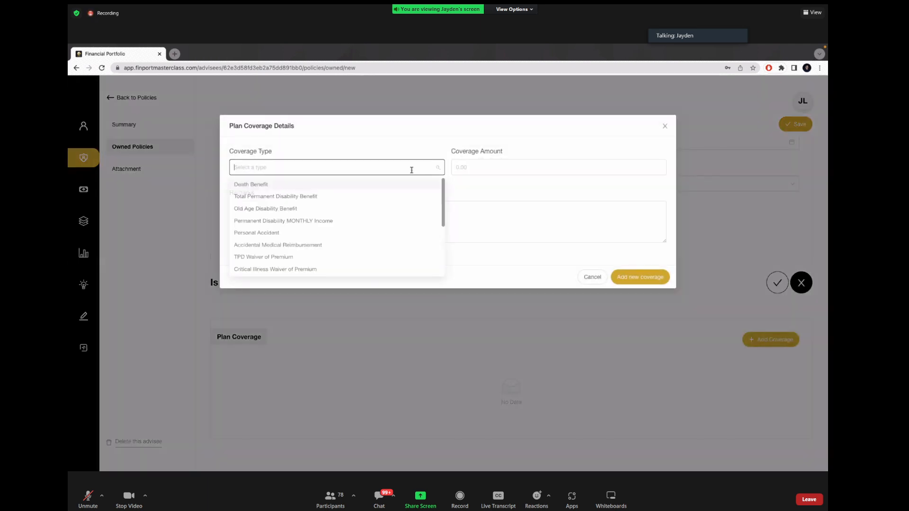
left_click(360, 187)
left_click(489, 169)
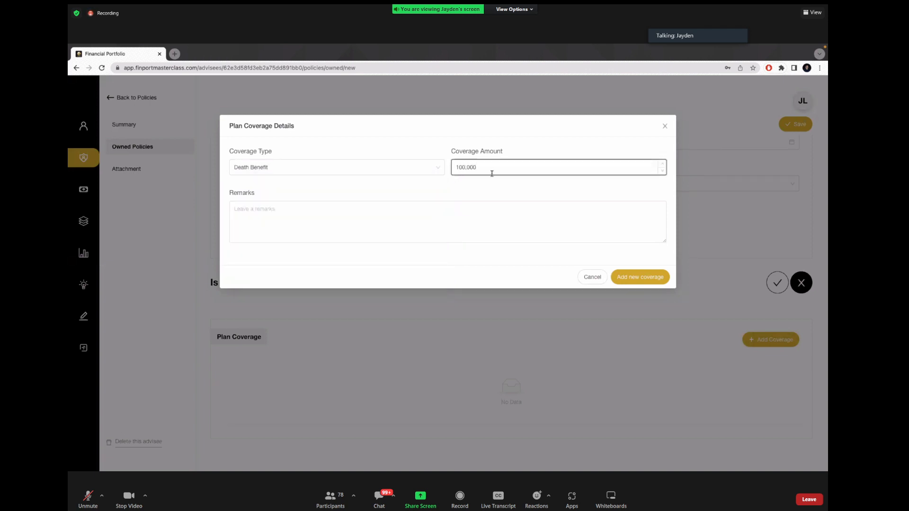
left_click(490, 227)
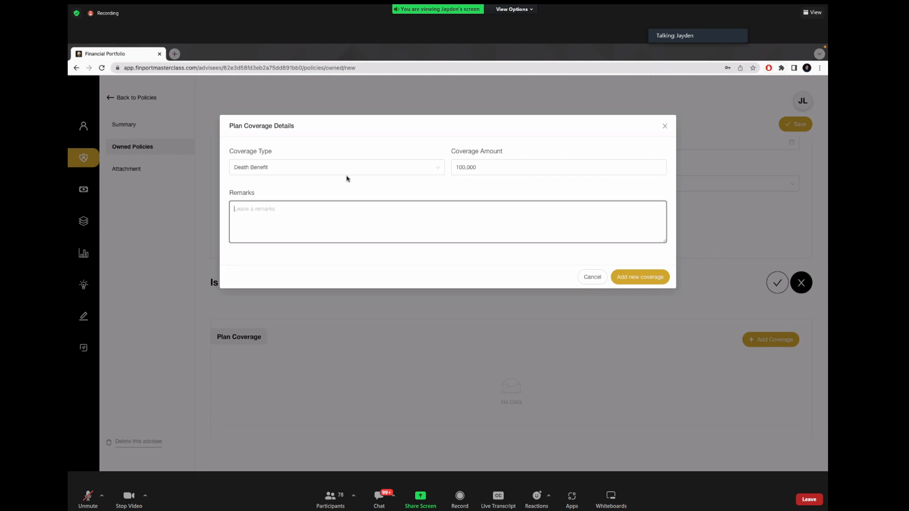
left_click(640, 277)
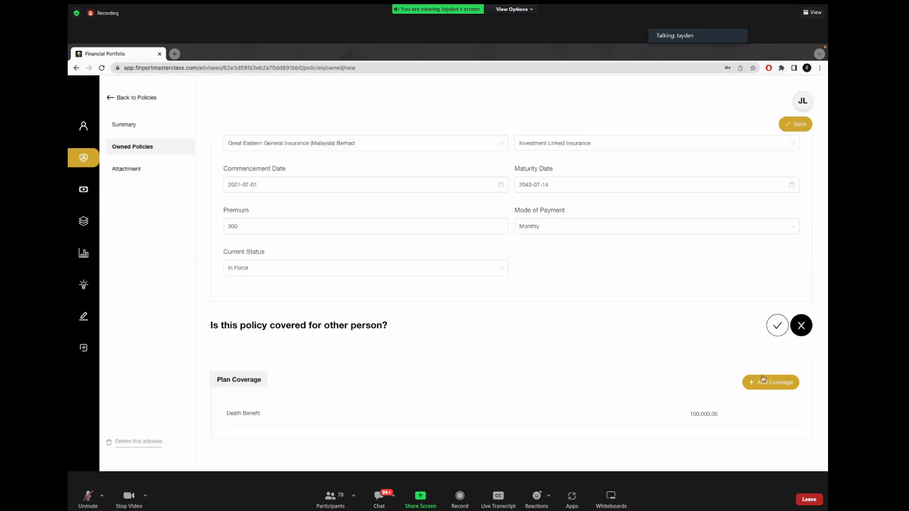
Step: Add a Total Permanent Disability Benefit coverage of 100,000 with remark 'Accelerate'
left_click(763, 380)
left_click(374, 171)
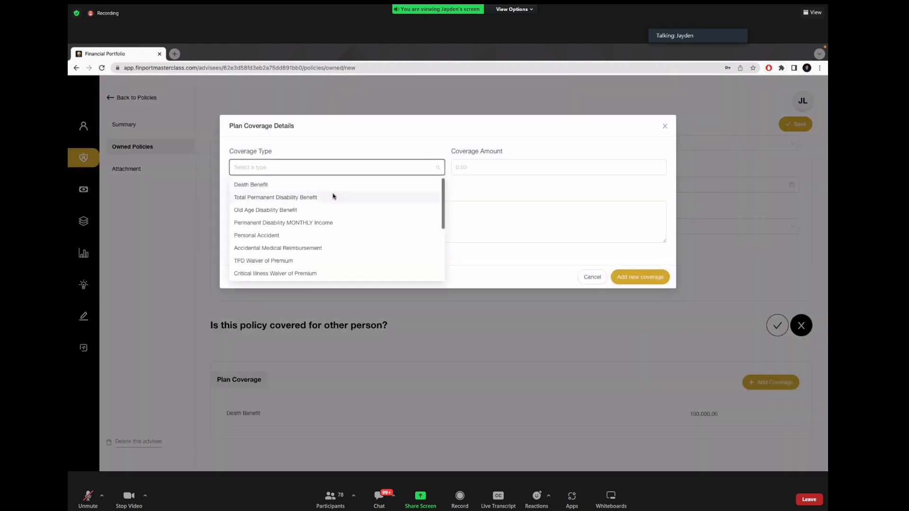
left_click(333, 197)
left_click(540, 169)
type("100,00")
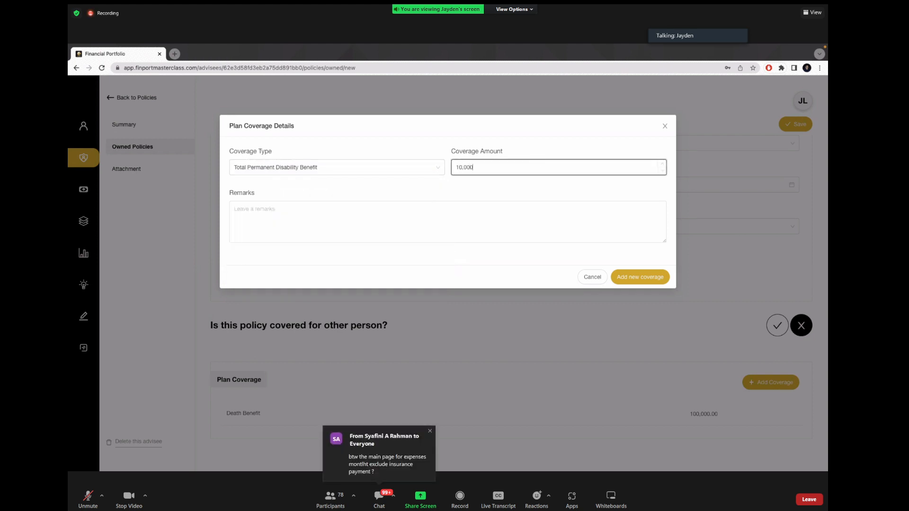
type("0")
left_click(521, 224)
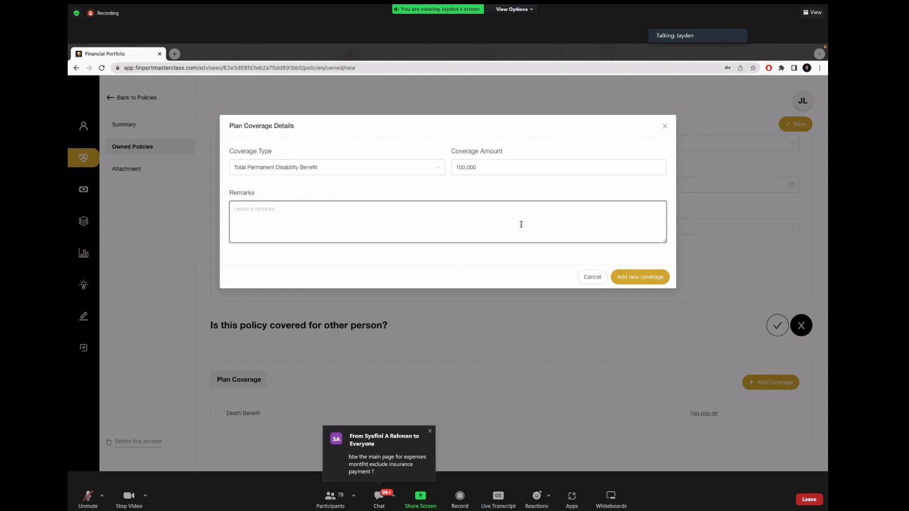
type("Accelerated from SA")
left_click(621, 273)
Step: Add a Critical Illness coverage entry with the remark 'Accelerated from'
scroll(694, 295, "down", 1)
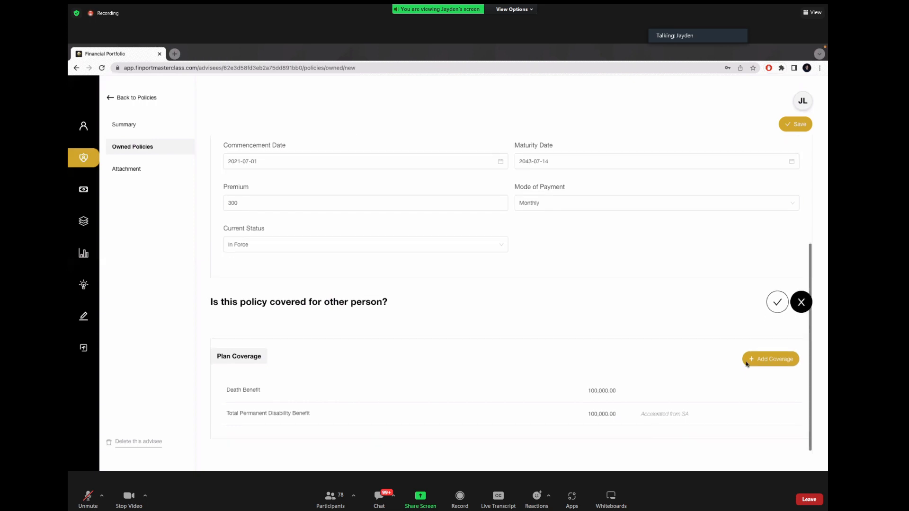
left_click(774, 358)
left_click(398, 169)
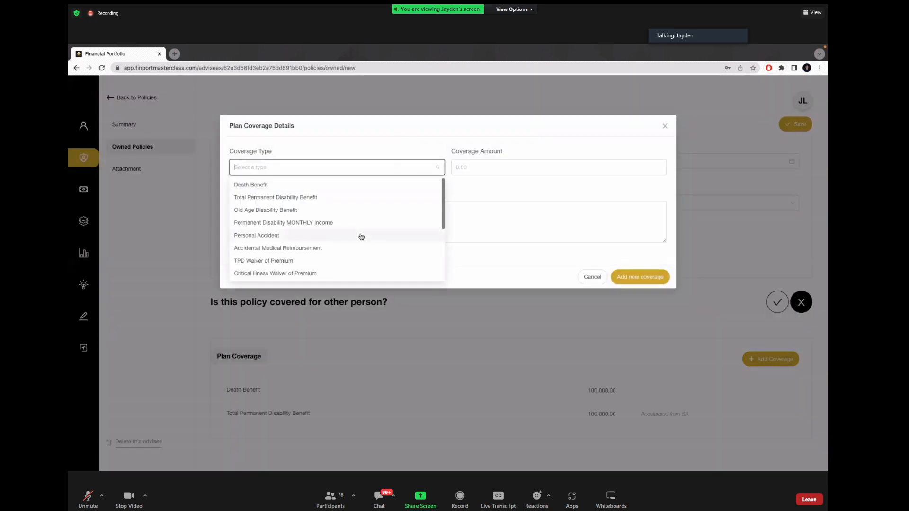
scroll(361, 237, "down", 1)
left_click(295, 266)
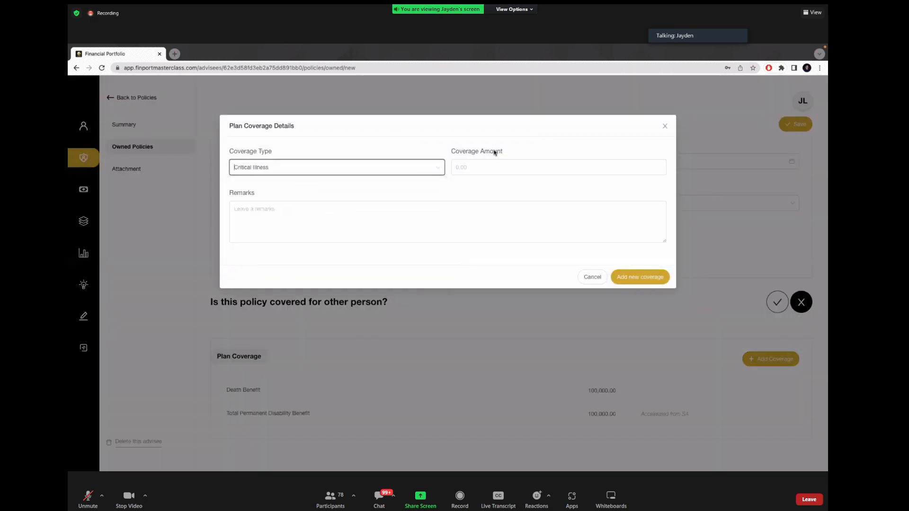
left_click(513, 164)
type("10000")
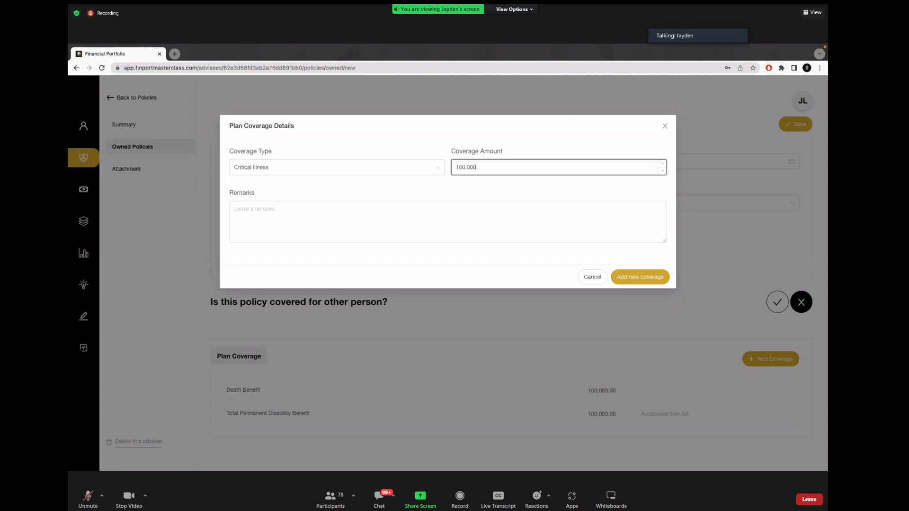
key("Tab")
type("Acceler")
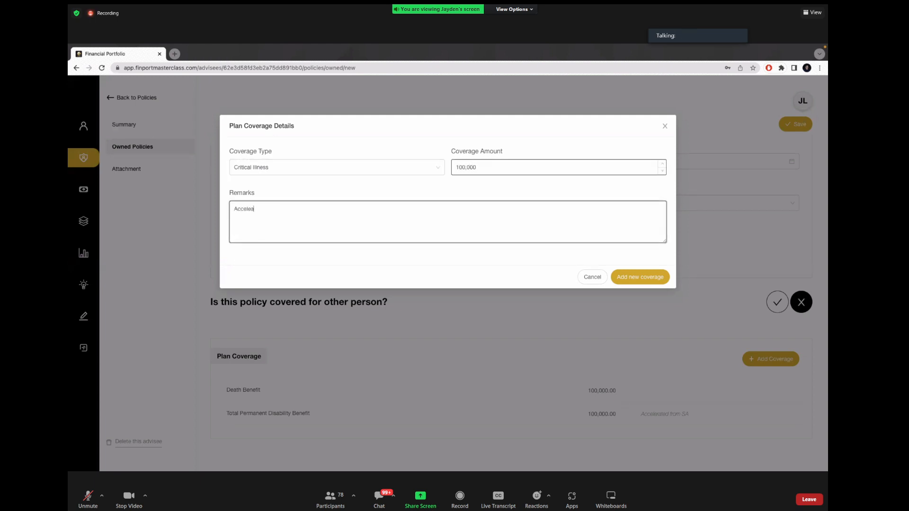
type("ated from SA")
left_click(639, 278)
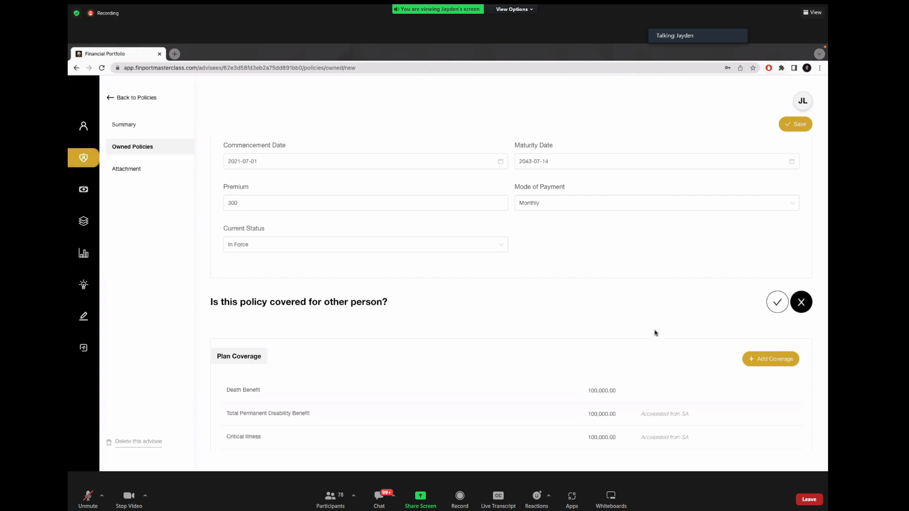
Step: Add a TPD Waiver of Premium coverage entry
scroll(653, 331, "down", 1)
left_click(758, 336)
left_click(373, 176)
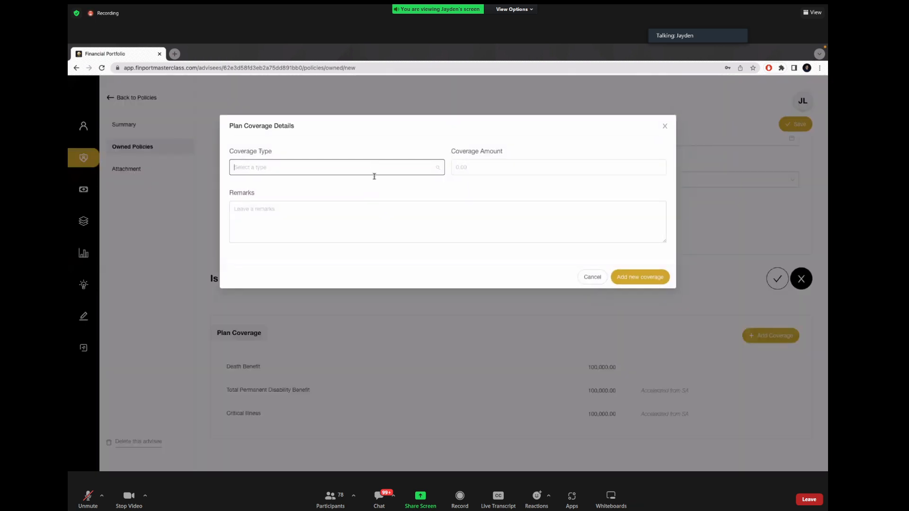
scroll(353, 229, "down", 3)
scroll(331, 227, "up", 3)
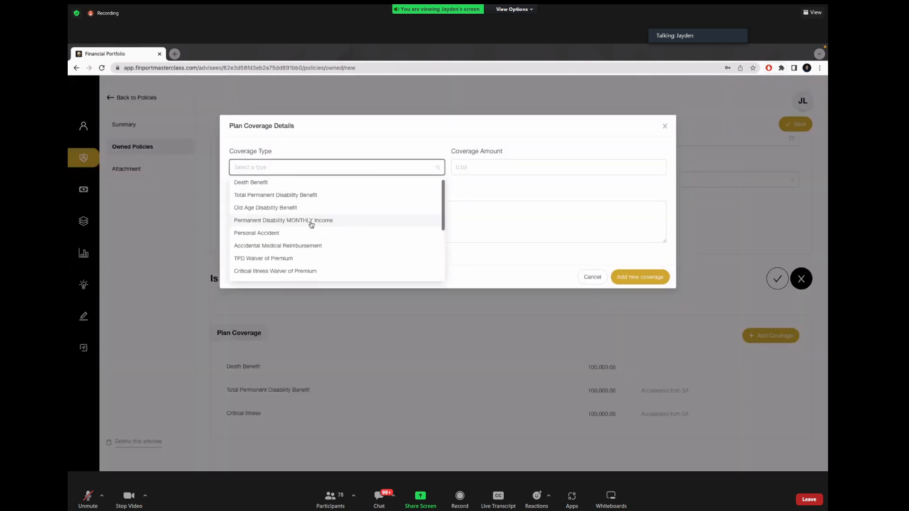
scroll(276, 237, "down", 1)
left_click(279, 240)
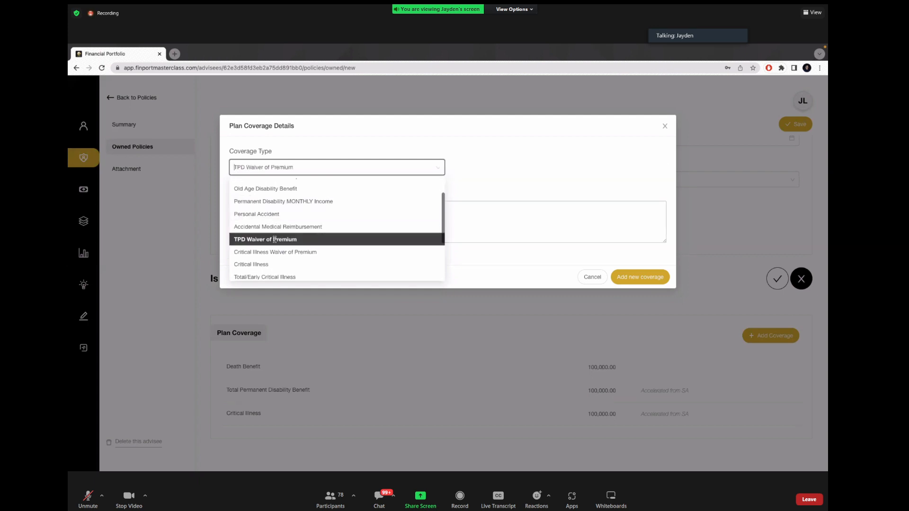
left_click(635, 277)
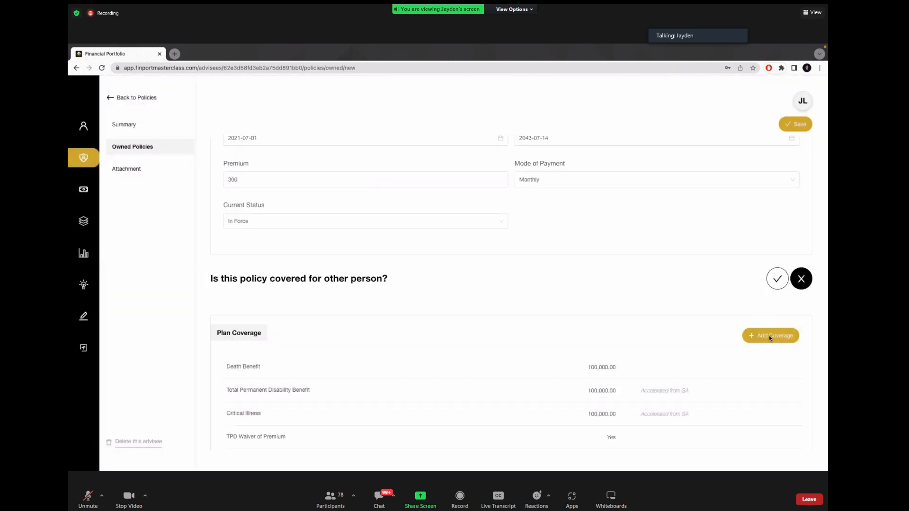
Step: Add a Critical Illness Waiver of Premium coverage, correcting a mistaken Critical Illness pick
left_click(772, 336)
left_click(370, 167)
scroll(385, 236, "down", 4)
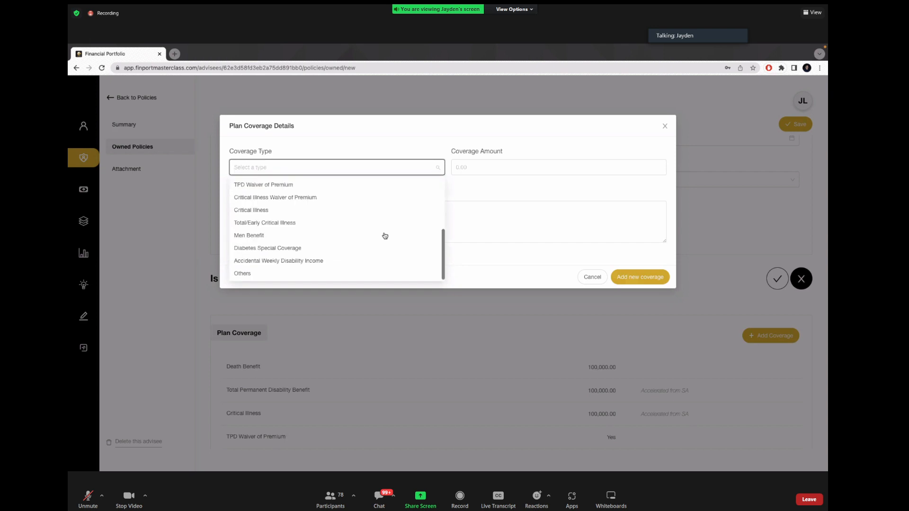
left_click(328, 208)
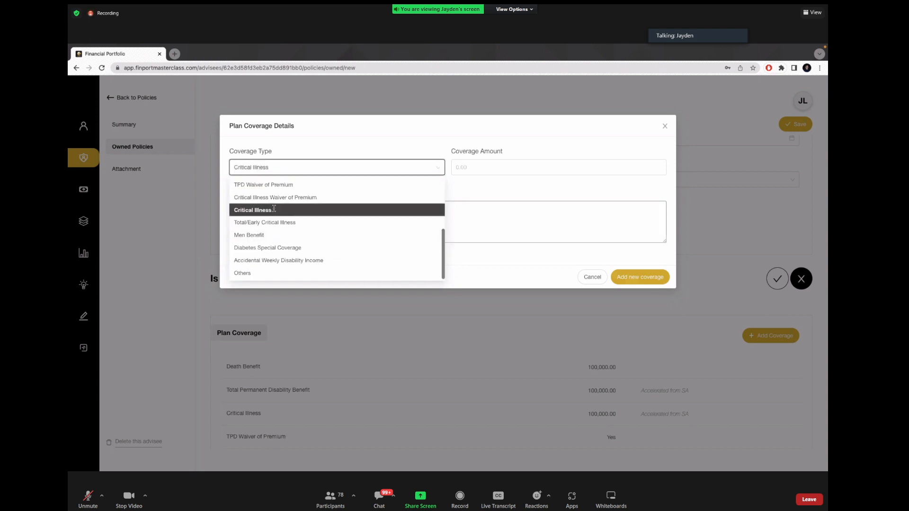
left_click(639, 278)
left_click(377, 168)
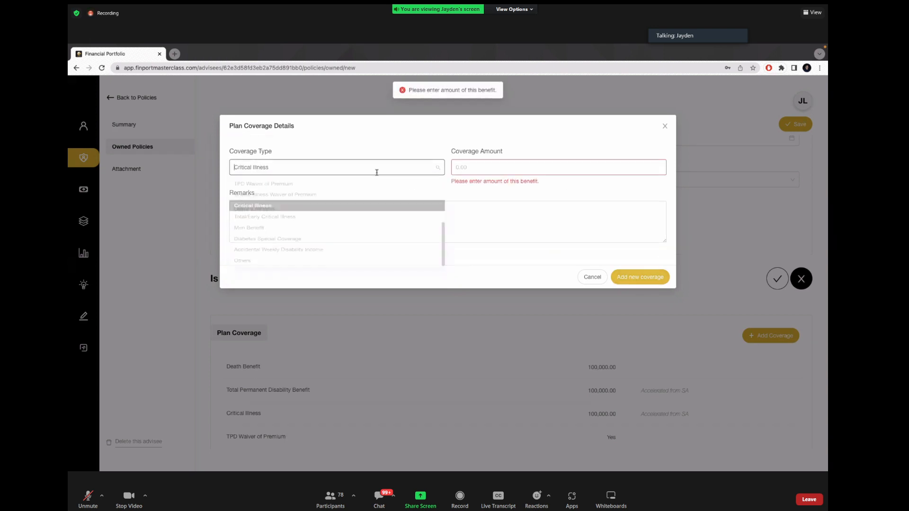
left_click(326, 198)
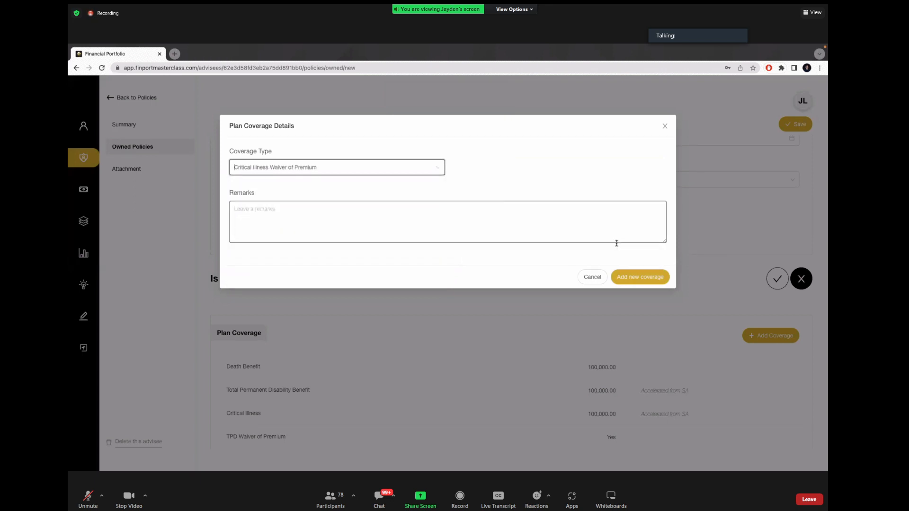
left_click(651, 278)
scroll(469, 365, "down", 1)
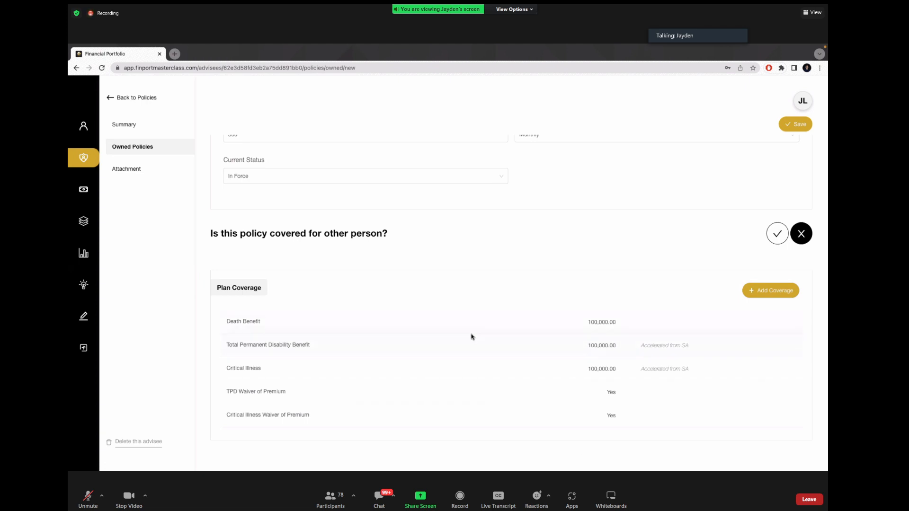
scroll(471, 337, "up", 5)
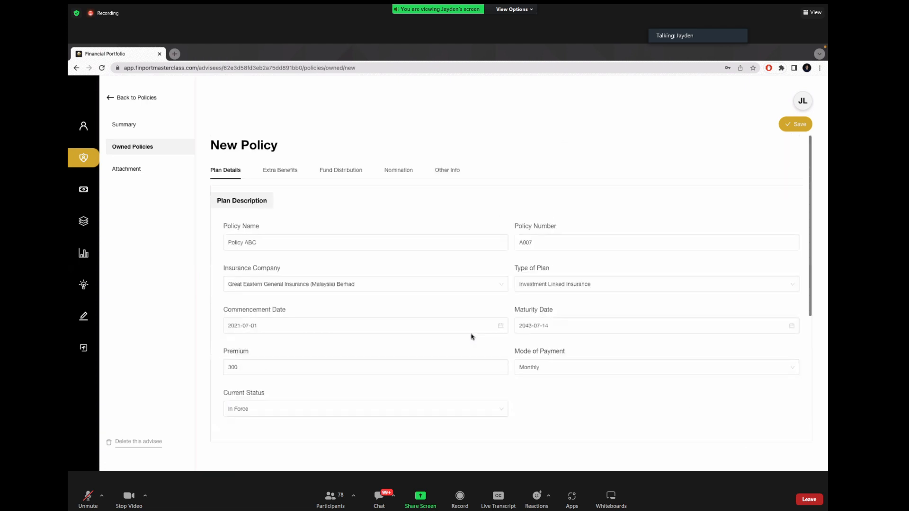
Step: Open Extra Benefits and review the Yearly Guaranteed Cash Payment section
left_click(276, 170)
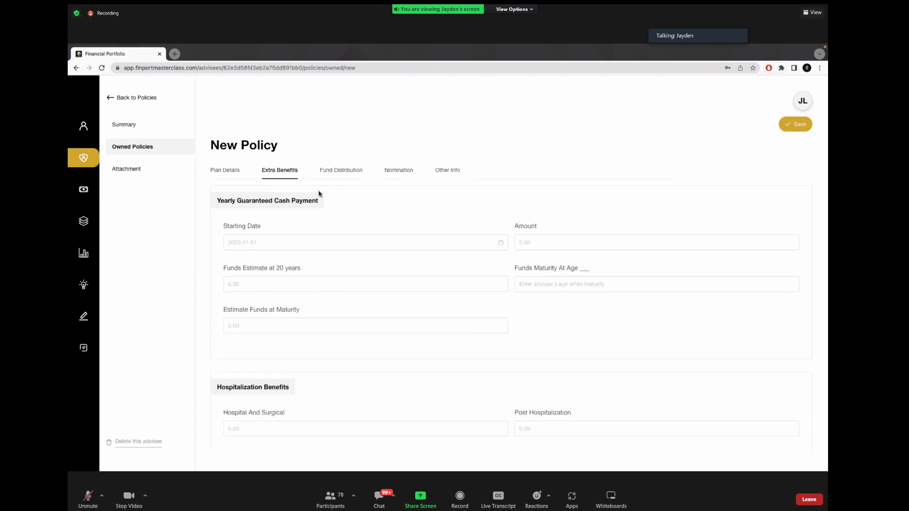
scroll(303, 203, "down", 1)
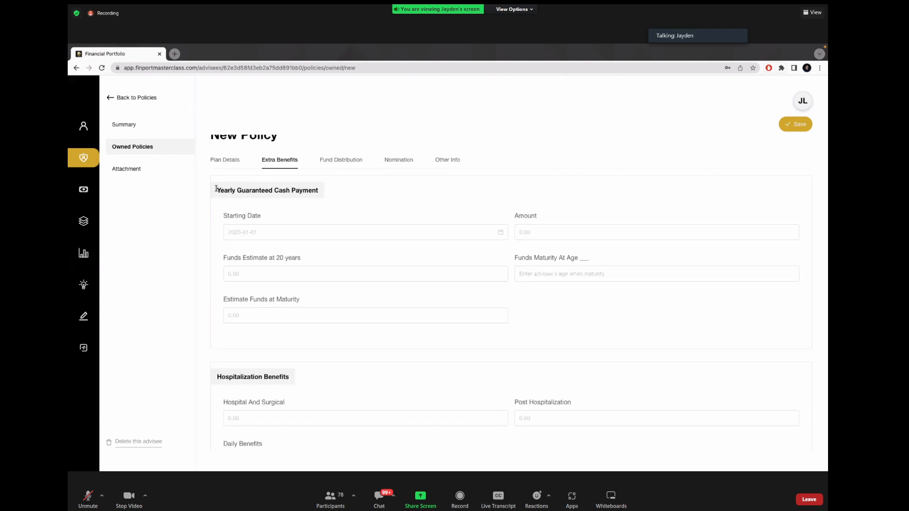
left_click_drag(216, 189, 332, 192)
left_click(330, 192)
scroll(389, 230, "down", 2)
scroll(389, 231, "down", 7)
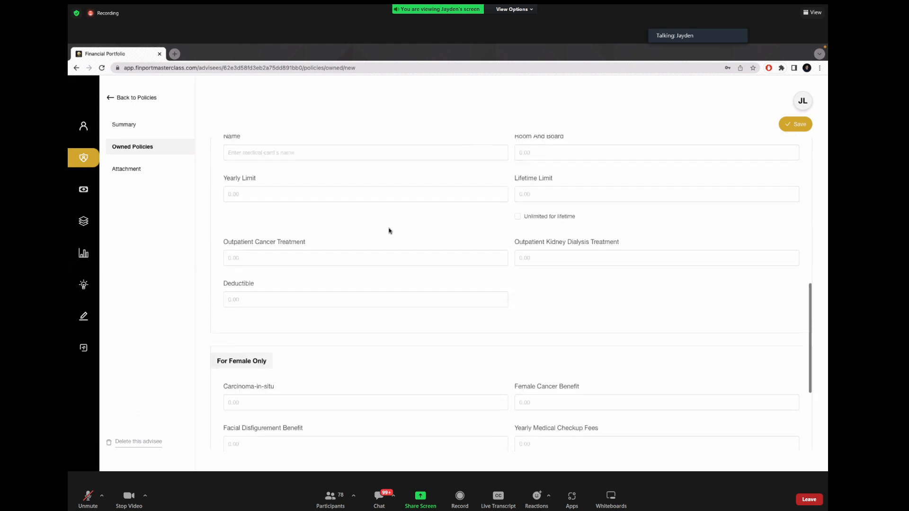
scroll(389, 231, "up", 10)
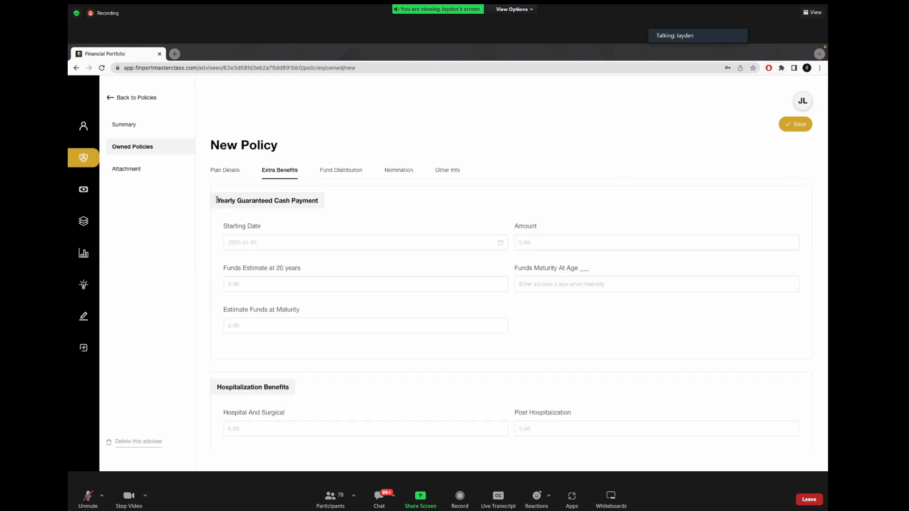
left_click_drag(216, 199, 332, 209)
left_click(331, 215)
Step: Scroll past Hospitalization Benefits to the Medical Card section's Name field
scroll(361, 223, "down", 4)
left_click_drag(218, 213, 321, 207)
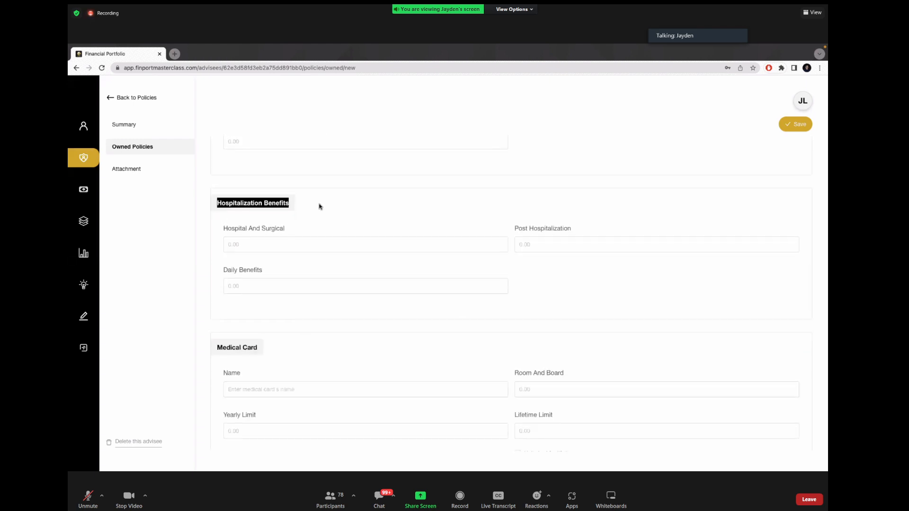
left_click(321, 207)
scroll(321, 207, "down", 3)
left_click_drag(213, 223, 286, 224)
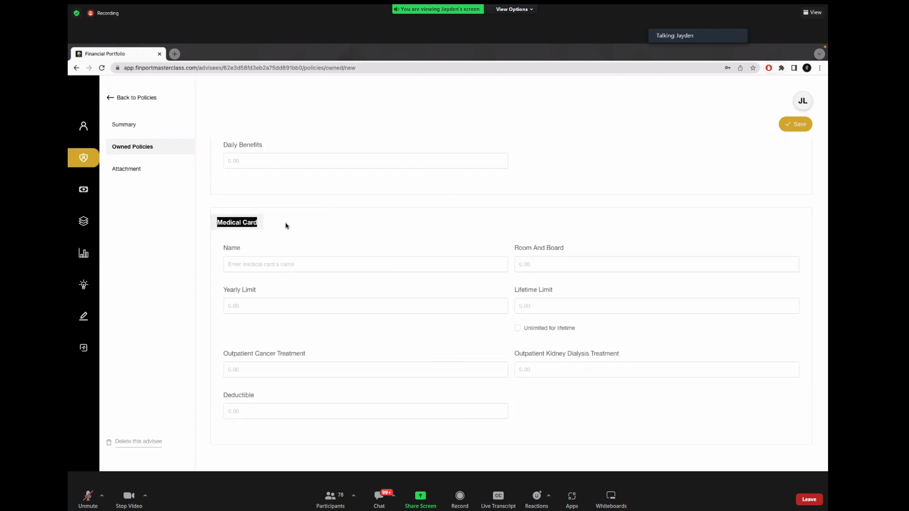
left_click(286, 263)
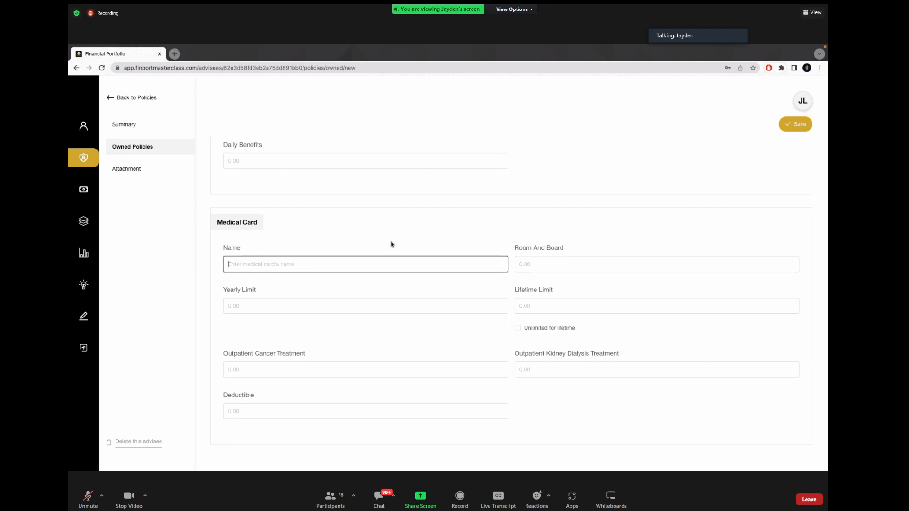
Step: Name it Medical Card with room and board 200, yearly limit 1,000,000, unlimited lifetime
type("M")
key("BackSpace")
key("BackSpace")
key("BackSpace")
type("ical Card")
left_click(549, 261)
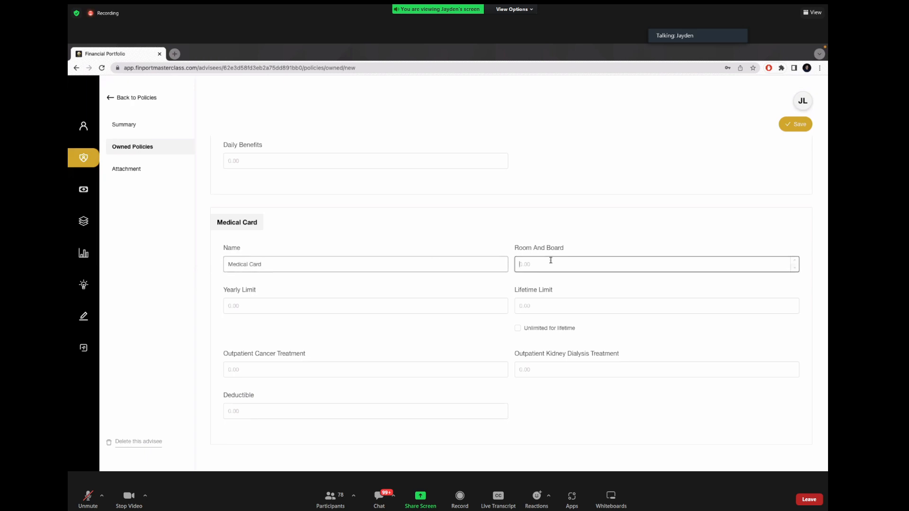
type("200")
left_click(417, 304)
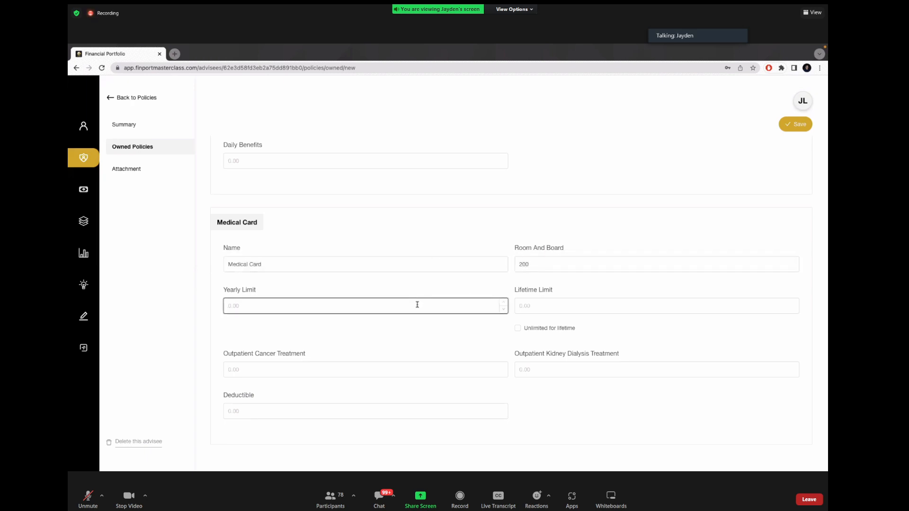
type("1,000,000")
left_click(517, 330)
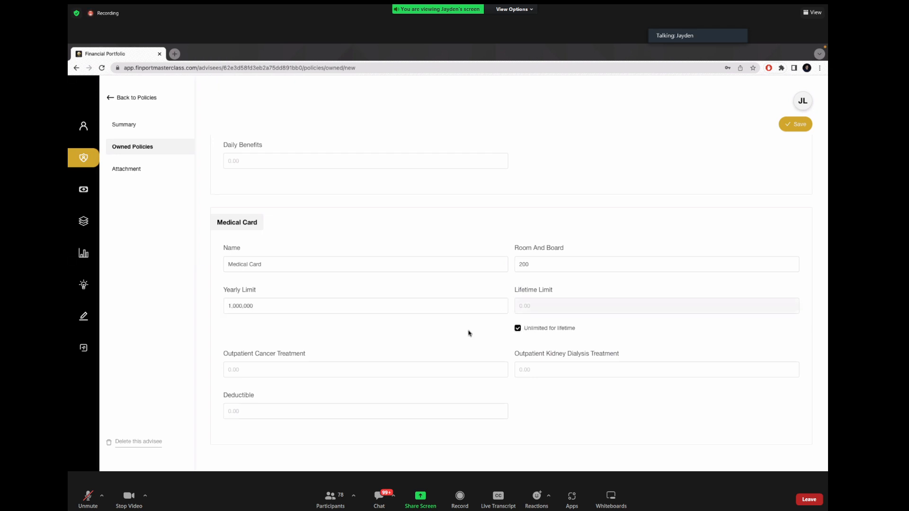
Step: Copy 1,000,000 into the Outpatient Cancer Treatment and Kidney Dialysis Treatment amounts
double_click(295, 302)
key("ctrl+c")
left_click(342, 340)
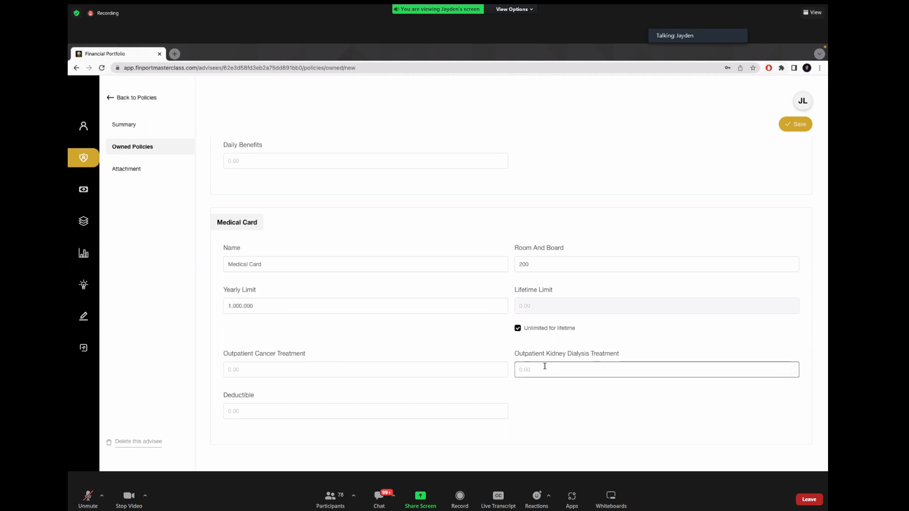
left_click(488, 369)
key("ctrl+v")
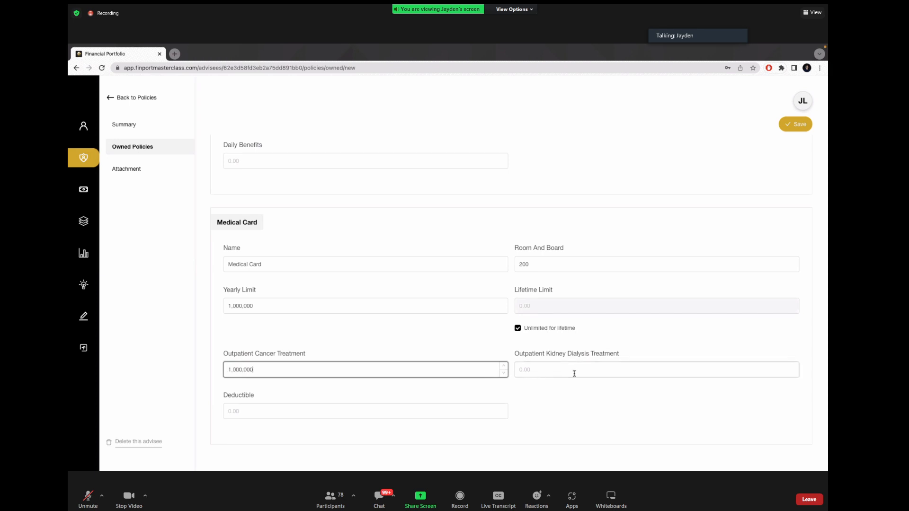
left_click(573, 370)
key("ctrl+v")
left_click(569, 401)
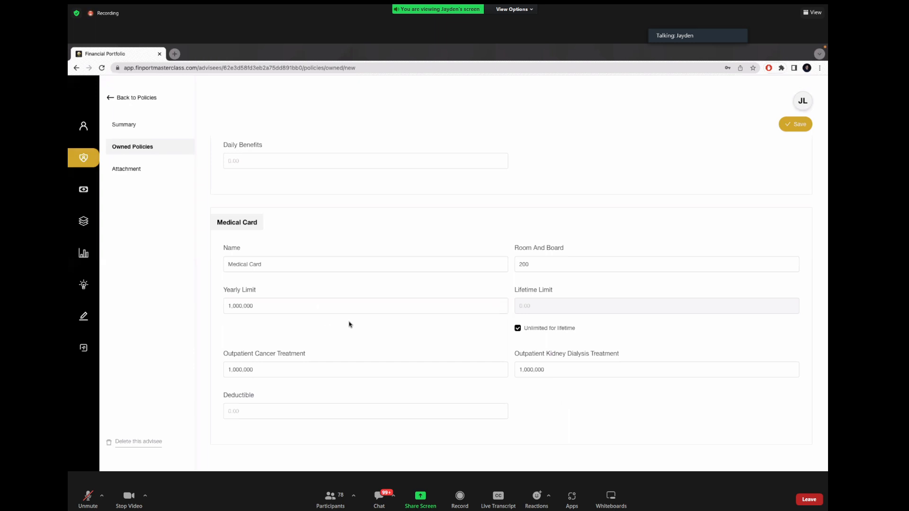
scroll(369, 318, "down", 1)
left_click_drag(222, 342, 277, 344)
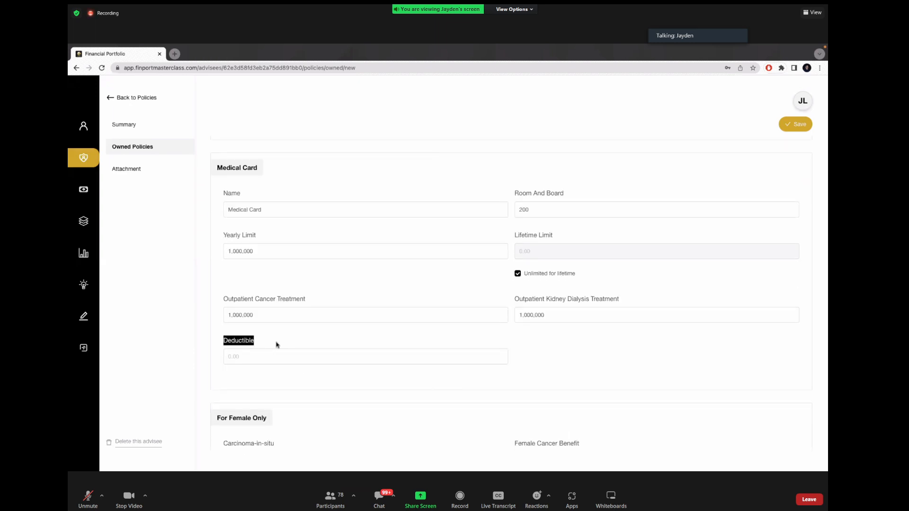
left_click(276, 345)
scroll(390, 320, "down", 3)
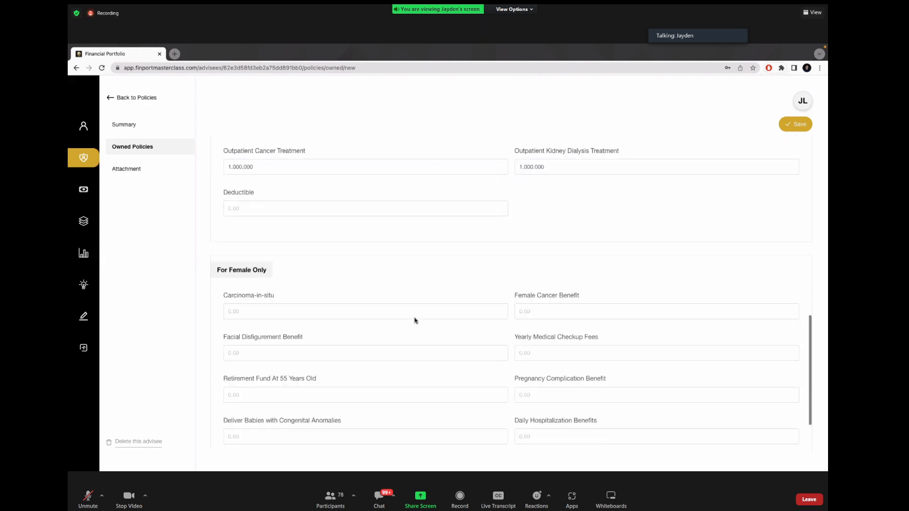
scroll(415, 320, "down", 1)
left_click_drag(216, 255, 291, 258)
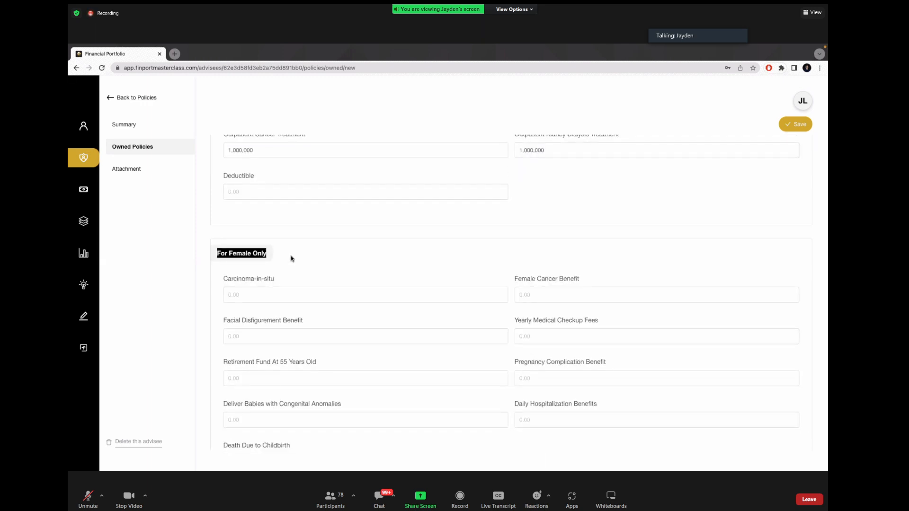
left_click(291, 257)
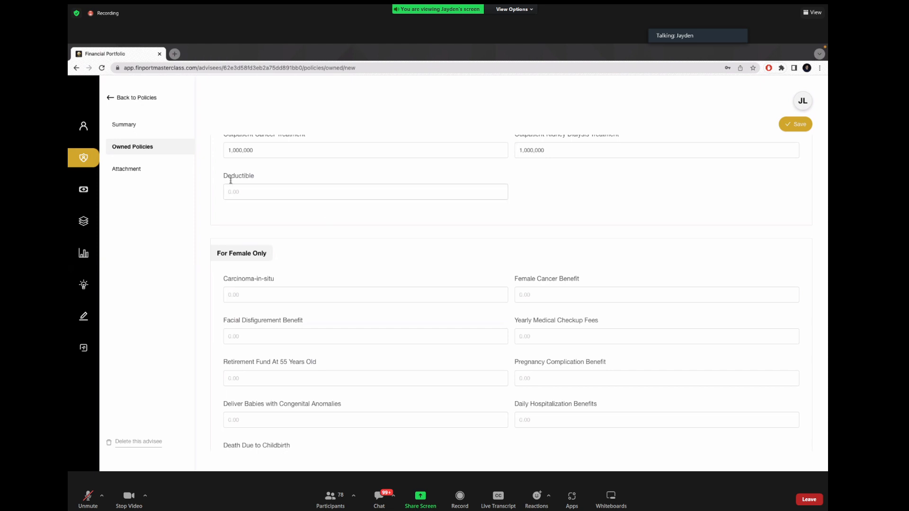
left_click_drag(224, 175, 268, 178)
left_click(269, 178)
scroll(269, 178, "up", 2)
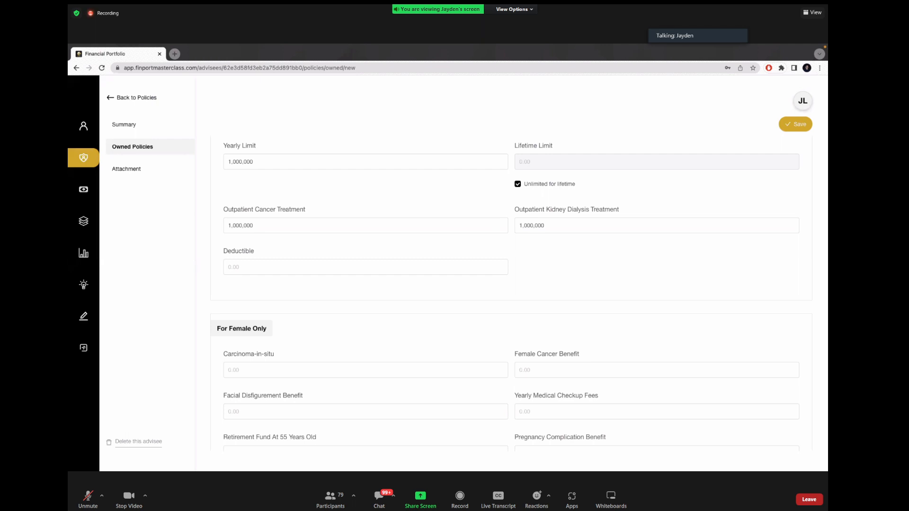
key("XF86AudioRaiseVolume")
scroll(397, 342, "down", 2)
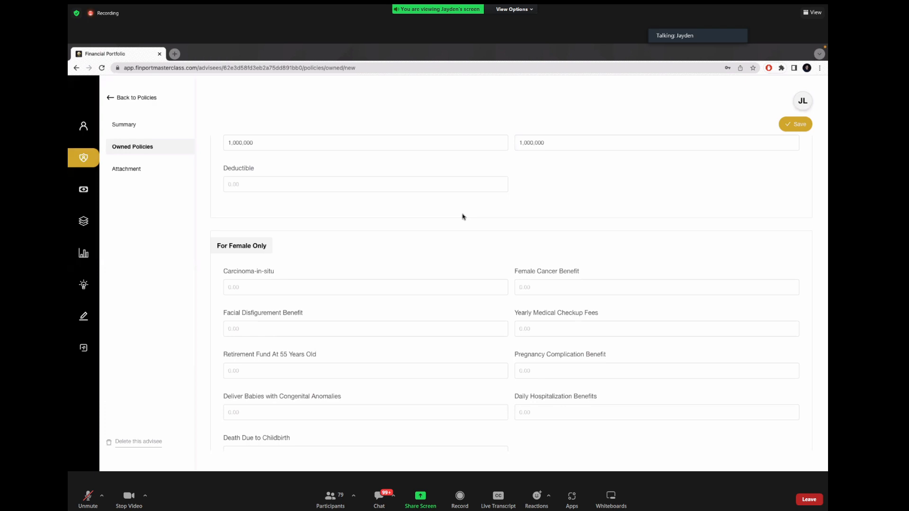
scroll(426, 232, "down", 2)
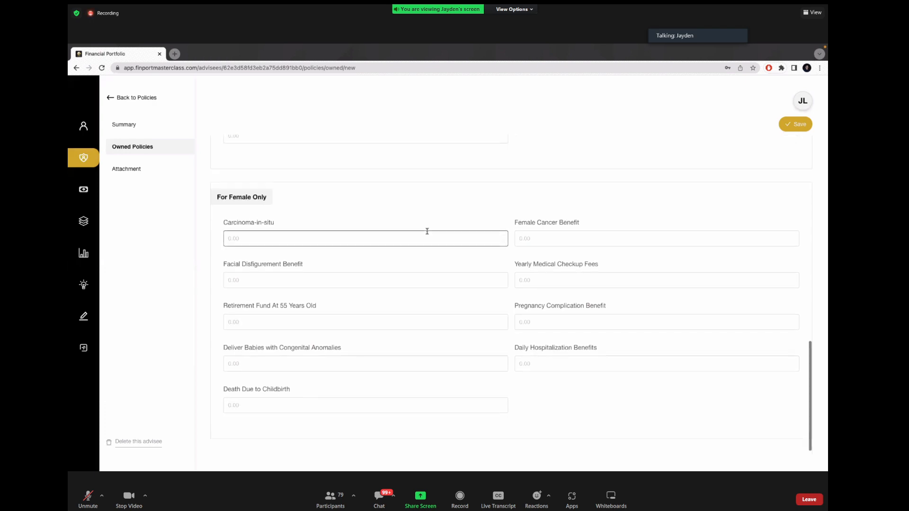
scroll(406, 254, "up", 10)
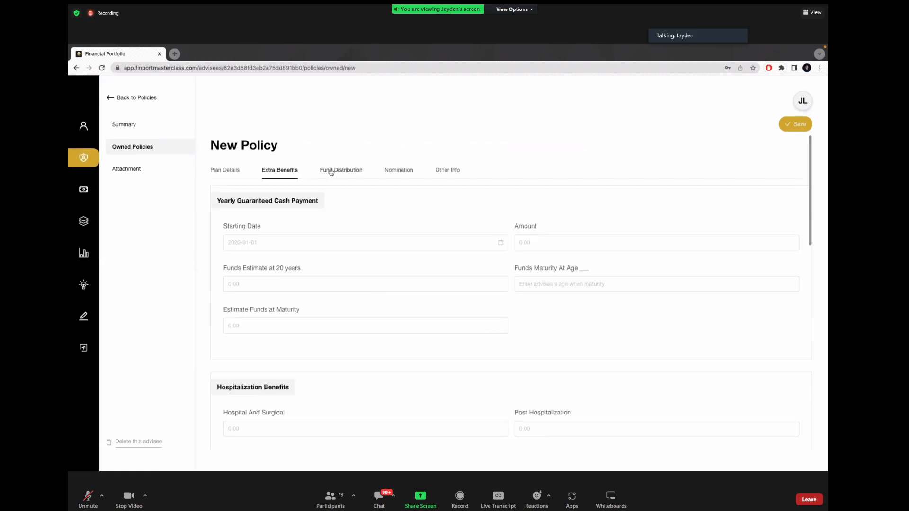
Step: Review the Fund Distribution, Nomination and Other Info tabs, then save Policy ABC
left_click(337, 170)
left_click(407, 176)
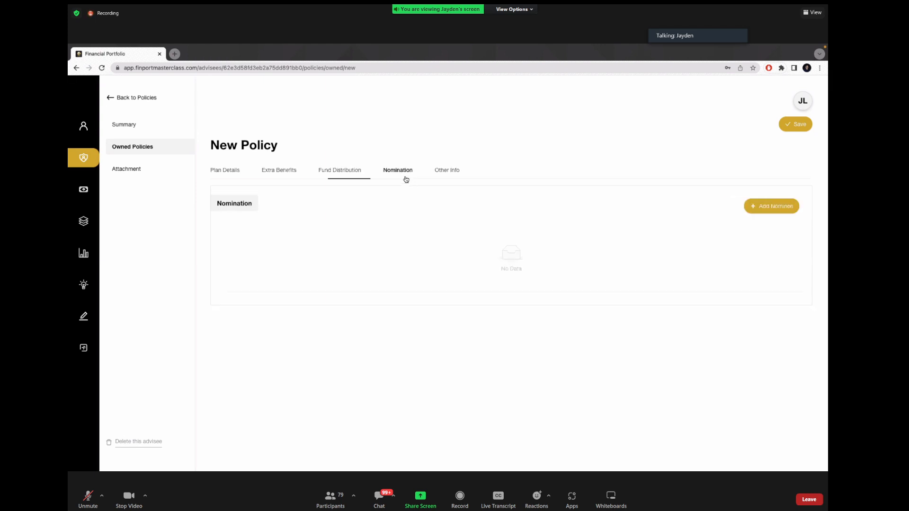
left_click(453, 175)
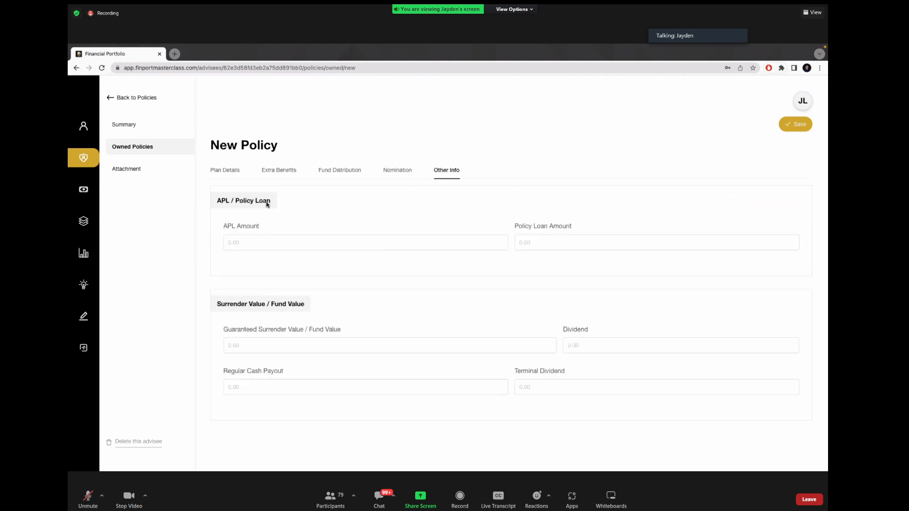
scroll(258, 322, "down", 1)
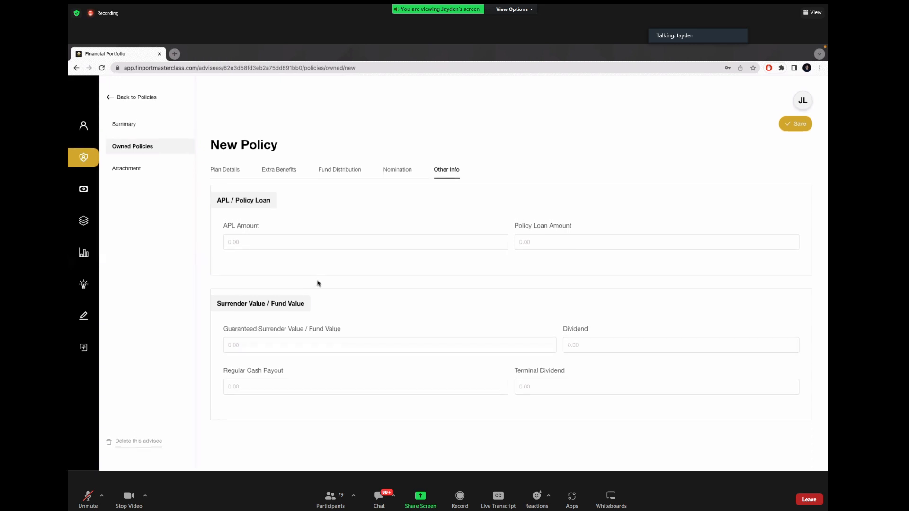
scroll(318, 283, "up", 1)
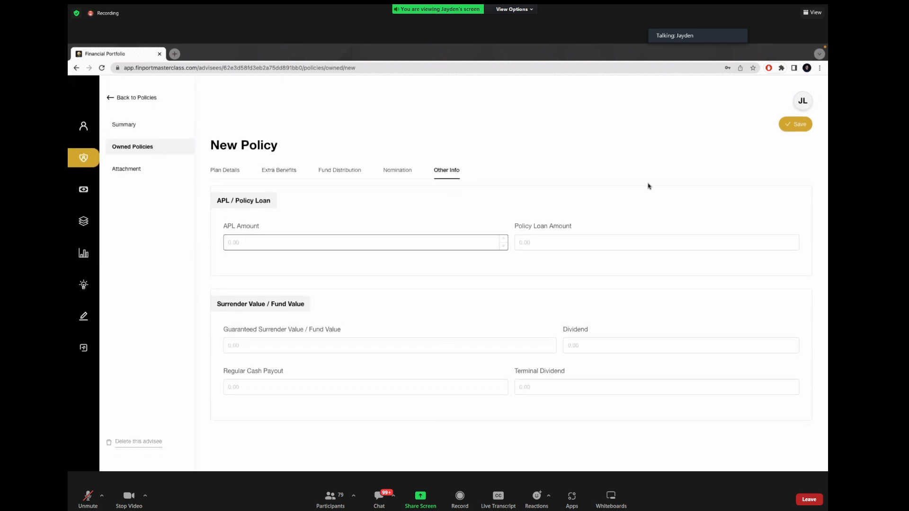
left_click(795, 133)
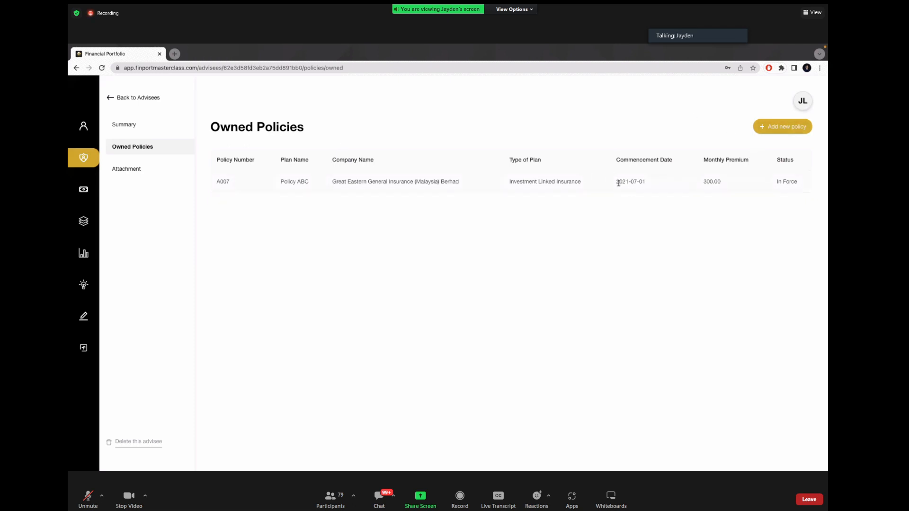
Step: Start another policy named 'Older Policy' with policy number 008
left_click(781, 127)
left_click(364, 237)
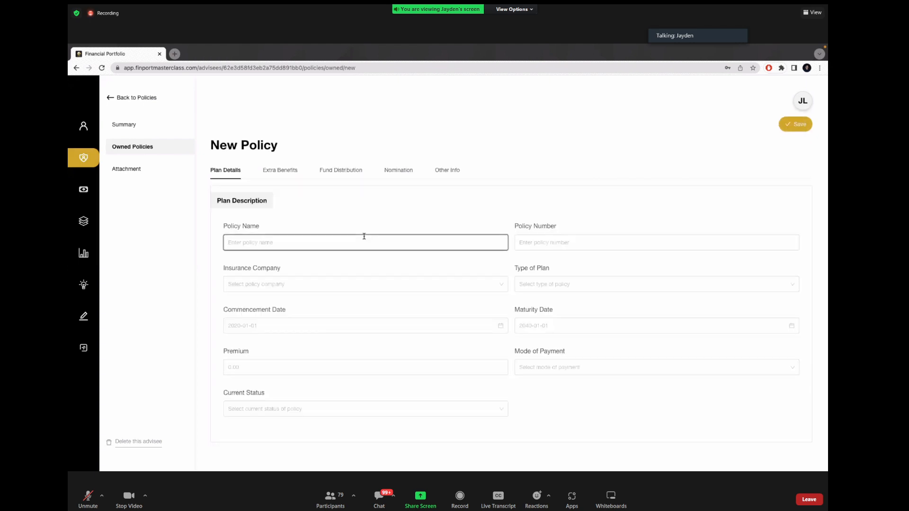
type("Policy")
key("ctrl+a")
type("Older Policy")
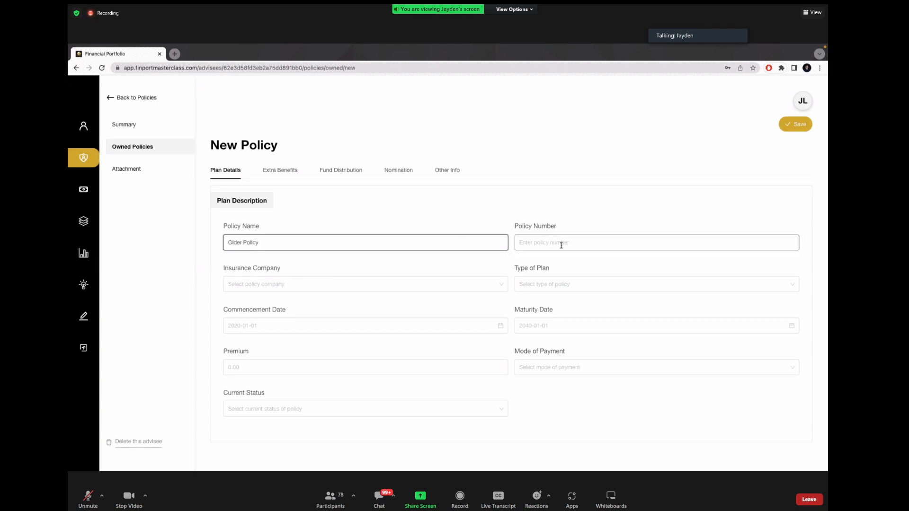
left_click(560, 244)
type("0")
key("BackSpace")
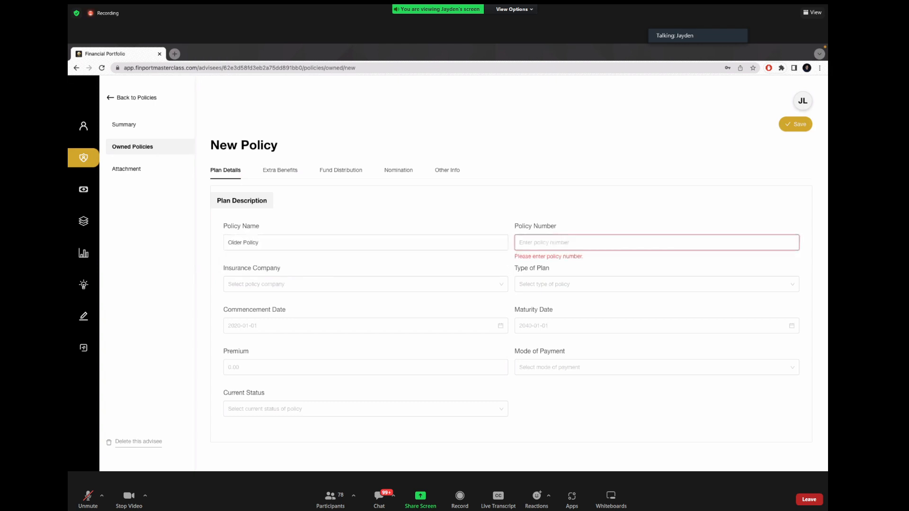
type("008")
Step: Choose insurer AIA Bhd. (AIA), plan Traditional Whole Life Par, commencement date 2006-07-05
left_click(501, 282)
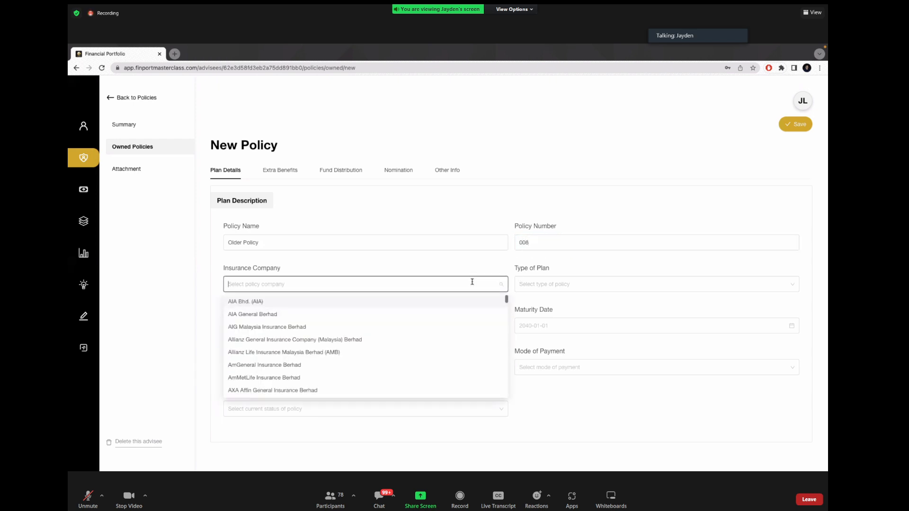
left_click(413, 307)
left_click(567, 288)
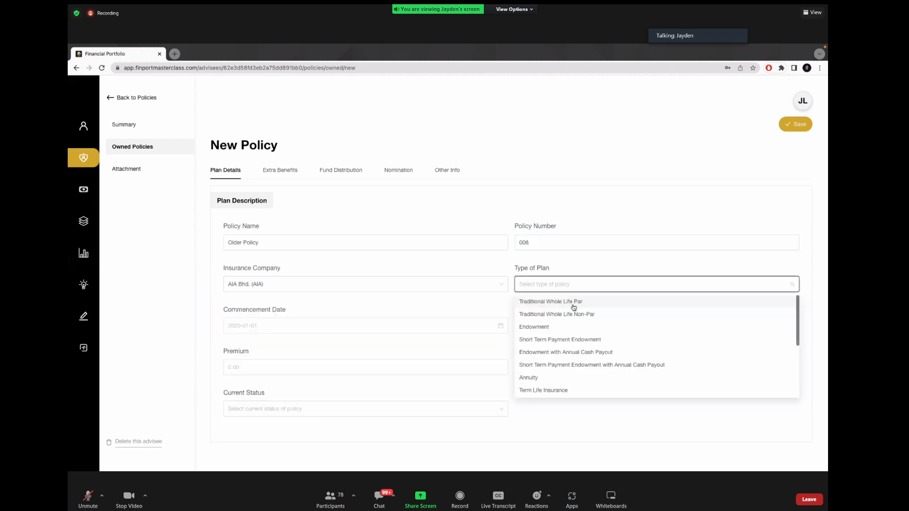
left_click(560, 305)
left_click(408, 325)
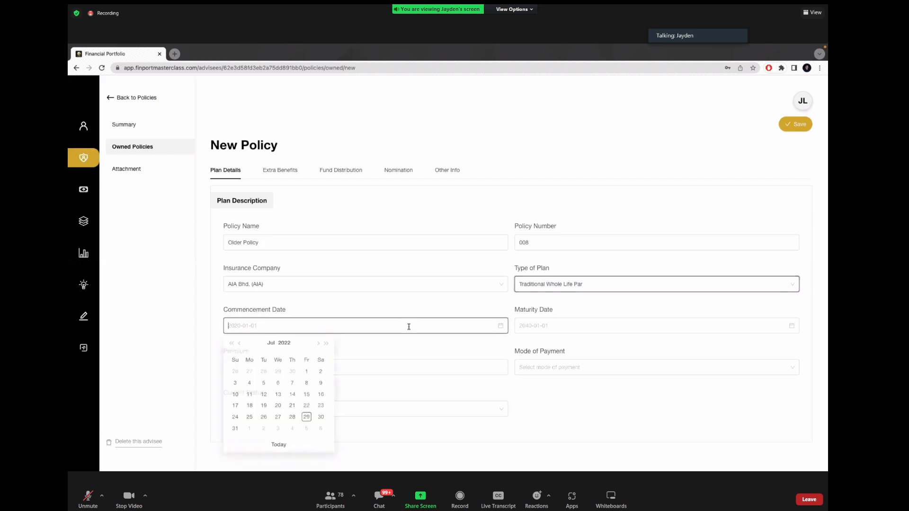
left_click(231, 343)
left_click(231, 343)
left_click(231, 343)
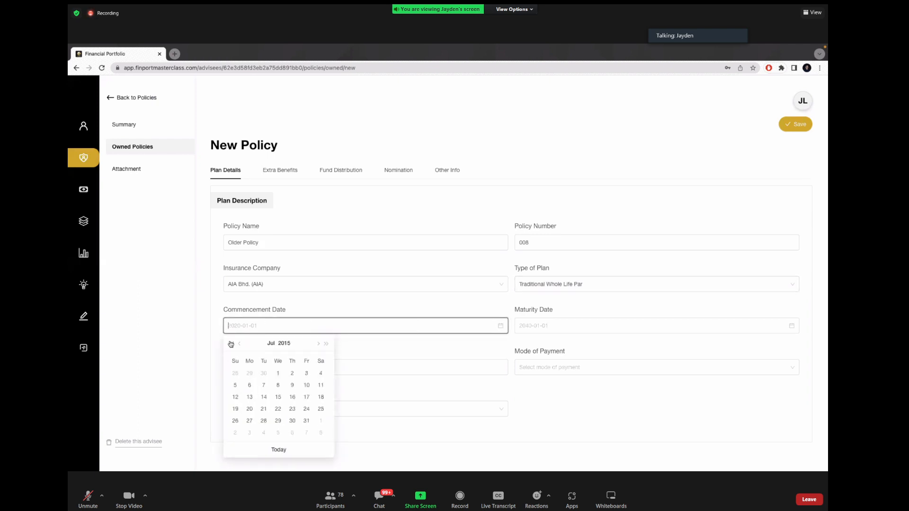
left_click(231, 344)
left_click(231, 343)
left_click(231, 343)
left_click(231, 343)
left_click(231, 343)
left_click(231, 343)
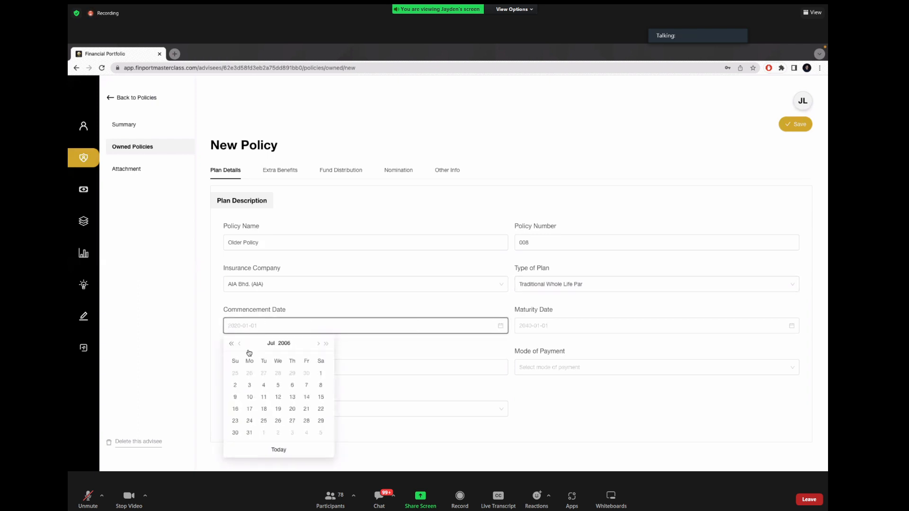
left_click(278, 385)
Step: Set the premium to 240, paid Monthly, with status In Force
left_click(518, 326)
left_click(388, 369)
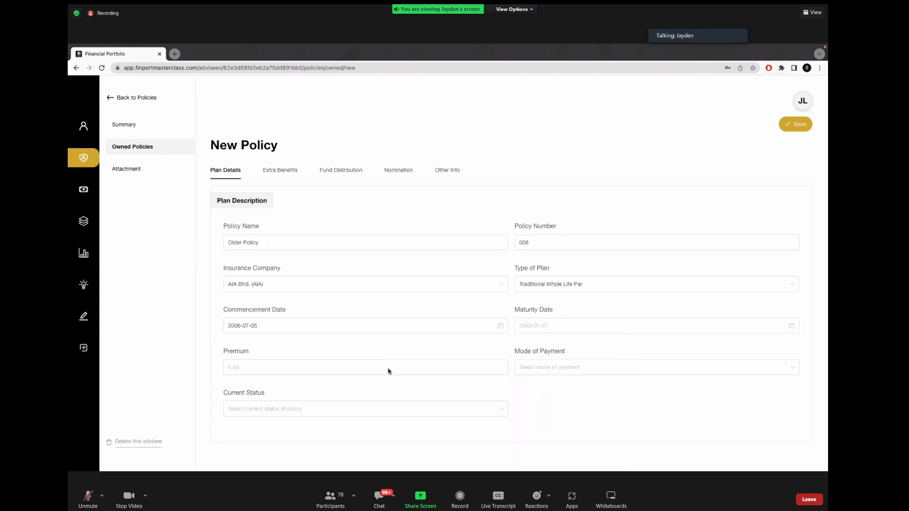
type("240")
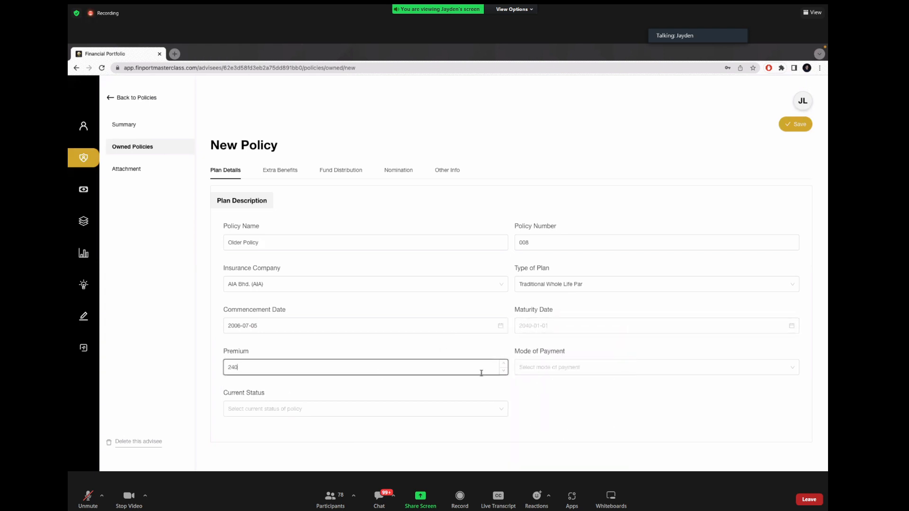
left_click(567, 364)
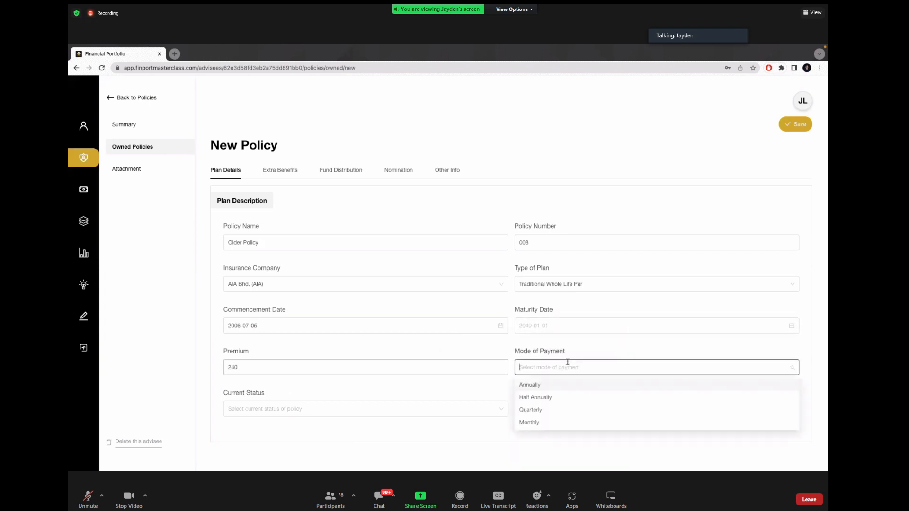
left_click(532, 422)
left_click(448, 410)
left_click(294, 315)
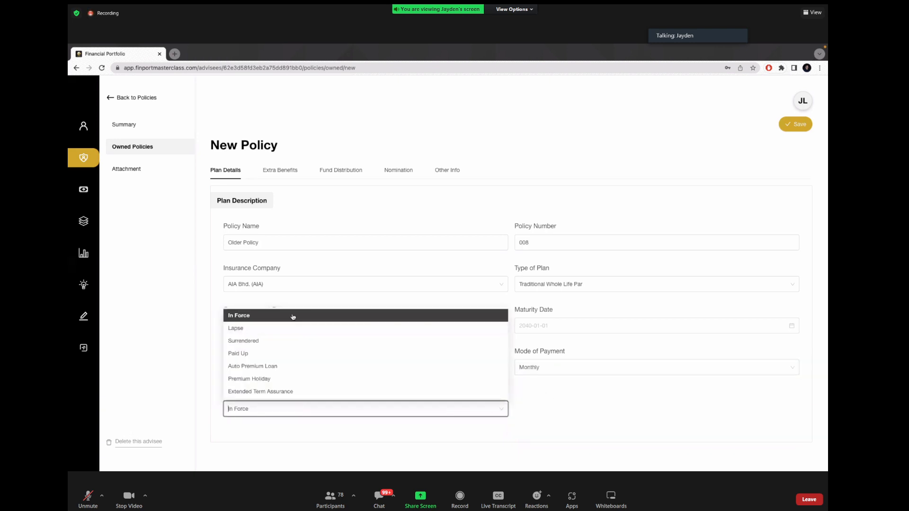
scroll(659, 407, "down", 4)
Step: Add a 100,000 Death Benefit coverage to the plan
left_click(773, 341)
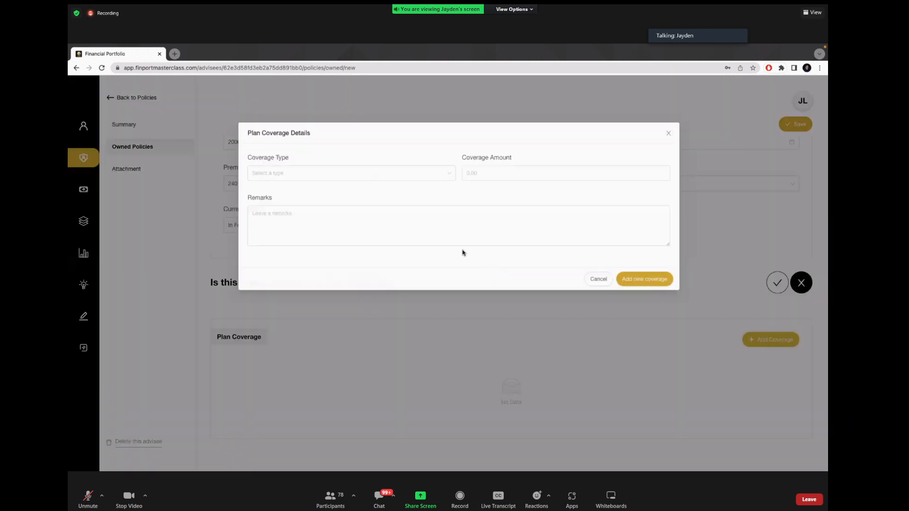
left_click(402, 169)
left_click(361, 185)
left_click(510, 165)
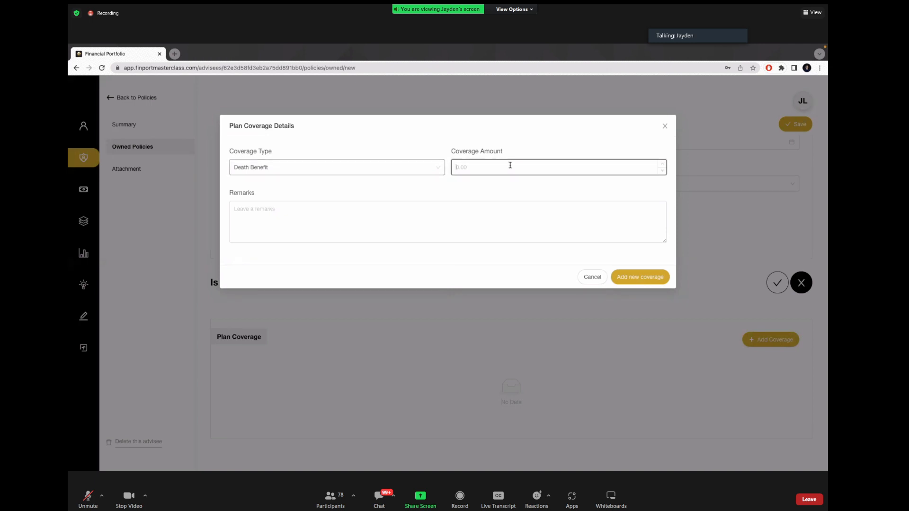
type("100,000")
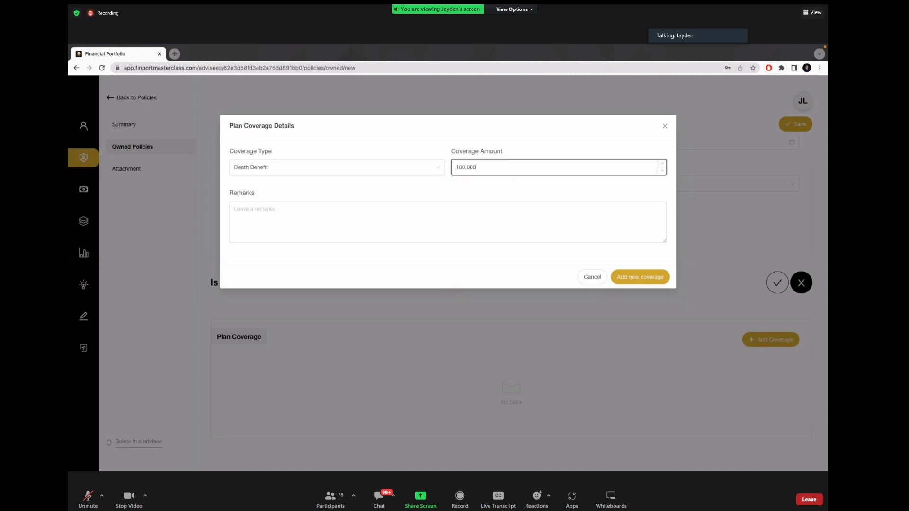
left_click(637, 277)
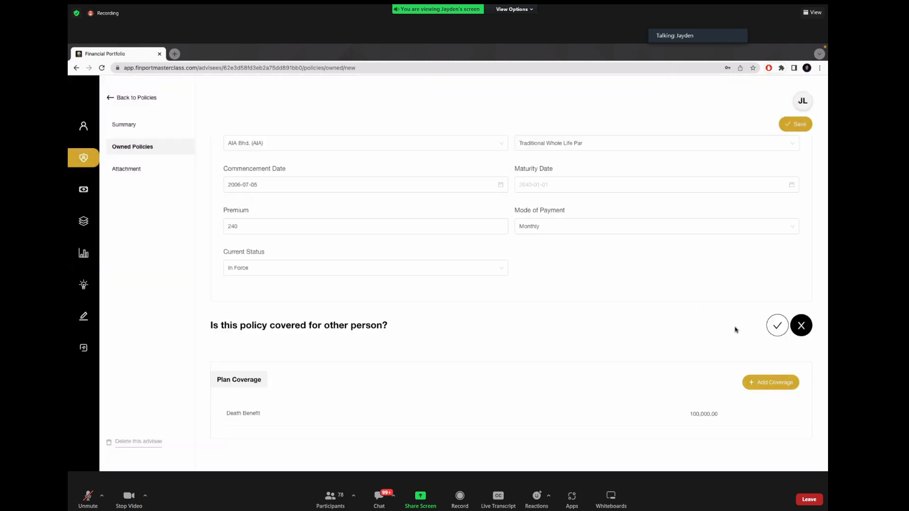
Step: Save Older Policy so it joins the Owned Policies list
scroll(736, 330, "up", 3)
scroll(715, 281, "down", 3)
scroll(716, 280, "up", 3)
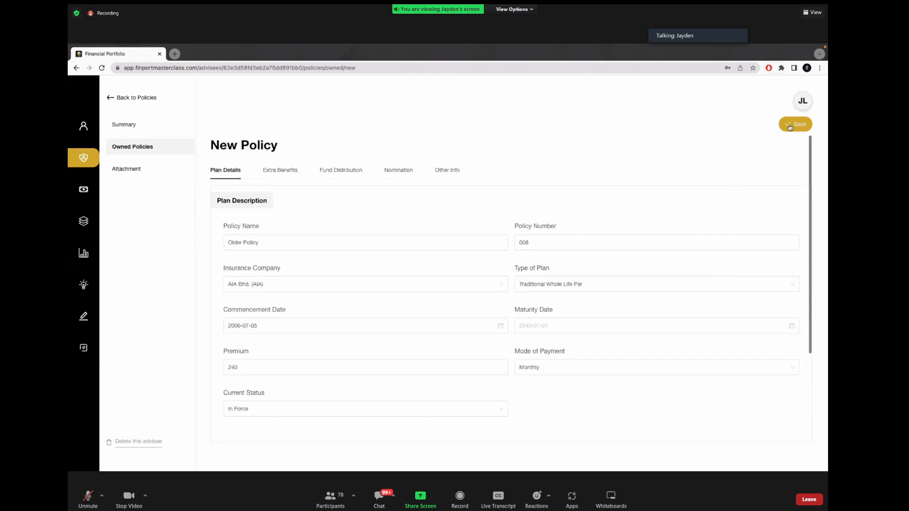
left_click(791, 126)
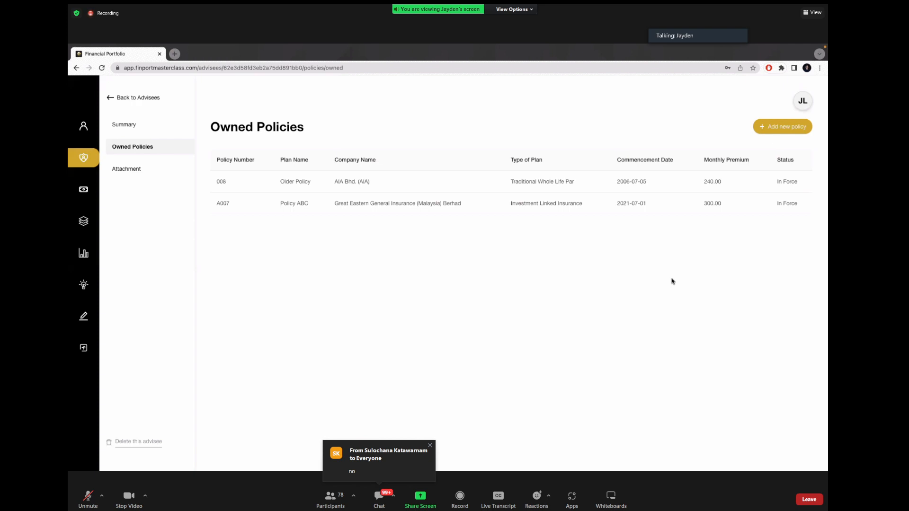
left_click(773, 132)
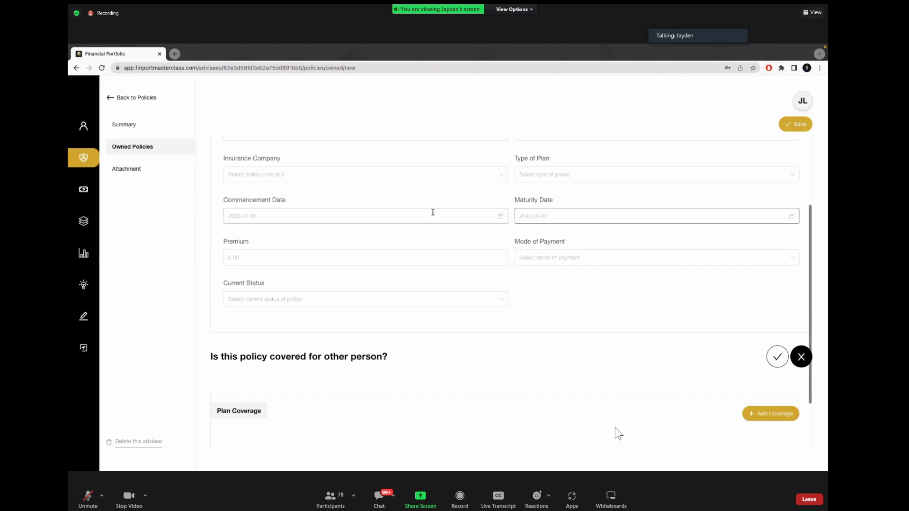
left_click(382, 501)
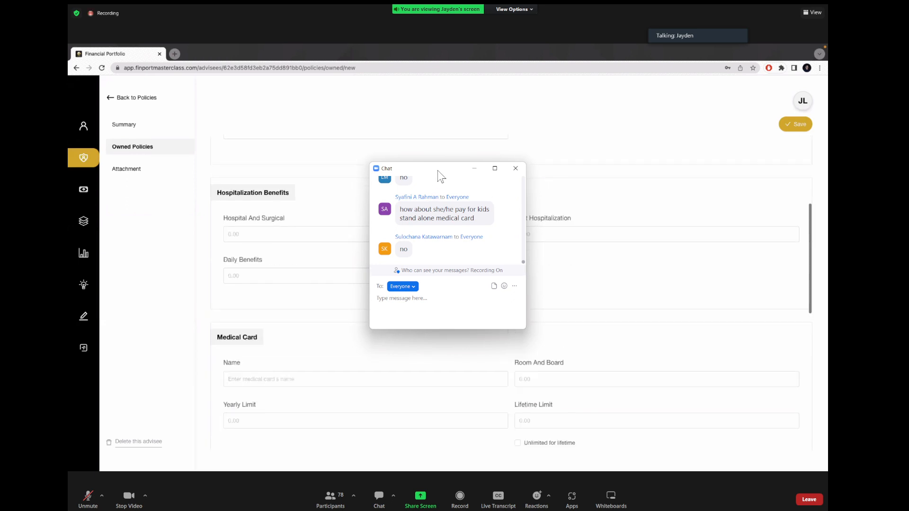
left_click_drag(439, 172, 732, 305)
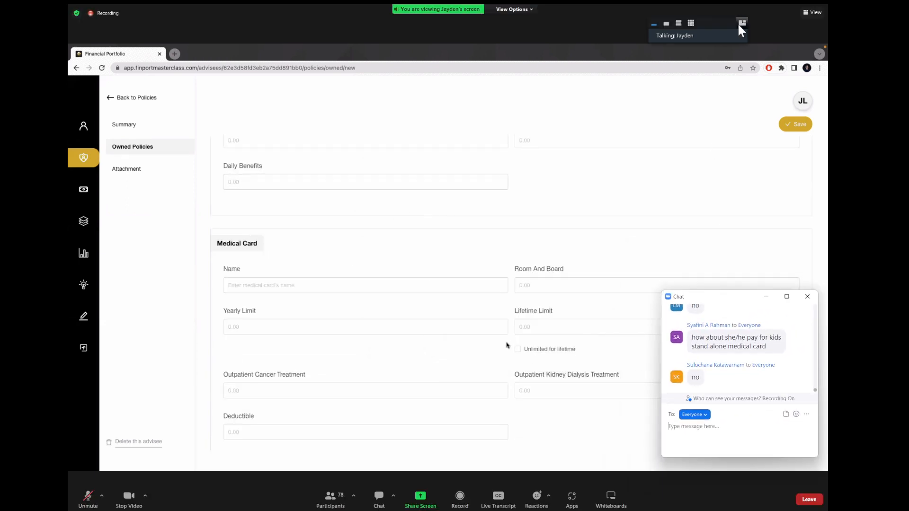
left_click(807, 12)
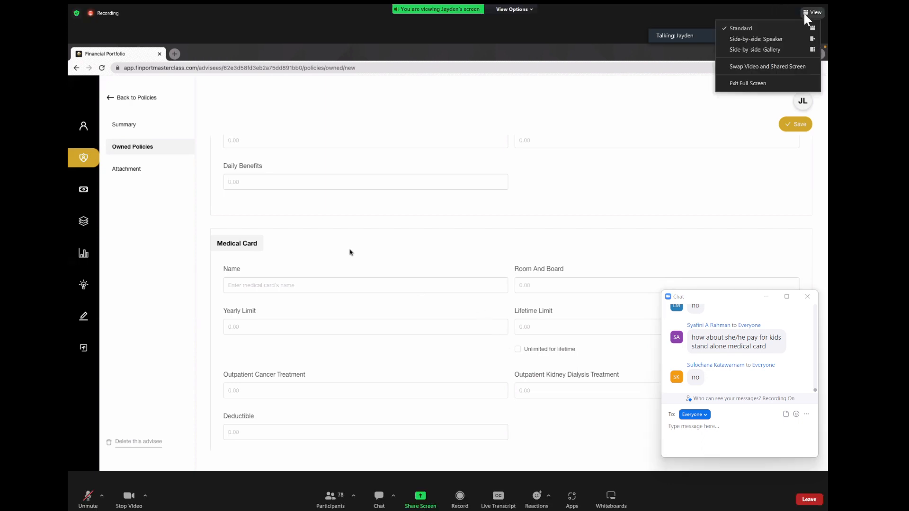
left_click(785, 39)
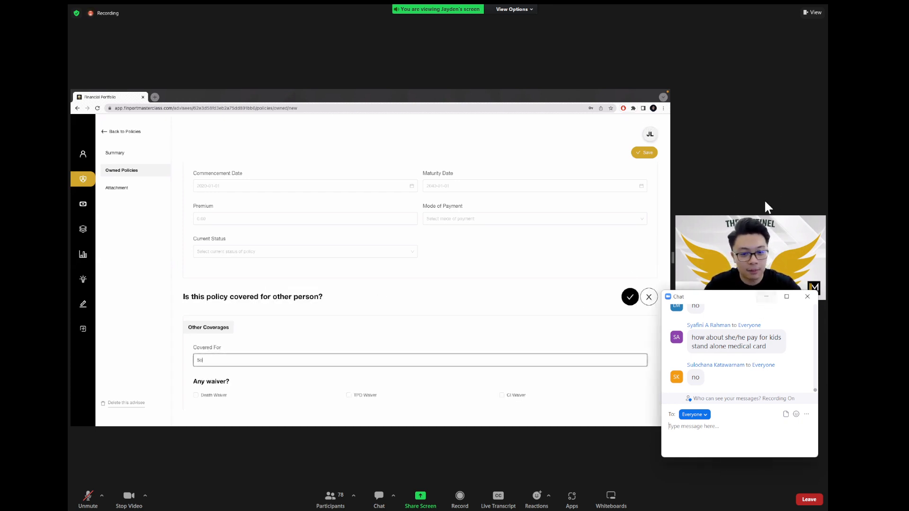
left_click_drag(744, 301, 758, 45)
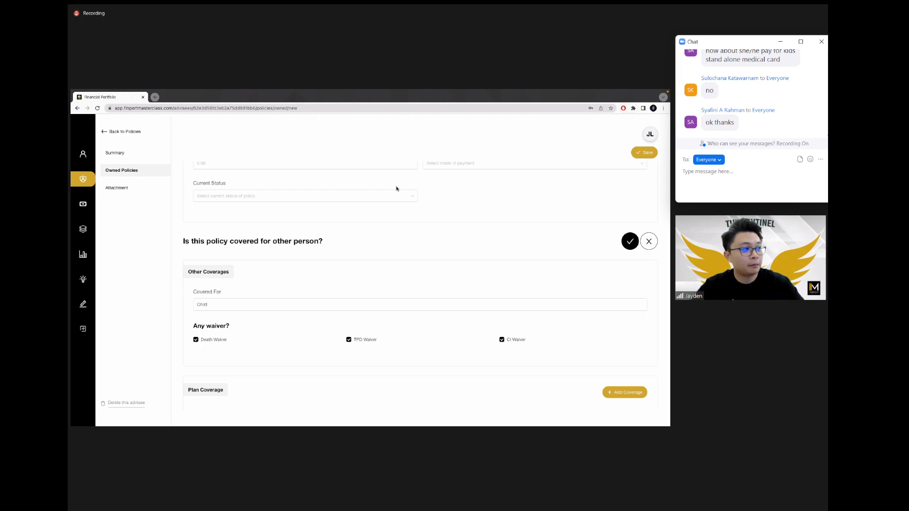
scroll(397, 189, "up", 4)
left_click(131, 169)
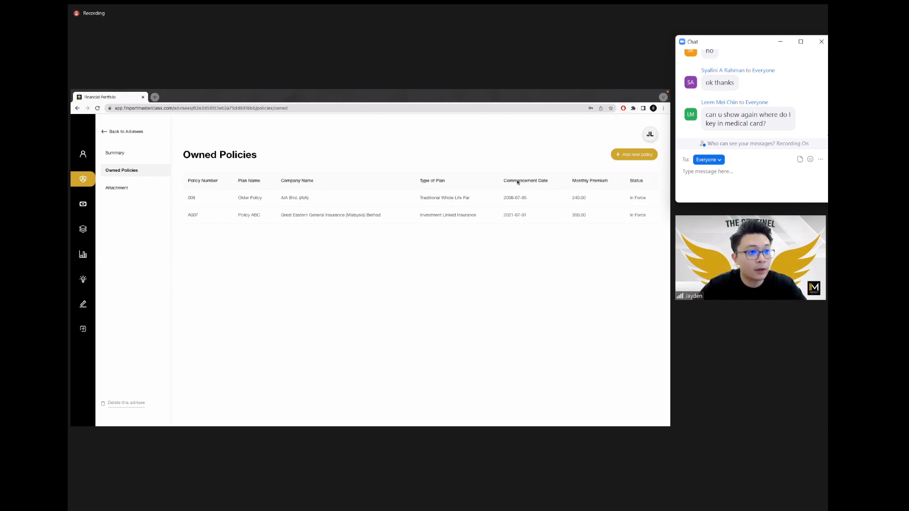
Step: Check a blank policy's Extra Benefits, then view the Summary showing 540.00 monthly, 6,480.00 yearly
left_click(635, 154)
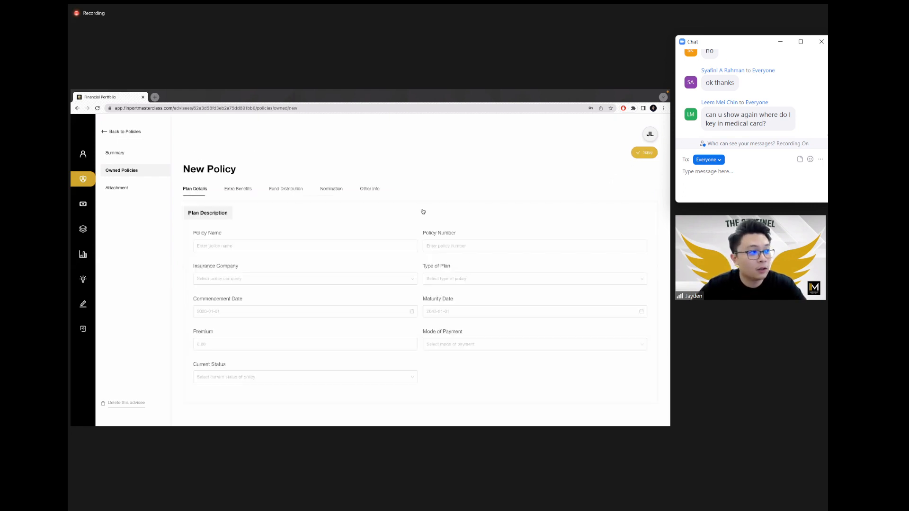
left_click(233, 189)
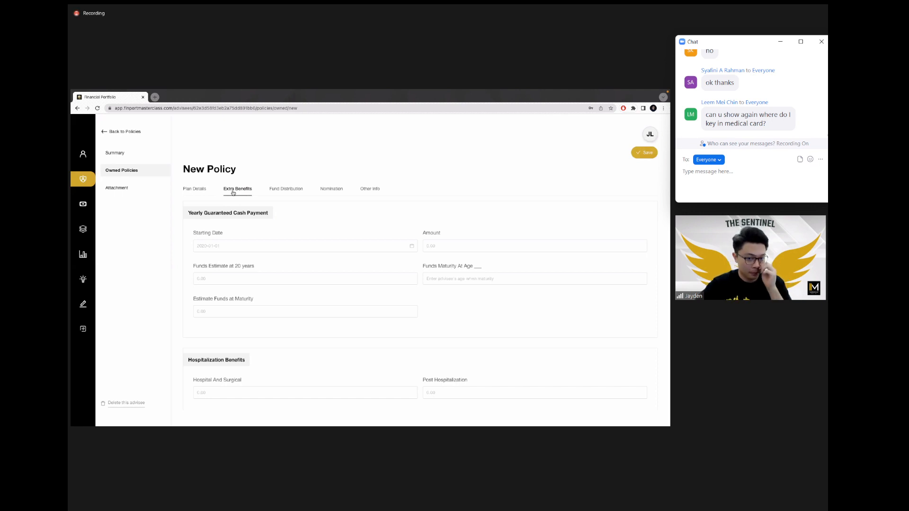
scroll(265, 241, "down", 5)
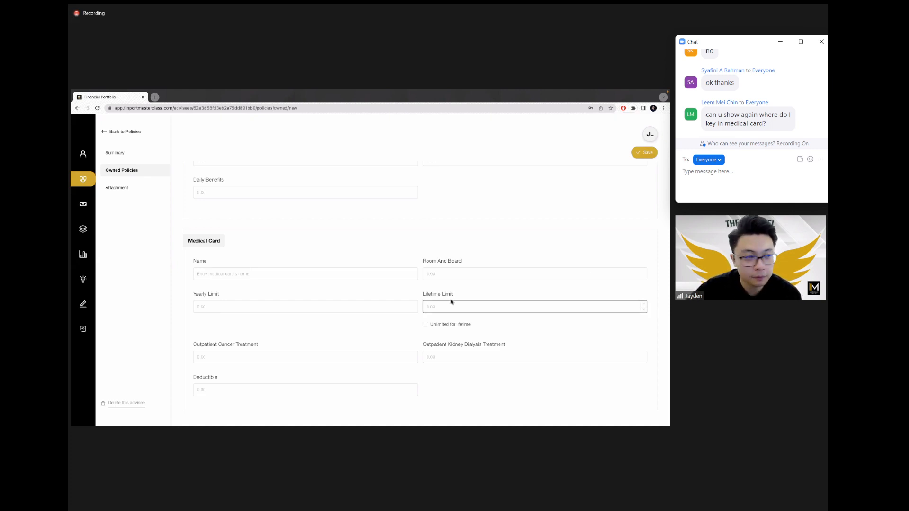
scroll(411, 252, "up", 10)
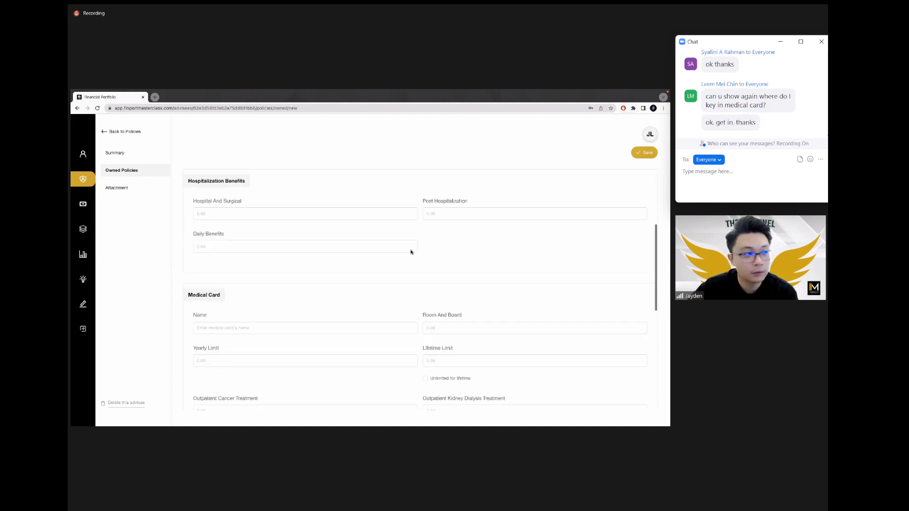
left_click(129, 156)
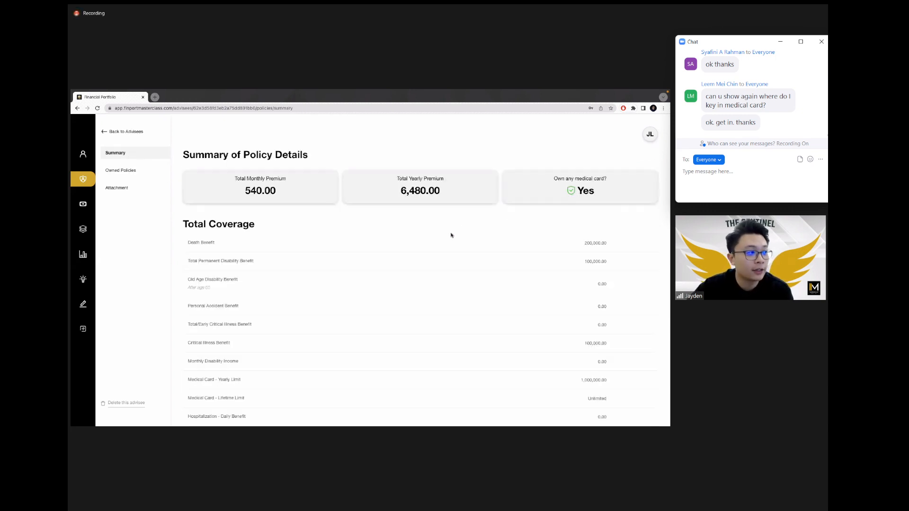
Step: Highlight the Total Monthly Premium figure, then go to the Summary of Cash Flows showing -8,040.00 net
scroll(497, 238, "down", 1)
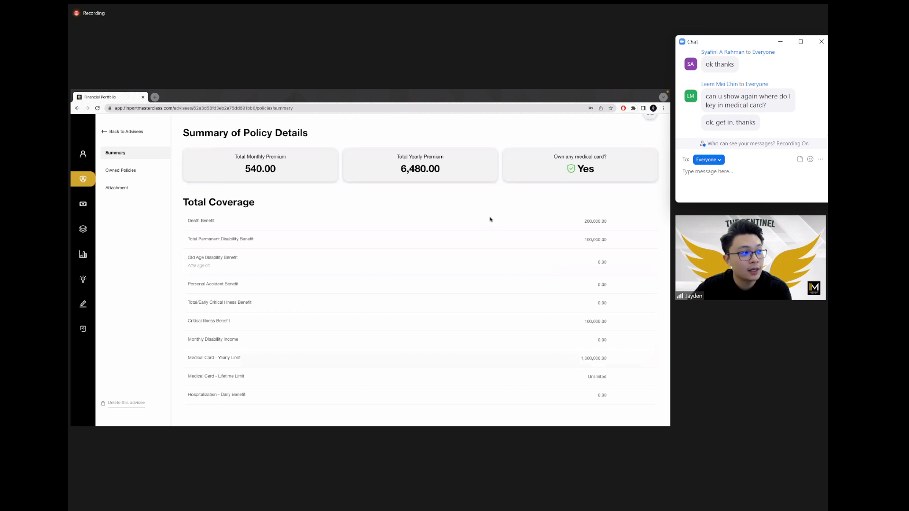
left_click_drag(242, 171, 285, 157)
left_click(279, 171)
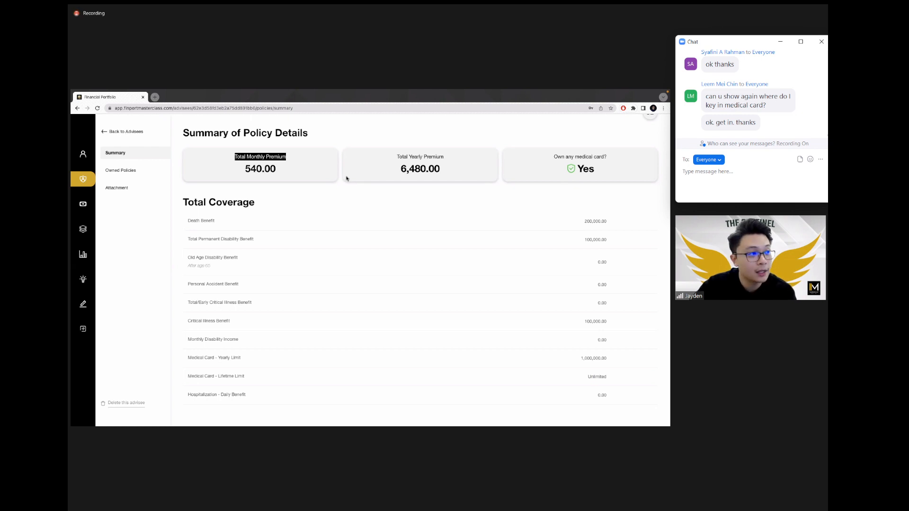
scroll(284, 229, "up", 1)
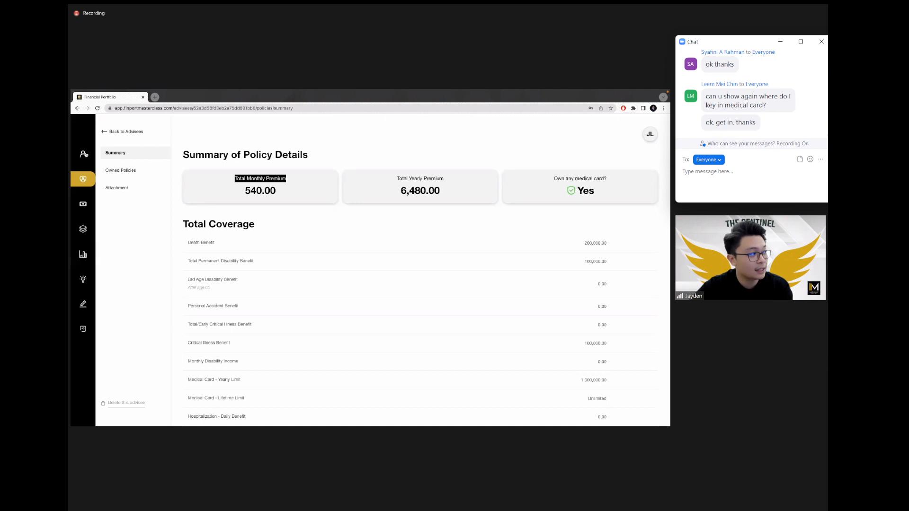
scroll(86, 156, "up", 5)
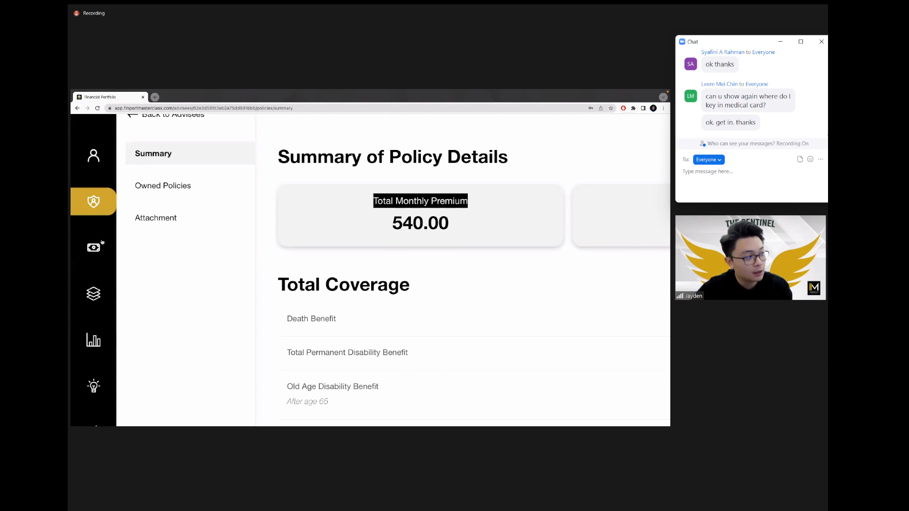
left_click(94, 246)
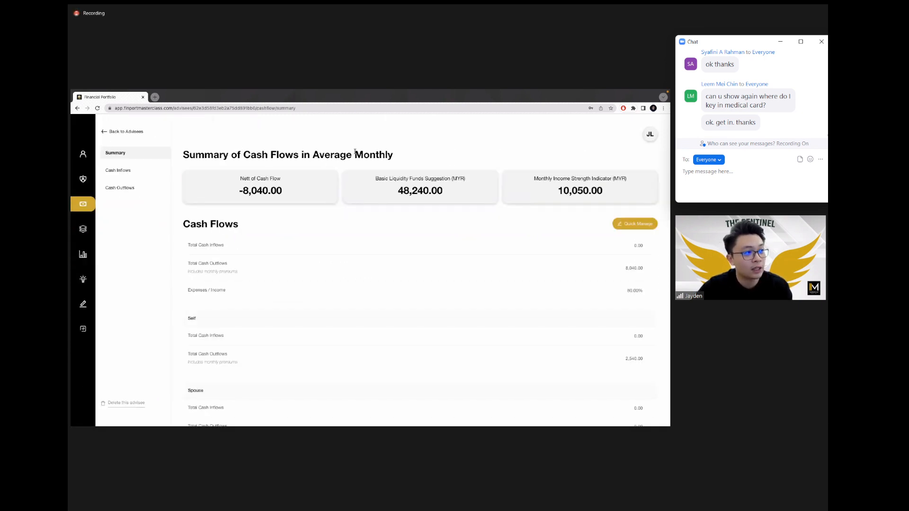
Step: Point out the cash flow summary heading, then go to the Cash Outflows page
left_click_drag(250, 155, 420, 152)
left_click(420, 151)
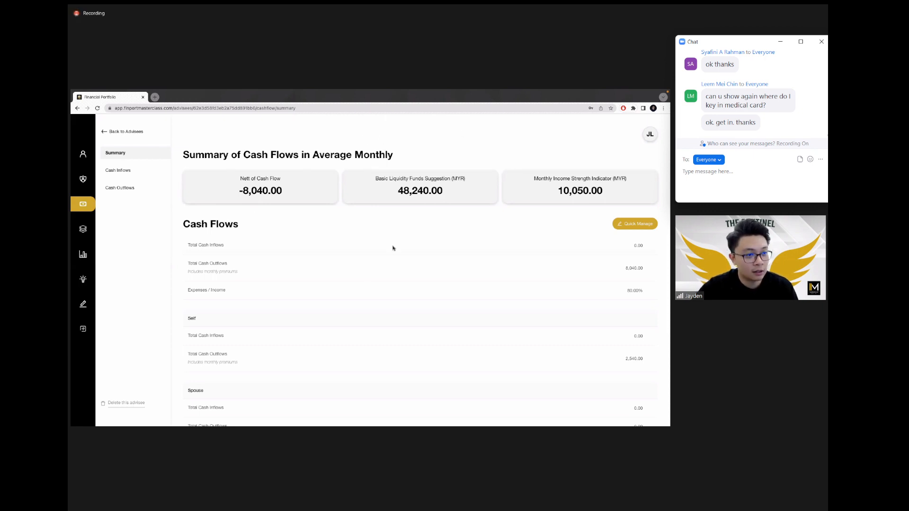
scroll(392, 248, "down", 1)
scroll(393, 248, "up", 1)
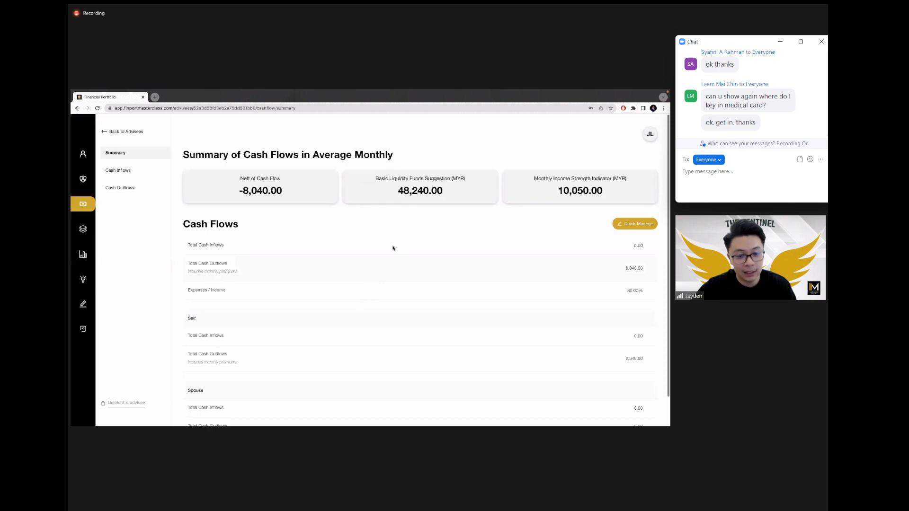
scroll(392, 248, "down", 1)
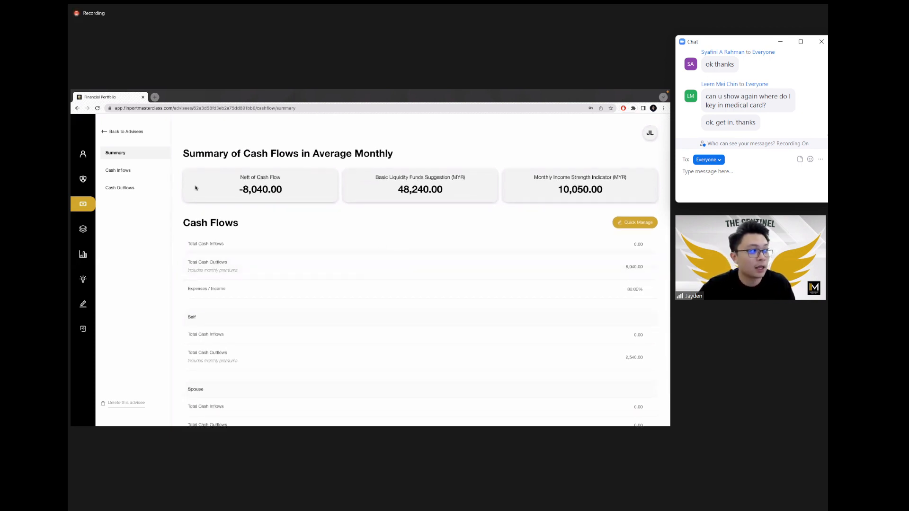
left_click(132, 191)
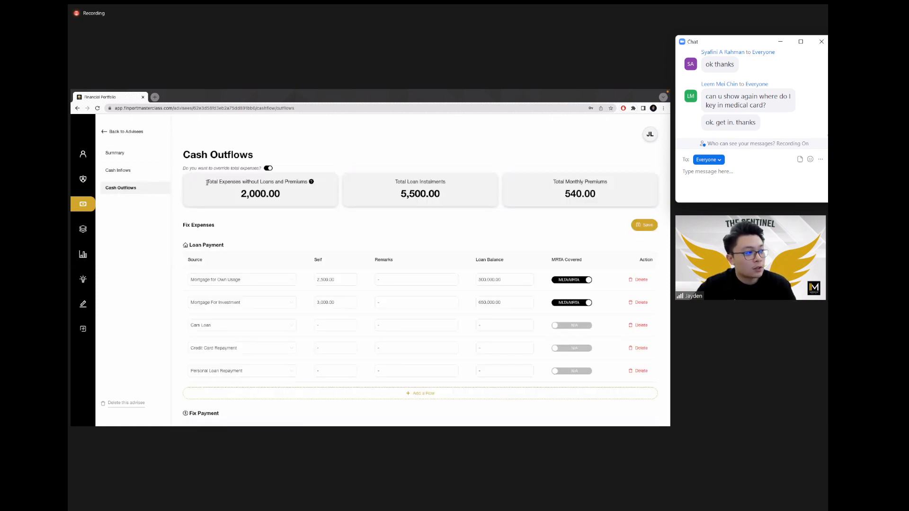
Step: Highlight the Total Expenses, Total Loan Instalments, Loan Payment and Total Monthly Premiums cards
left_click_drag(206, 182, 310, 182)
left_click(276, 187)
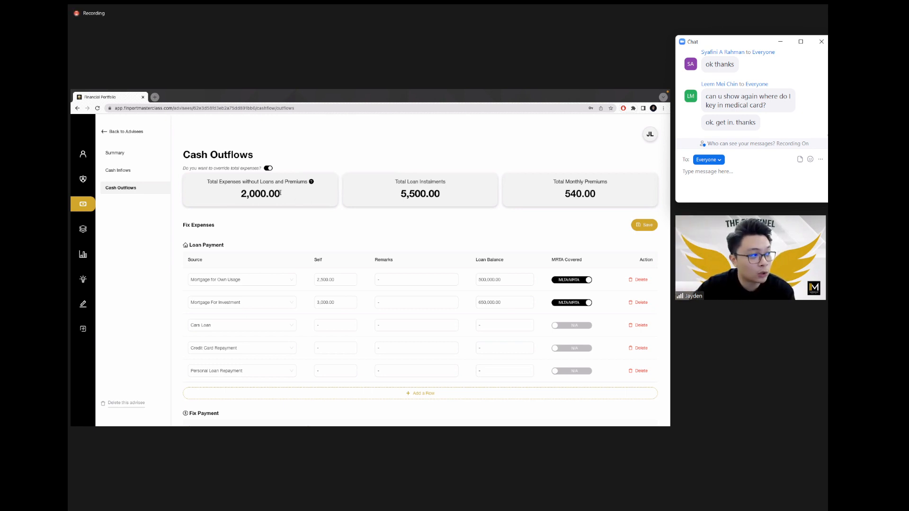
left_click_drag(246, 193, 295, 194)
left_click(295, 194)
left_click_drag(395, 182, 456, 188)
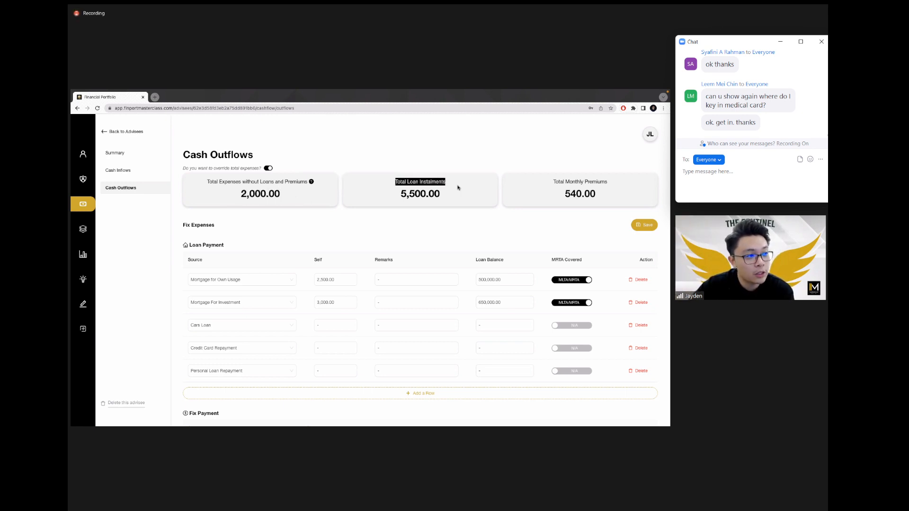
left_click(456, 188)
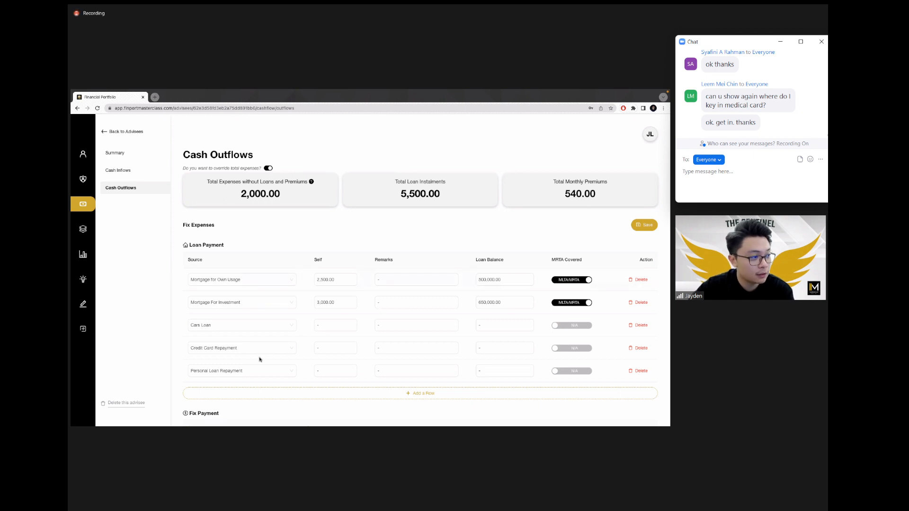
left_click_drag(184, 248, 227, 244)
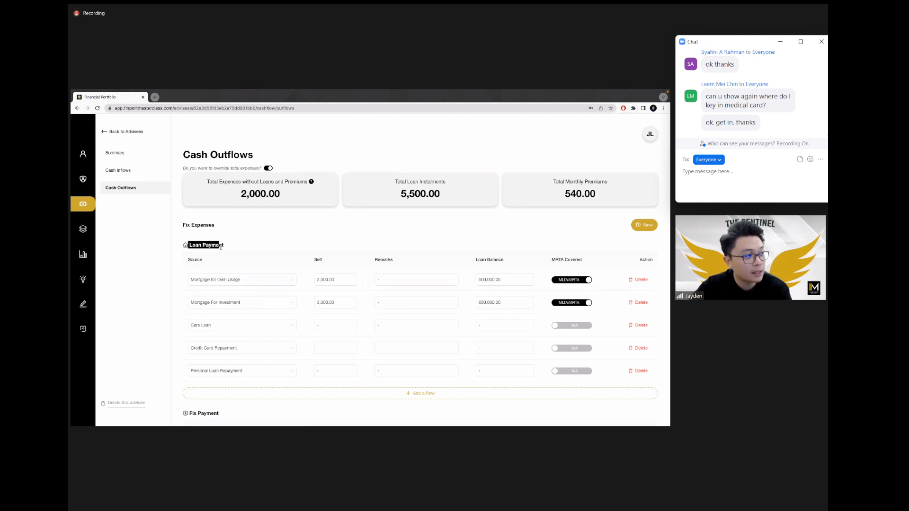
left_click(258, 242)
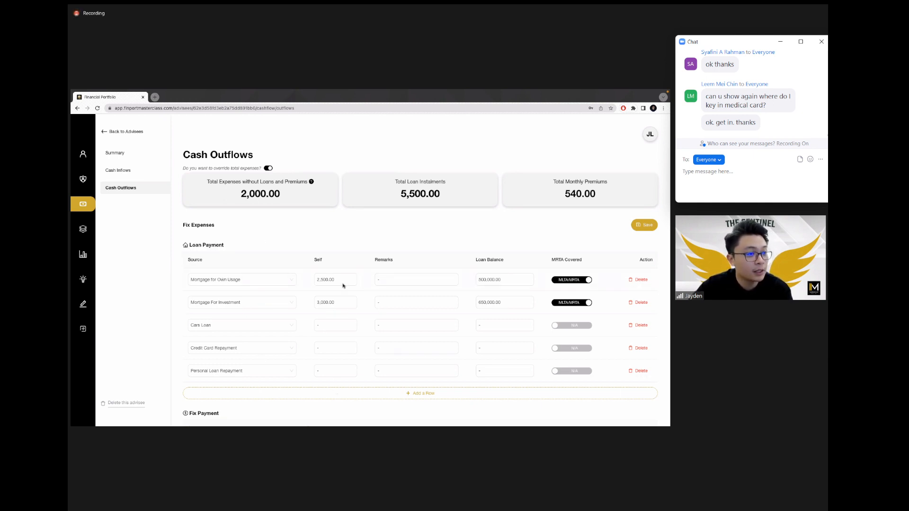
left_click_drag(558, 181, 618, 184)
left_click(606, 193)
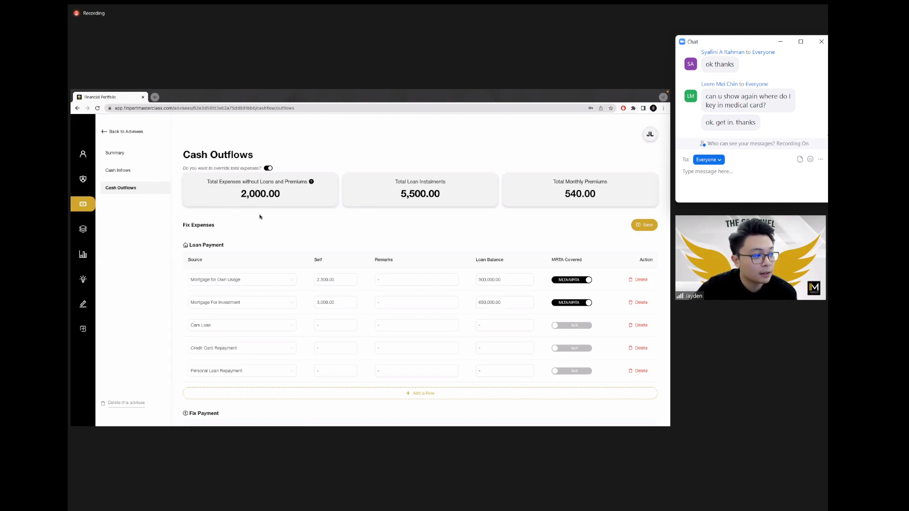
Step: Scroll down past Loan and Fix Payment to the Variable Payment section
scroll(260, 217, "down", 3)
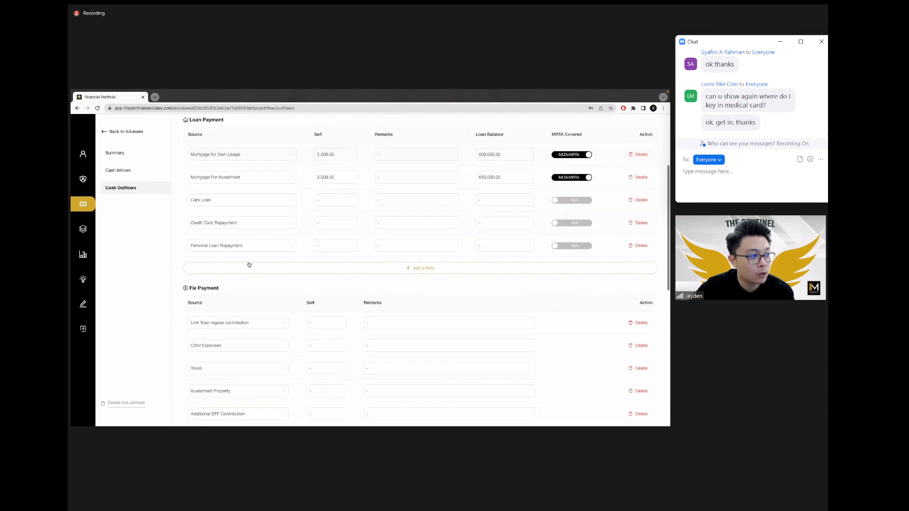
scroll(238, 282, "down", 3)
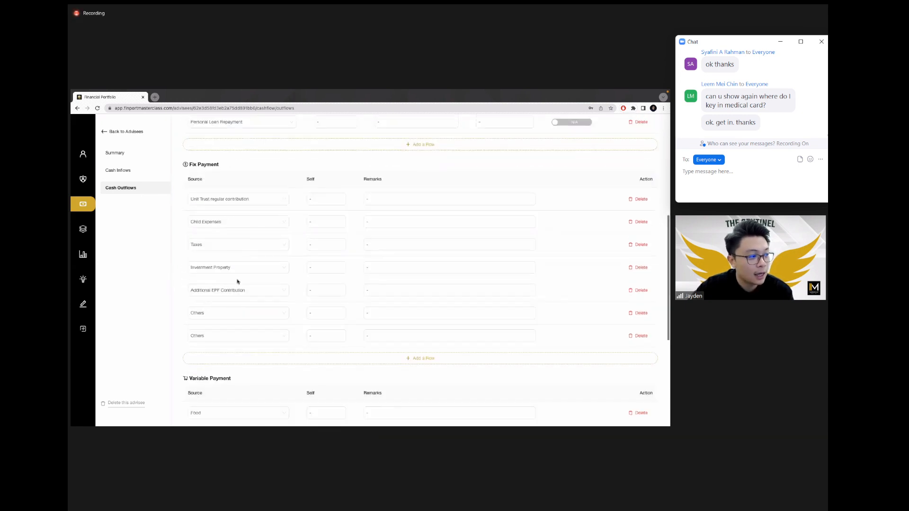
scroll(238, 282, "down", 2)
left_click_drag(233, 296, 177, 298)
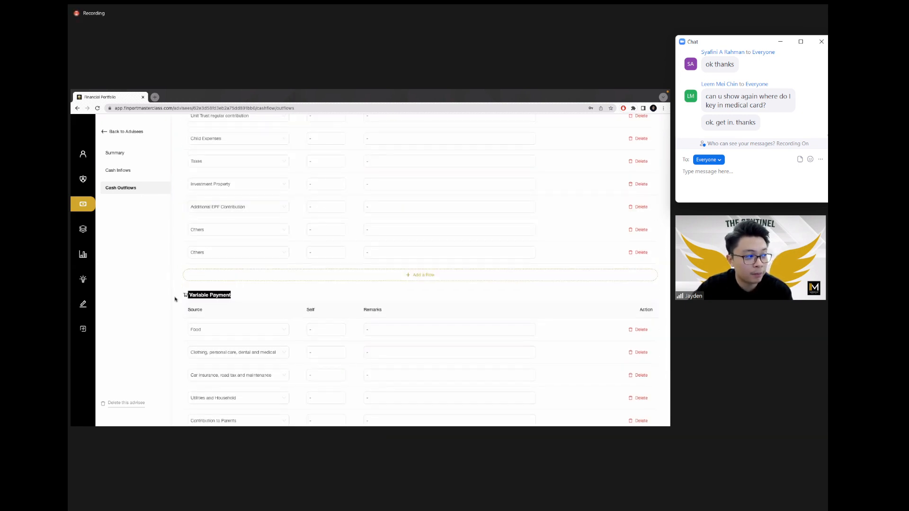
left_click(241, 288)
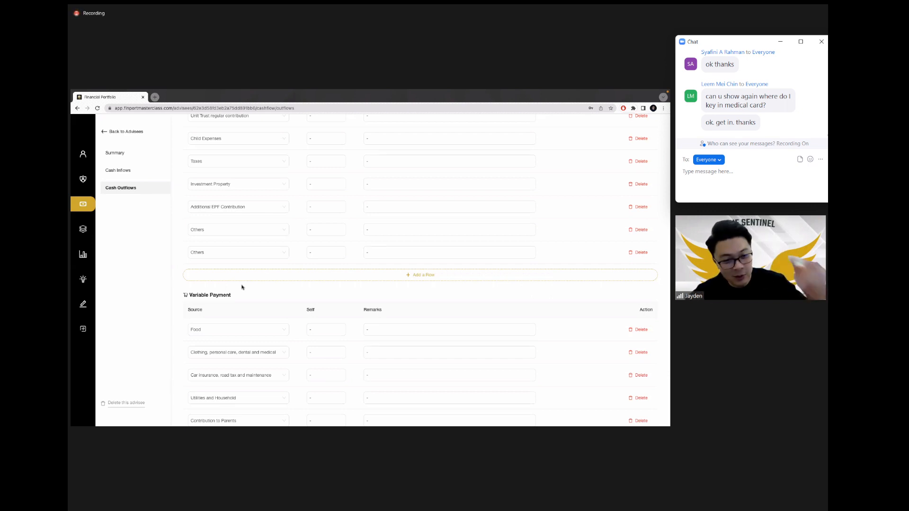
scroll(268, 290, "down", 1)
Step: Set Food to 1,200.00 and clothing and personal care to 300.00 in the Self column
left_click(315, 291)
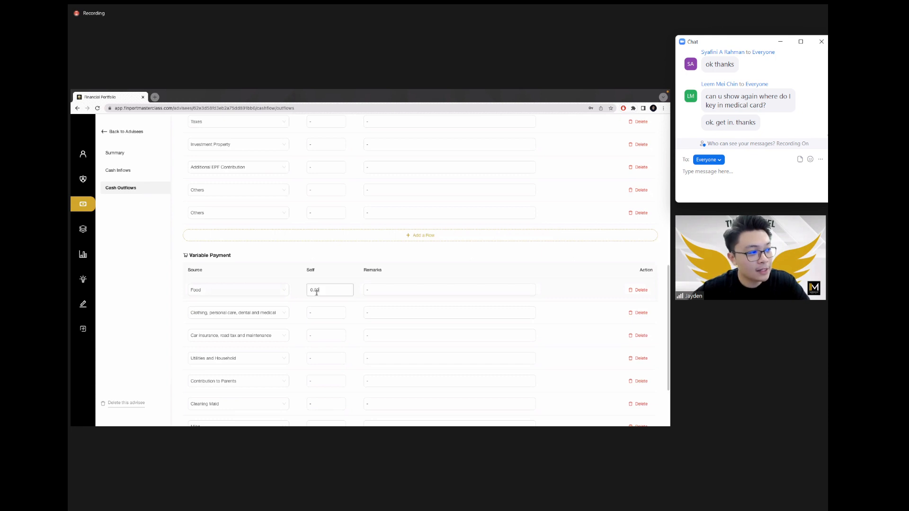
double_click(324, 292)
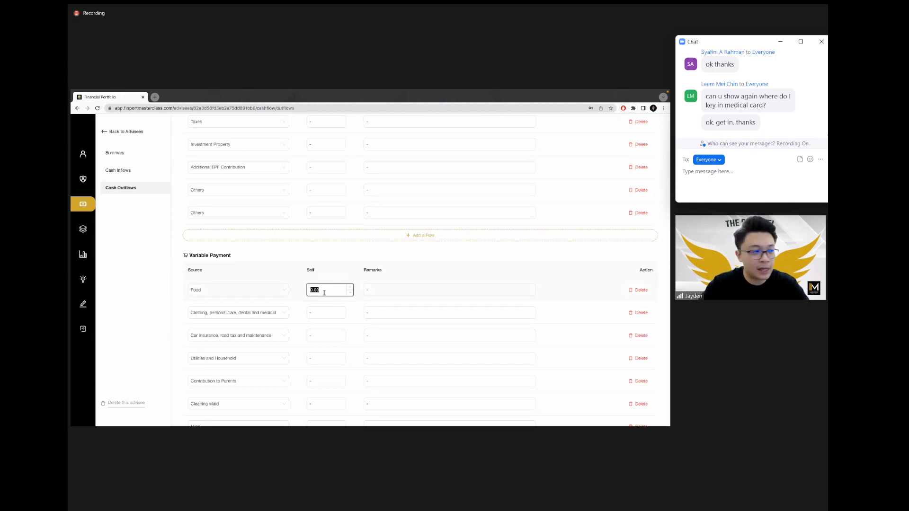
type("1200")
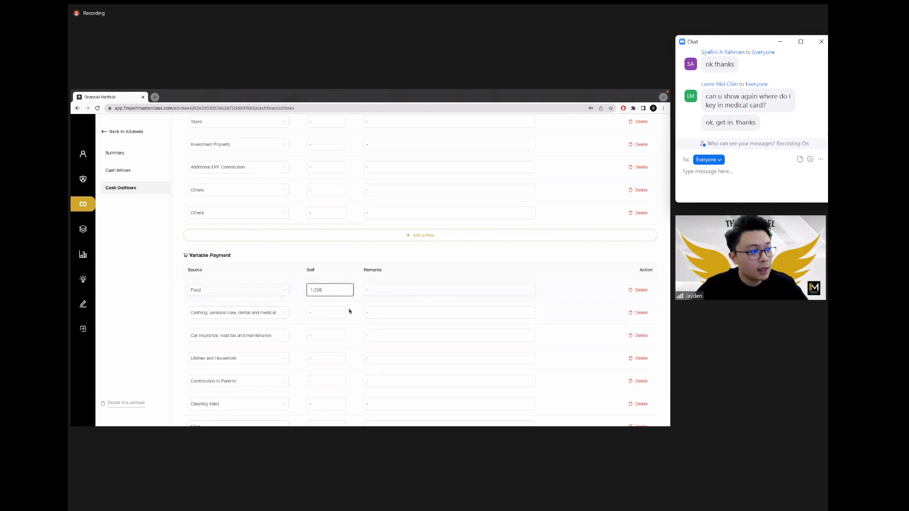
left_click(322, 311)
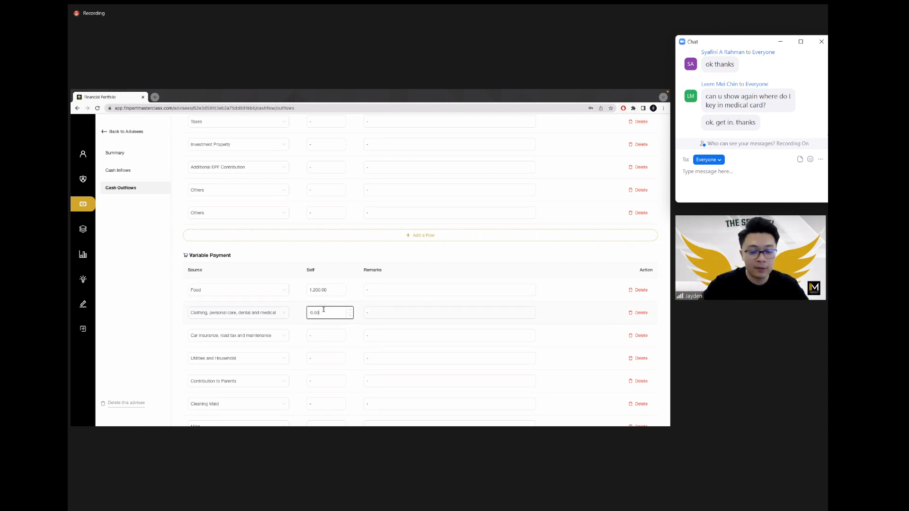
key("ctrl+a")
type("30")
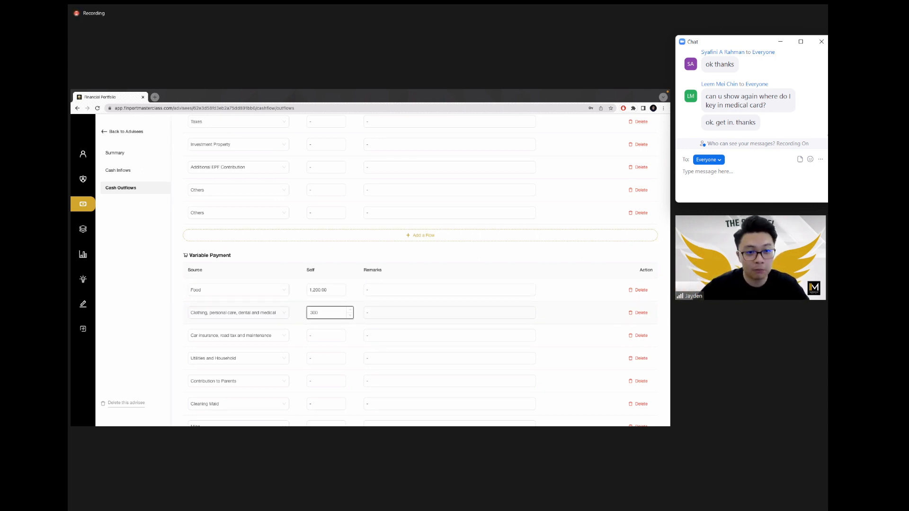
left_click(350, 345)
Step: Set Utilities and Household to 800.00 and Contribution to Parents to 300.00
scroll(351, 345, "down", 1)
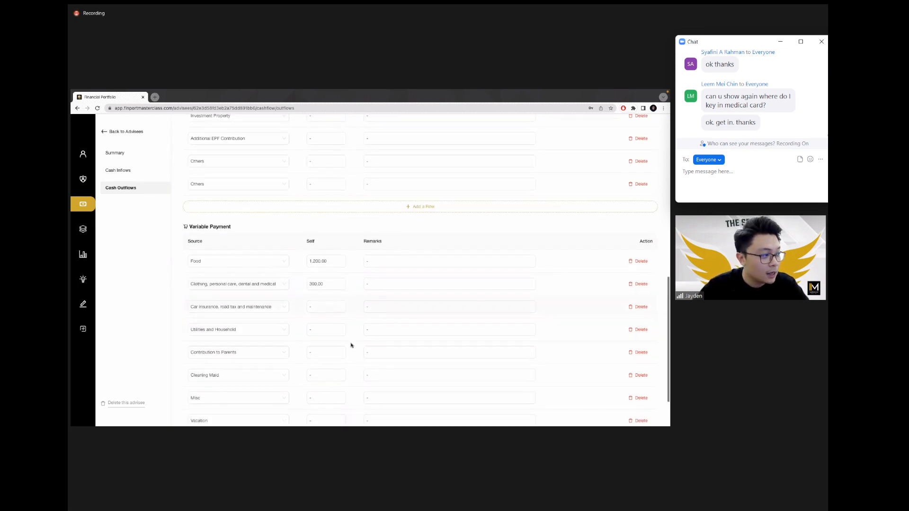
left_click(334, 328)
key("ctrl+a")
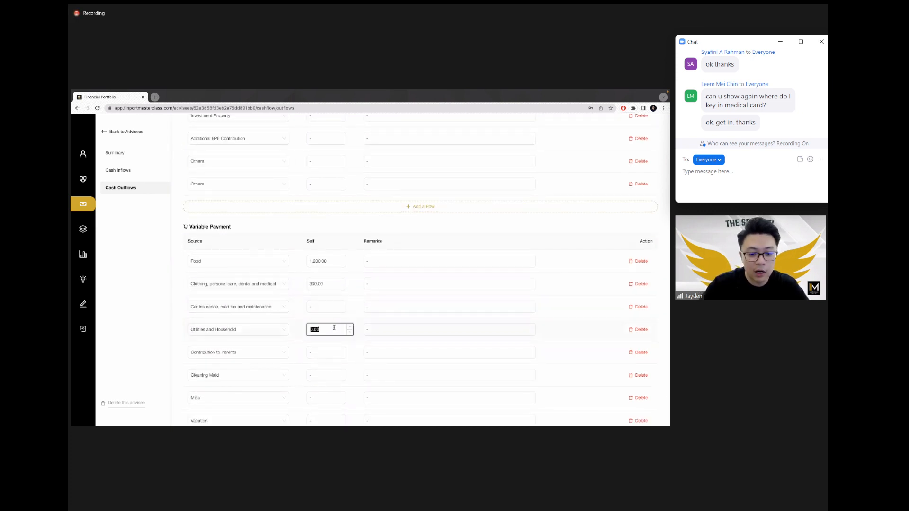
type("800")
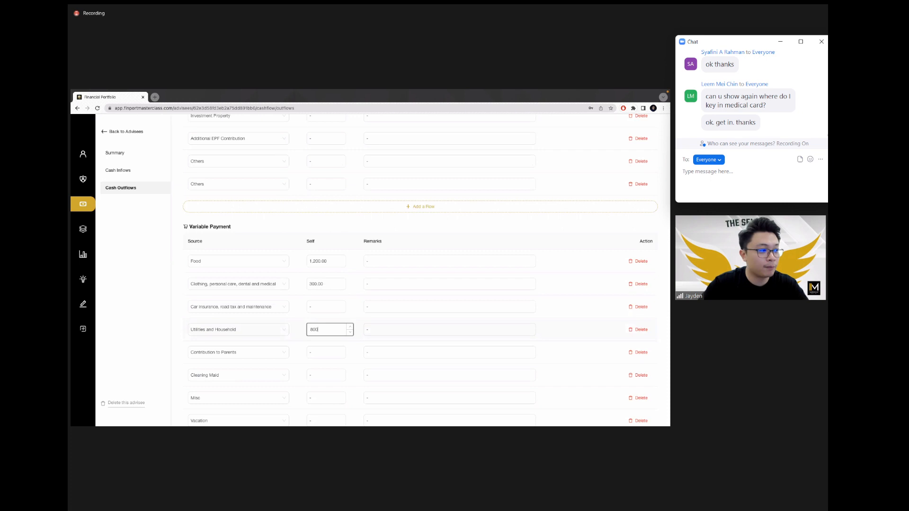
left_click(359, 323)
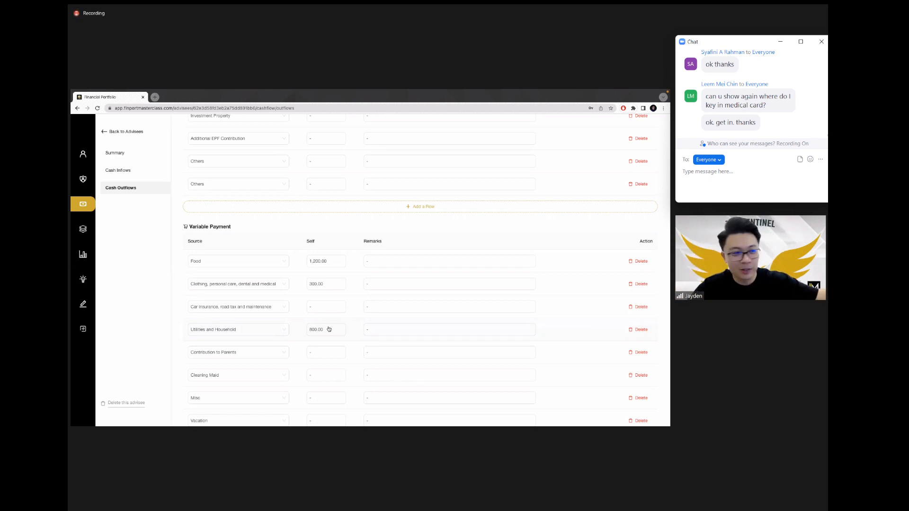
scroll(315, 326, "down", 1)
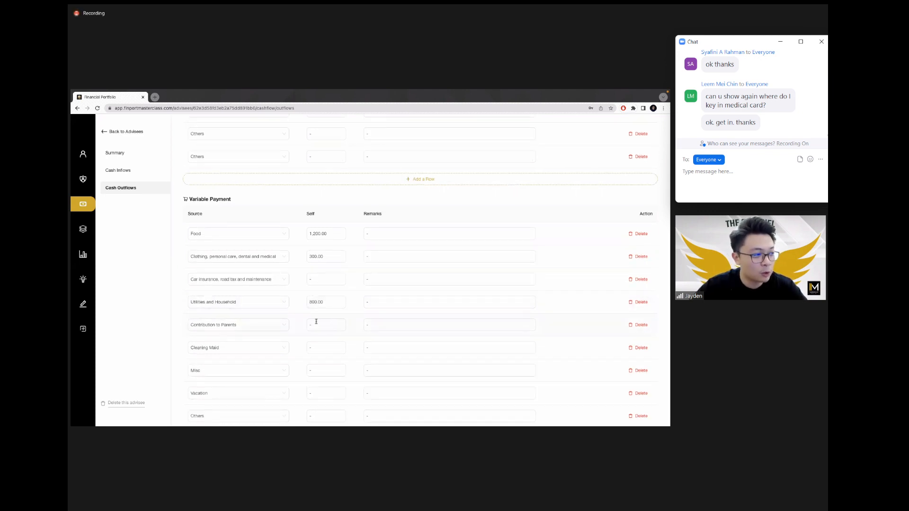
left_click(316, 323)
type("300")
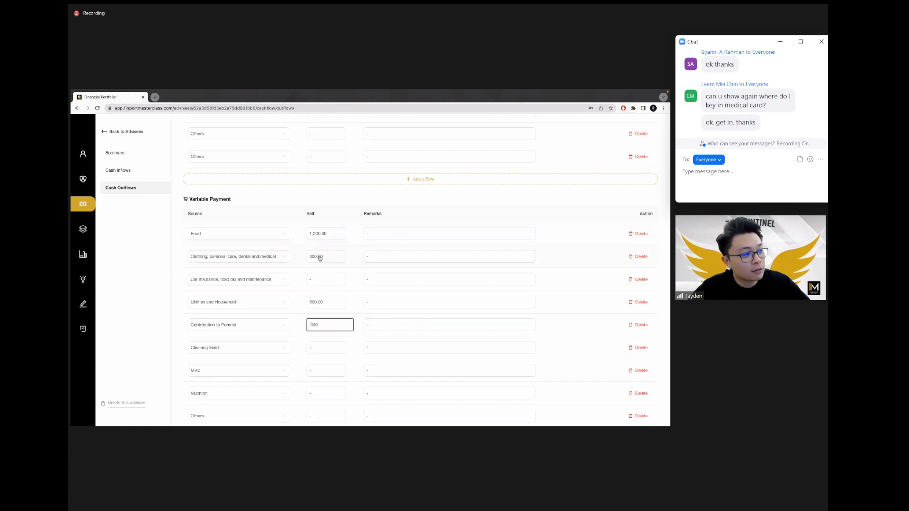
left_click(334, 318)
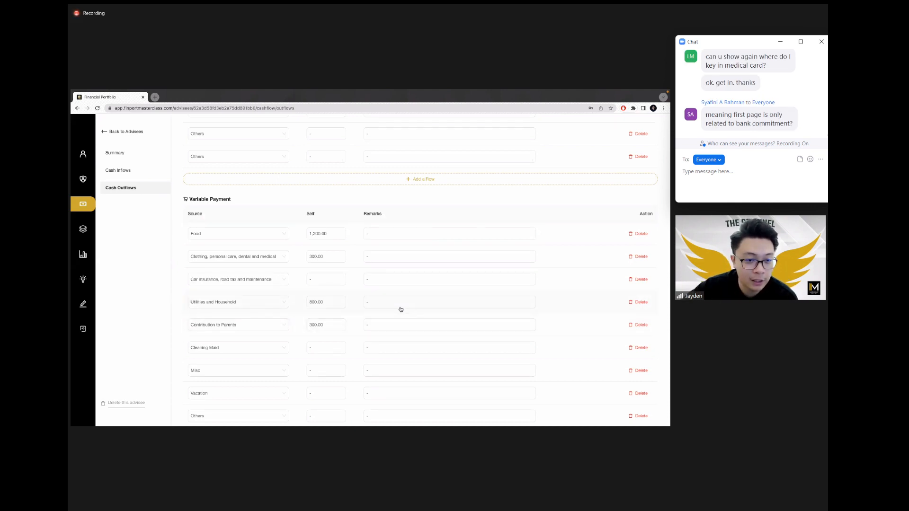
scroll(346, 309, "down", 1)
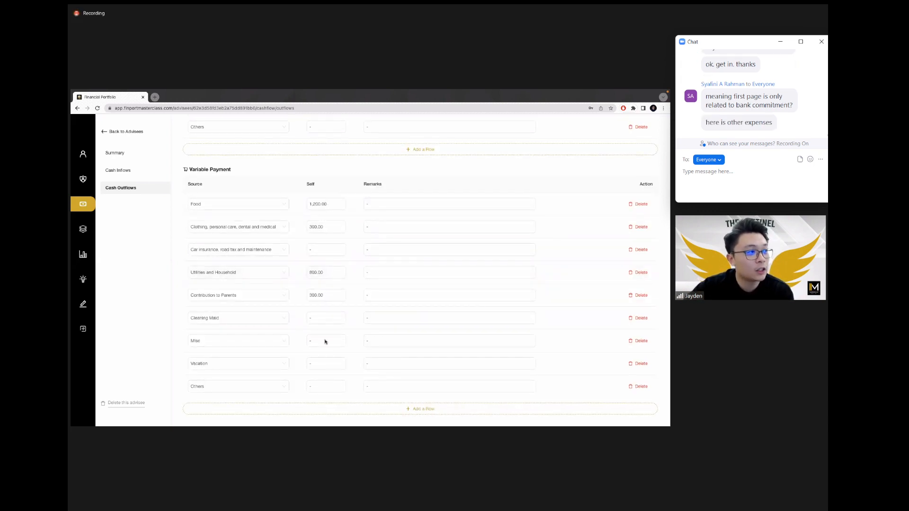
Step: Save the cash outflow entries and point out the 2,000.00 total expenses figure
scroll(377, 313, "up", 10)
scroll(377, 313, "up", 3)
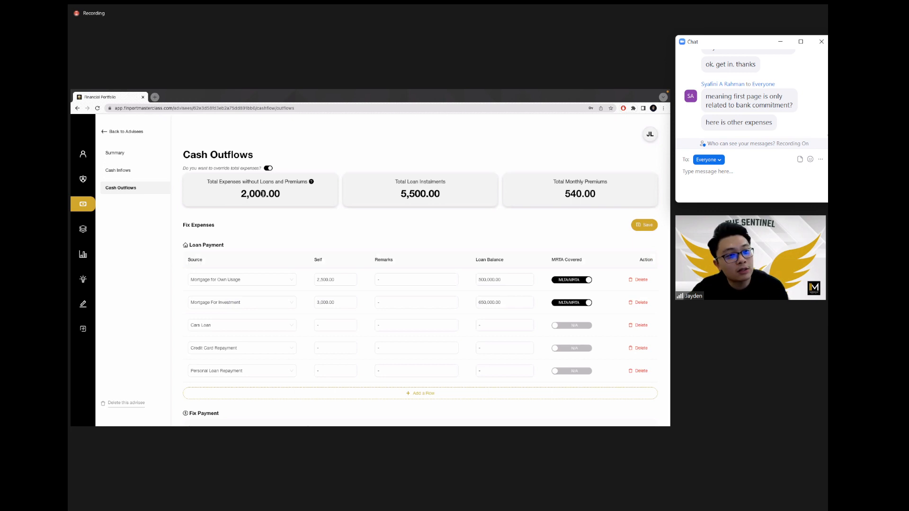
left_click(643, 226)
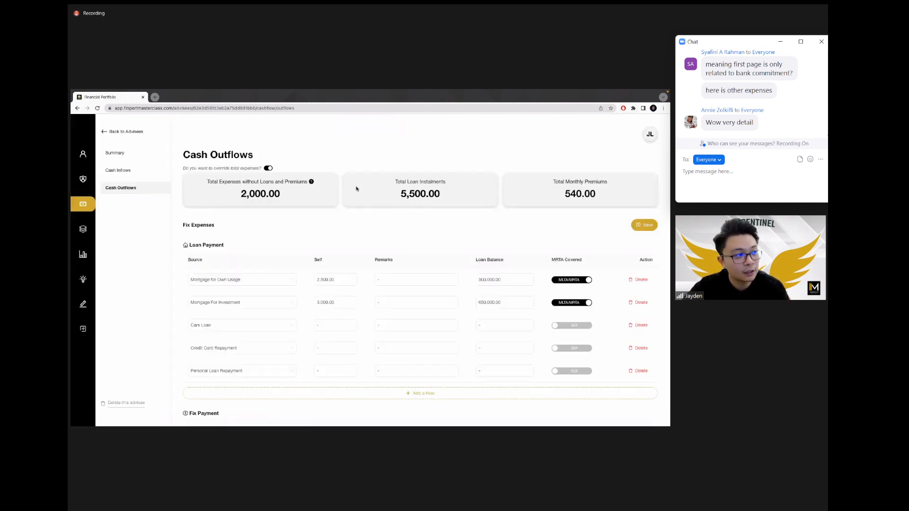
double_click(279, 195)
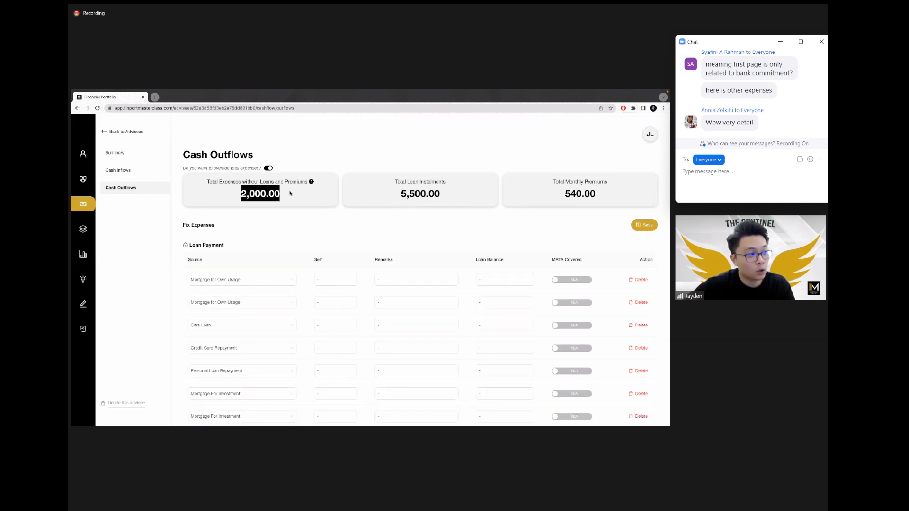
left_click(295, 196)
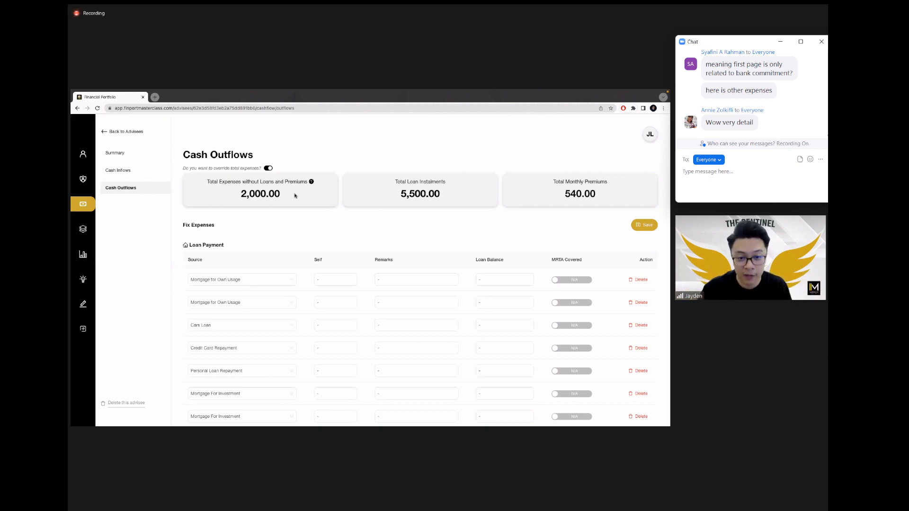
Step: Switch off the total-expense override and confirm auto-calculation, giving 2,600.00
scroll(263, 175, "up", 5)
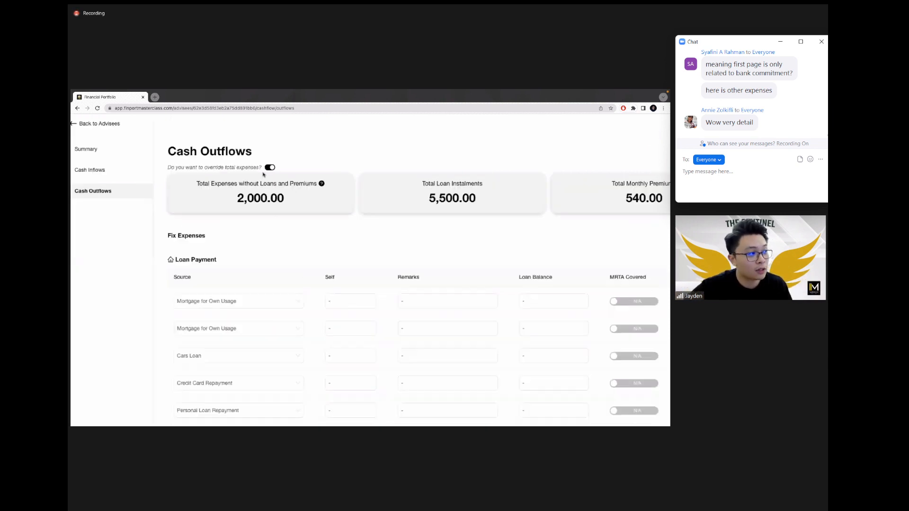
scroll(263, 175, "left", 2)
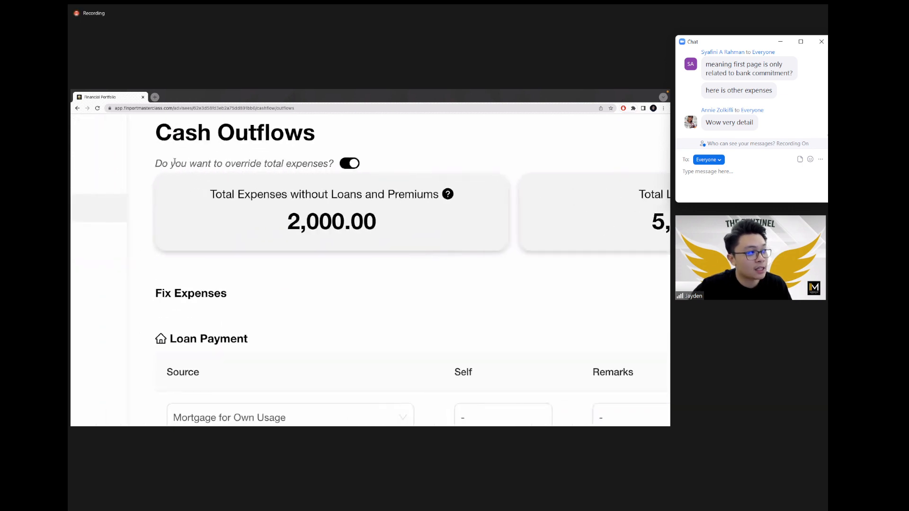
left_click_drag(155, 164, 332, 163)
left_click(330, 163)
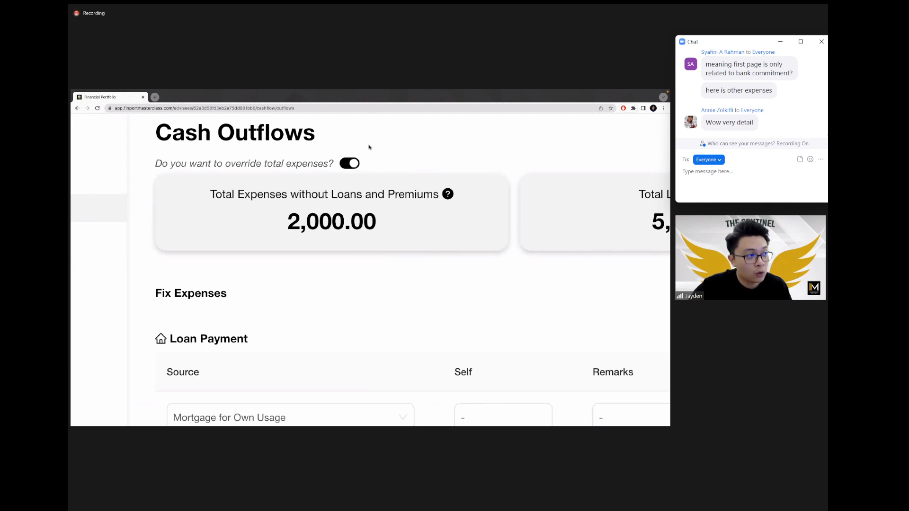
scroll(369, 146, "down", 5)
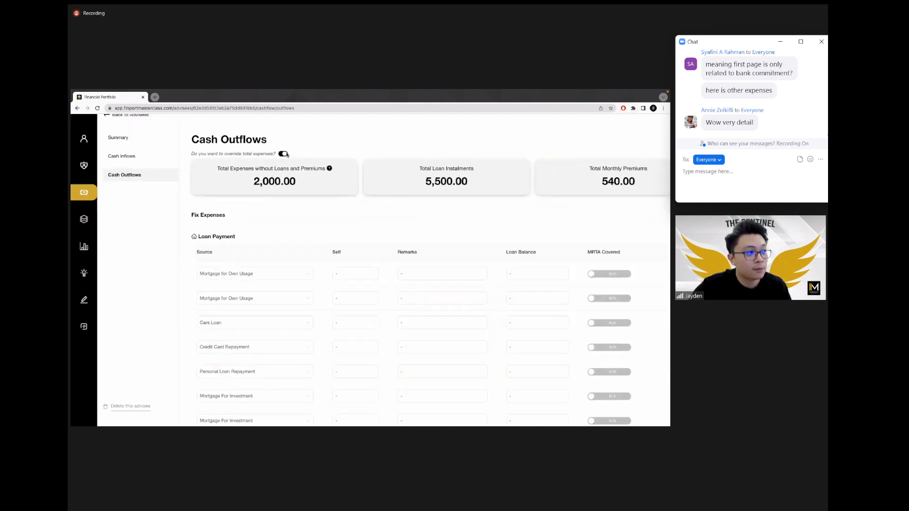
left_click(284, 153)
left_click(433, 185)
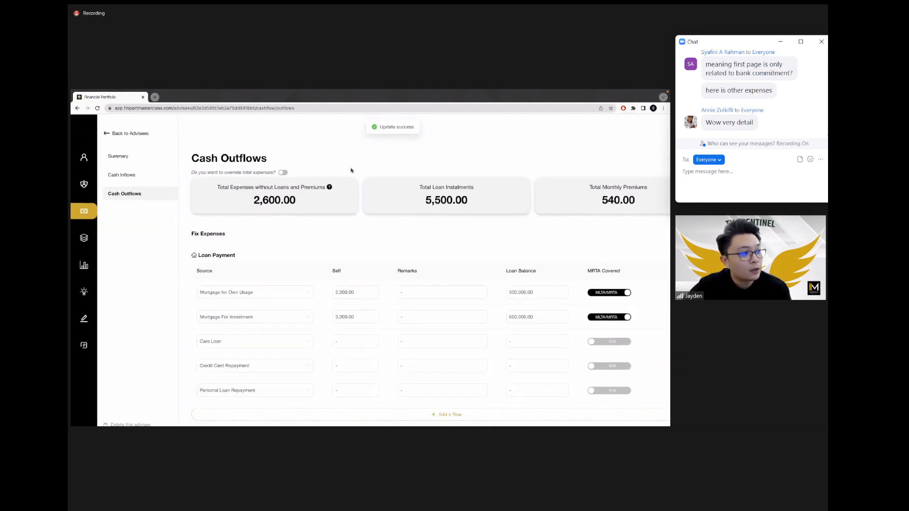
Step: Point out the recalculated 2,600.00 total and the override question while reviewing the rows
double_click(296, 202)
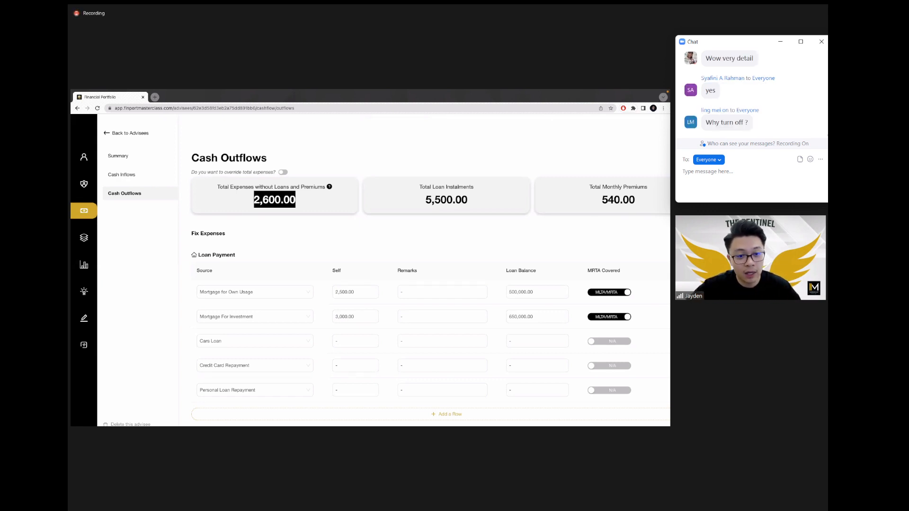
scroll(405, 259, "down", 10)
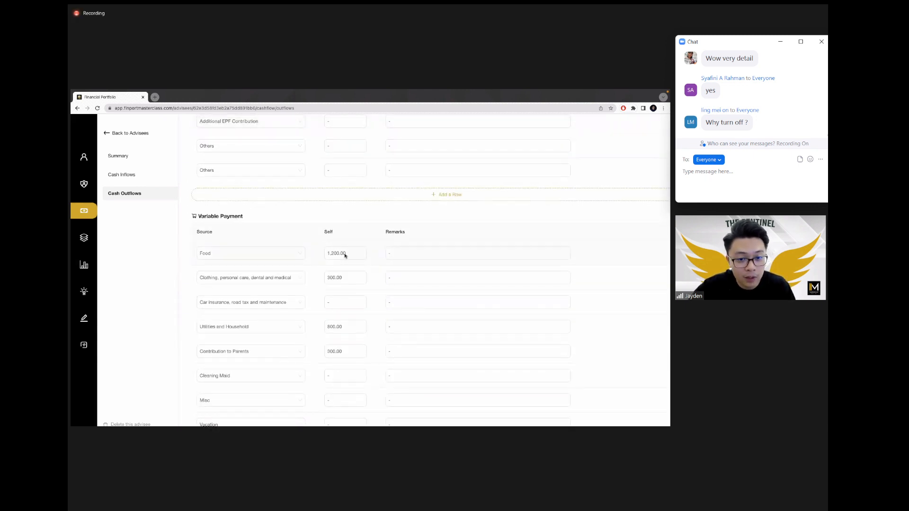
scroll(339, 256, "up", 10)
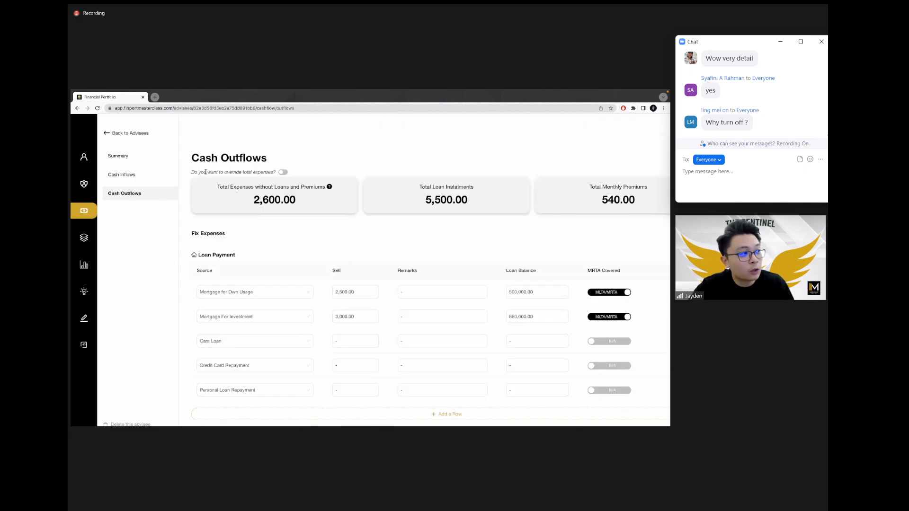
left_click_drag(225, 172, 268, 172)
left_click(300, 162)
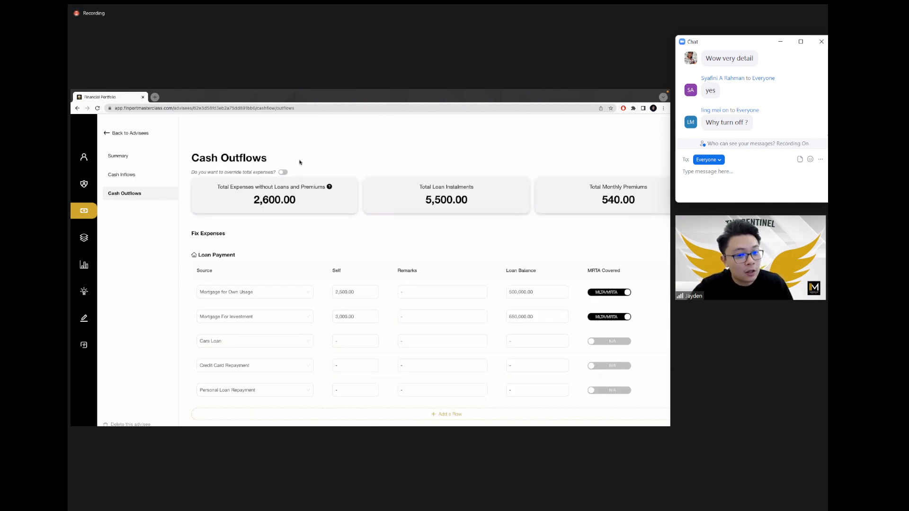
scroll(254, 259, "down", 10)
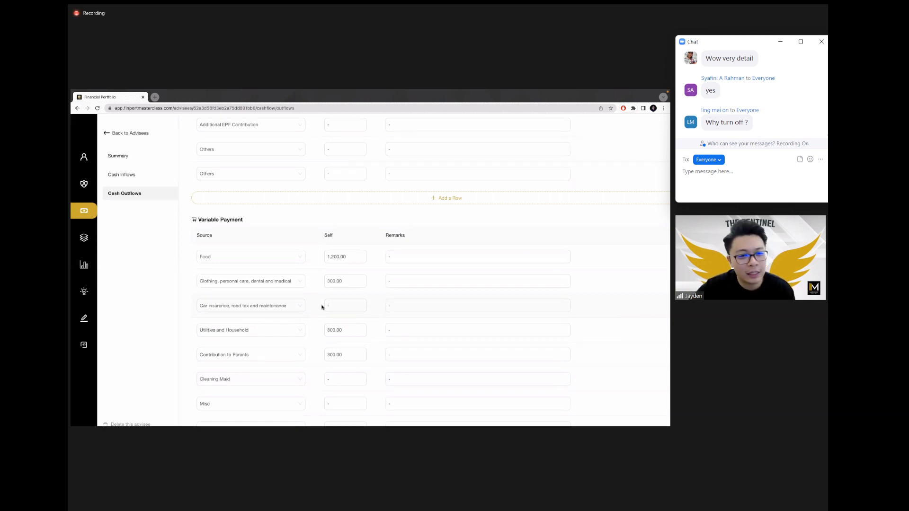
scroll(321, 307, "up", 10)
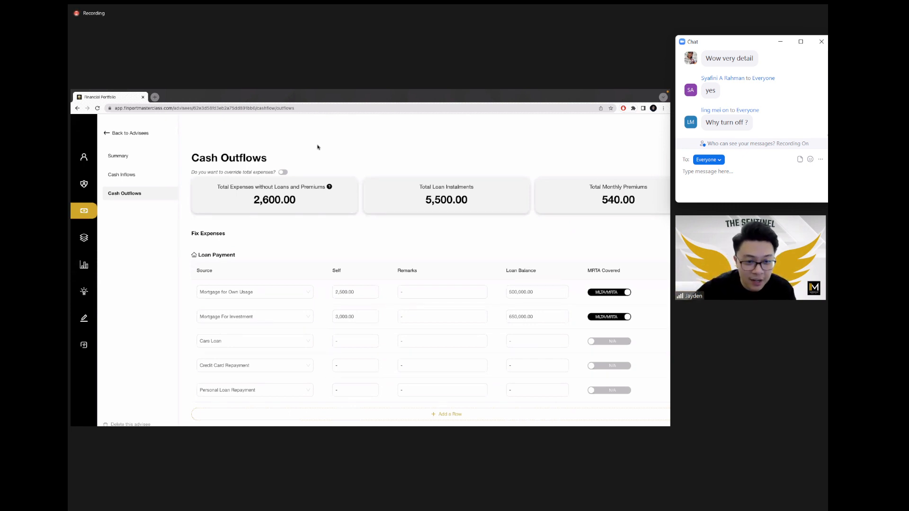
scroll(318, 189, "down", 10)
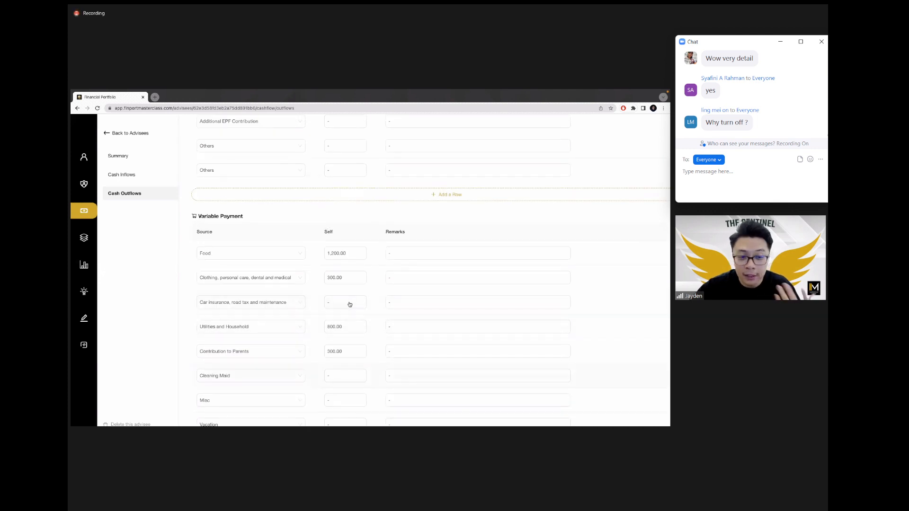
Step: Leave the Misc amount unchanged and switch on the override to show the Self/Spouse dialog
left_click(350, 400)
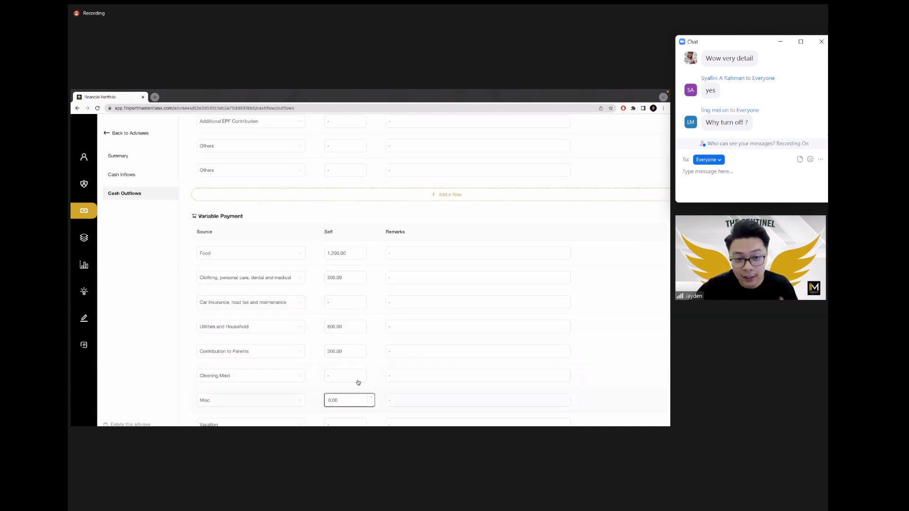
left_click(356, 389)
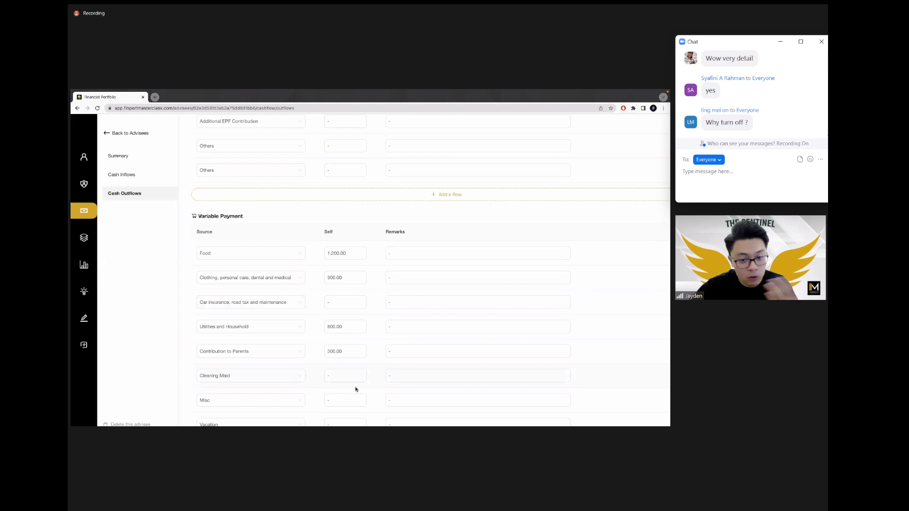
scroll(352, 373, "up", 10)
left_click(285, 174)
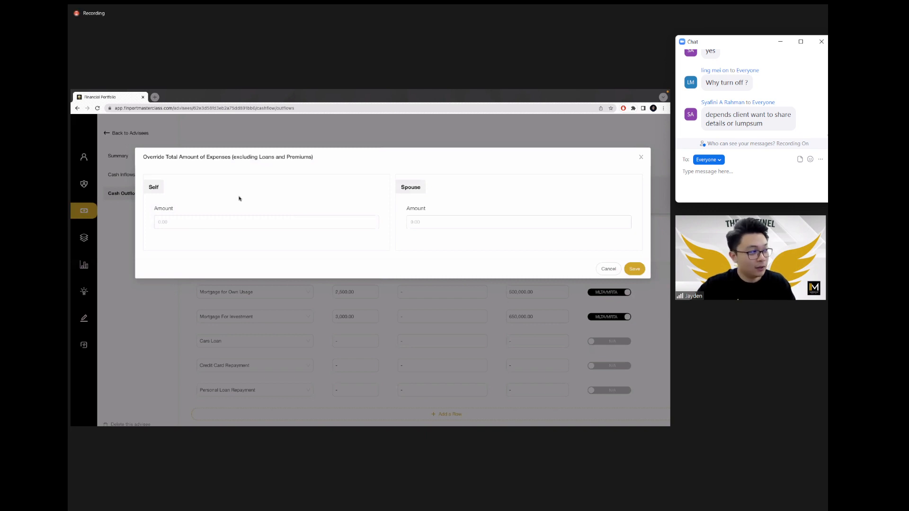
Step: Save a Self override amount of 3,500 and point out the new 3,500.00 total
left_click(223, 221)
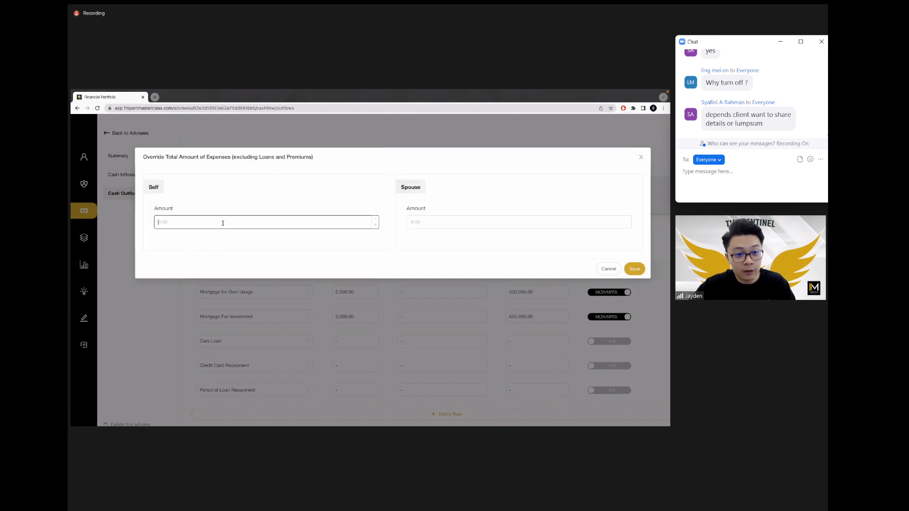
type("1,500")
key("BackSpace")
key("BackSpace")
key("BackSpace")
key("BackSpace")
key("BackSpace")
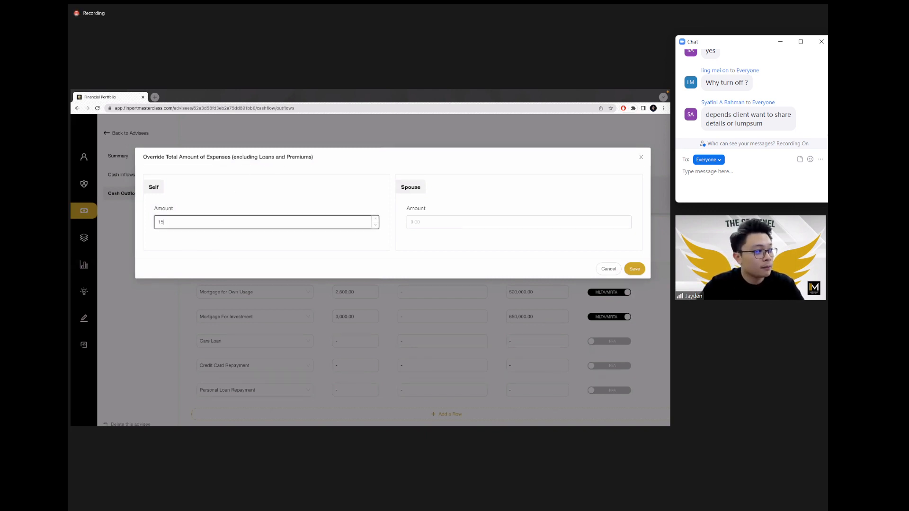
type("3,500")
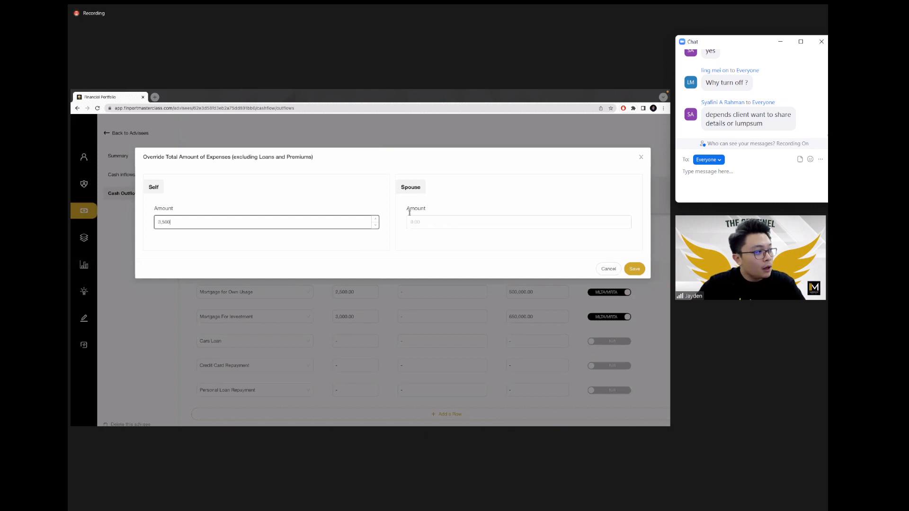
left_click(633, 269)
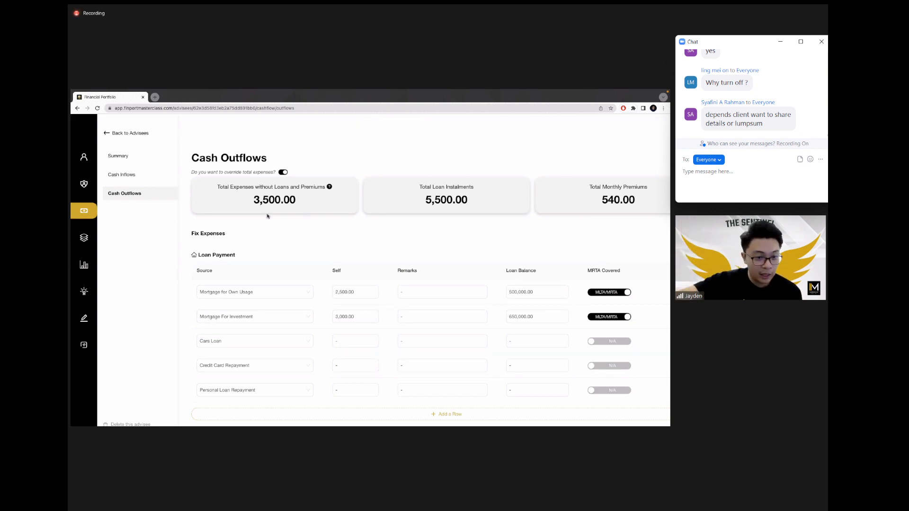
left_click_drag(253, 198, 296, 200)
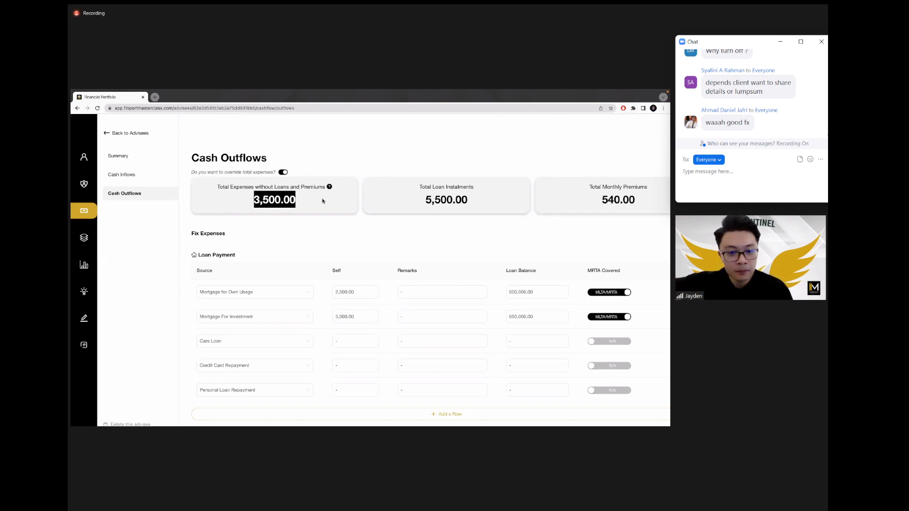
left_click(412, 248)
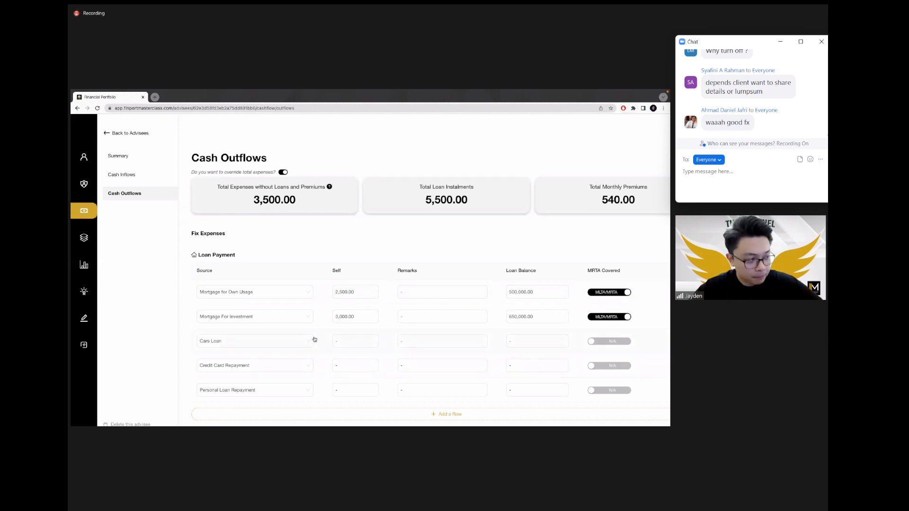
Step: Toggle the total-expense override setting once more and scroll down to the loan rows
scroll(440, 299, "down", 1)
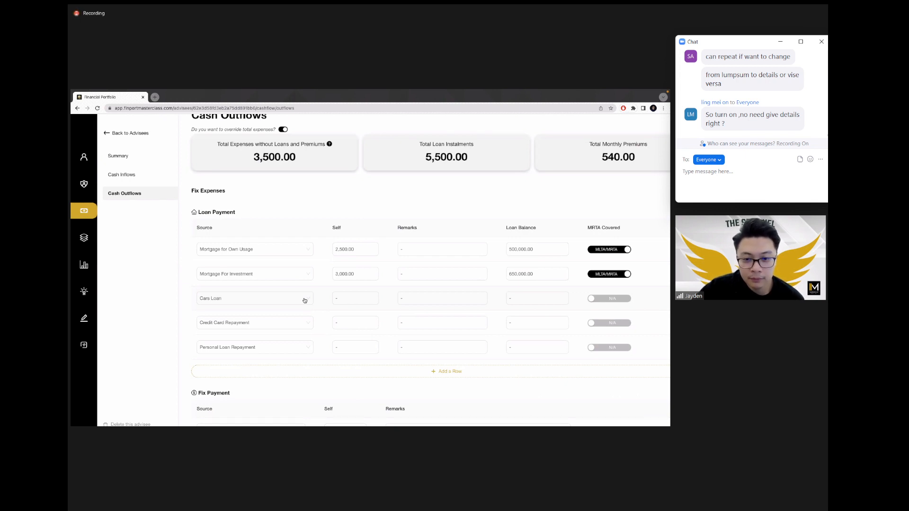
scroll(301, 280, "up", 1)
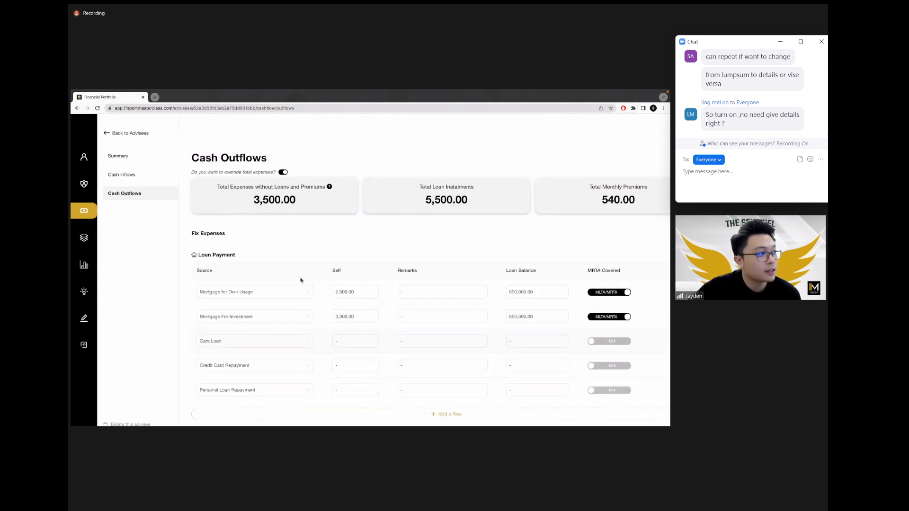
left_click(283, 172)
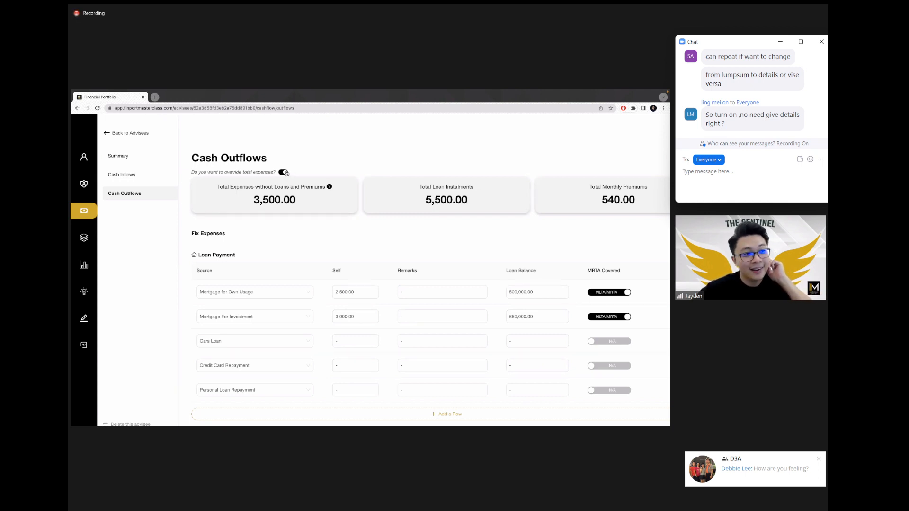
scroll(368, 297, "down", 1)
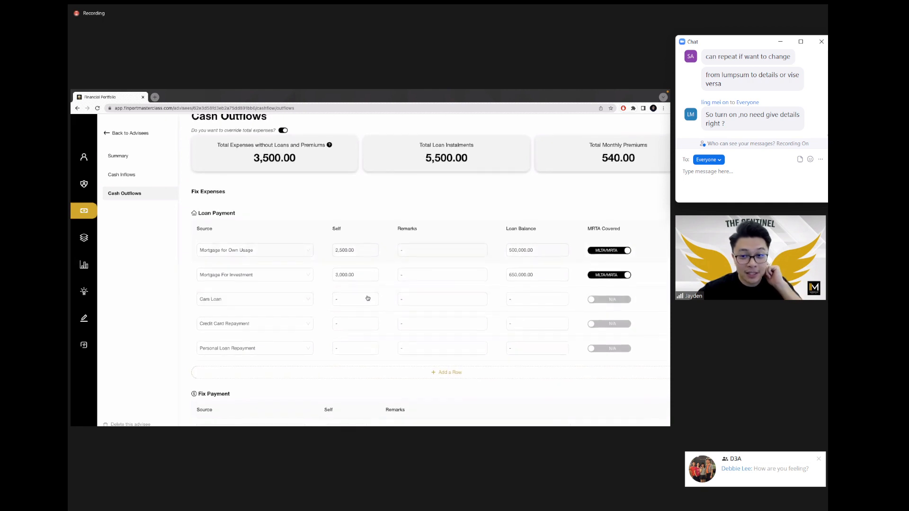
scroll(368, 298, "down", 1)
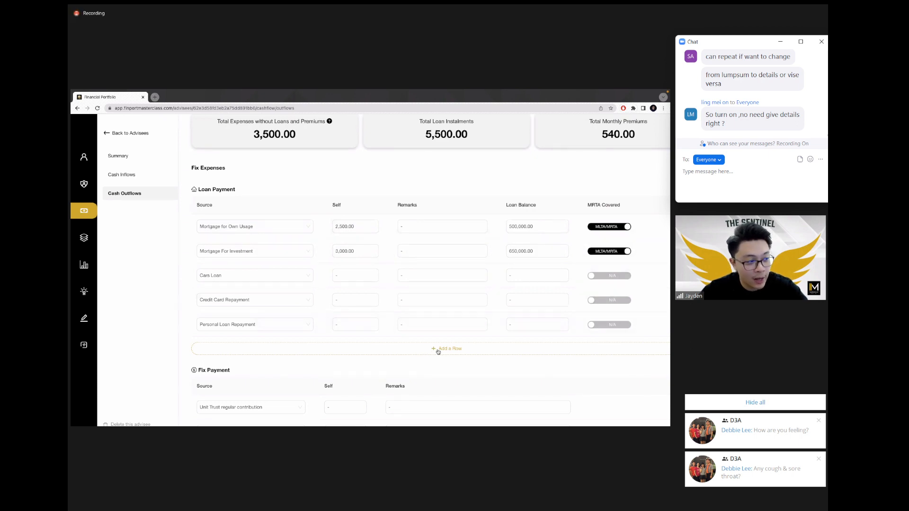
Step: Add a Mortgage For Investment loan row with a Self amount of 2,500, dismissing chat pop-ups
left_click(436, 351)
left_click(308, 347)
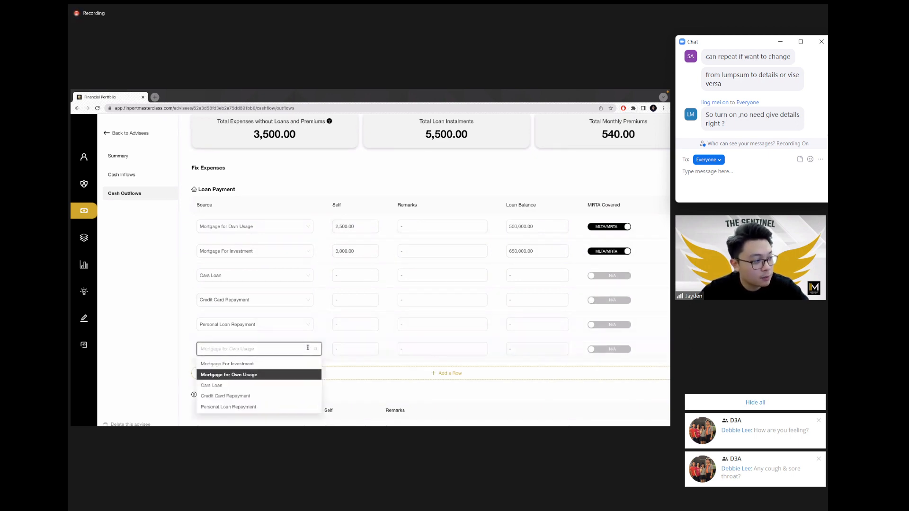
double_click(360, 346)
type("2")
left_click(794, 405)
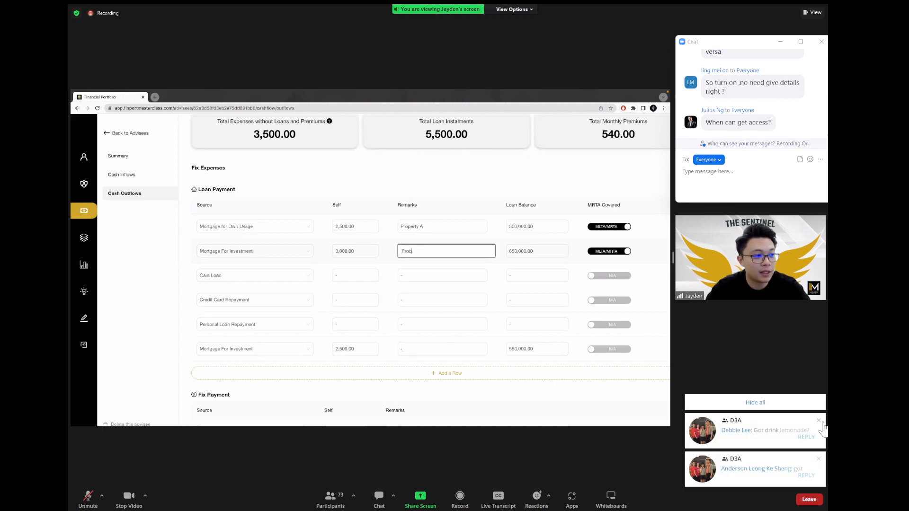
left_click(768, 402)
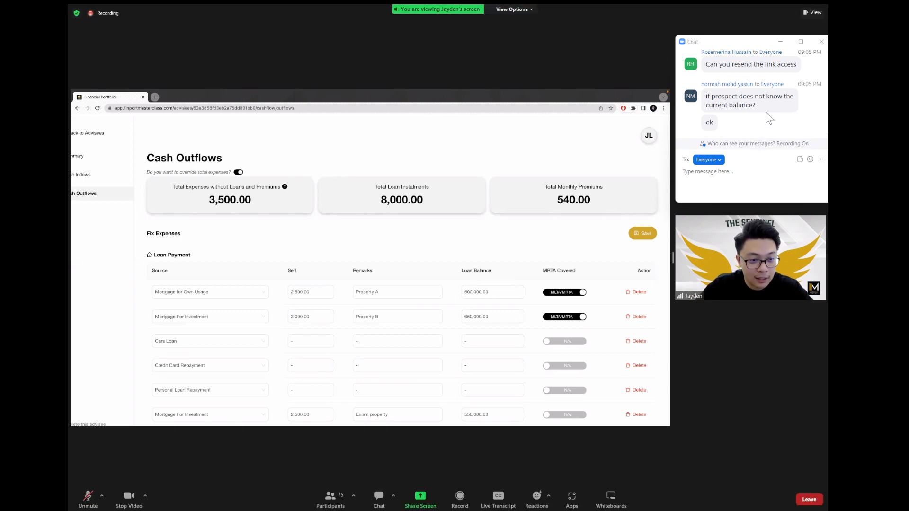
Step: Review the mortgage rows remarked Property B and Exam property, totalling 8,000.00 instalments
scroll(756, 136, "up", 1)
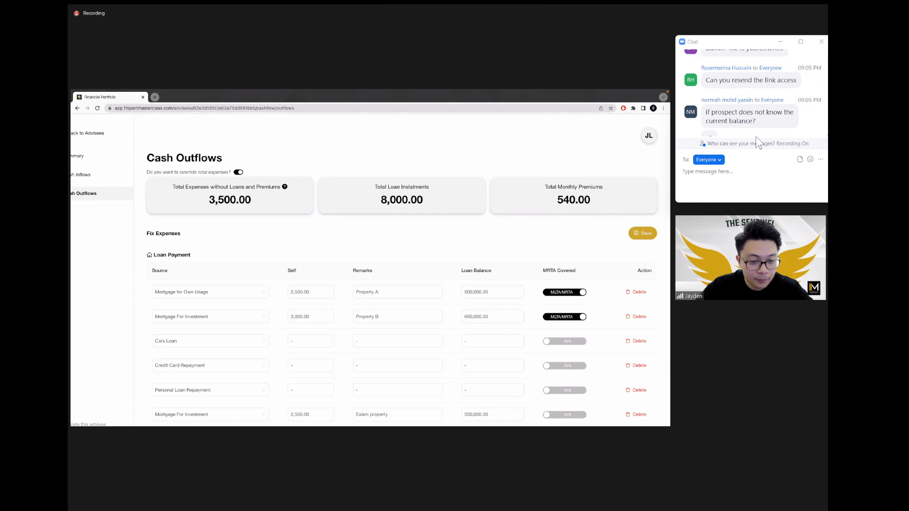
scroll(756, 126, "down", 1)
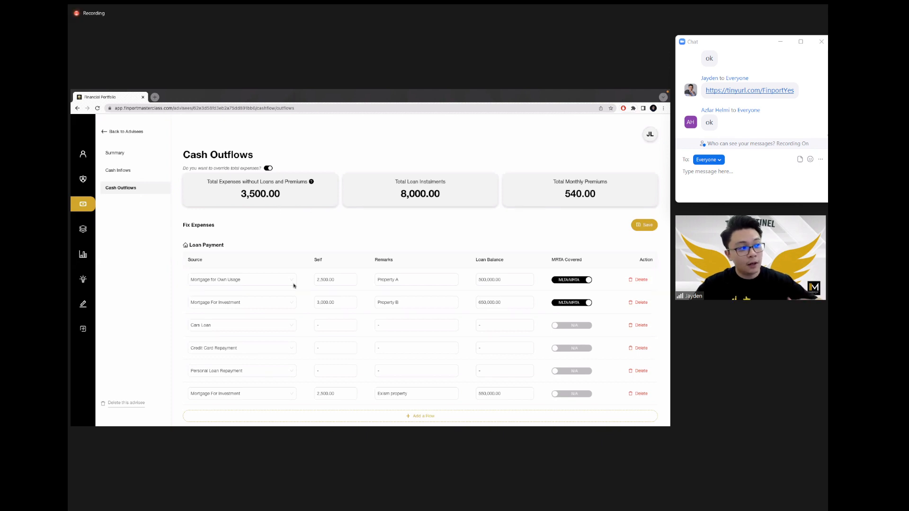
Step: Go to the advisee's Summary page from the sidebar person icon
left_click(84, 156)
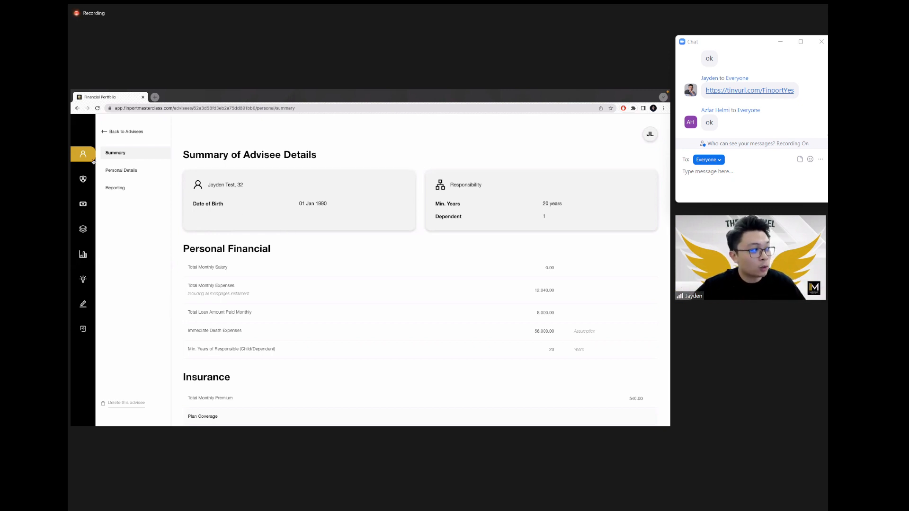
Step: Review Personal Details: family members and coverage (TPD 10–20 years, CI 3–5 years, IDE 50,000)
left_click(127, 171)
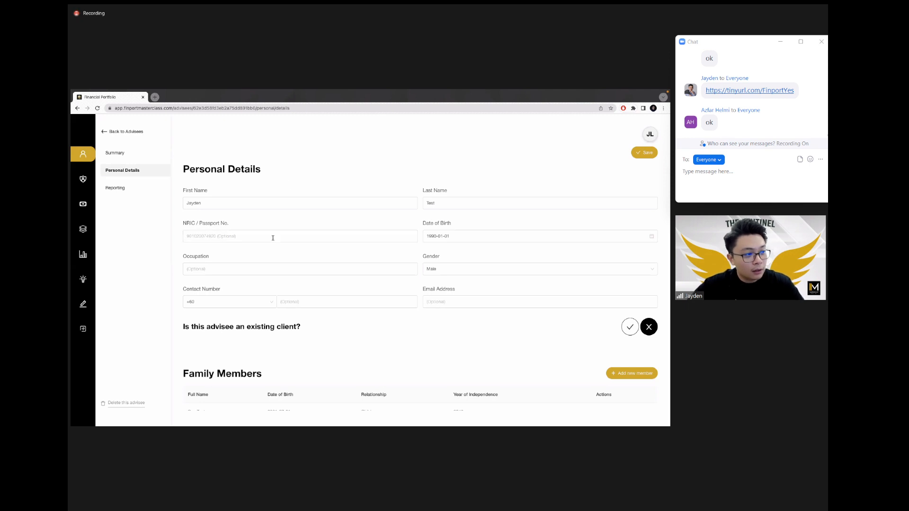
scroll(440, 217, "down", 3)
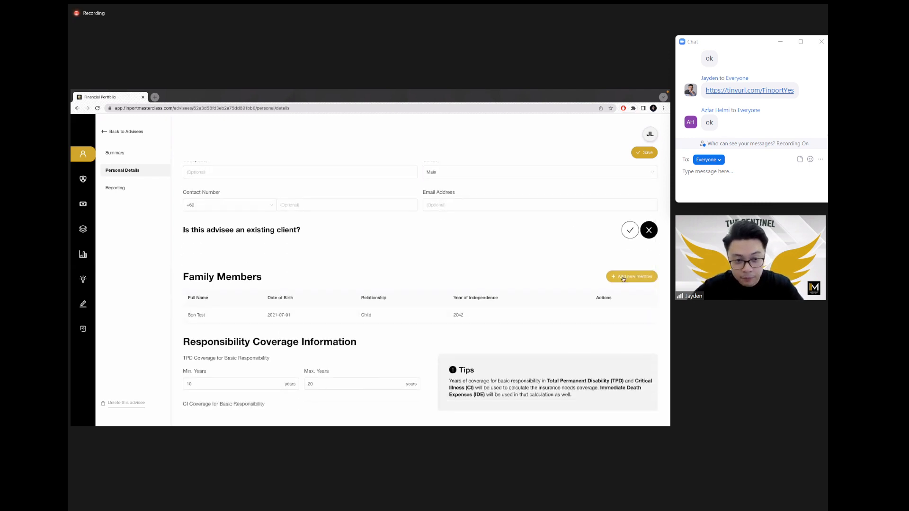
scroll(438, 244, "down", 3)
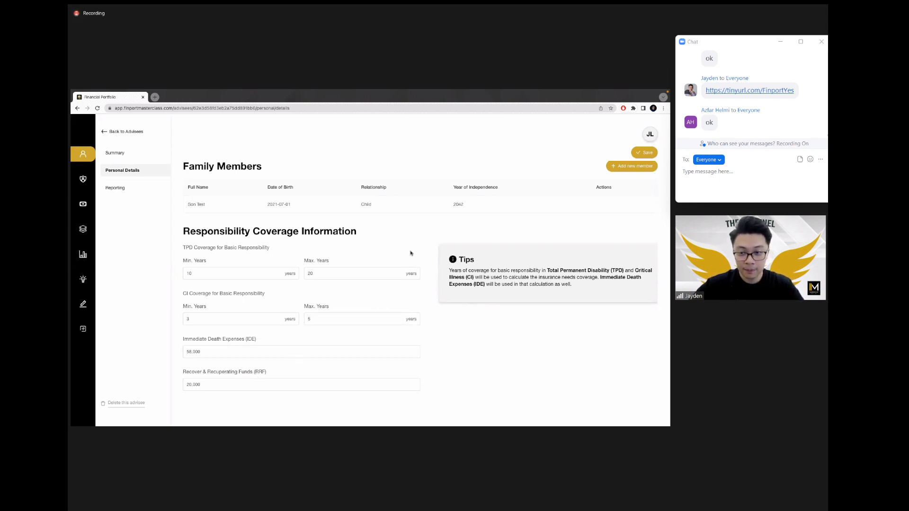
scroll(410, 253, "up", 4)
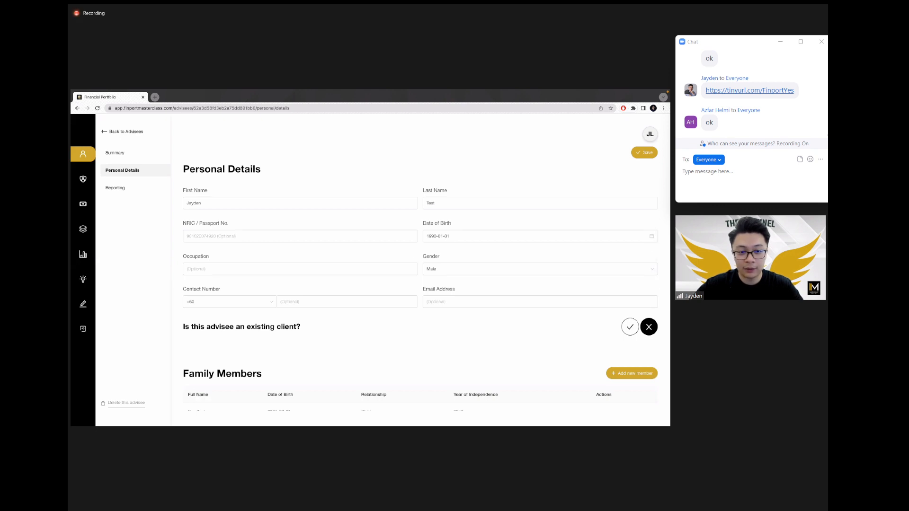
Step: Open the advisee's Reporting page and scroll down to the Risk Ratios tables
left_click(121, 192)
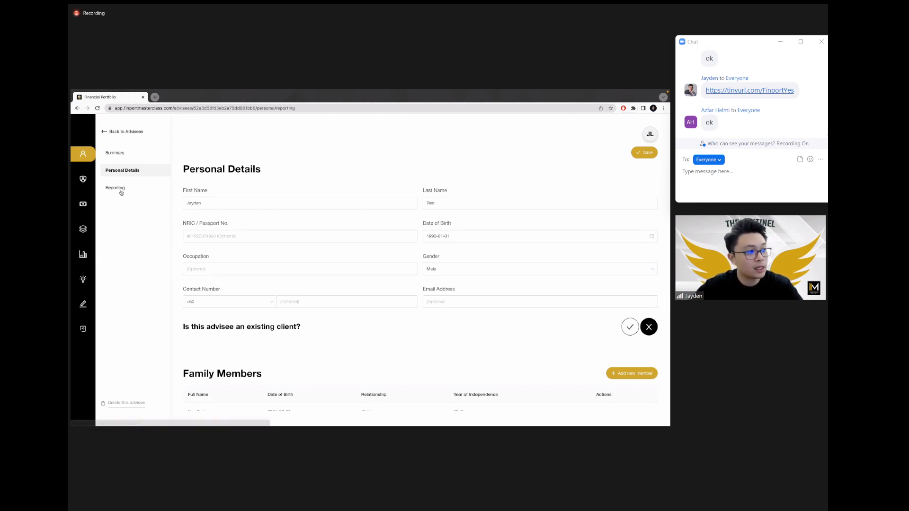
scroll(415, 256, "down", 2)
scroll(415, 255, "down", 2)
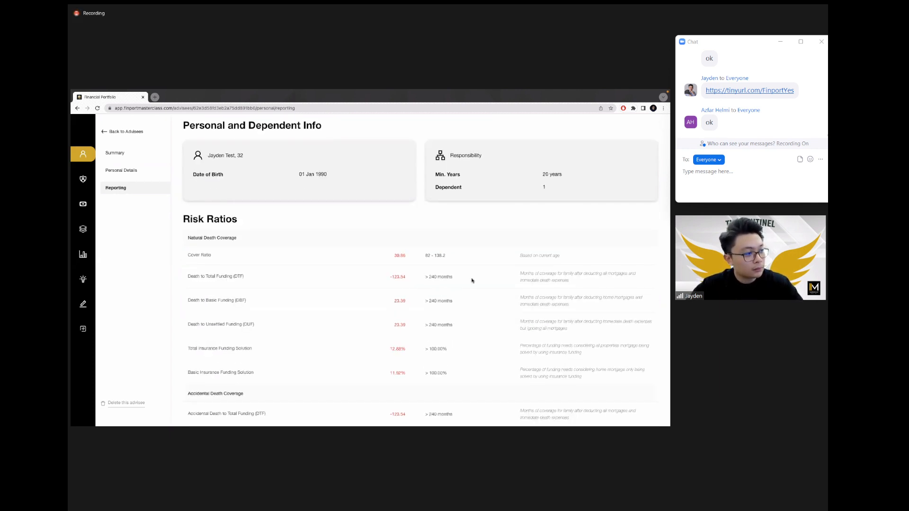
scroll(488, 276, "down", 1)
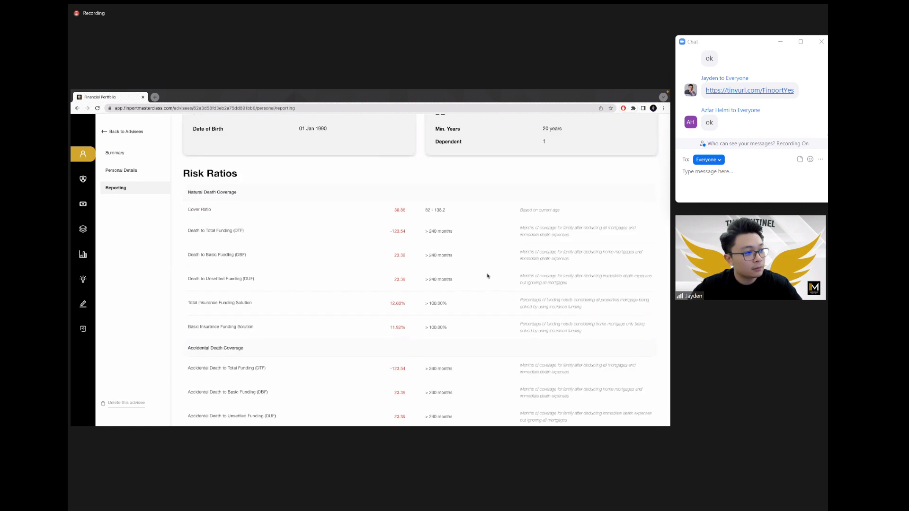
scroll(488, 276, "down", 1)
scroll(487, 276, "down", 1)
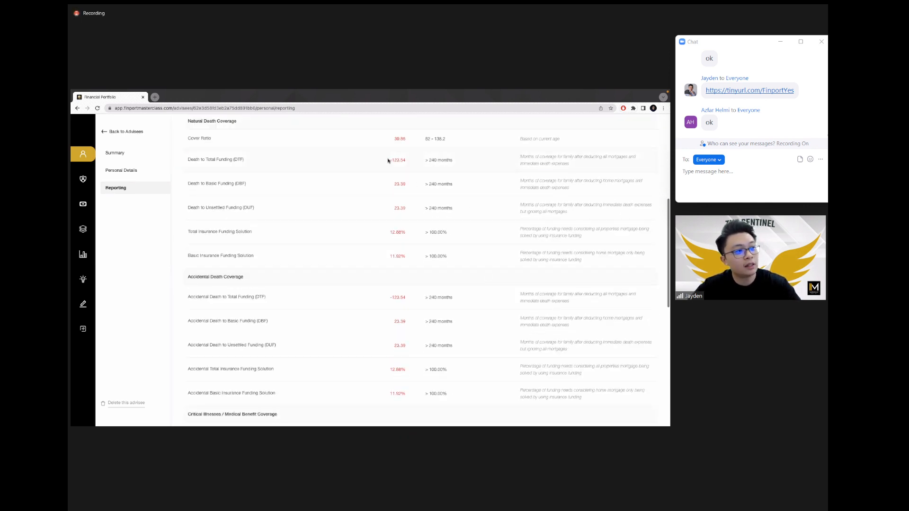
Step: Highlight the -123.54 risk ratio value, then return to the top of the Reporting page
left_click_drag(389, 159, 413, 160)
left_click(423, 169)
scroll(451, 222, "up", 1)
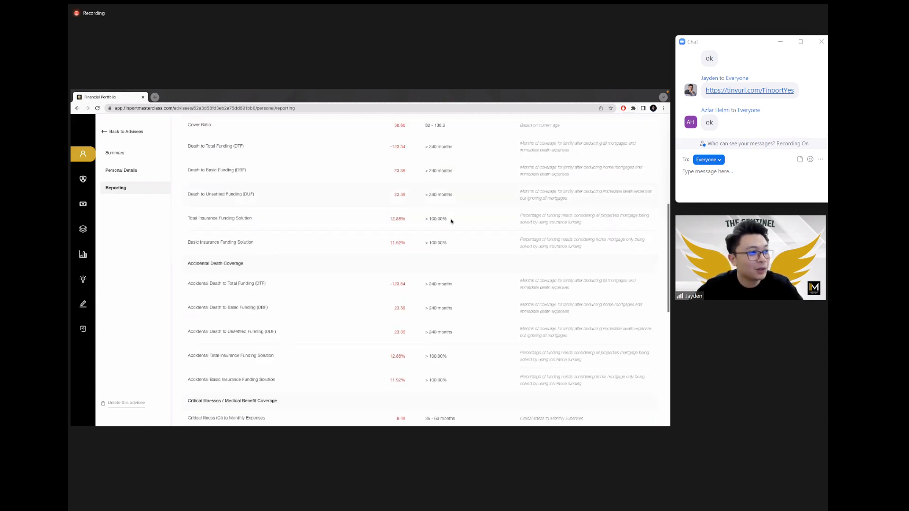
scroll(451, 221, "up", 3)
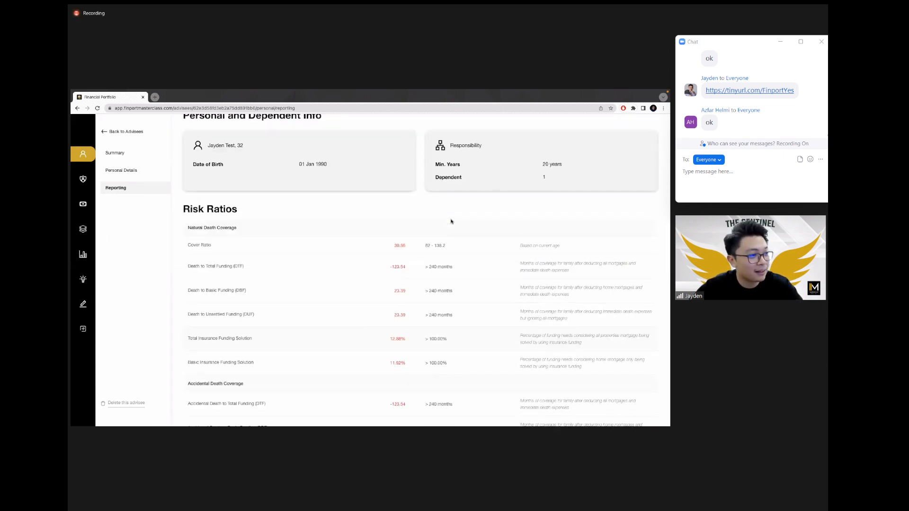
scroll(441, 268, "down", 9)
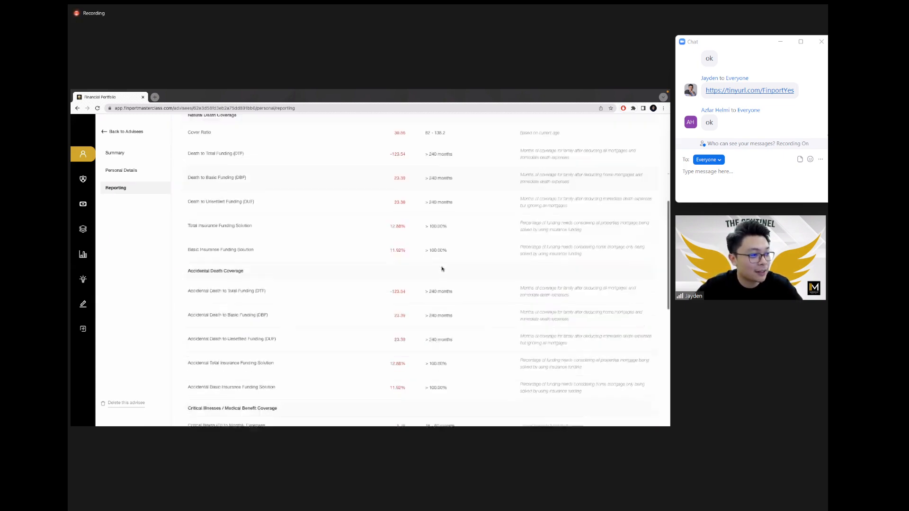
scroll(441, 269, "down", 3)
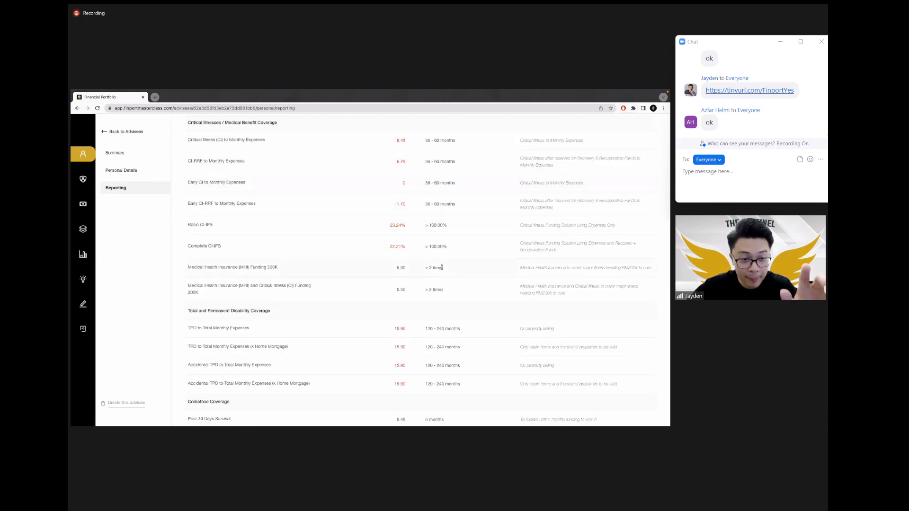
scroll(441, 279, "up", 15)
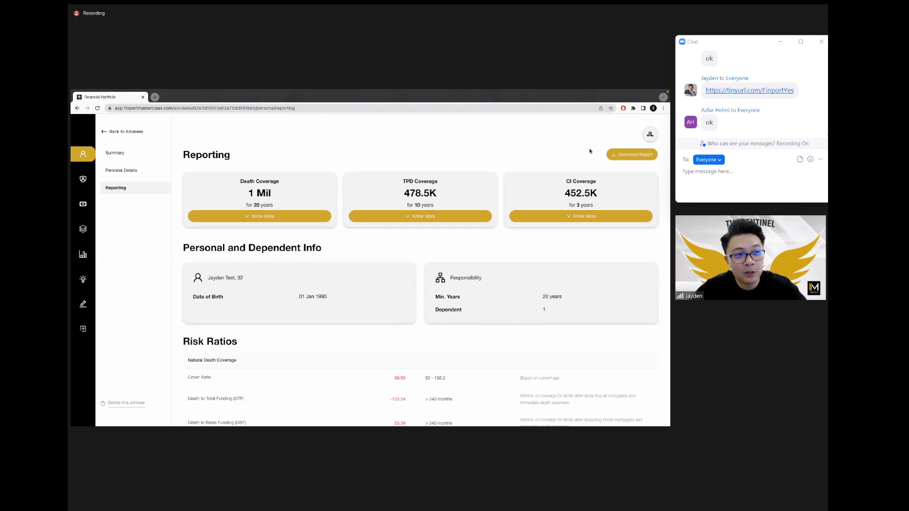
Step: Generate the advisee's Financial Analysis Report and decline saving so the PDF opens in a new tab
left_click(632, 158)
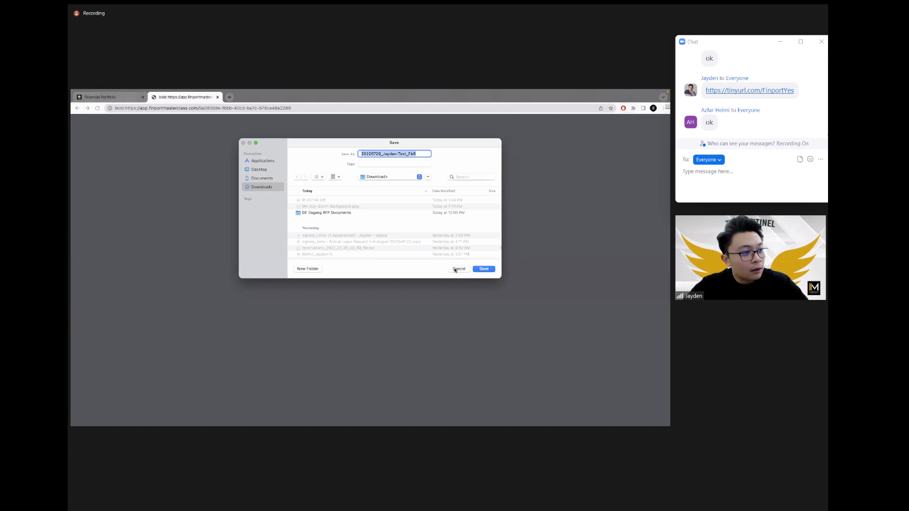
left_click(458, 269)
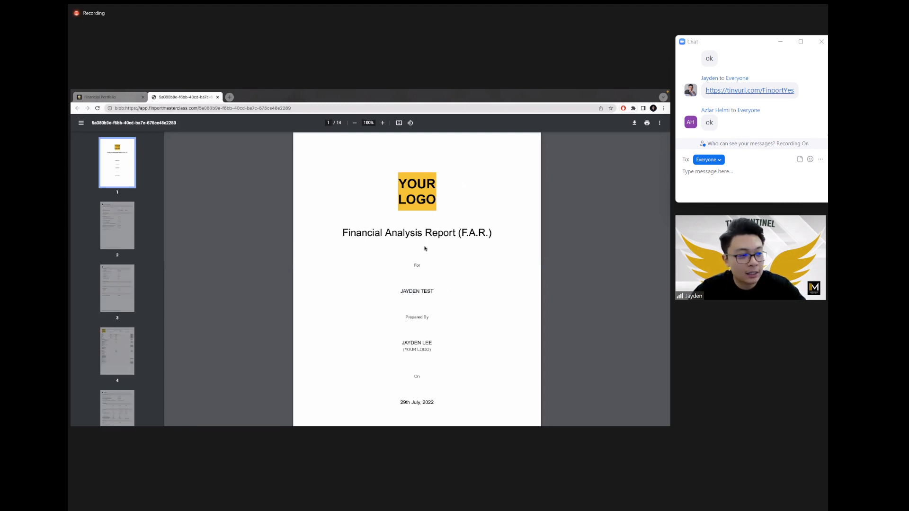
Step: Mark the preparer's name on the report cover and scroll through the following pages
scroll(424, 248, "down", 2)
mouse_move(400, 305)
left_mouse_down()
mouse_move(431, 312)
mouse_move(401, 315)
left_mouse_up()
left_click(429, 317)
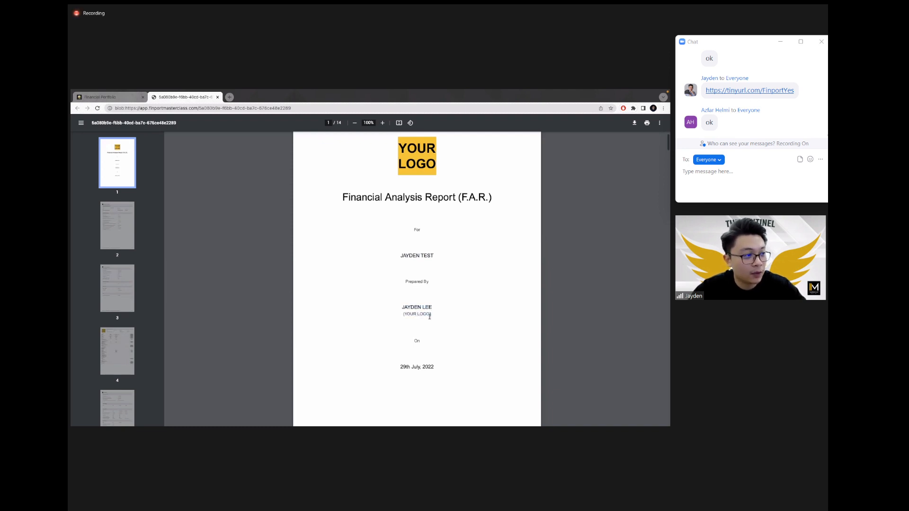
scroll(477, 298, "down", 4)
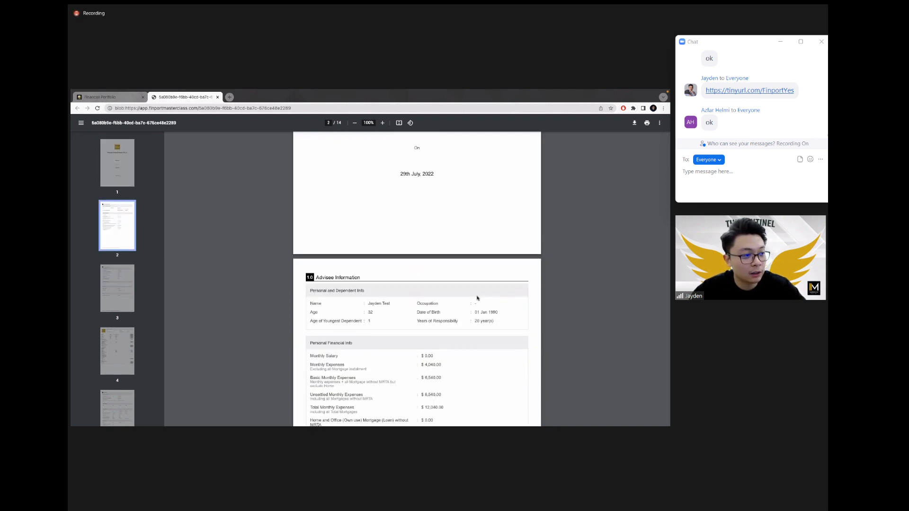
scroll(477, 297, "down", 7)
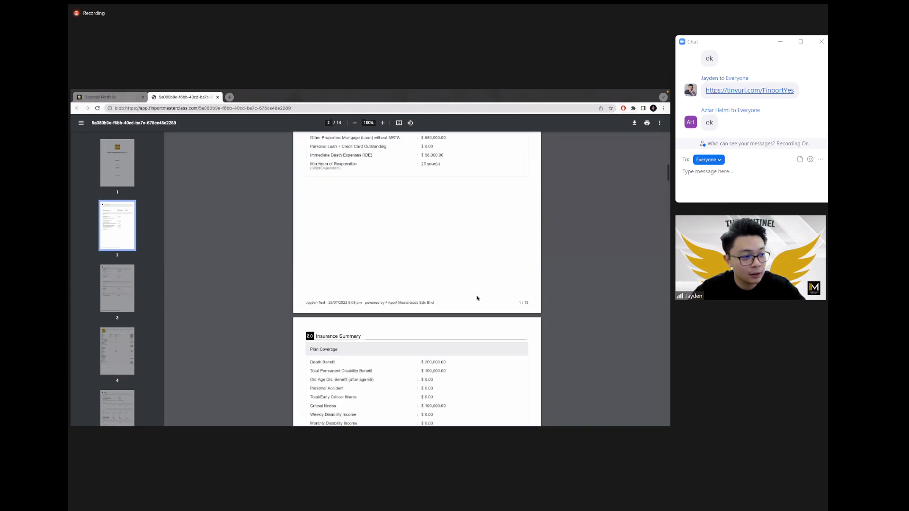
scroll(477, 298, "down", 8)
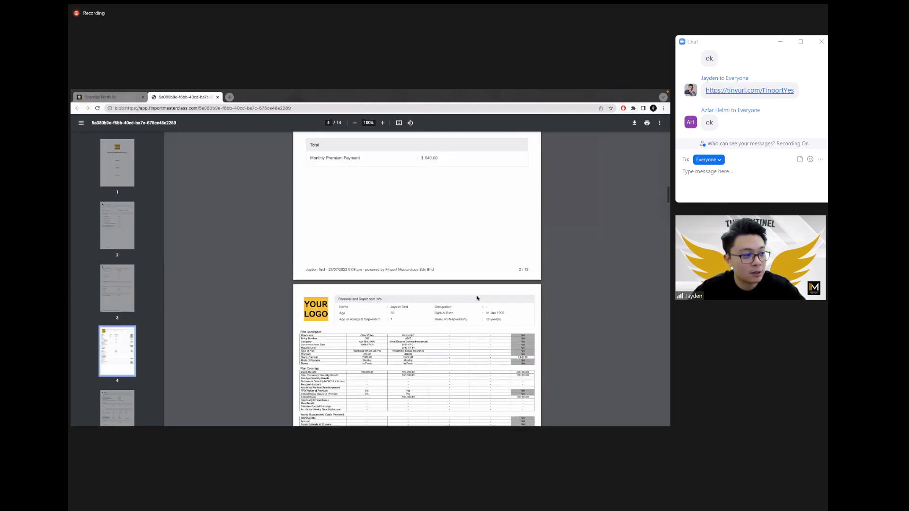
scroll(477, 298, "down", 1)
scroll(388, 276, "up", 4, "ctrl")
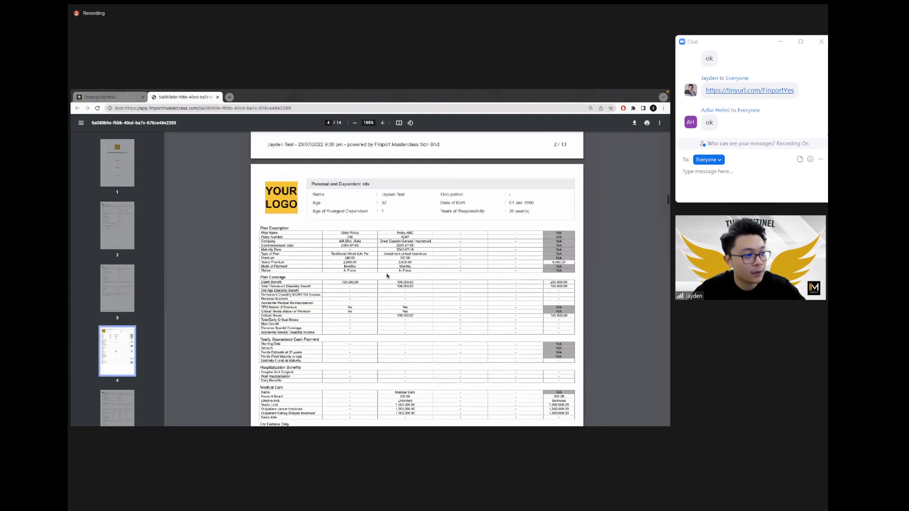
scroll(387, 276, "up", 3, "ctrl")
scroll(386, 275, "down", 4, "ctrl")
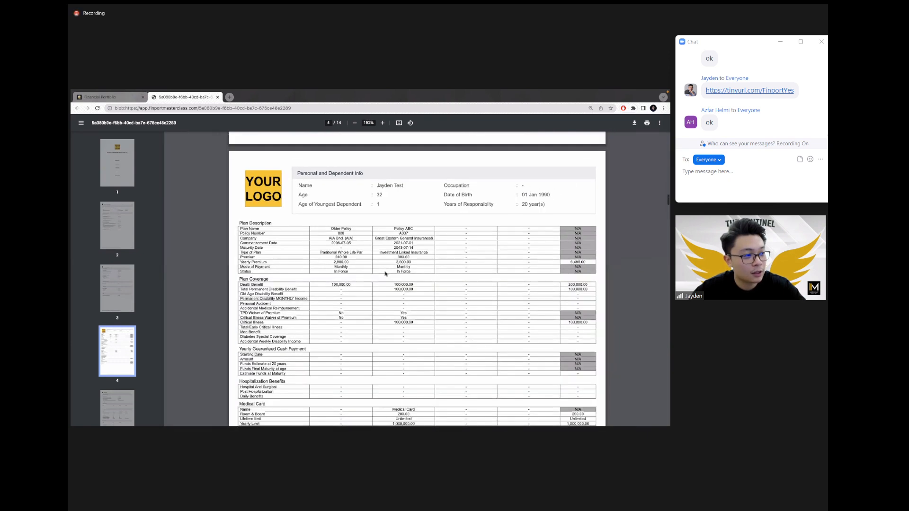
scroll(386, 273, "down", 2, "ctrl")
scroll(385, 274, "down", 10)
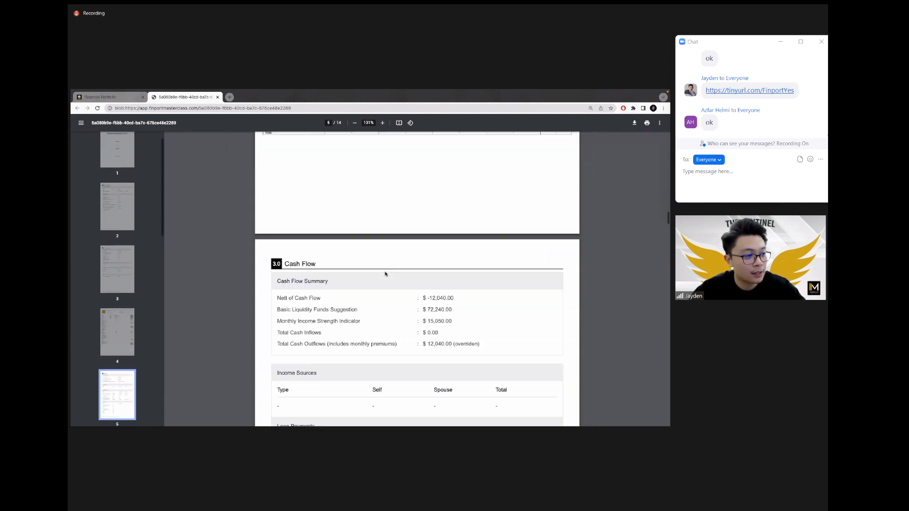
scroll(386, 274, "down", 6)
scroll(385, 274, "up", 3)
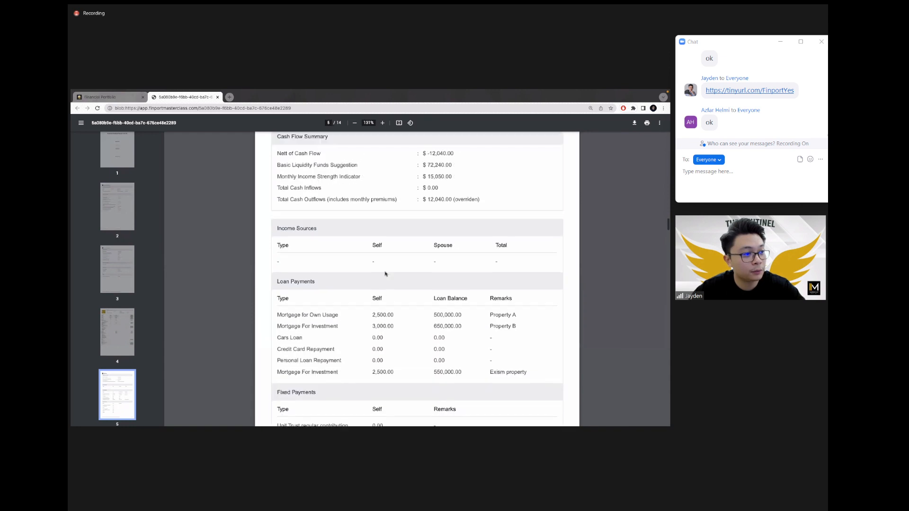
Step: Highlight the loan payment rows, then scroll back to the page 4 plan comparison table
left_click_drag(495, 314, 529, 379)
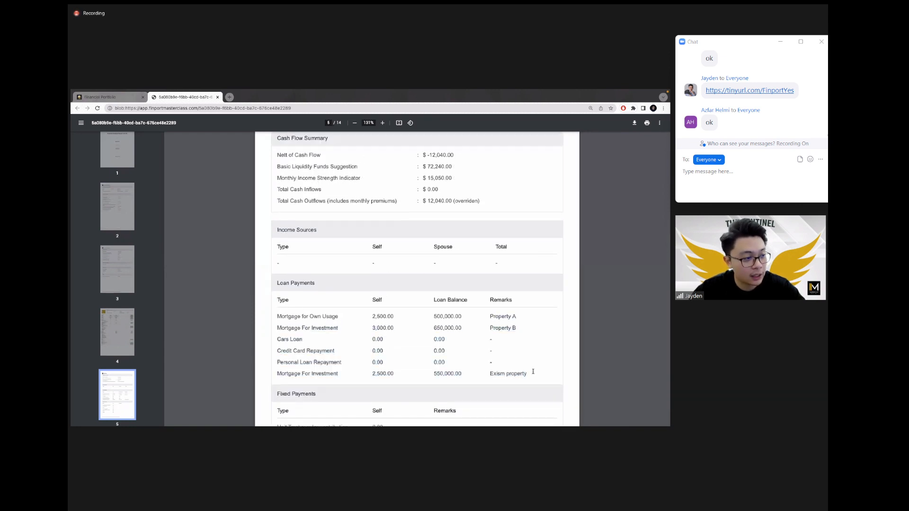
scroll(422, 290, "down", 15)
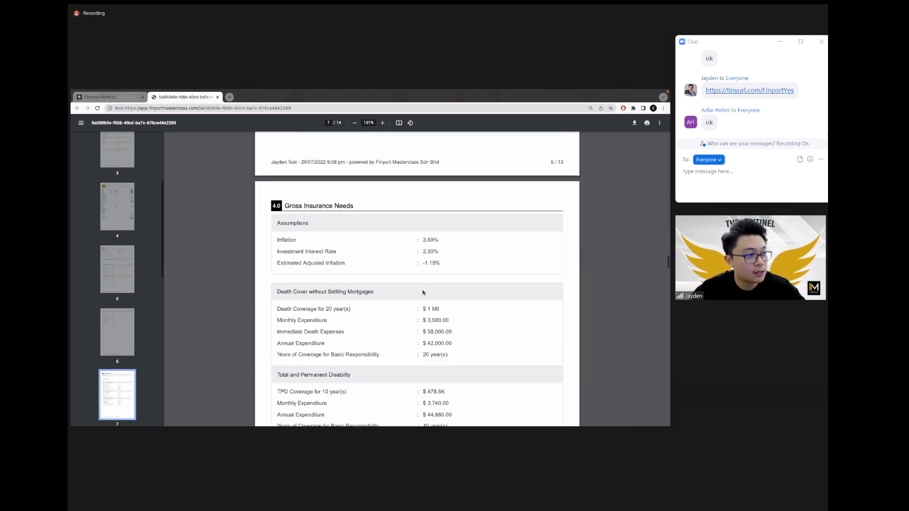
scroll(423, 292, "down", 10)
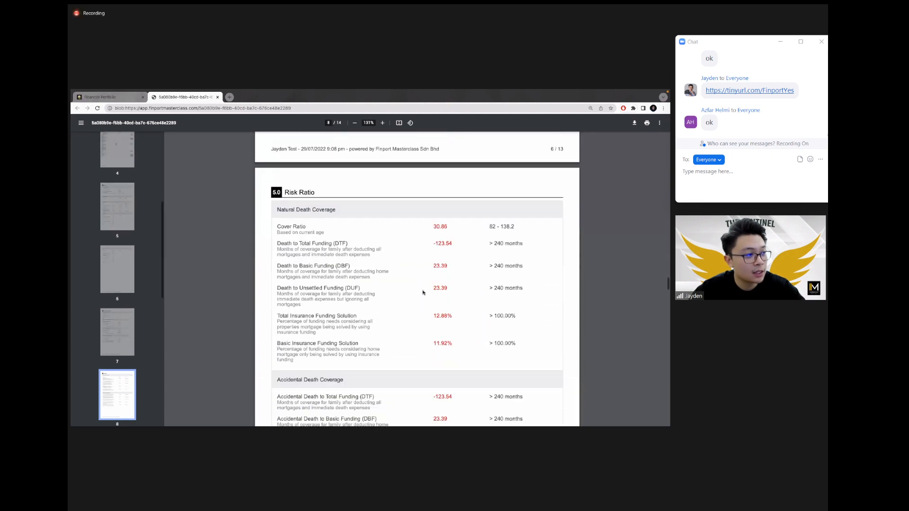
scroll(444, 247, "down", 18)
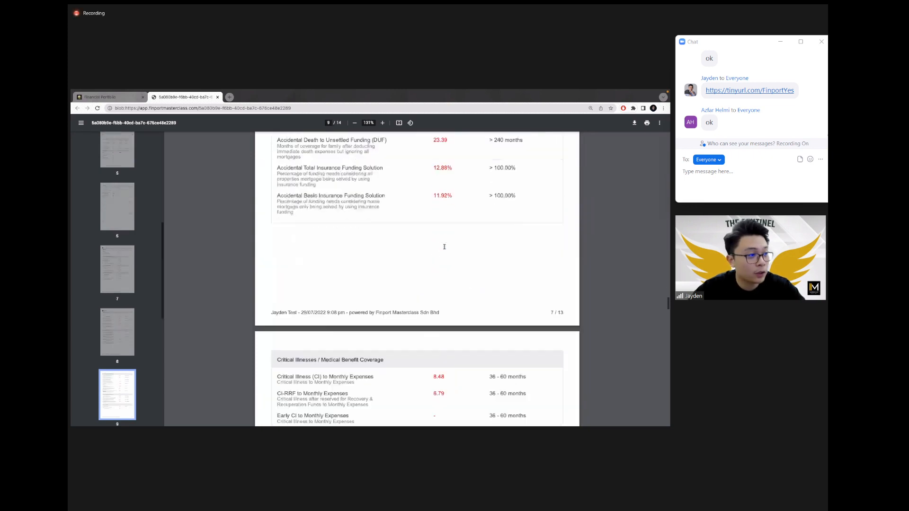
scroll(444, 246, "down", 18)
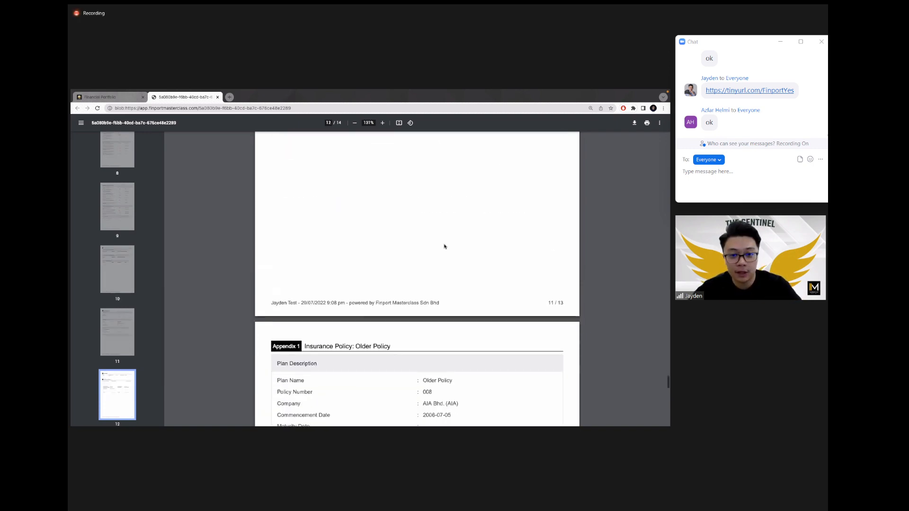
scroll(444, 247, "up", 18)
scroll(444, 247, "up", 20)
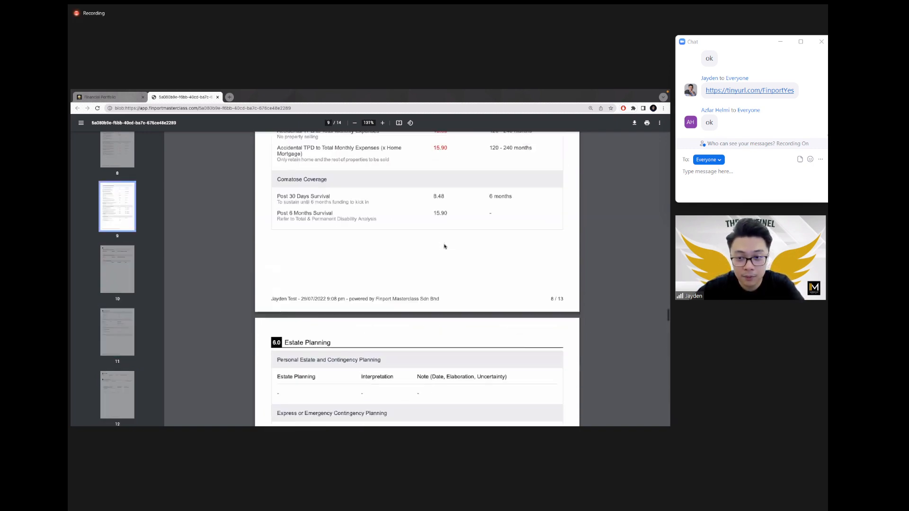
scroll(432, 294, "up", 20)
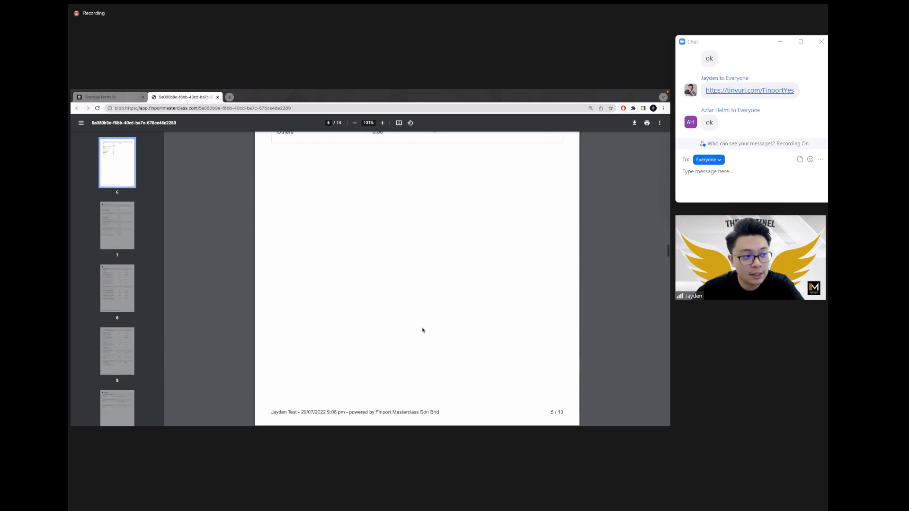
scroll(423, 329, "up", 3)
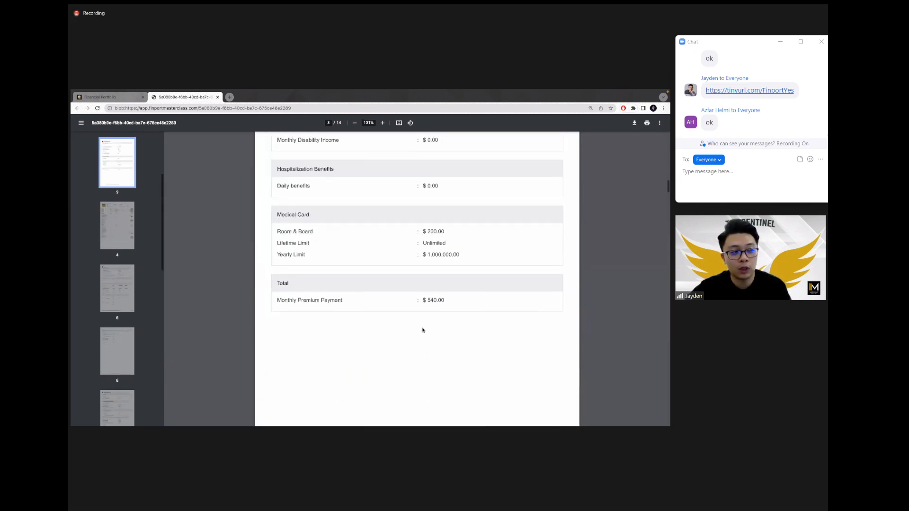
scroll(422, 330, "down", 6)
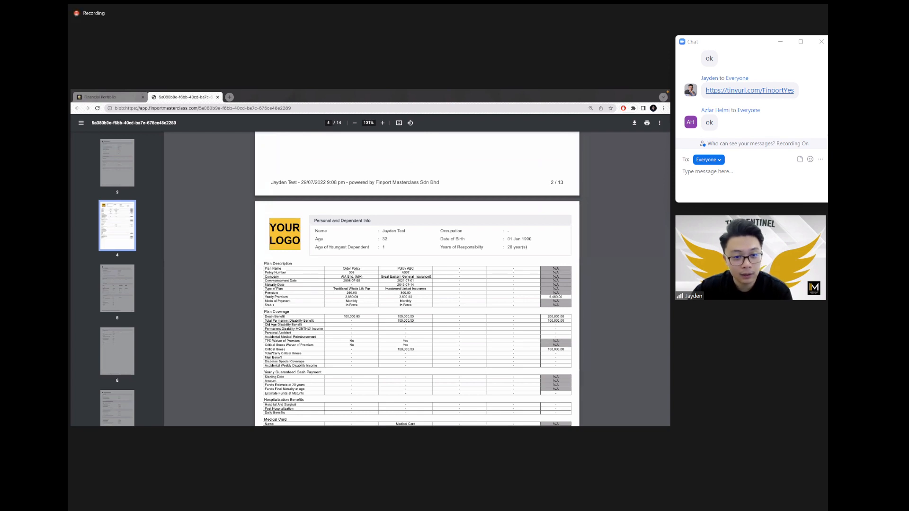
scroll(514, 235, "down", 2)
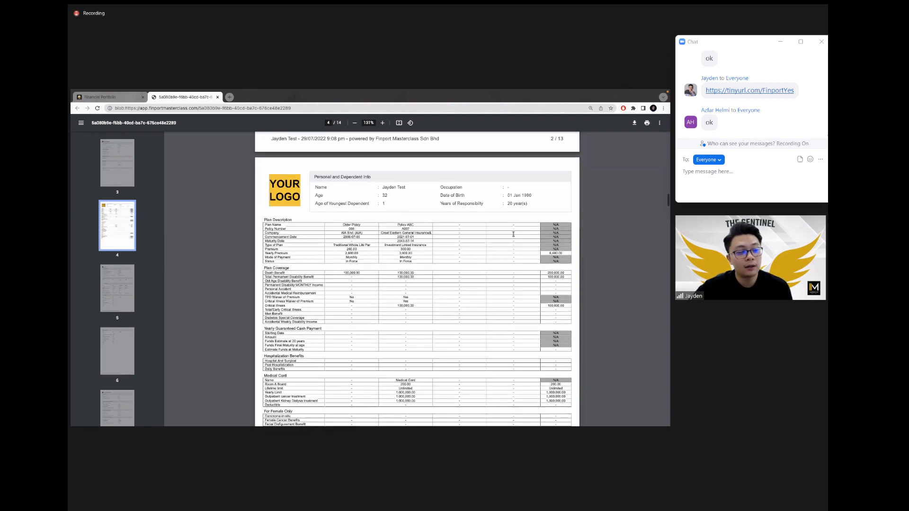
scroll(513, 234, "up", 1)
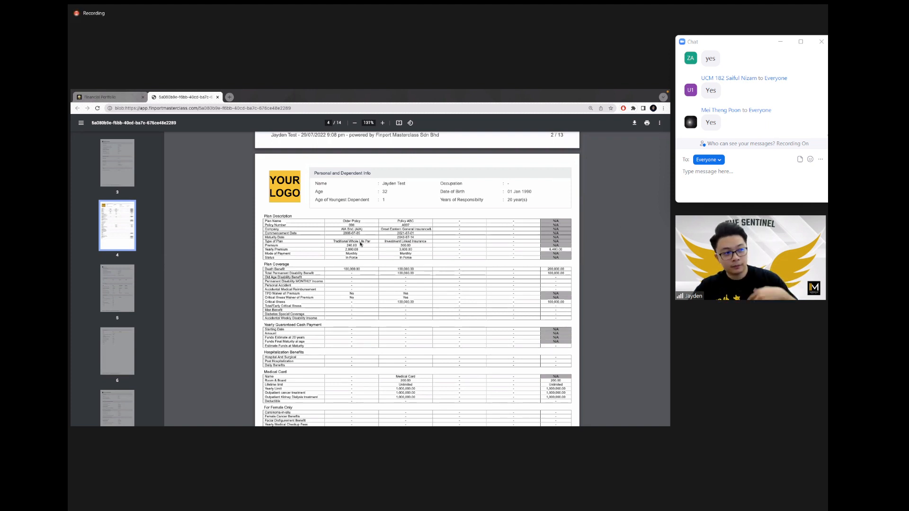
Step: Close the report PDF and open the advisee's Cash Outflows loan payment table via Cash Inflows
left_click(217, 97)
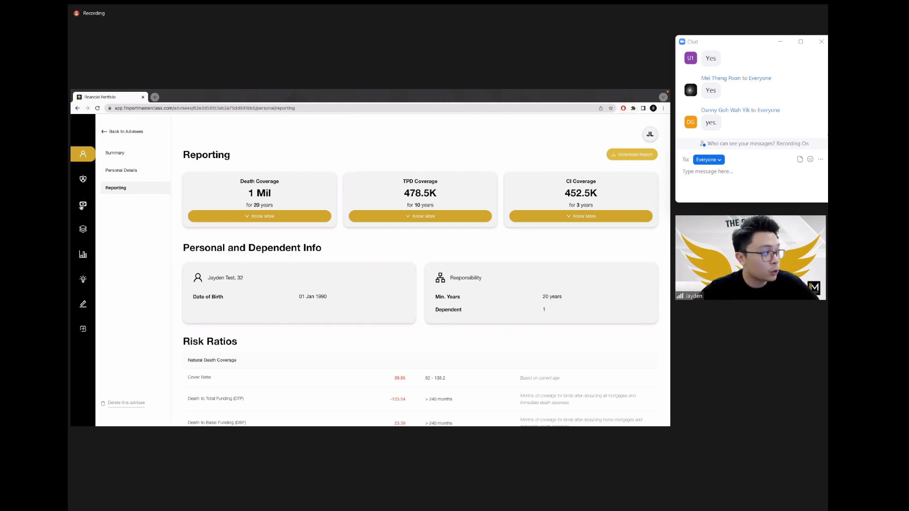
left_click(82, 204)
left_click(119, 170)
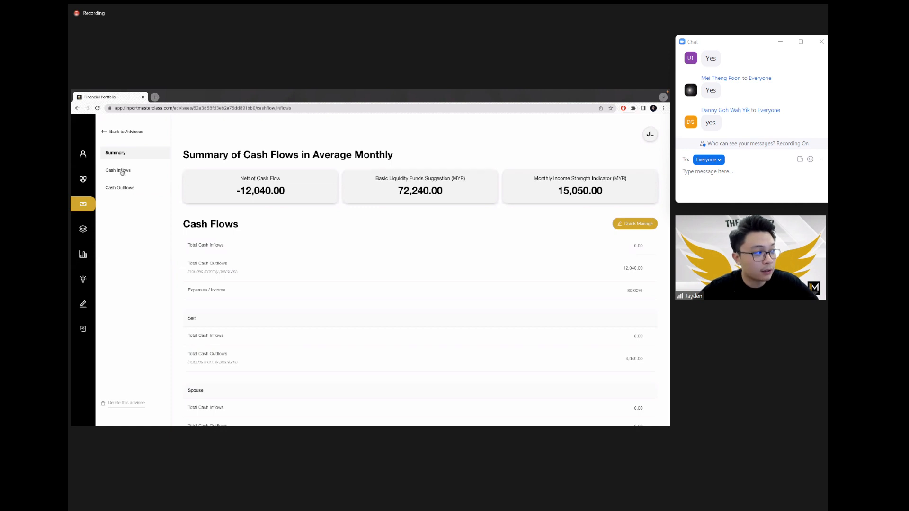
left_click(120, 188)
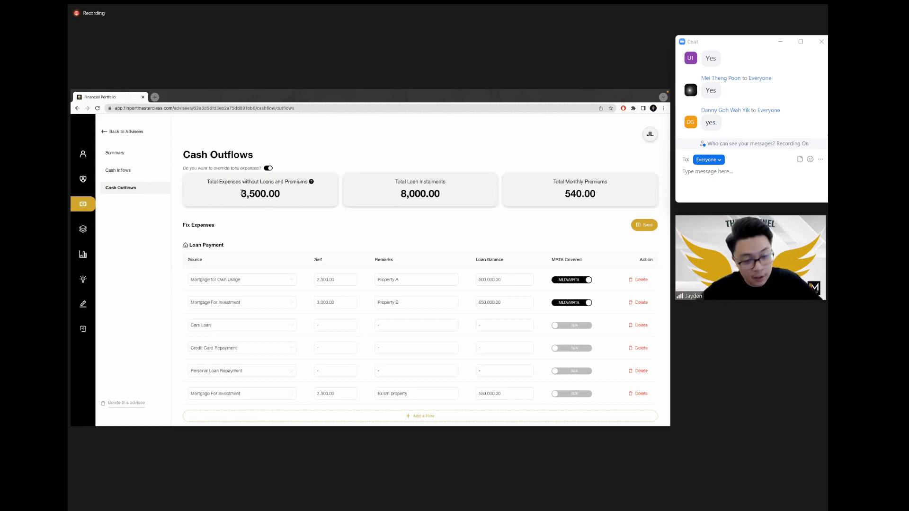
Step: Change the last mortgage's loan balance from 550,000 to 400,000.00
left_click_drag(240, 196, 282, 197)
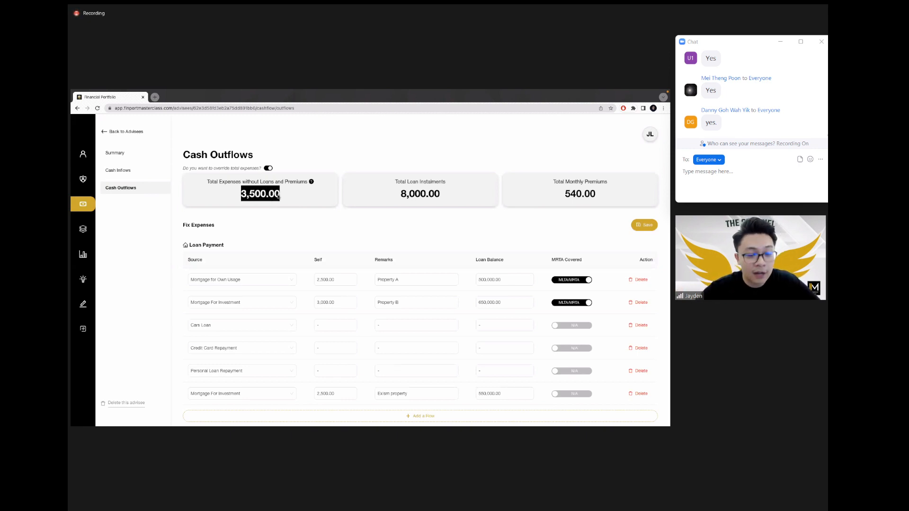
left_click(281, 197)
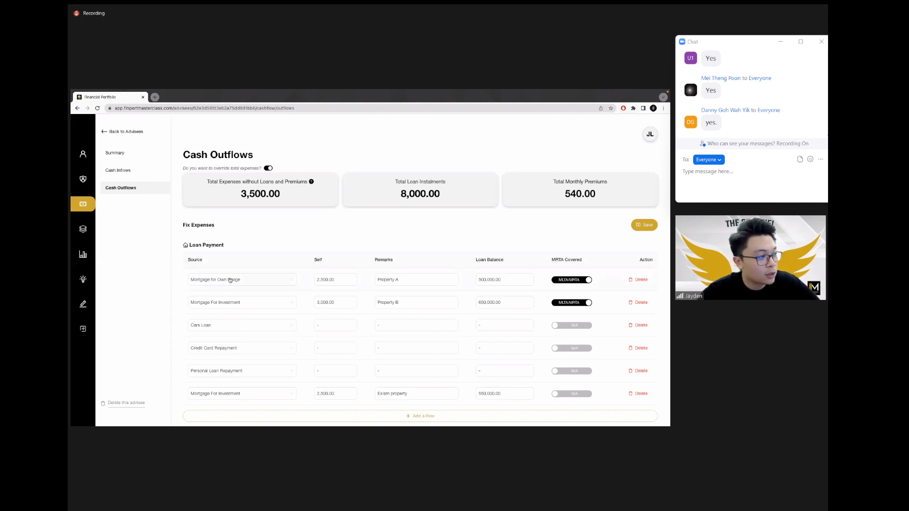
scroll(231, 279, "down", 1)
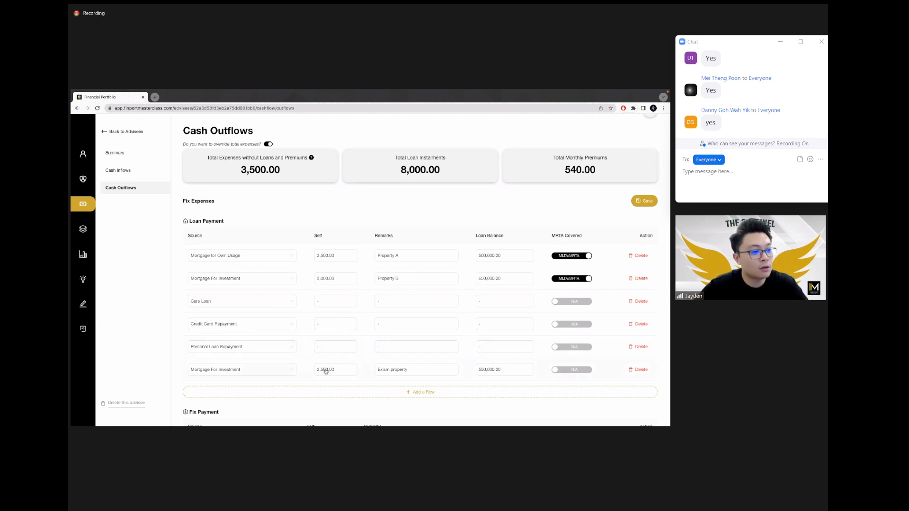
left_click(487, 369)
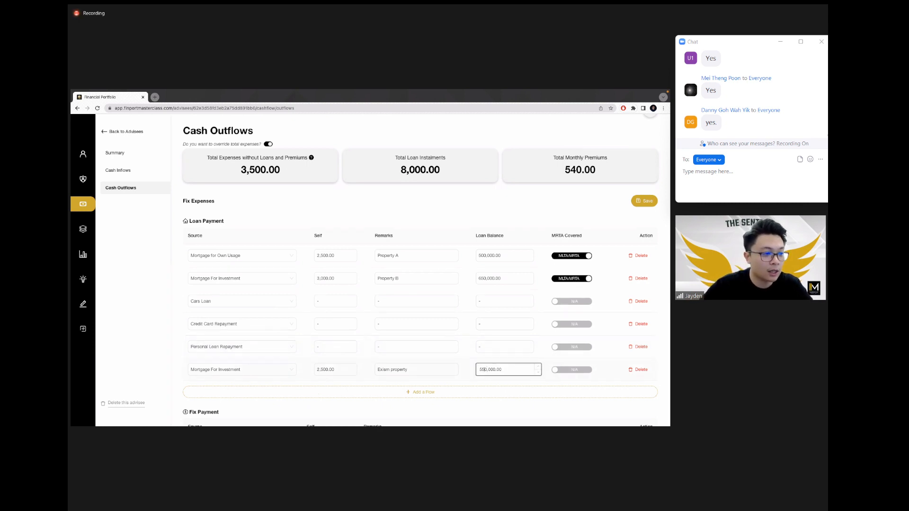
type("40")
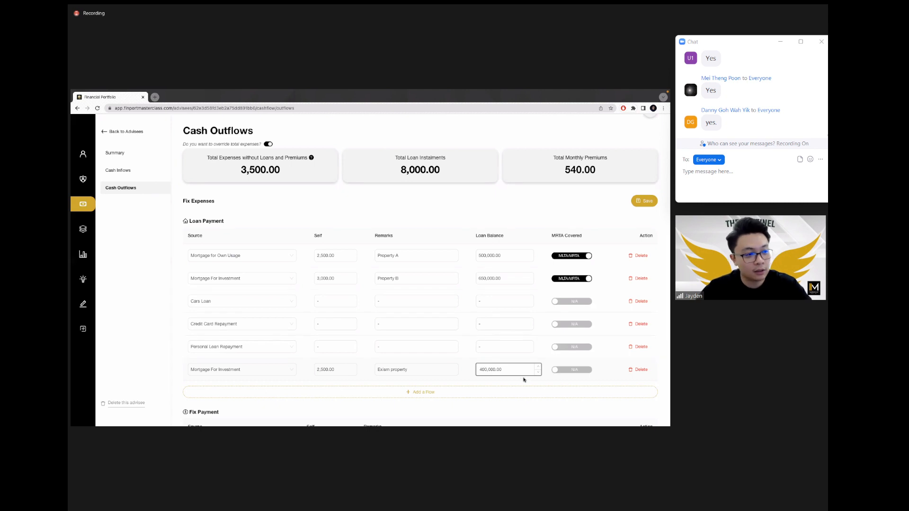
left_click(526, 381)
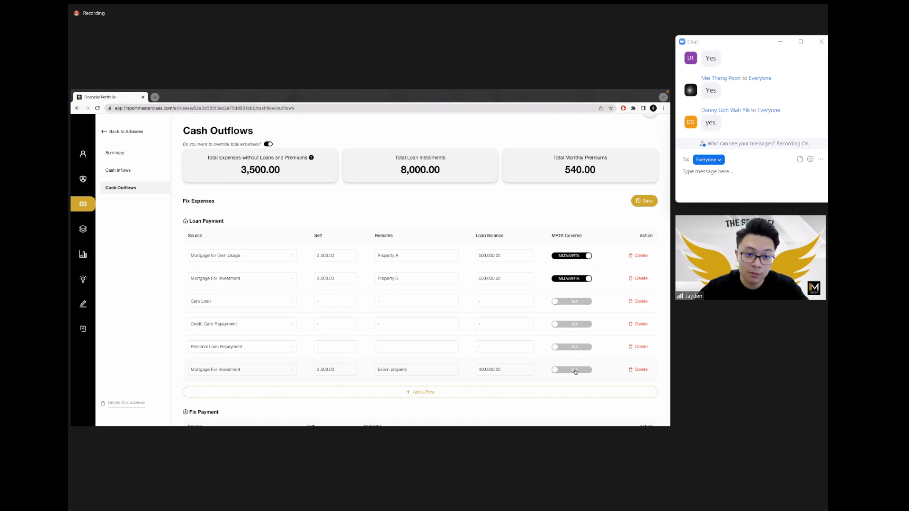
Step: Leave that mortgage without MRTA cover and save the cash outflows
left_click(574, 371)
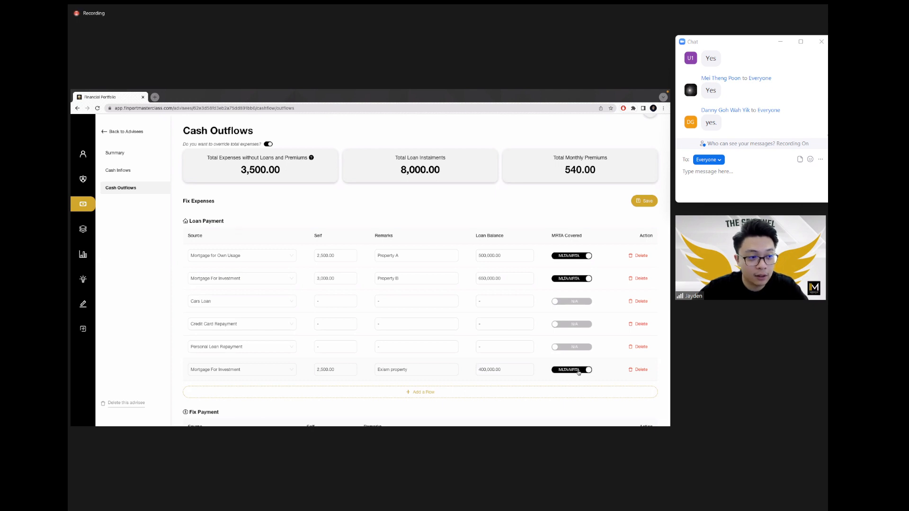
left_click(578, 372)
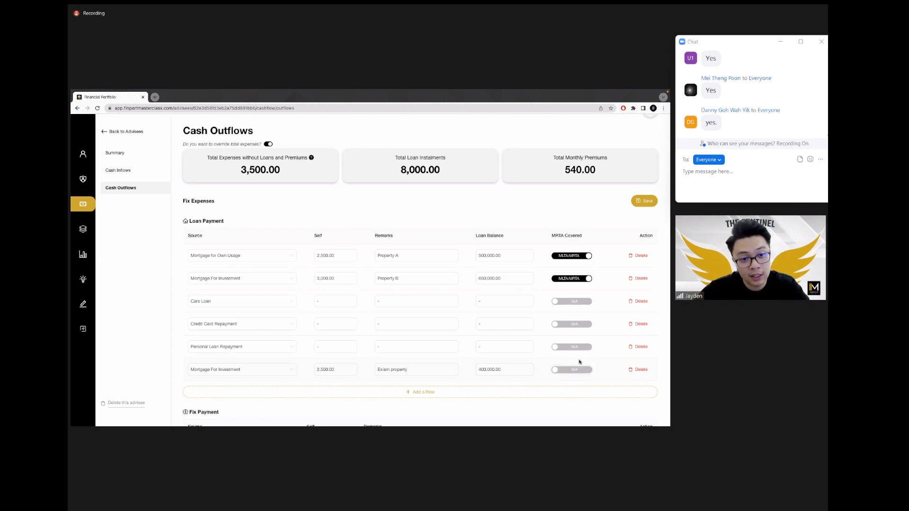
left_click(645, 204)
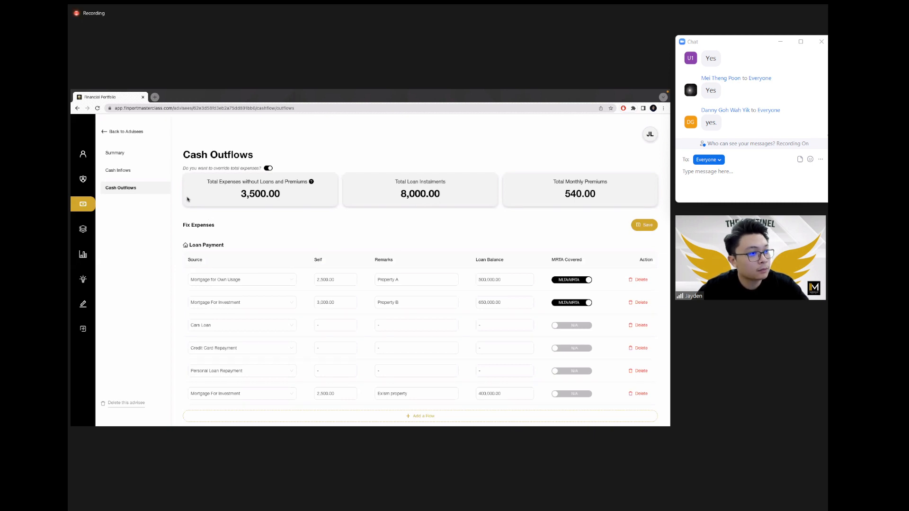
Step: Review the Owned Policies list and the 008 Older Policy details, then open the advisee's summary
left_click(82, 179)
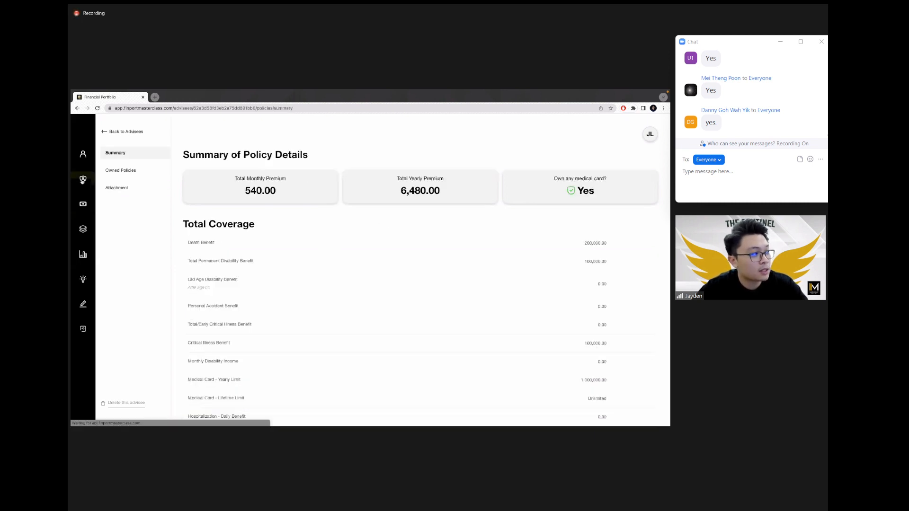
left_click(132, 170)
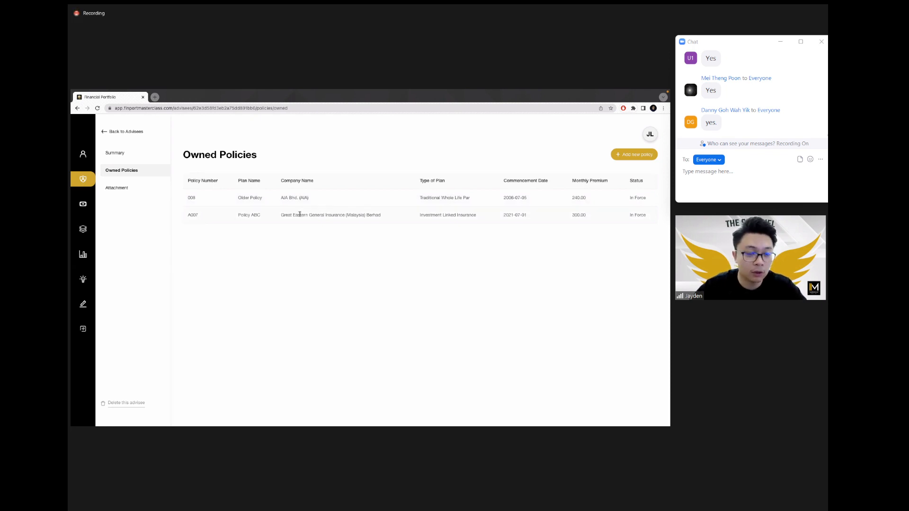
left_click(397, 202)
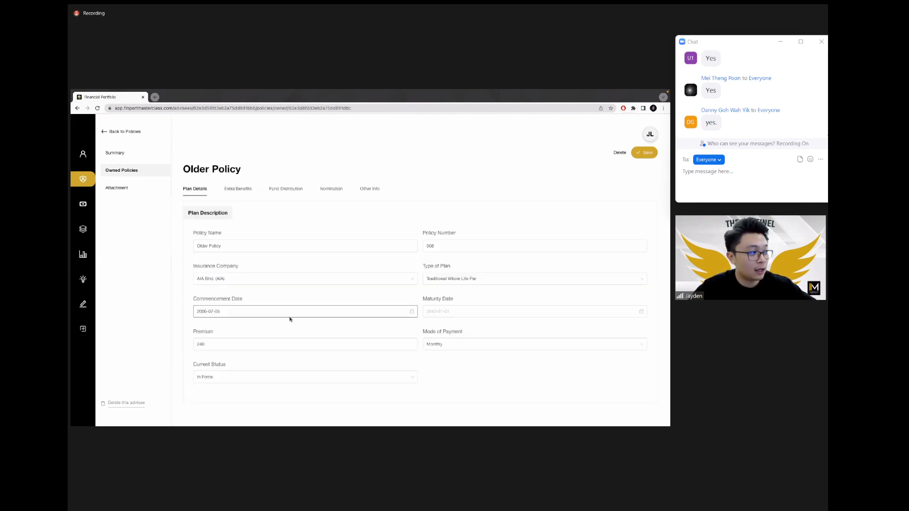
scroll(290, 319, "down", 2)
scroll(291, 319, "up", 2)
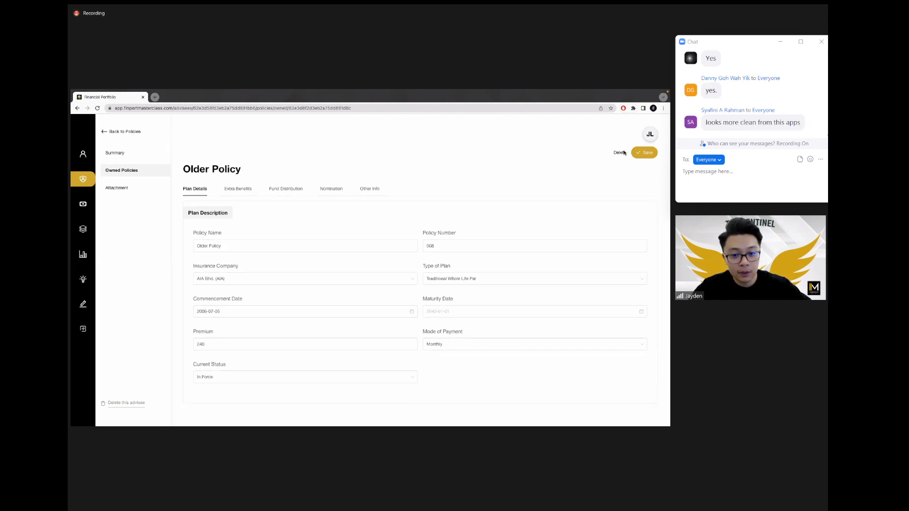
left_click(126, 170)
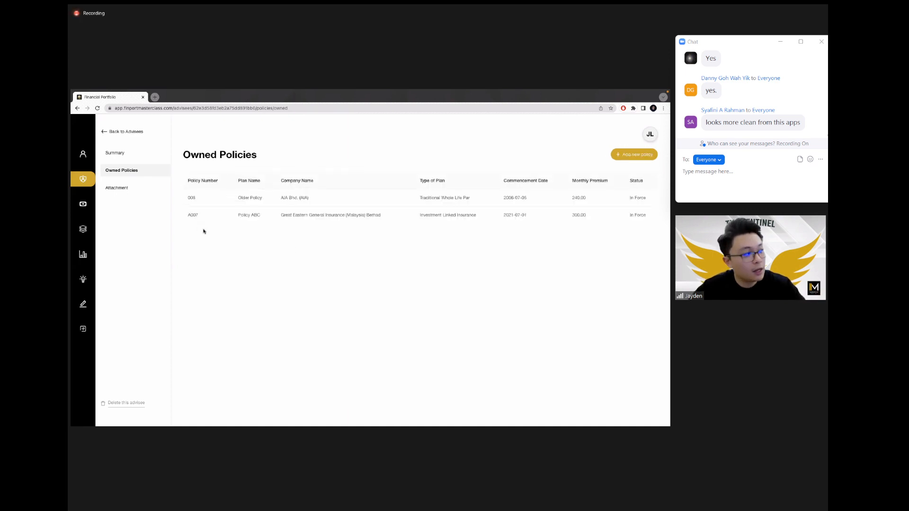
left_click(84, 156)
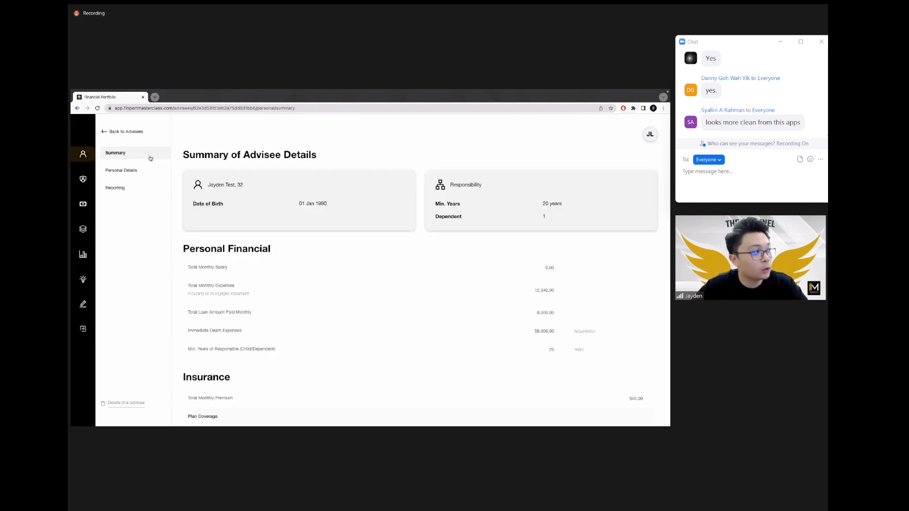
Step: Go through Personal Details to the Reporting page and download the report again
left_click(130, 173)
left_click(124, 189)
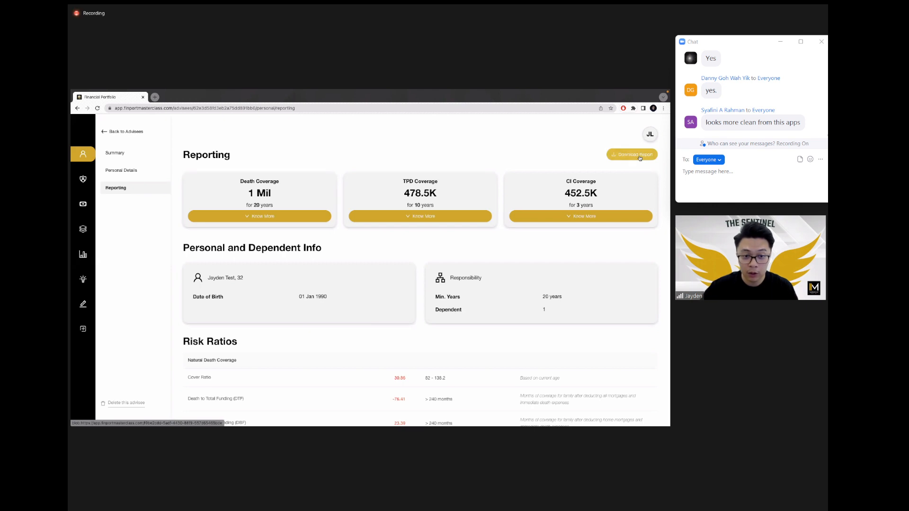
left_click(629, 156)
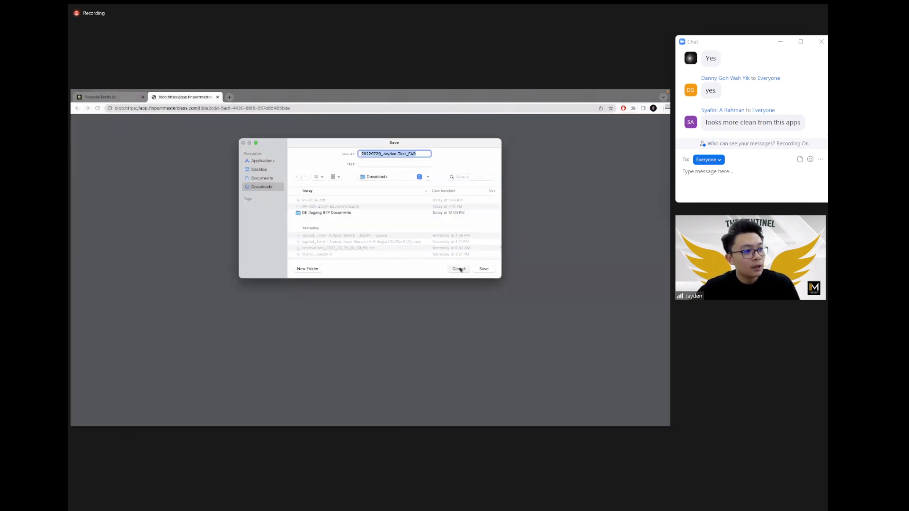
Step: Dismiss the save dialog and scroll the regenerated PDF to page 4
left_click(460, 267)
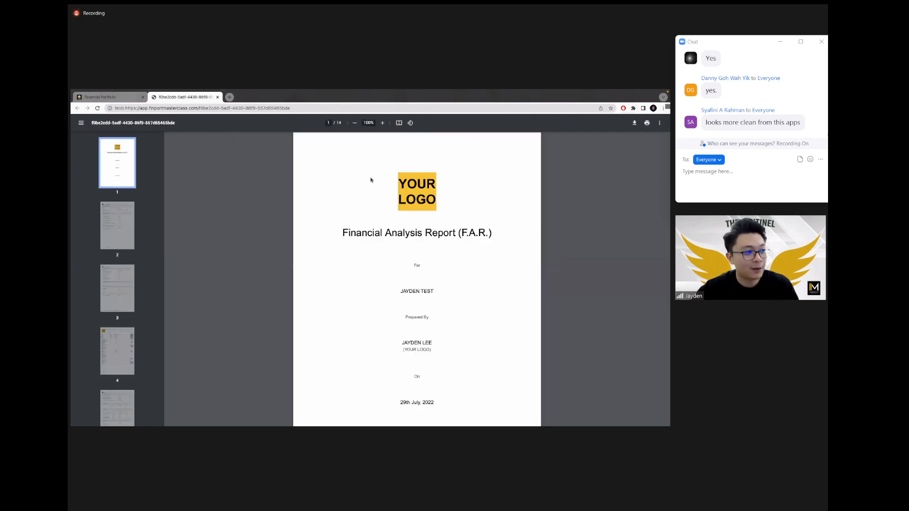
scroll(371, 180, "down", 7)
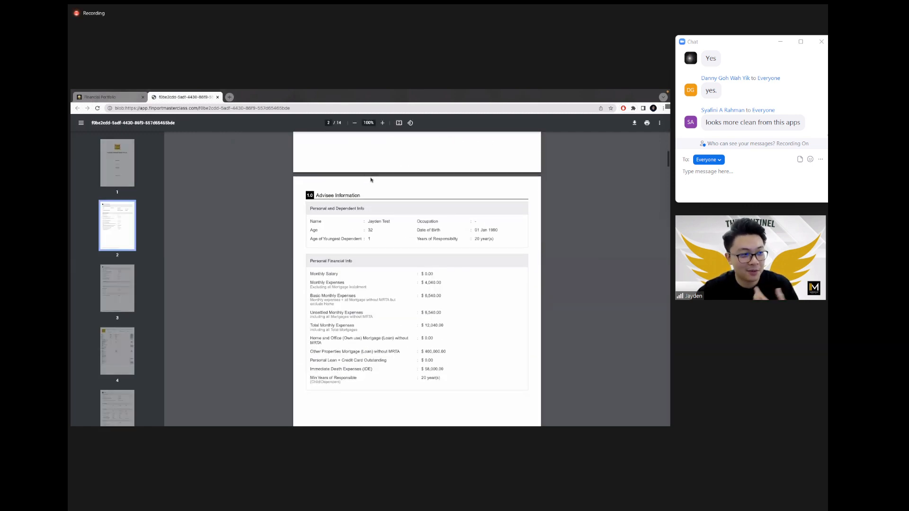
scroll(371, 180, "down", 10)
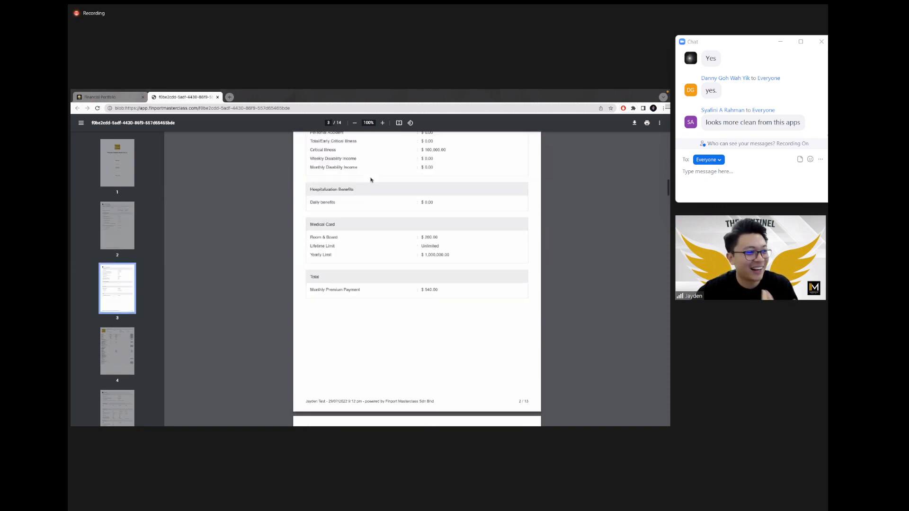
scroll(371, 180, "down", 6)
scroll(371, 180, "up", 1)
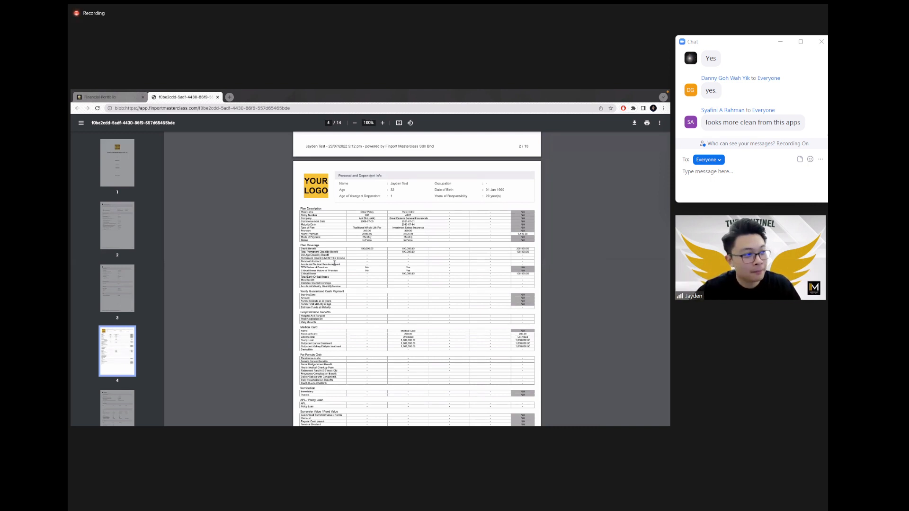
scroll(334, 263, "up", 5)
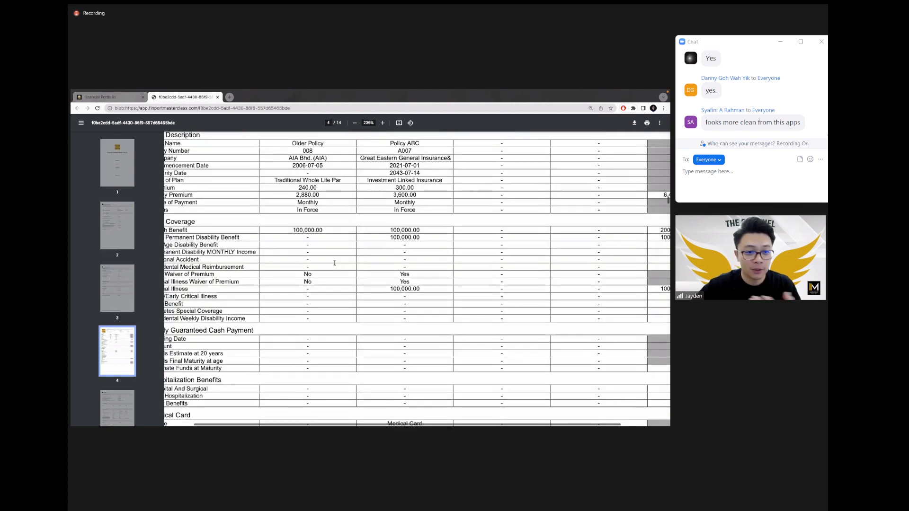
scroll(334, 263, "left", 2)
scroll(334, 263, "up", 3)
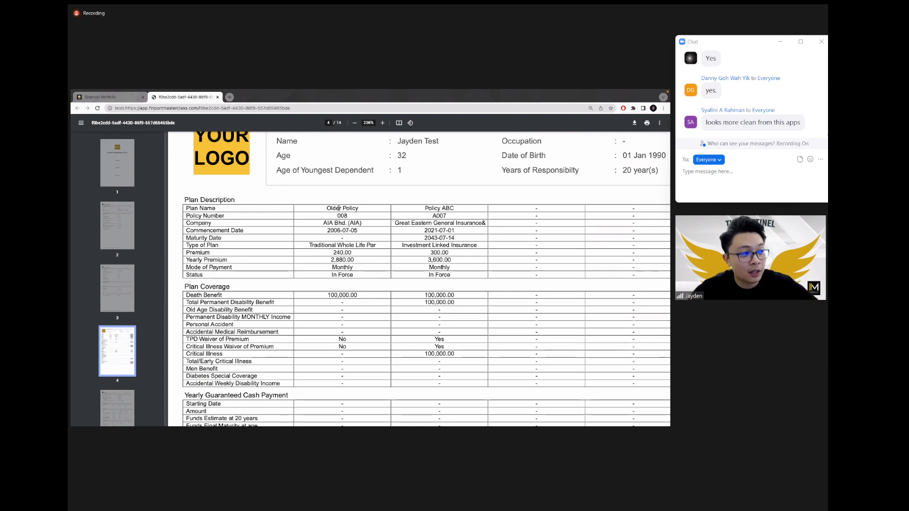
Step: Highlight the Older Policy and Policy ABC column values on page 4, comparing with the web Reporting page
left_click_drag(337, 209, 338, 274)
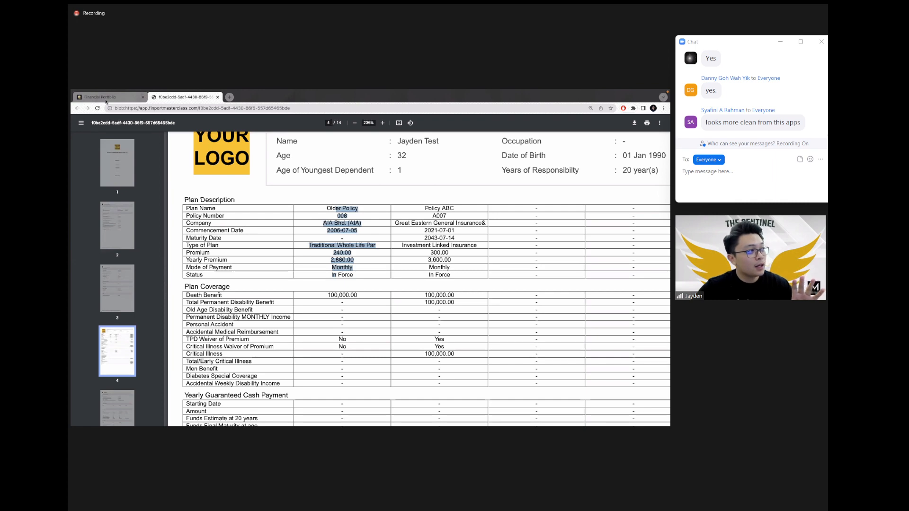
left_click(134, 98)
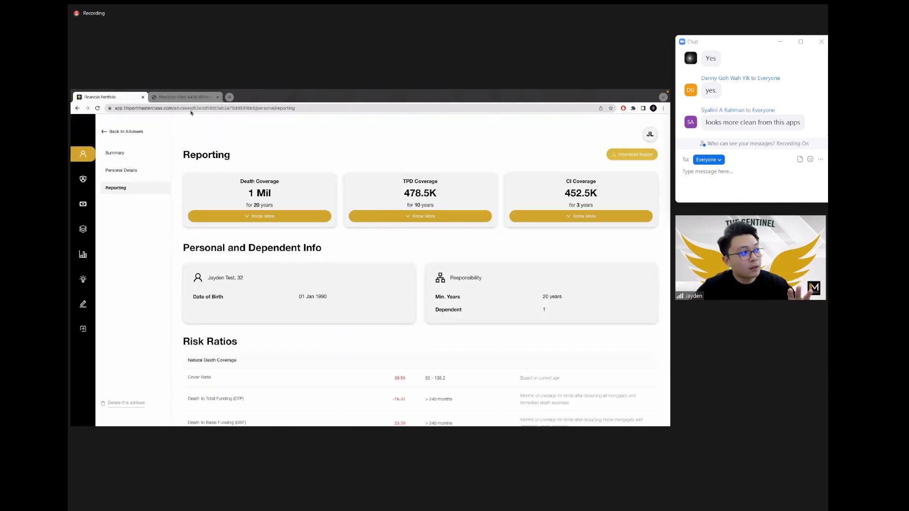
left_click(185, 97)
left_click(369, 203)
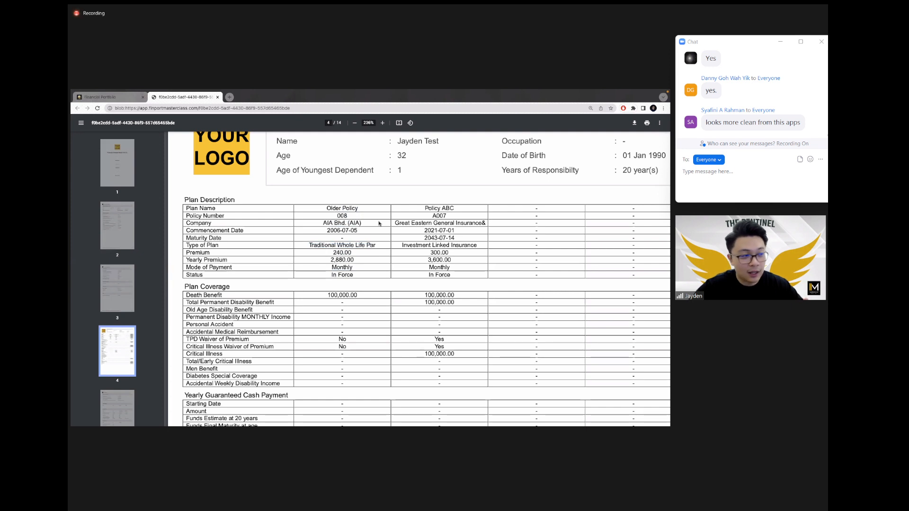
left_click_drag(359, 209, 356, 346)
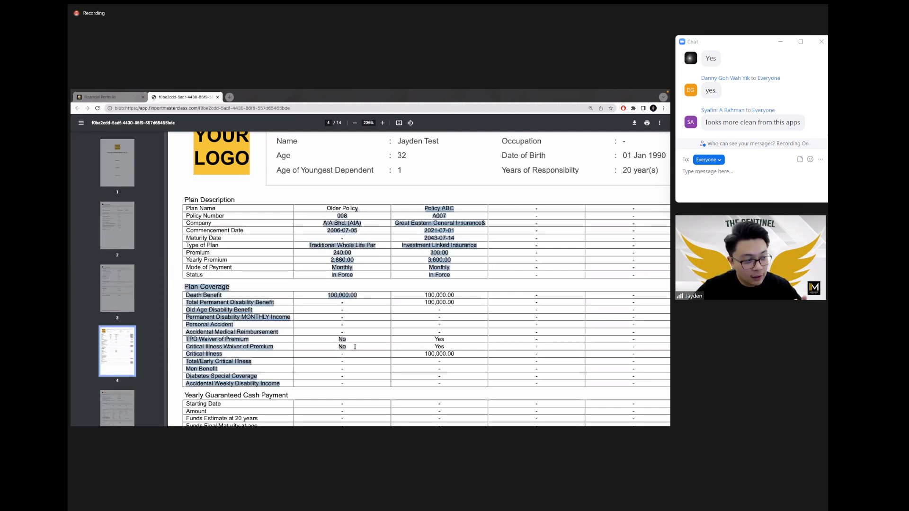
left_click(356, 343)
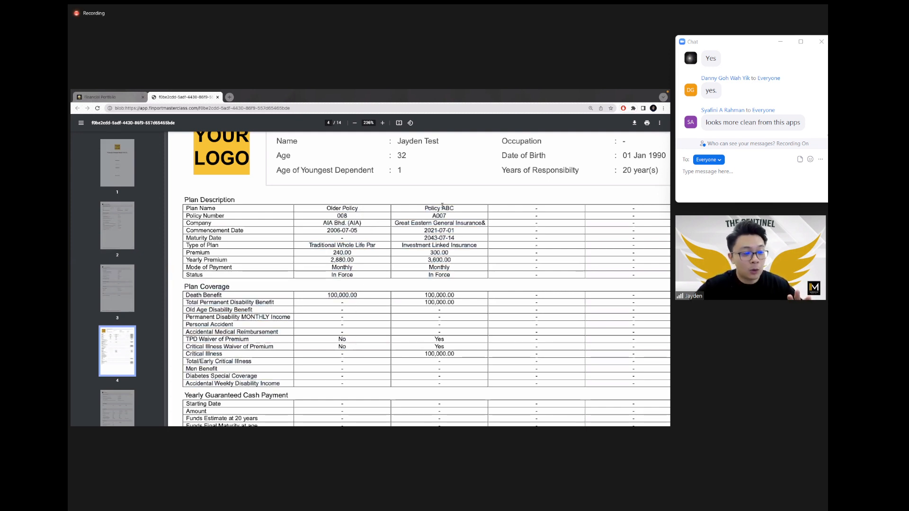
left_click_drag(442, 208, 455, 354)
scroll(461, 305, "down", 1)
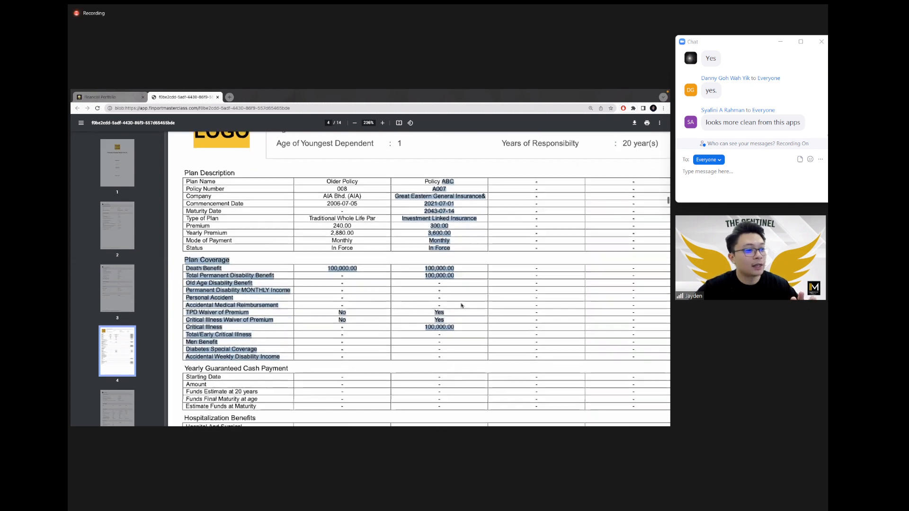
scroll(461, 306, "down", 3)
left_click(432, 255)
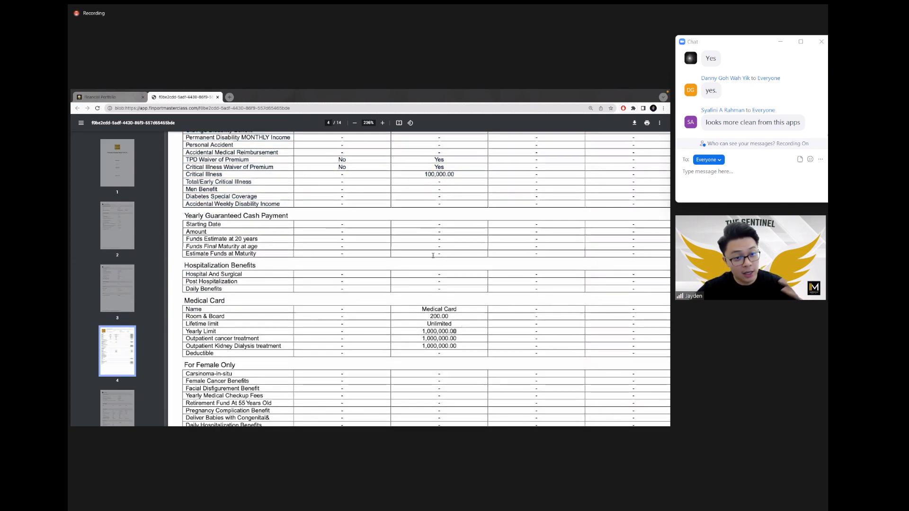
scroll(433, 255, "up", 5)
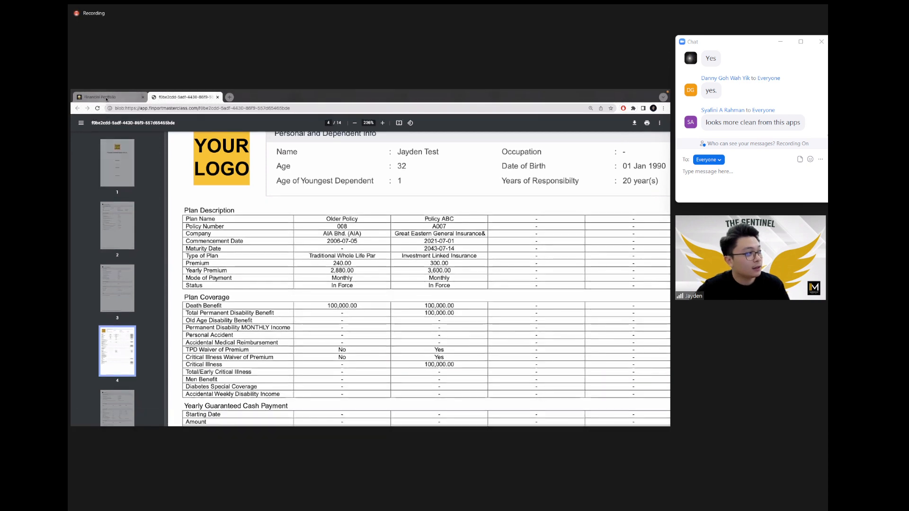
left_click(106, 99)
Step: Scroll to the Risk Ratios and highlight the Natural Death Coverage values before returning to the PDF
scroll(432, 220, "down", 1)
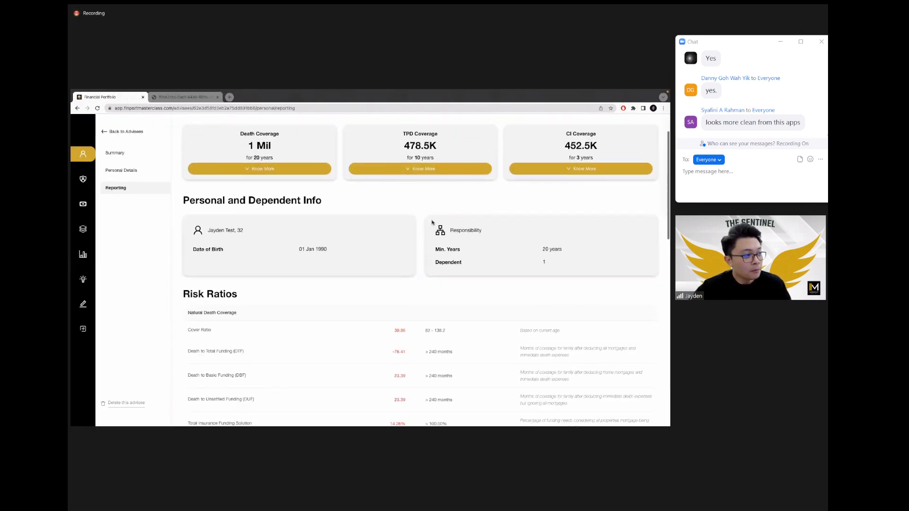
scroll(432, 223, "down", 3)
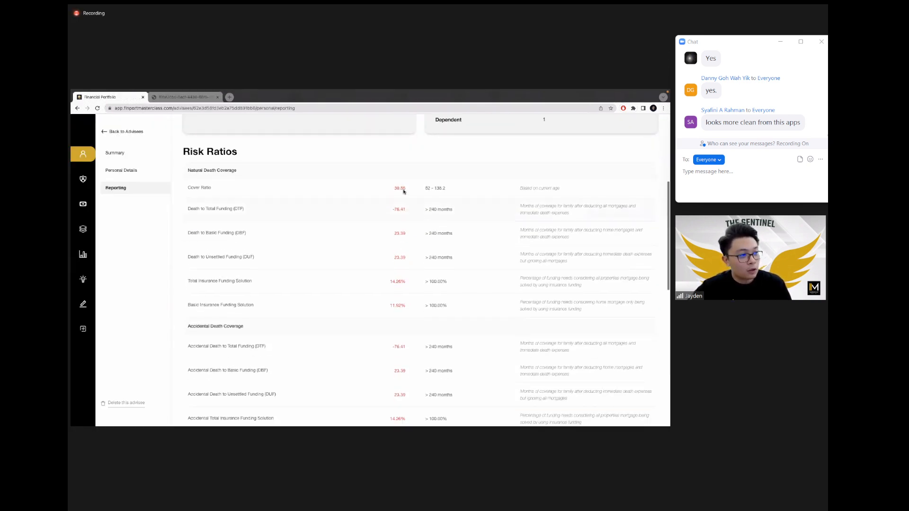
left_click_drag(393, 187, 423, 285)
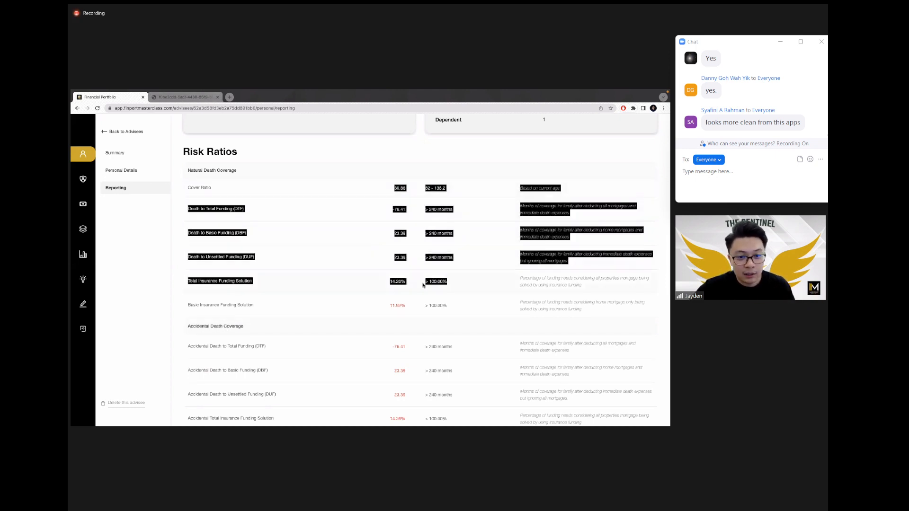
left_click(423, 285)
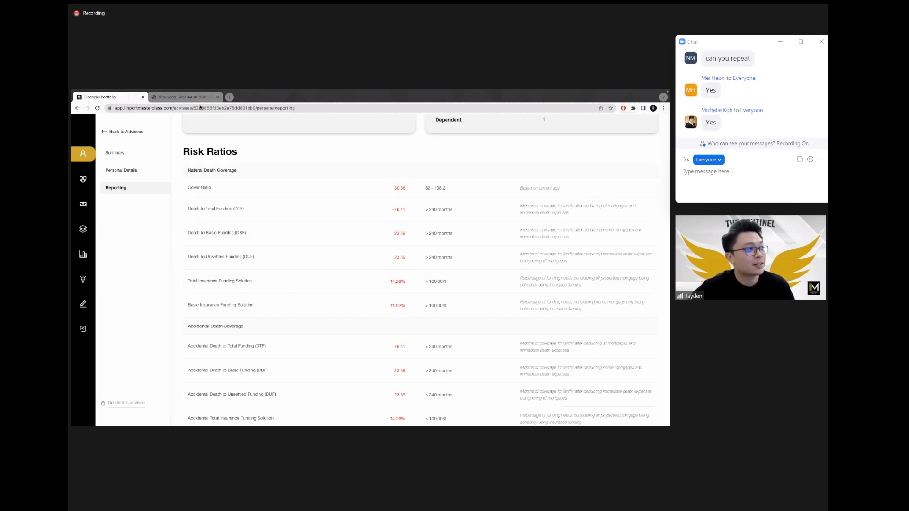
left_click(186, 98)
Step: Scroll past the cash flow and insurance needs pages to page 8's Risk Ratio section (cover ratio 30.86)
scroll(328, 218, "down", 6)
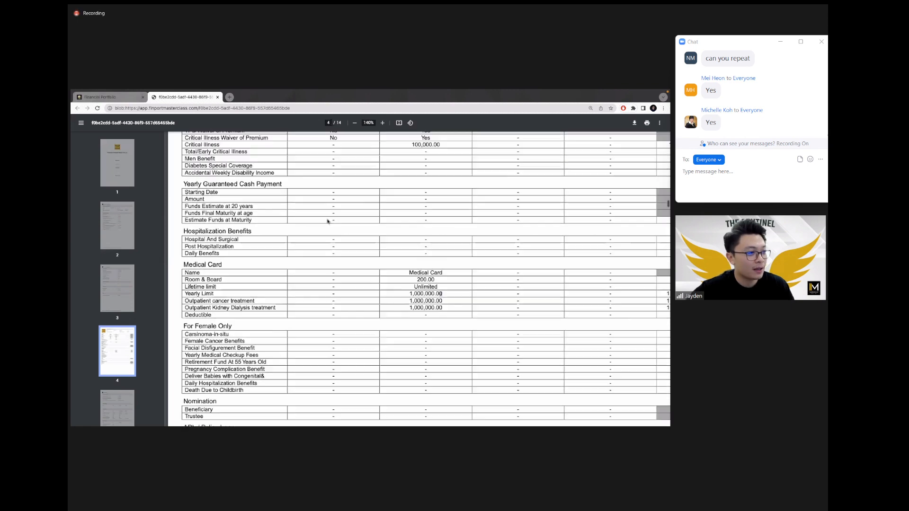
scroll(328, 221, "down", 4, "ctrl")
scroll(328, 221, "down", 5)
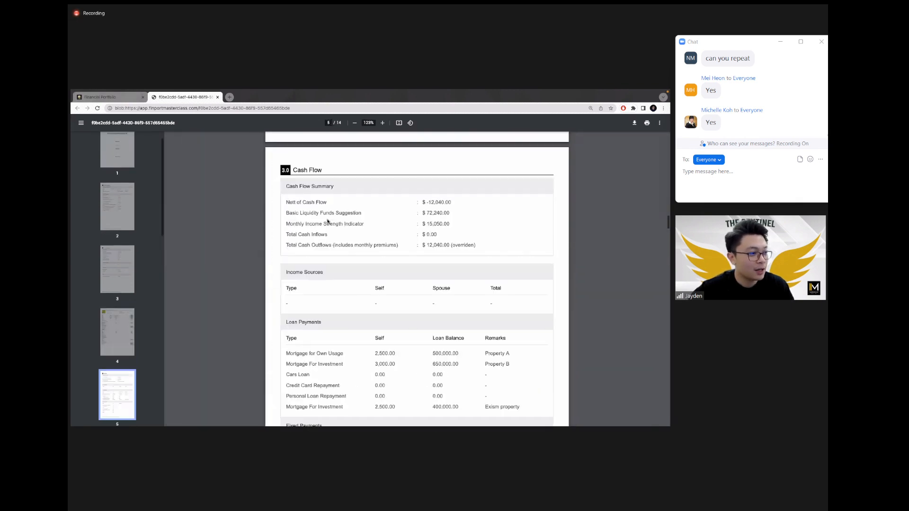
scroll(327, 221, "down", 10)
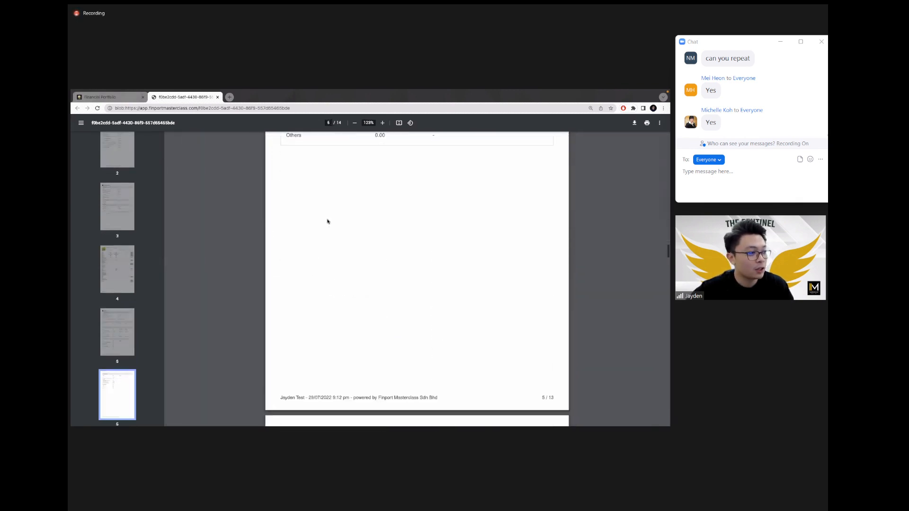
scroll(327, 221, "down", 10)
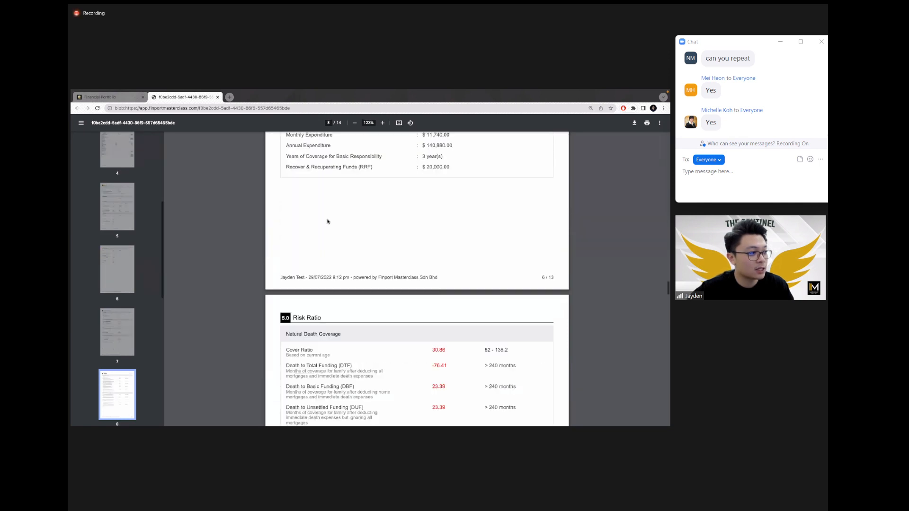
scroll(327, 221, "up", 3)
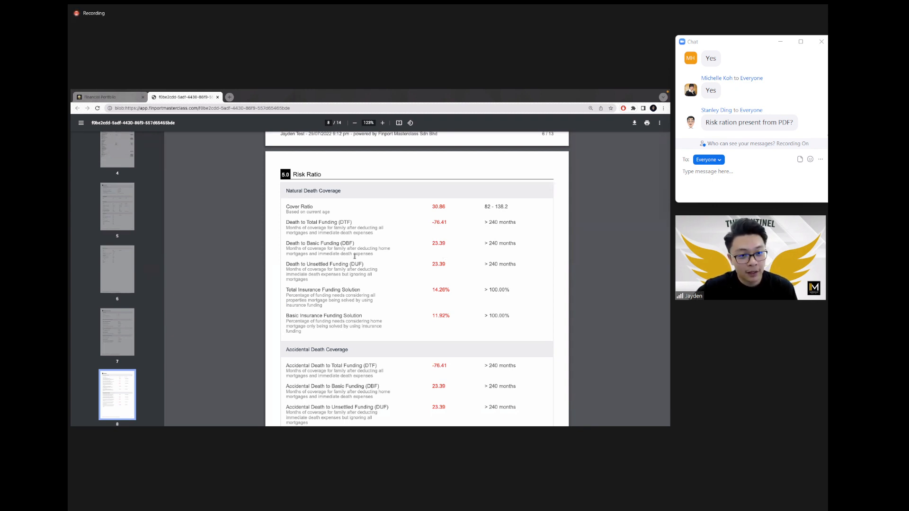
scroll(355, 256, "up", 3)
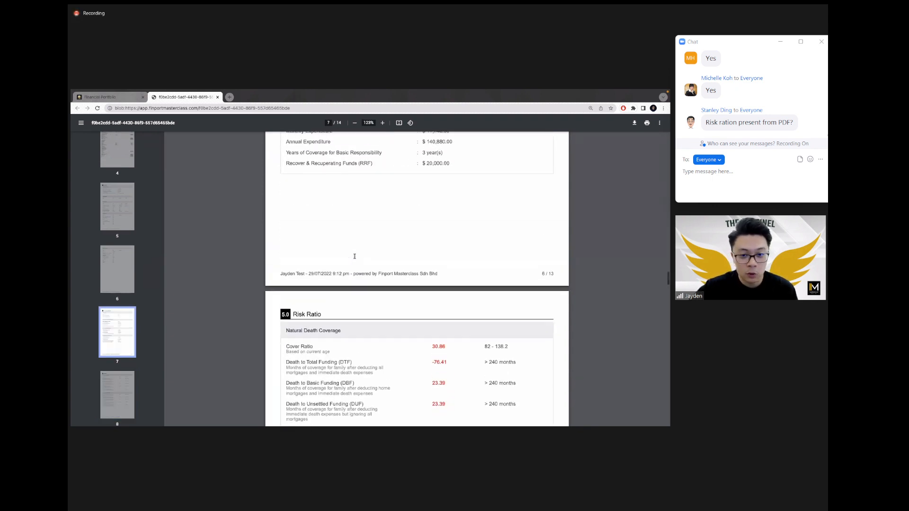
scroll(355, 256, "up", 6)
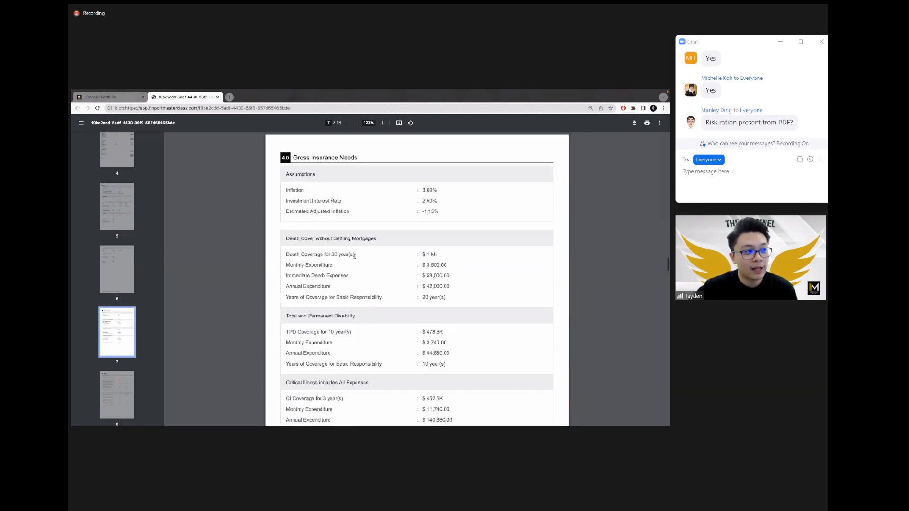
scroll(355, 256, "up", 10)
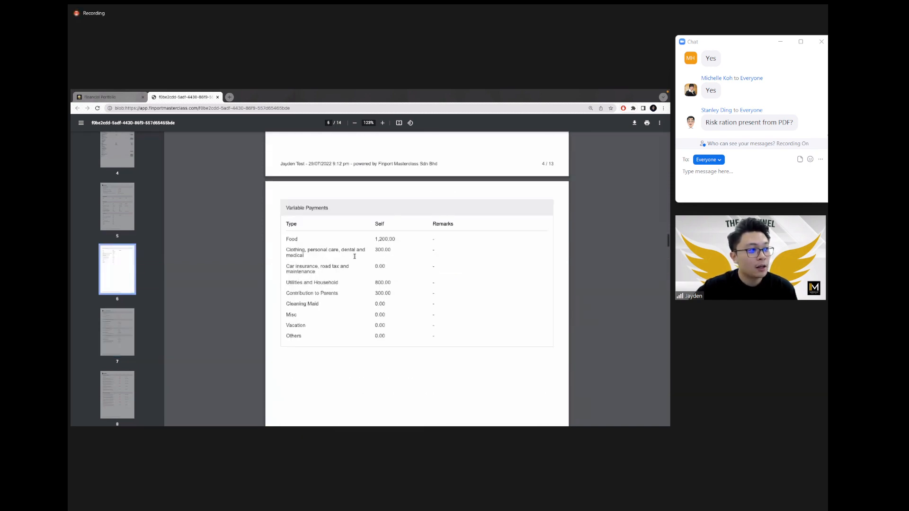
scroll(354, 256, "up", 12)
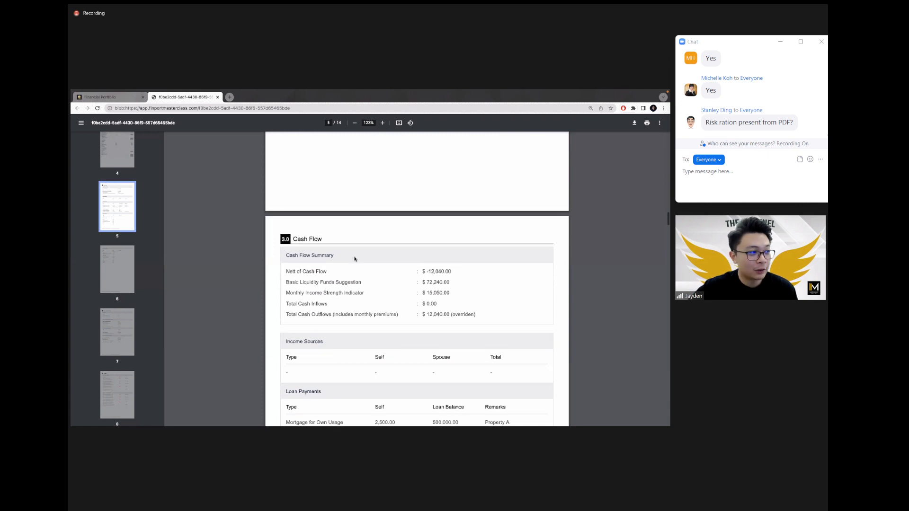
scroll(354, 259, "down", 1, "ctrl")
scroll(355, 259, "down", 2)
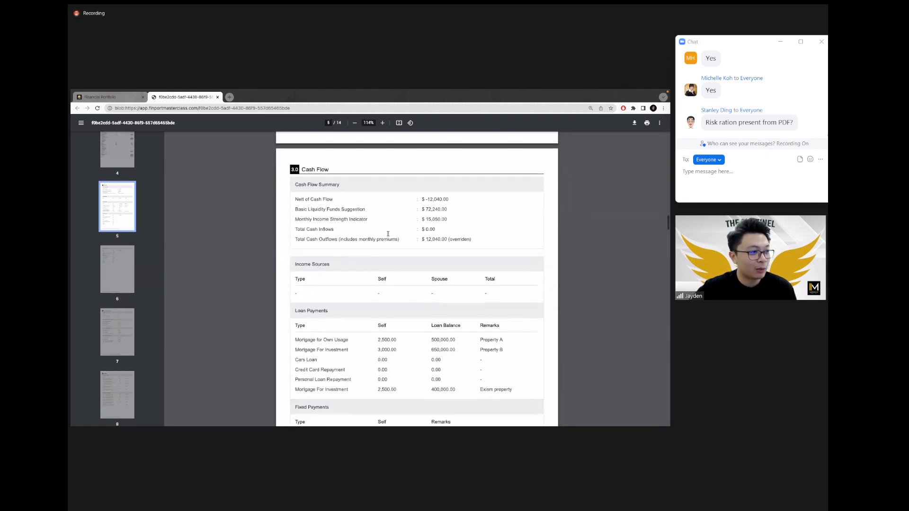
scroll(400, 299, "up", 15)
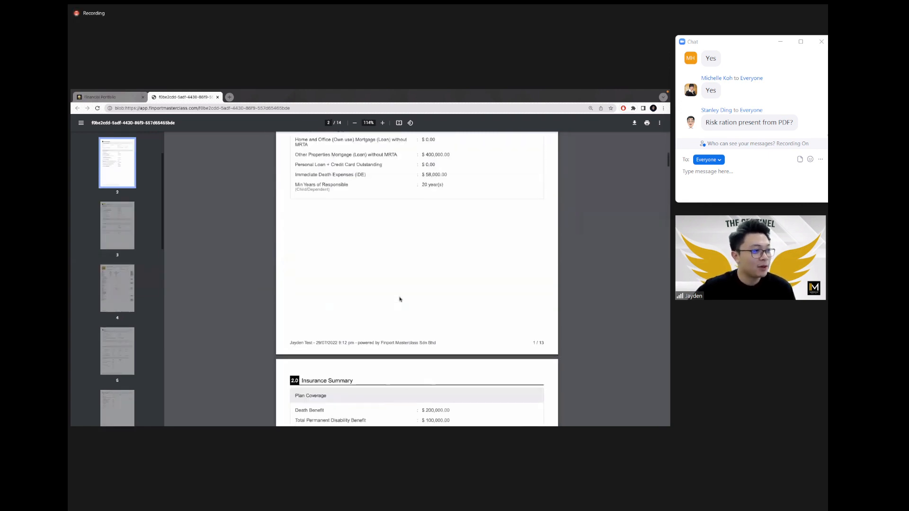
scroll(400, 299, "down", 20)
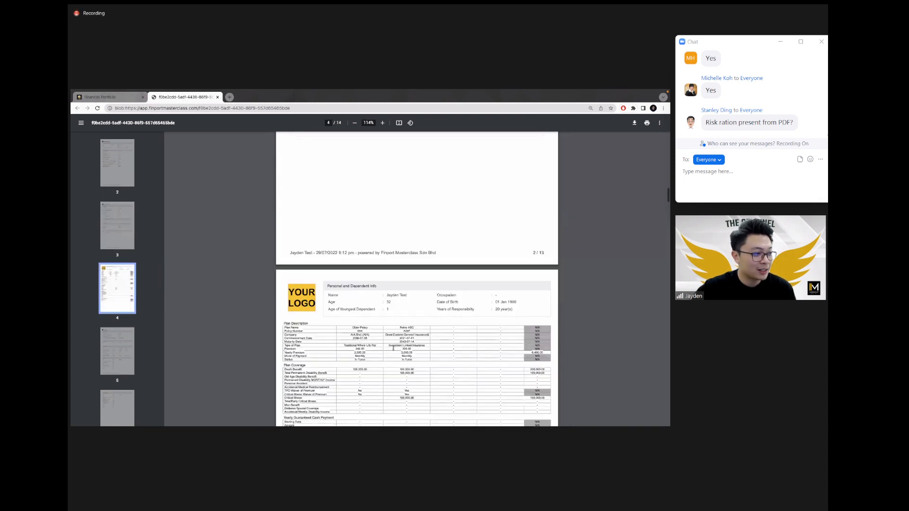
scroll(393, 348, "down", 10)
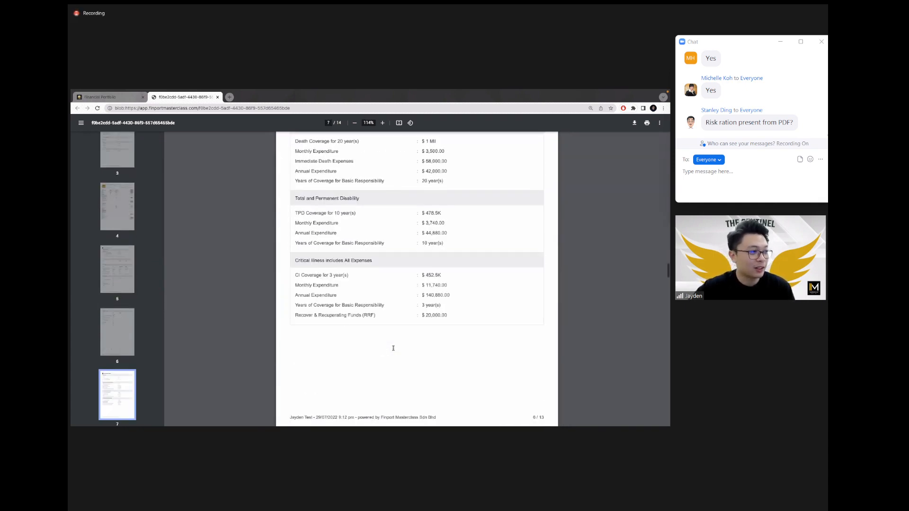
scroll(392, 347, "down", 3)
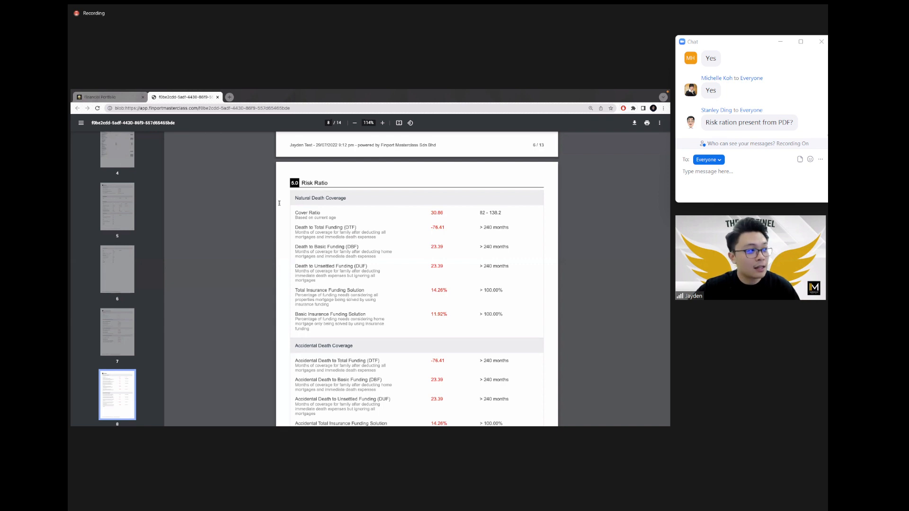
Step: Review the advisee's cash flow summary and Cash Outflows, then return to Reporting and the PDF report
left_click(120, 100)
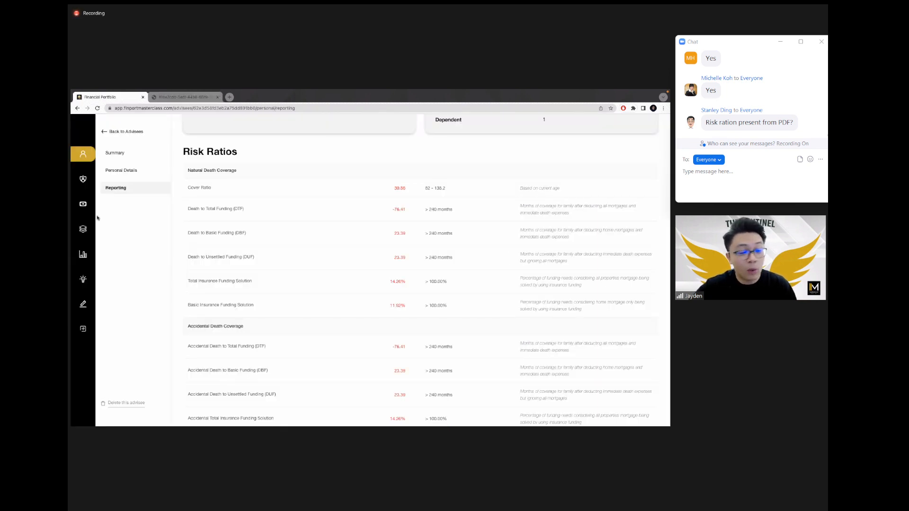
left_click(83, 204)
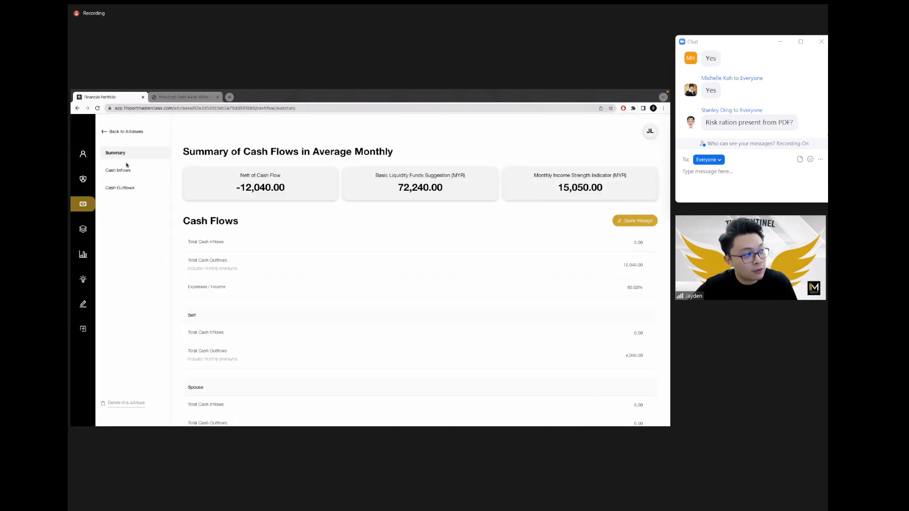
left_click(120, 188)
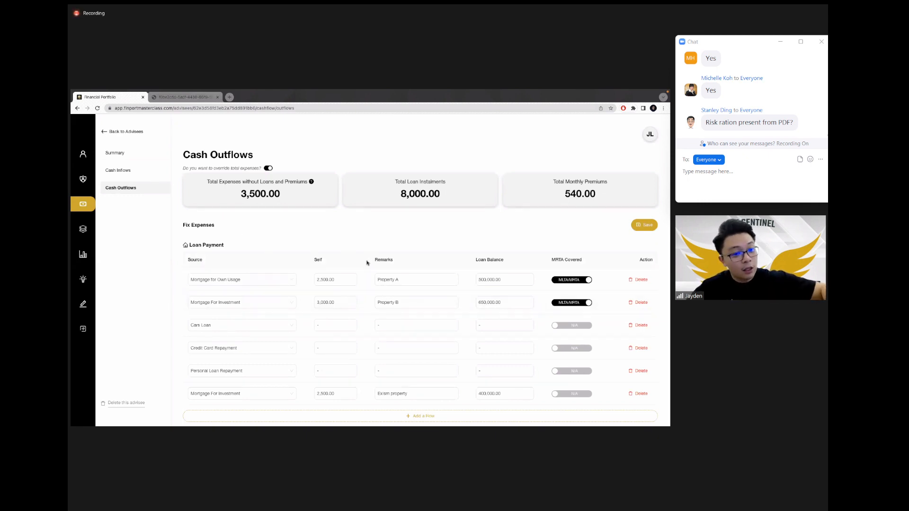
left_click(83, 154)
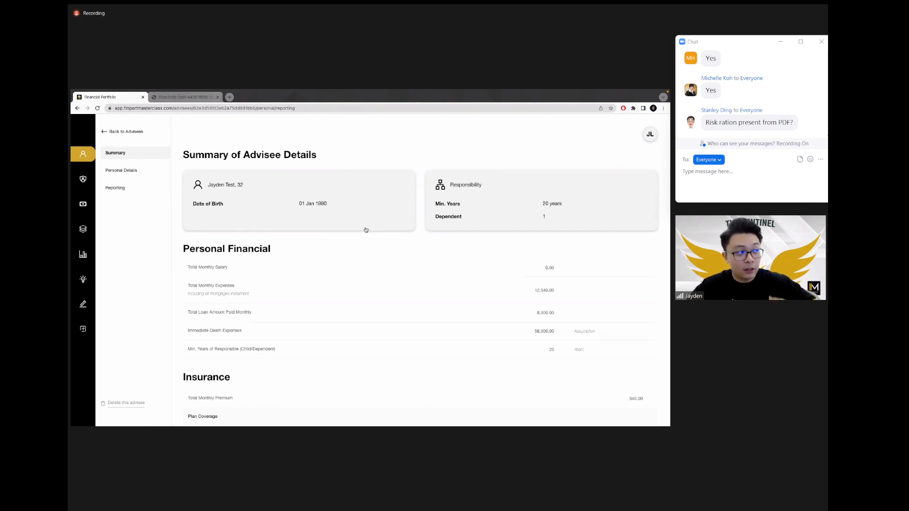
left_click(191, 97)
Step: Bring the personal info and plan tables at the top of PDF page 4 into readable view (about 162%)
scroll(396, 303, "up", 5)
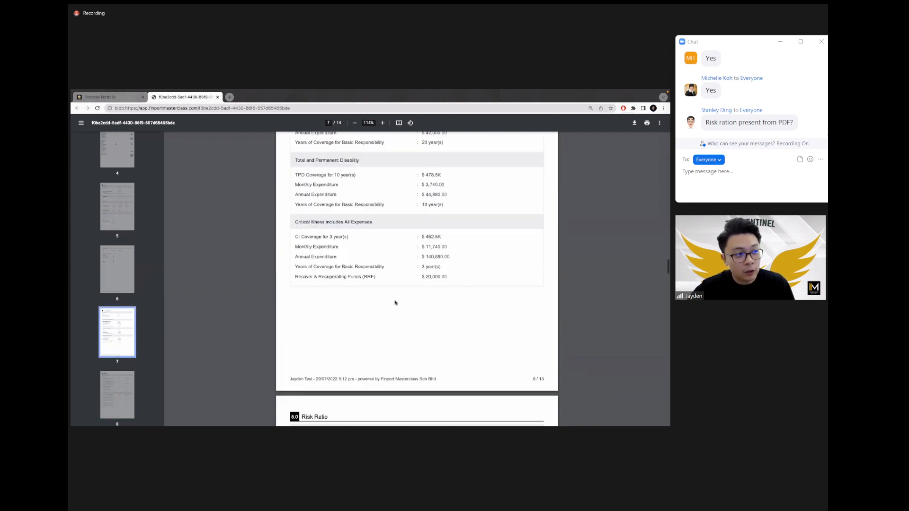
scroll(395, 303, "up", 15)
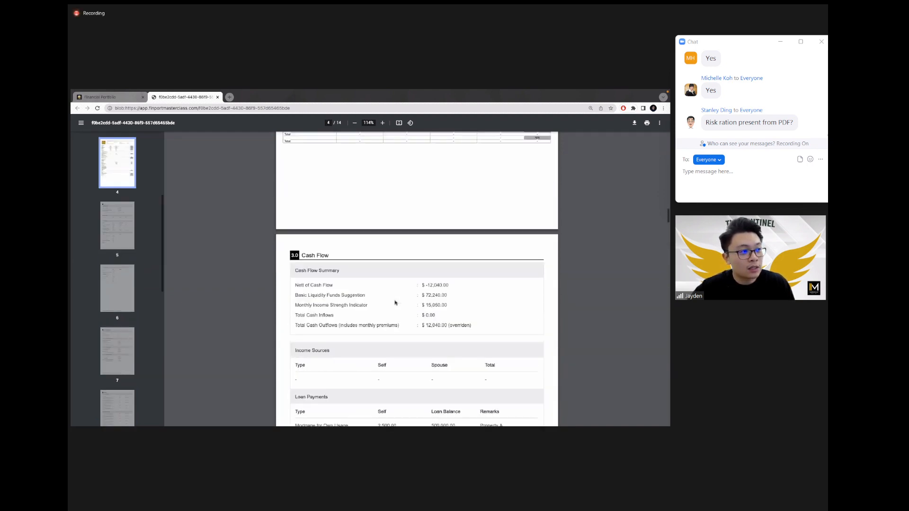
scroll(390, 208, "up", 8)
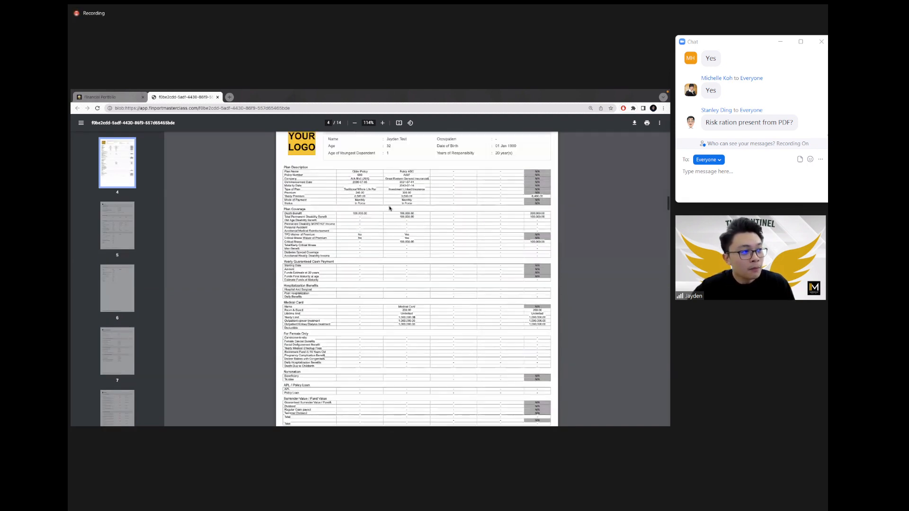
scroll(390, 208, "up", 2)
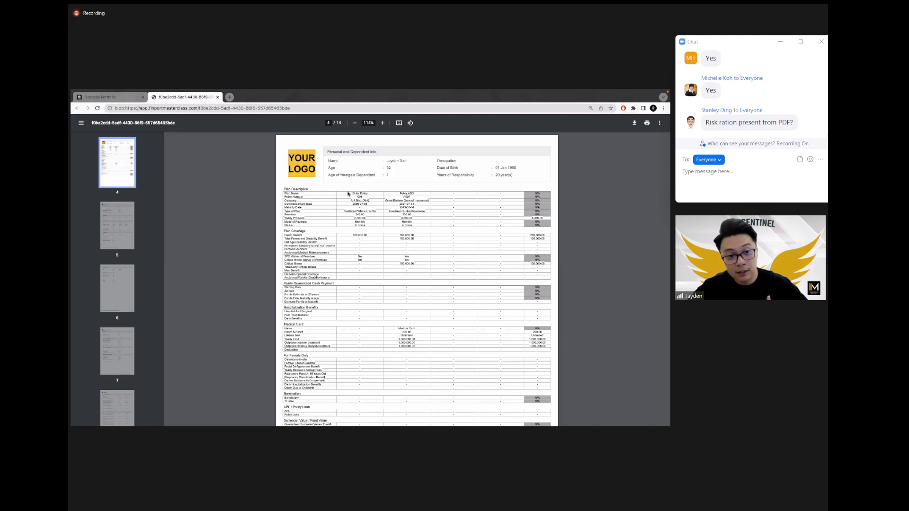
scroll(339, 229, "up", 5)
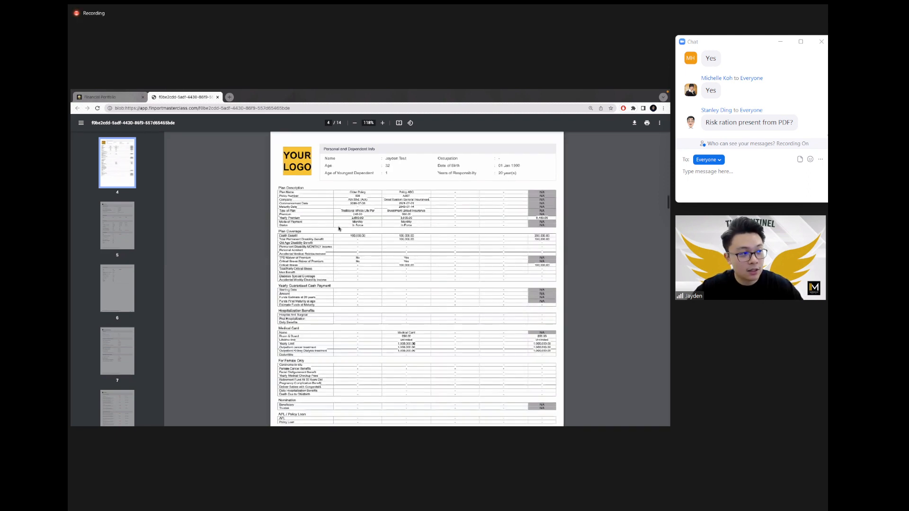
scroll(339, 228, "down", 3)
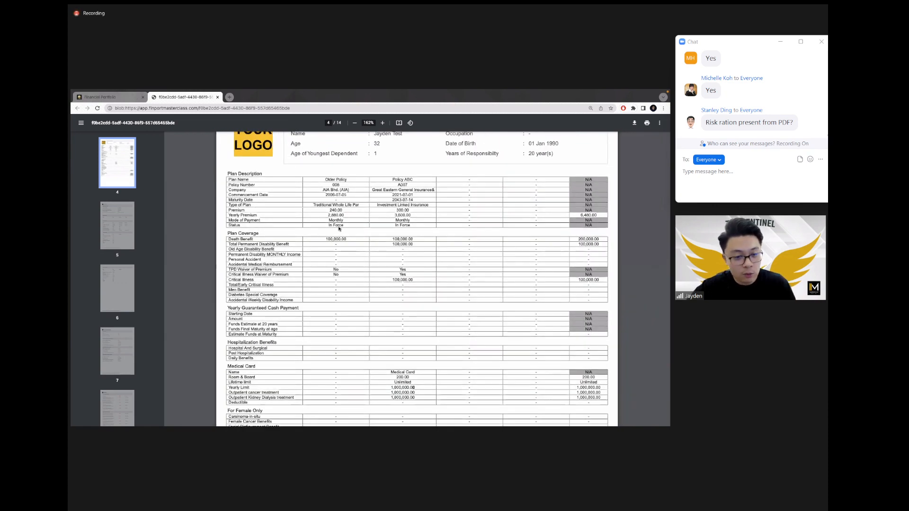
Step: Compare with the web Risk Ratios: cover ratio 30.86, death-to-total funding -76.41, insurance funding 14.26%
left_click(122, 98)
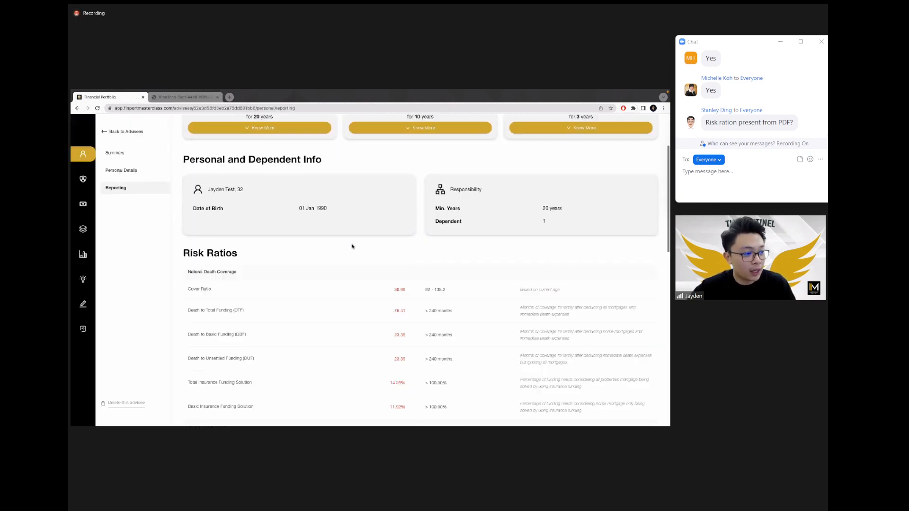
scroll(352, 246, "down", 3)
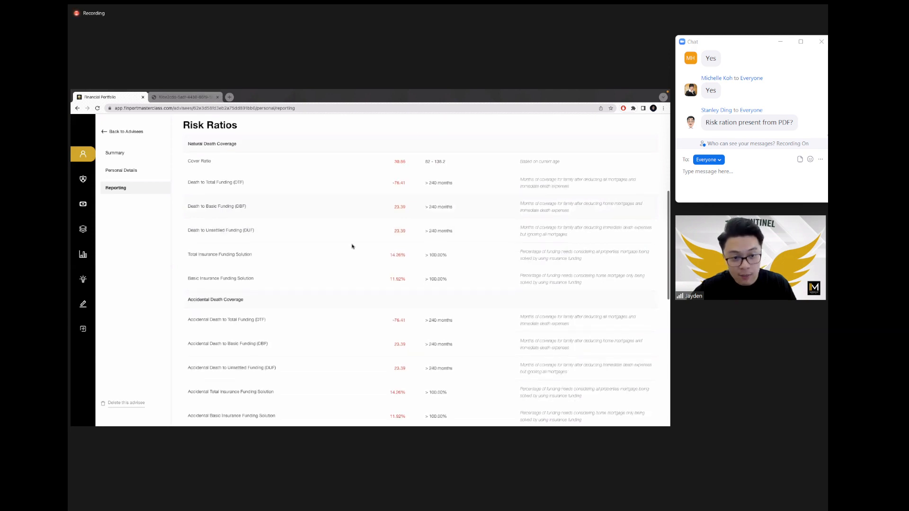
scroll(352, 246, "up", 1)
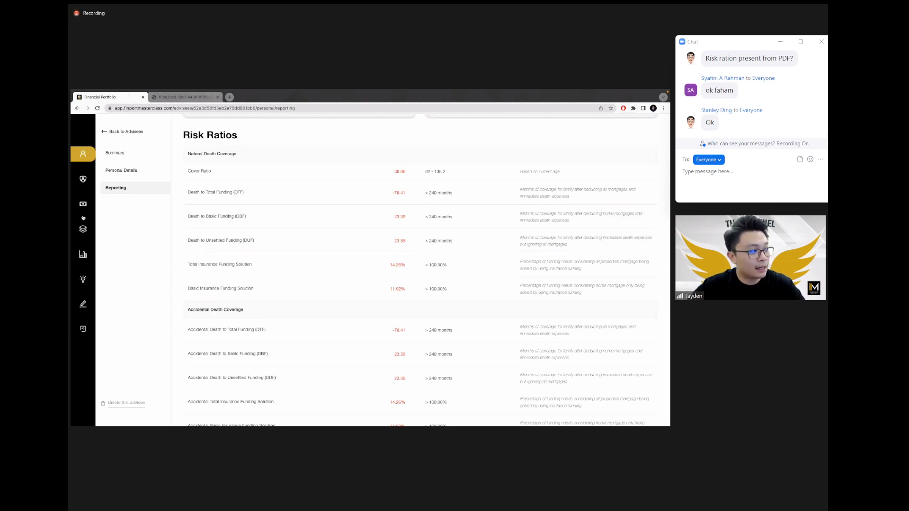
scroll(84, 203, "up", 5)
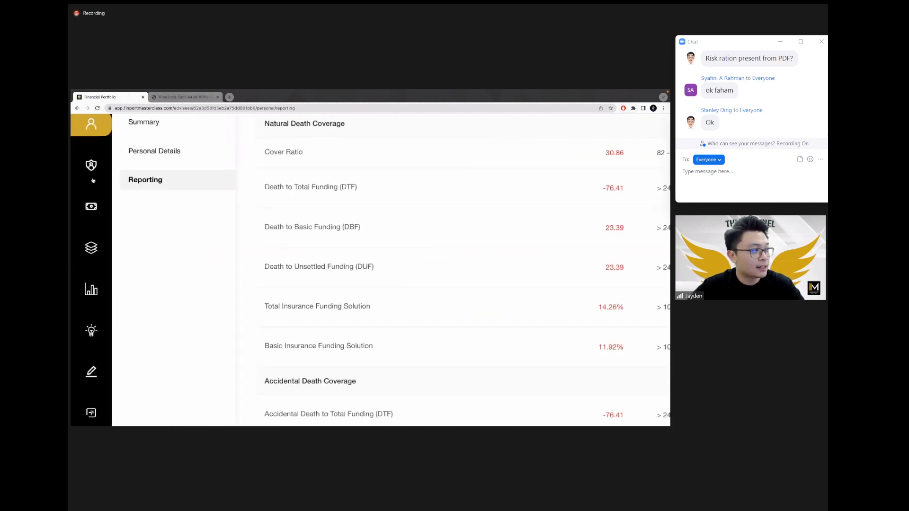
Step: Look over the estate and contingency planning summary, then view the Investment Portfolio page (goal 0.00, 0 years)
left_click(92, 248)
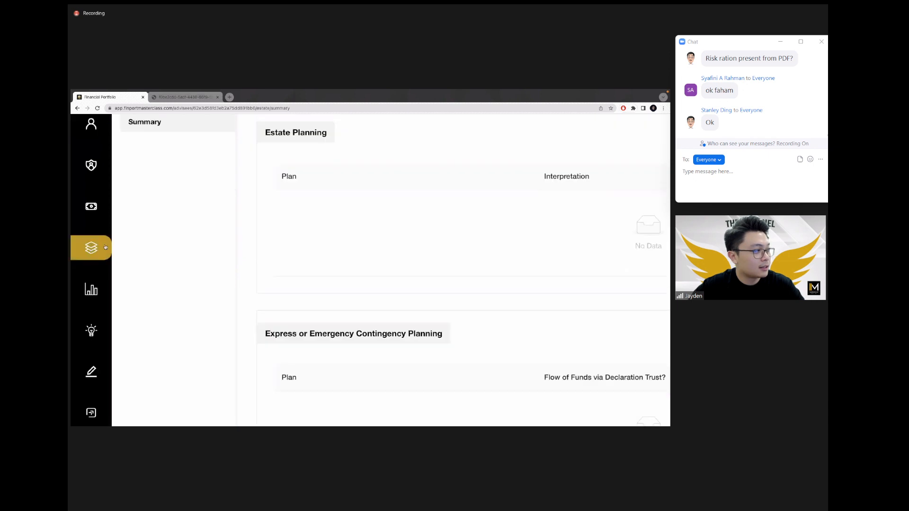
scroll(150, 231, "up", 2)
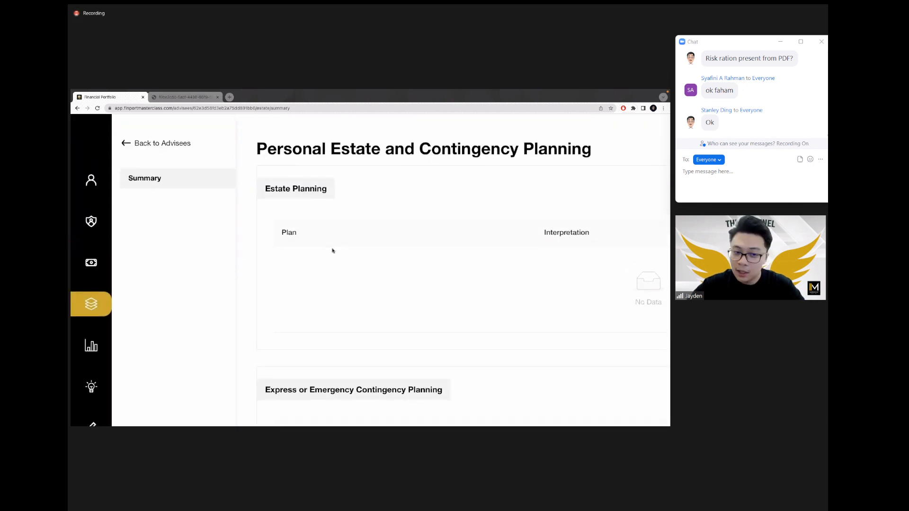
scroll(332, 252, "down", 5)
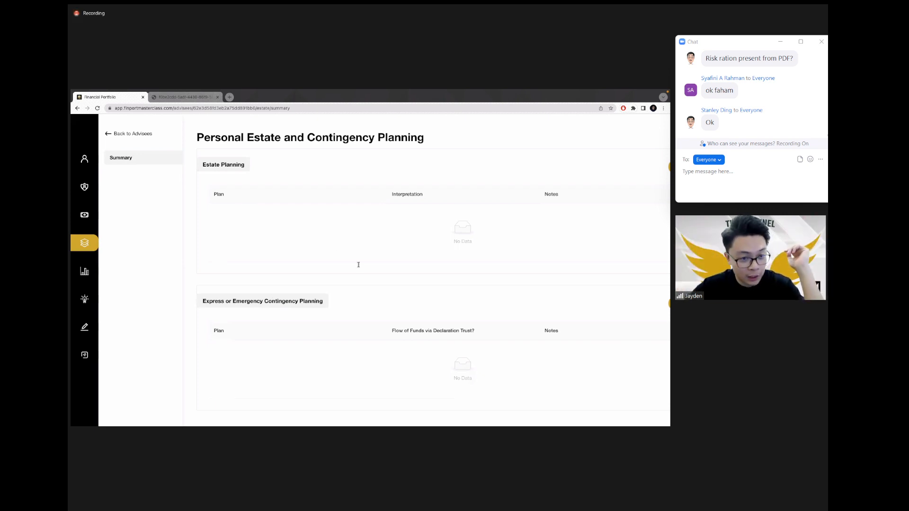
left_click(84, 273)
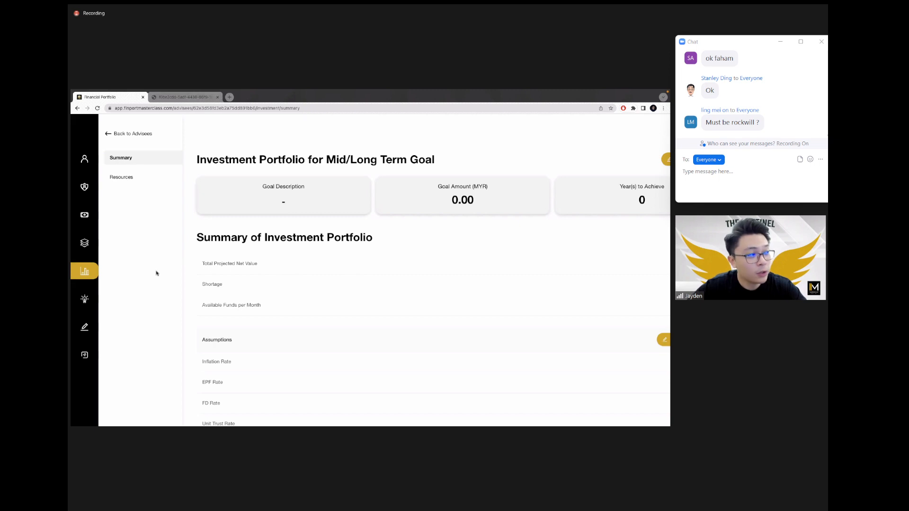
Step: Revisit estate planning and the investment portfolio summary, then open the empty Action Plans page
left_click(77, 245)
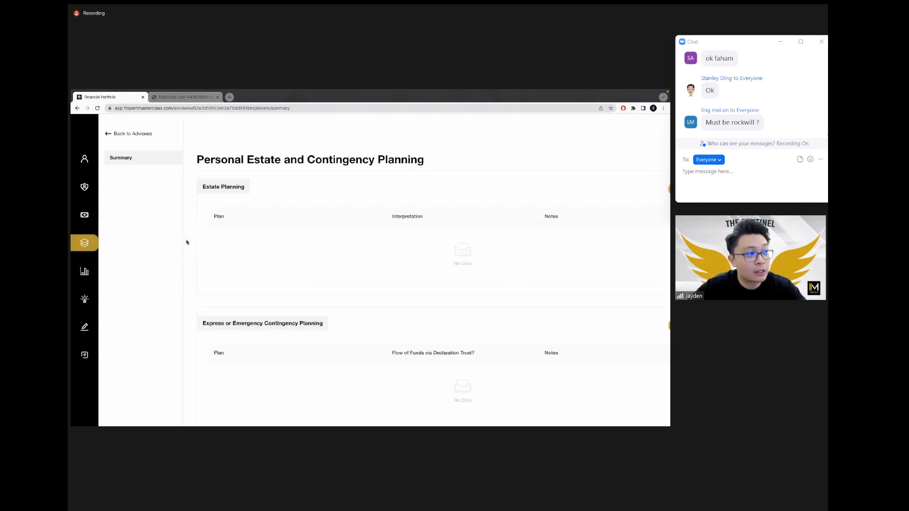
left_click(84, 270)
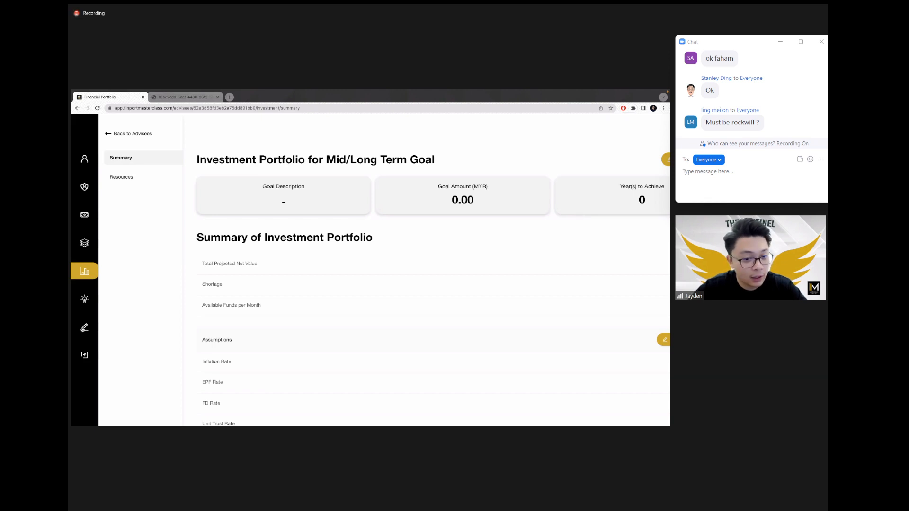
left_click(84, 328)
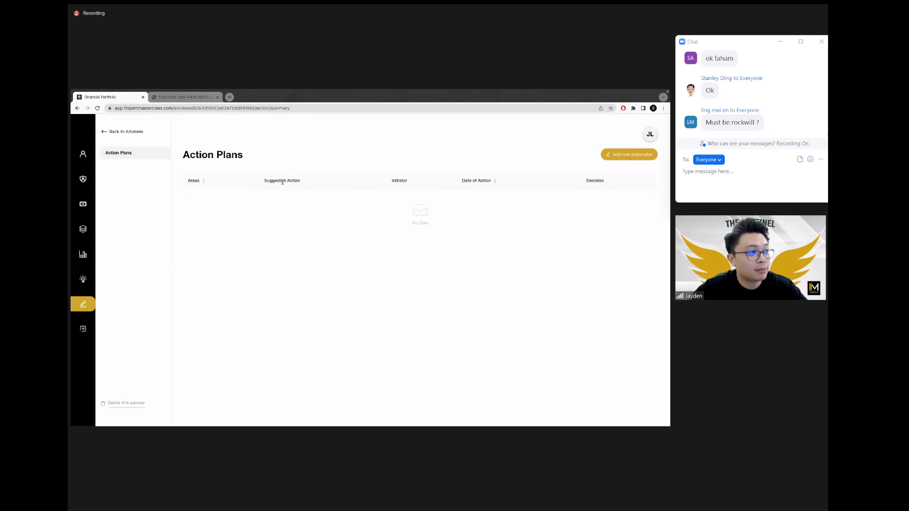
Step: Start a new action plan with area 'Total/Early CI - Rm150k, TPD add more'
left_click(612, 150)
left_click(351, 186)
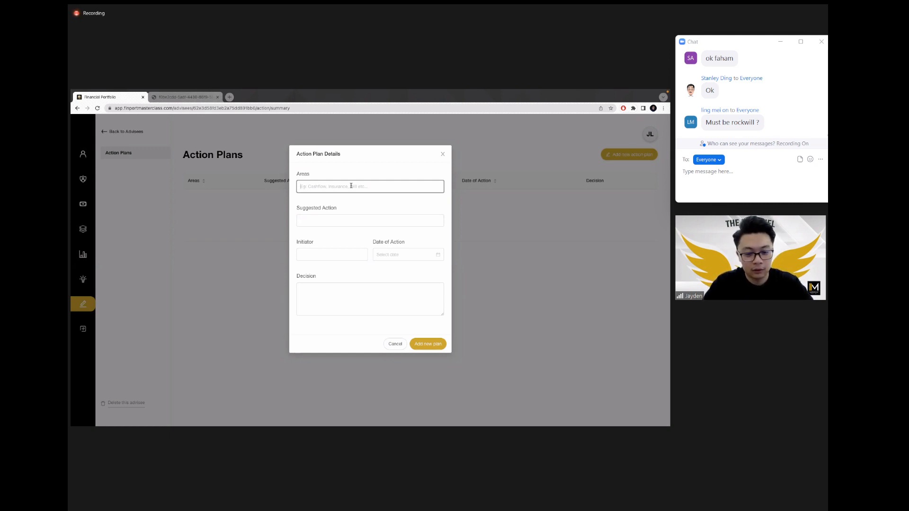
type("Iotal")
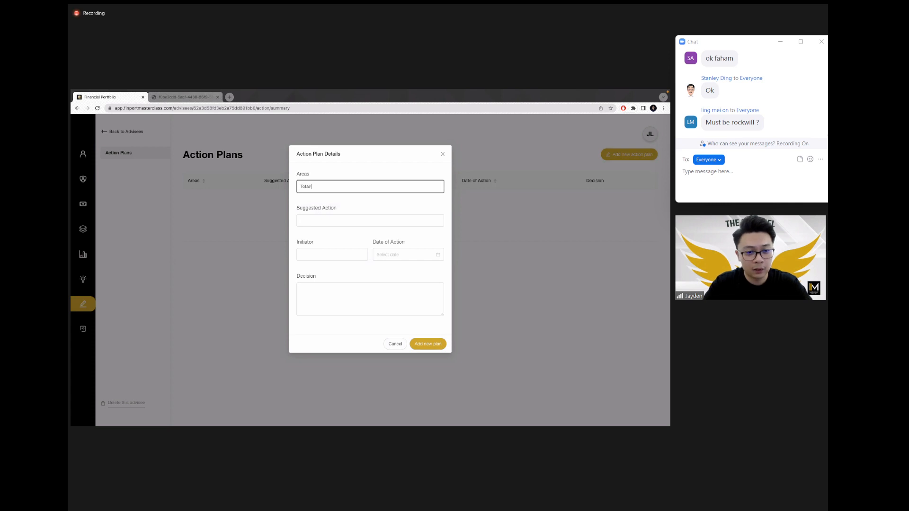
type("/E")
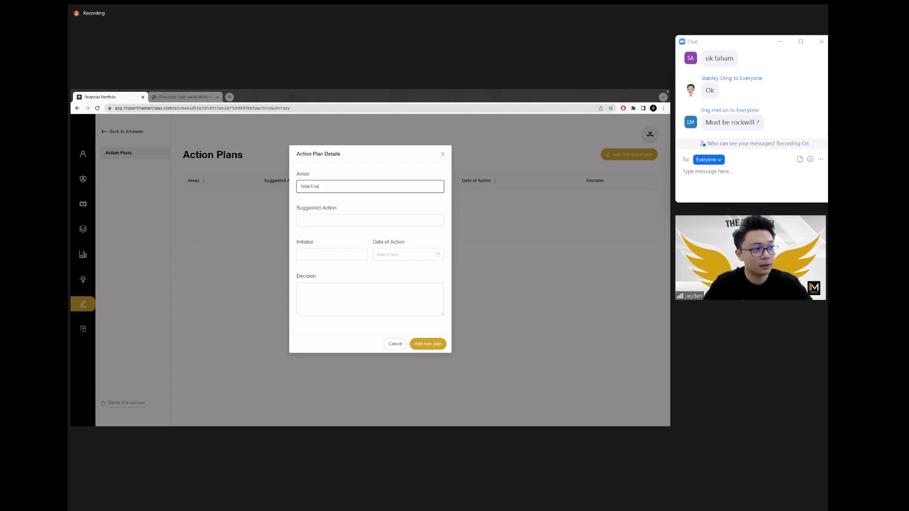
type("arly CI")
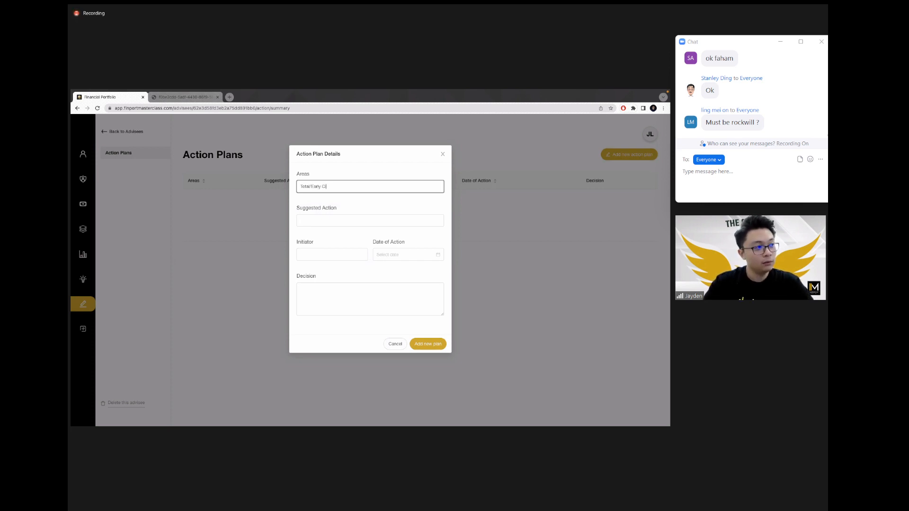
type(" -")
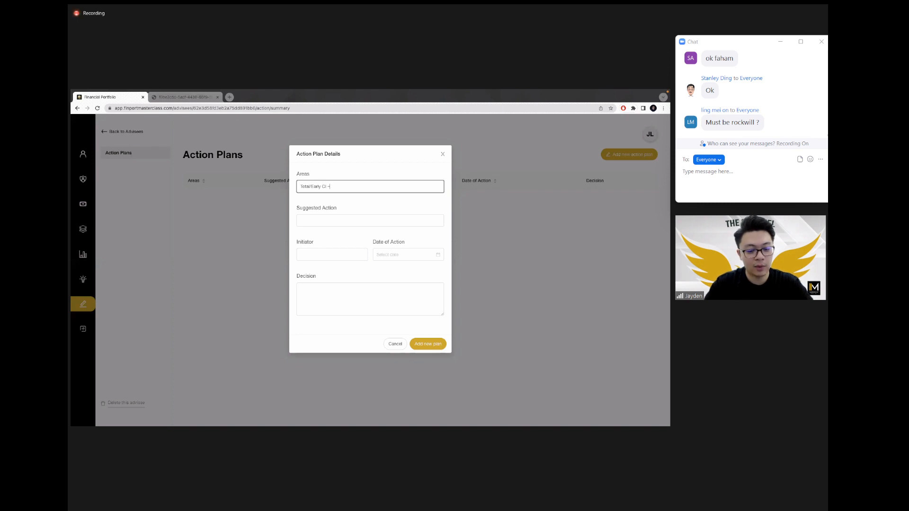
type("Rm150k")
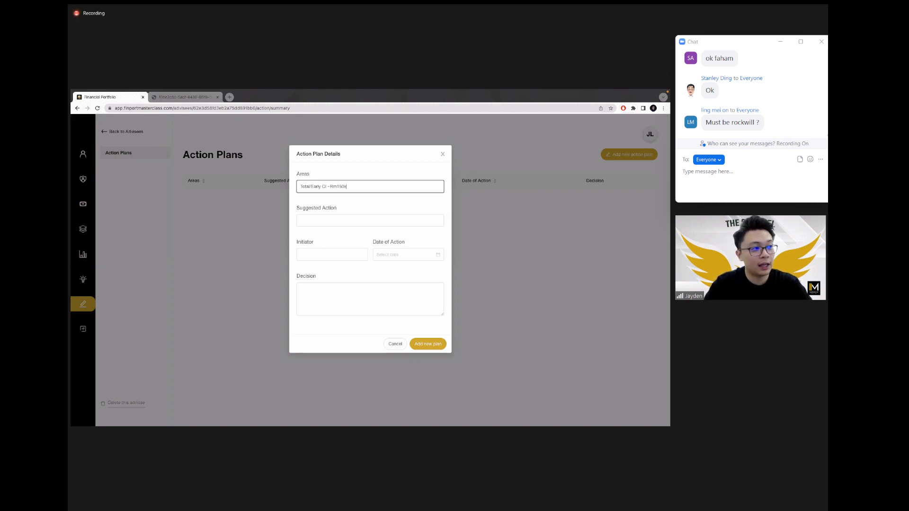
type(", TPD add more")
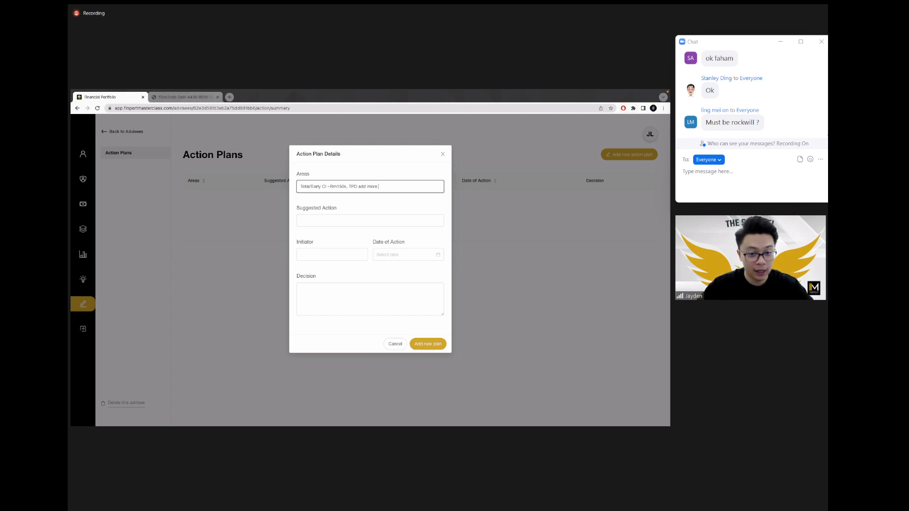
Step: Set the initiator to Prospects and the date of action to 2022-07-31, then save the plan
left_click(324, 254)
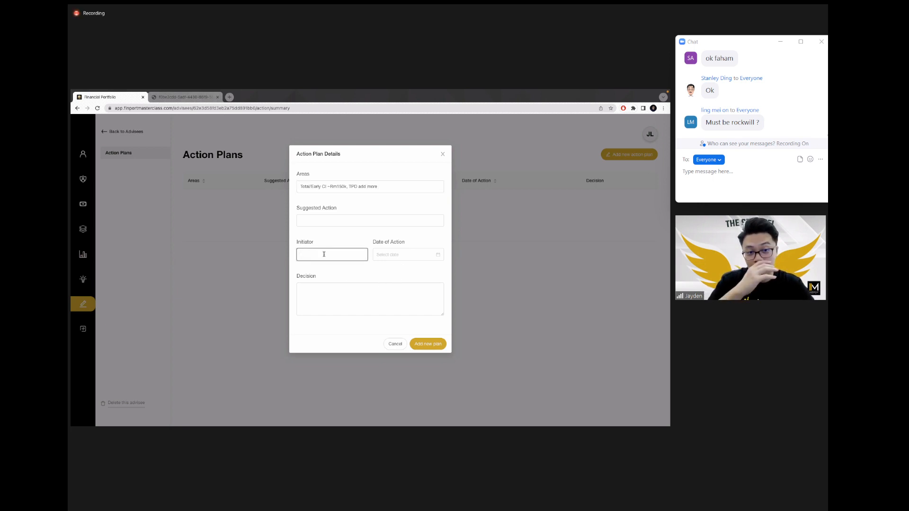
type("Prosp")
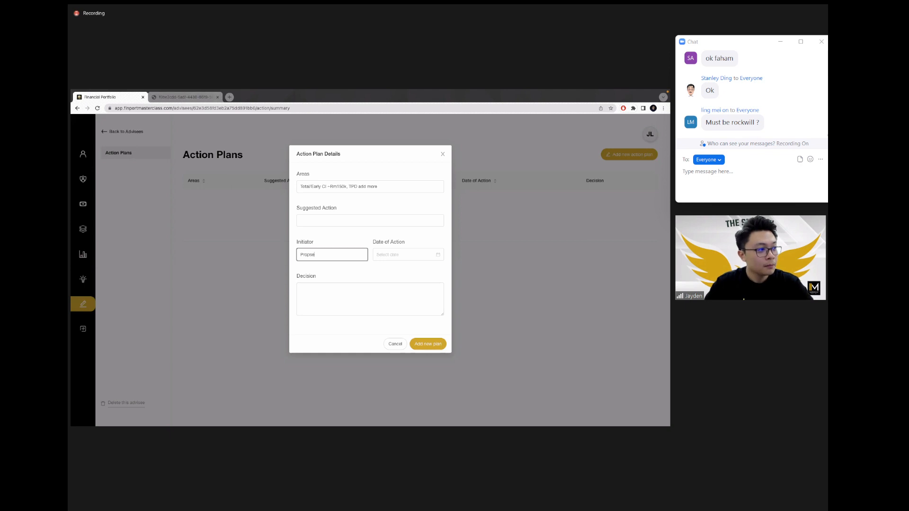
key("BackSpace")
key("BackSpace")
type("ec")
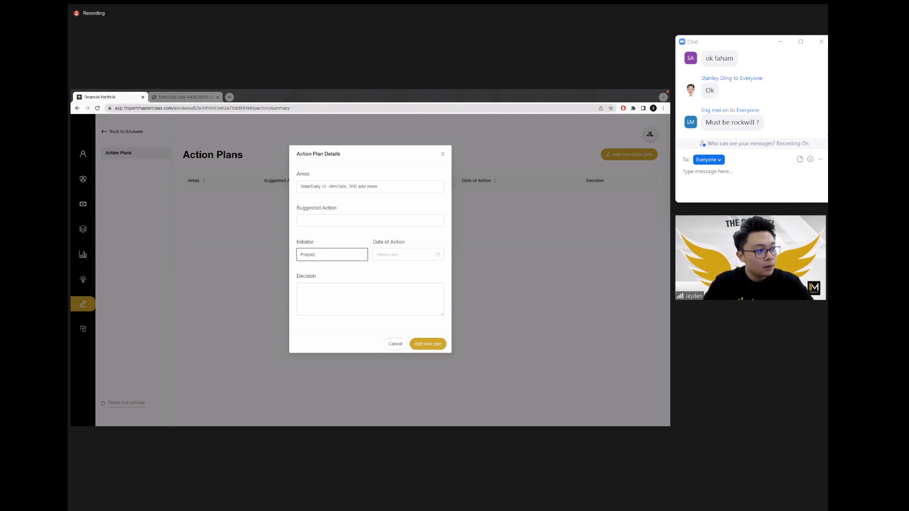
type("ts")
left_click(399, 272)
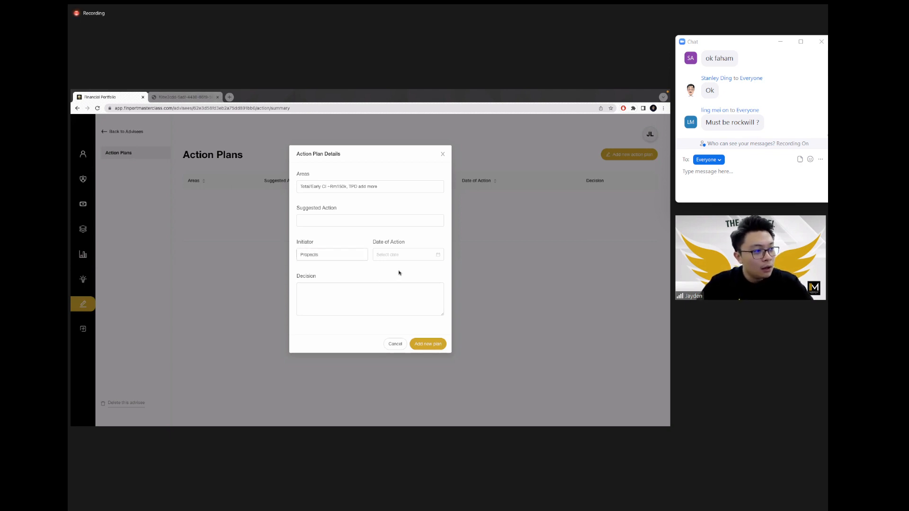
left_click(436, 257)
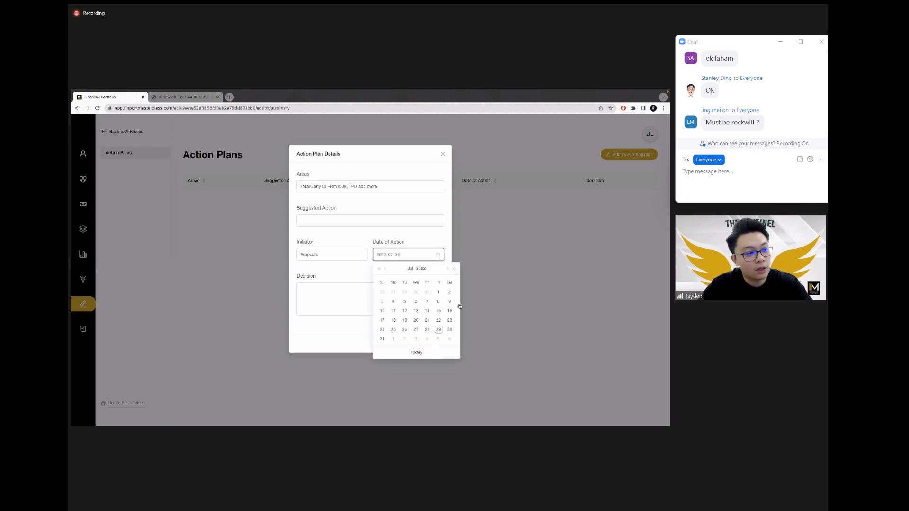
left_click(382, 340)
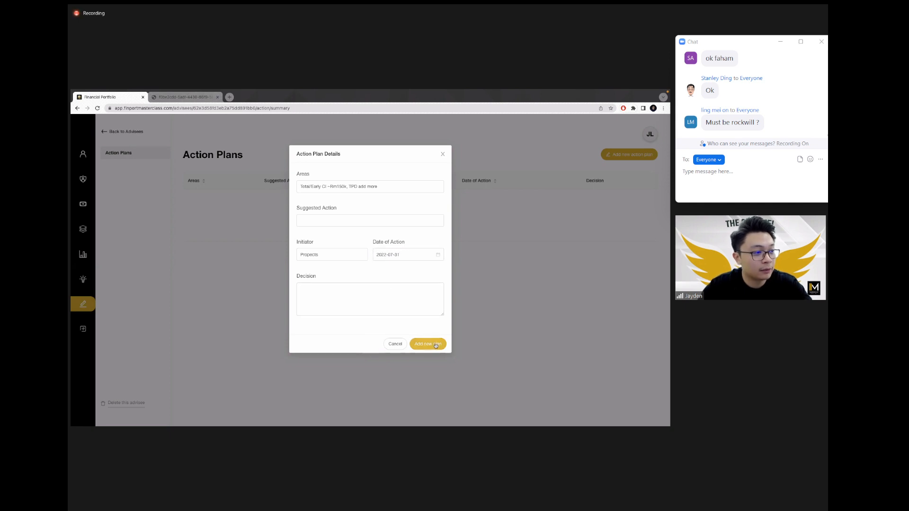
left_click(434, 345)
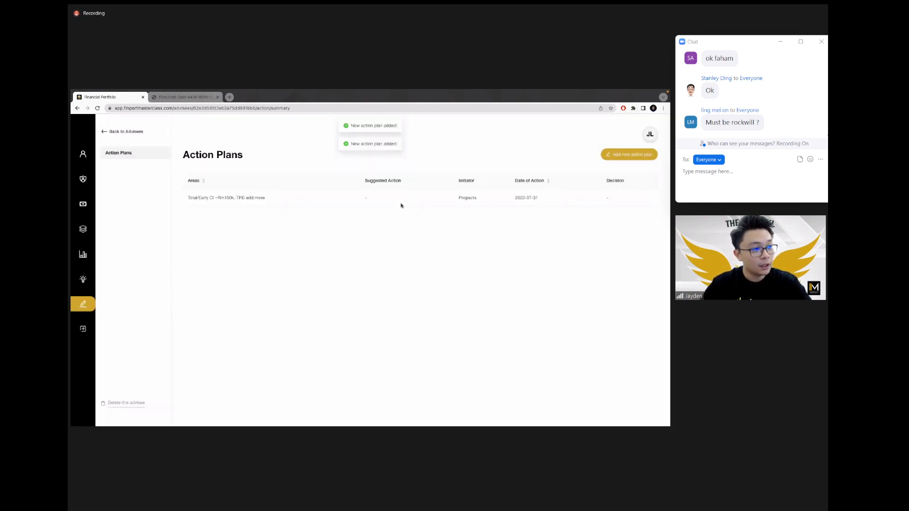
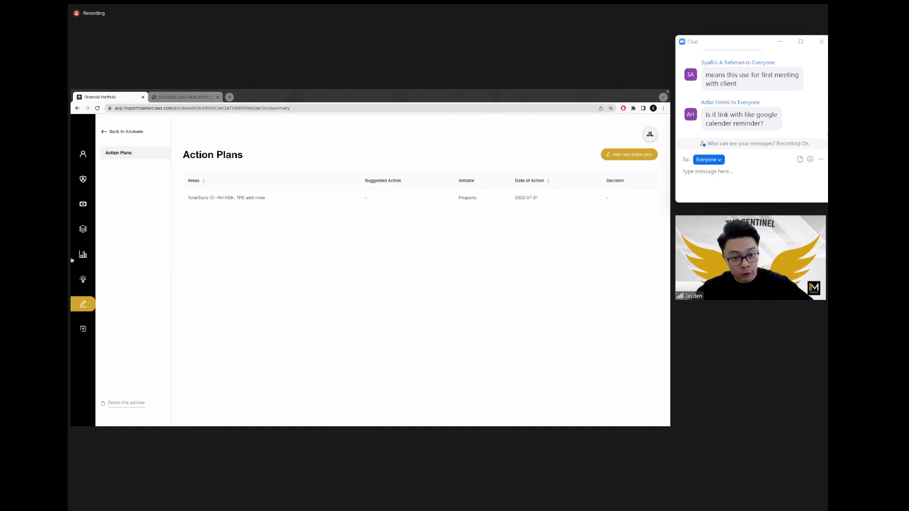
Step: Go to the advisee's re-programming Proposals page and start a new proposal from the Add Proposal card
left_click(82, 279)
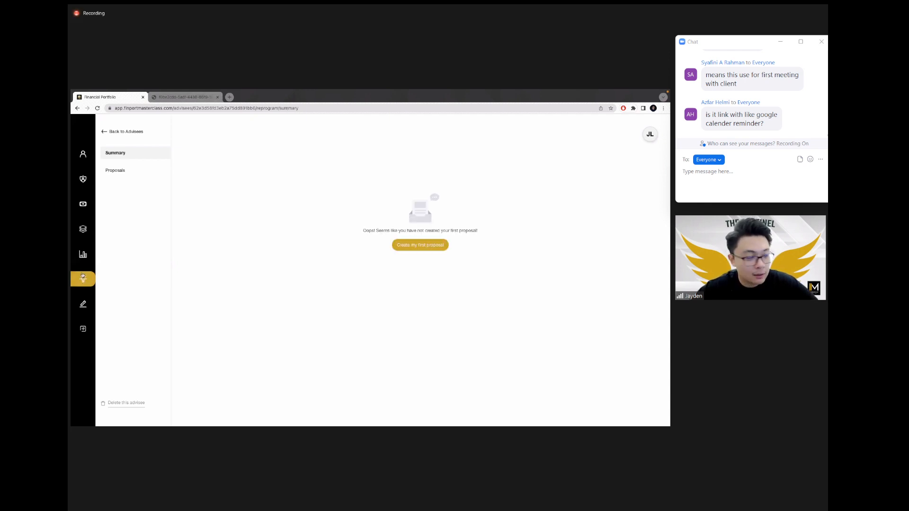
scroll(82, 275, "up", 5)
scroll(104, 299, "down", 2)
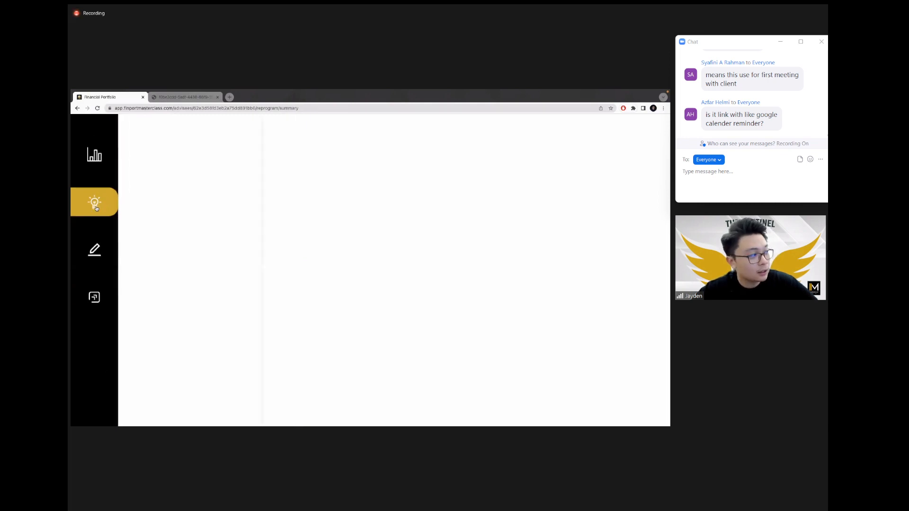
scroll(98, 207, "down", 5)
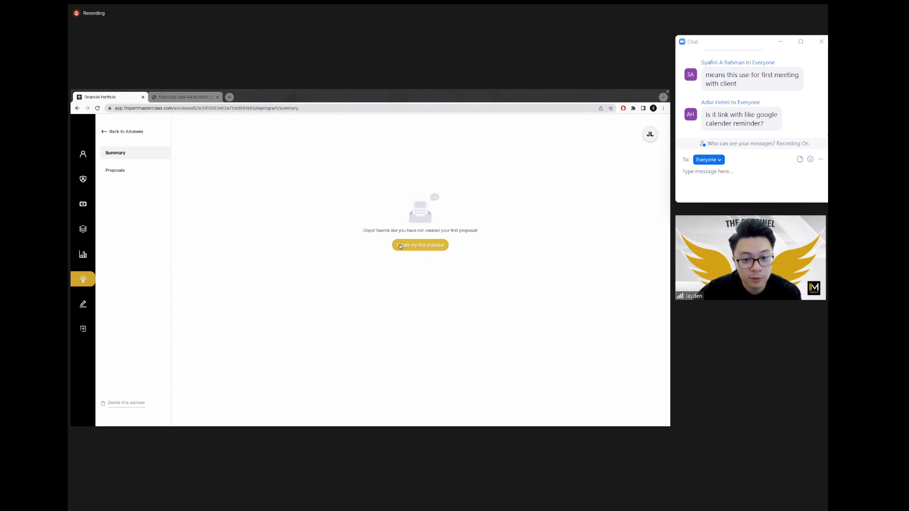
left_click(128, 172)
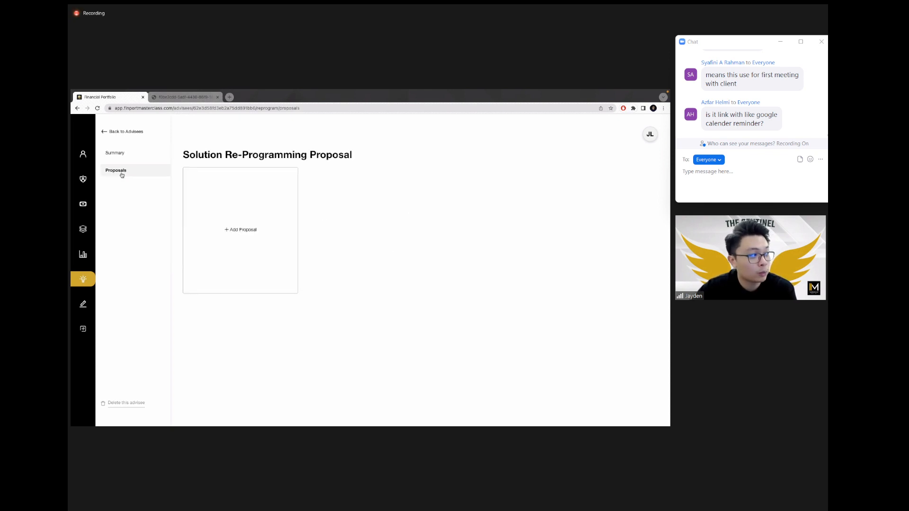
left_click(248, 235)
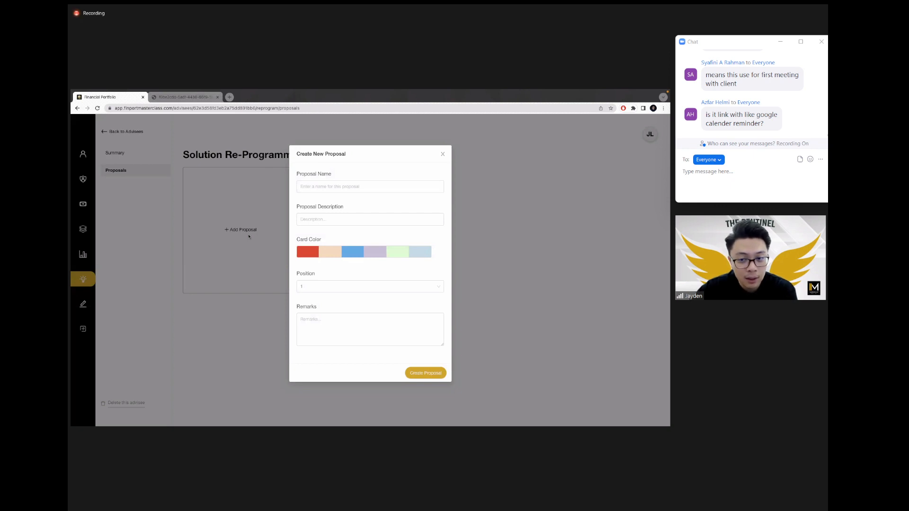
Step: Name the new proposal 'Option 1'
left_click(330, 185)
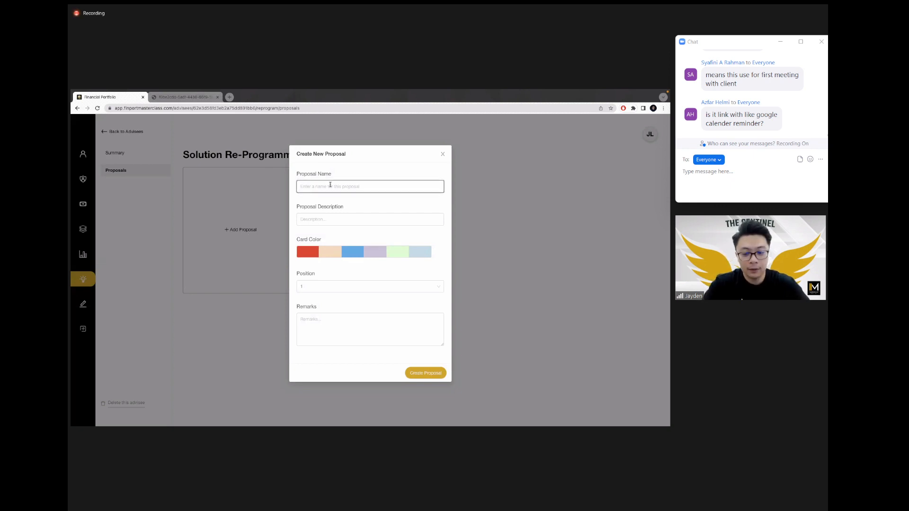
type("Pro")
key("BackSpace")
key("BackSpace")
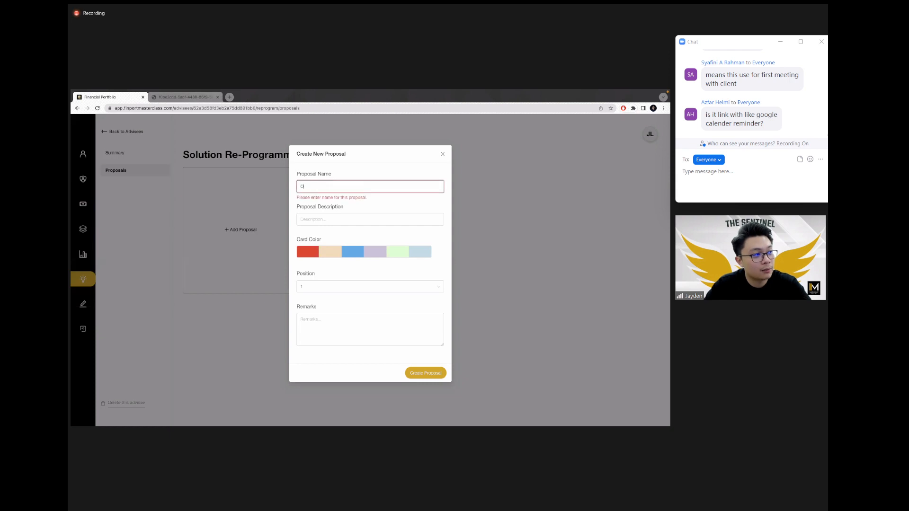
type("Option 1")
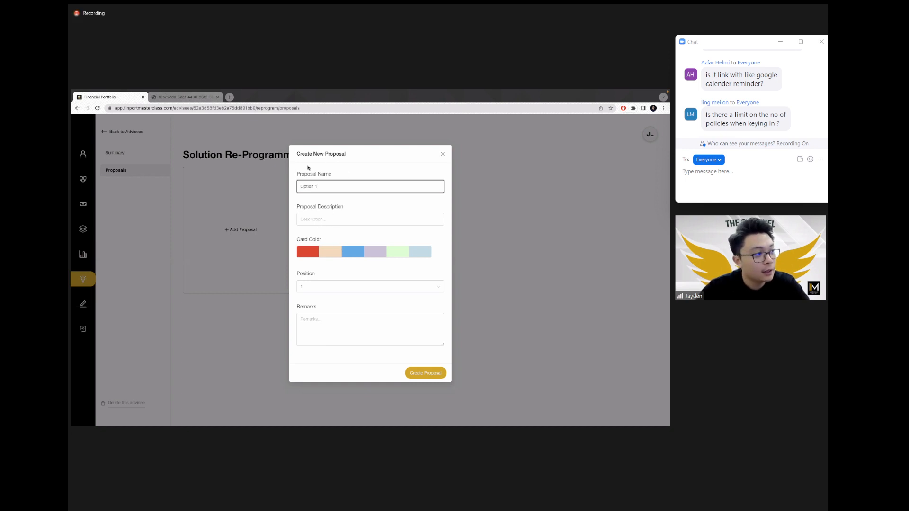
Step: Choose the red card colour and create the Option 1 proposal
left_click(330, 252)
left_click(351, 252)
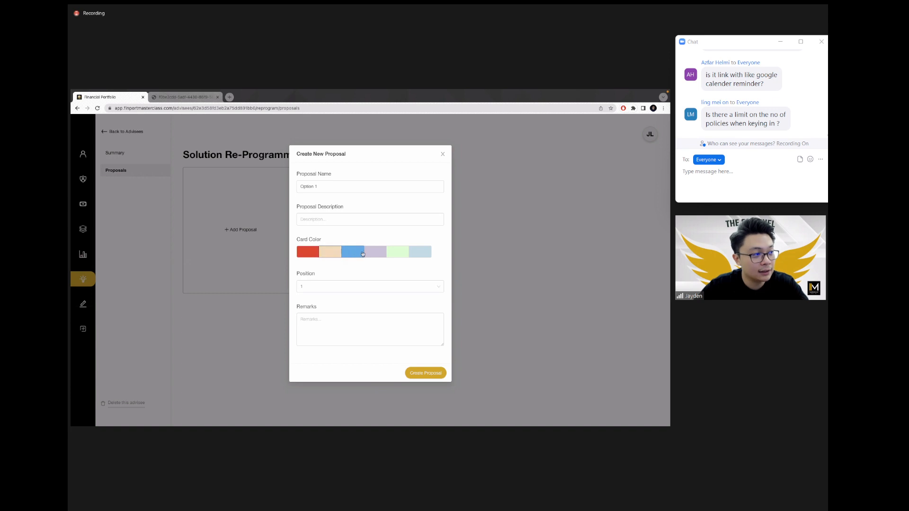
left_click(375, 252)
left_click(397, 252)
left_click(421, 251)
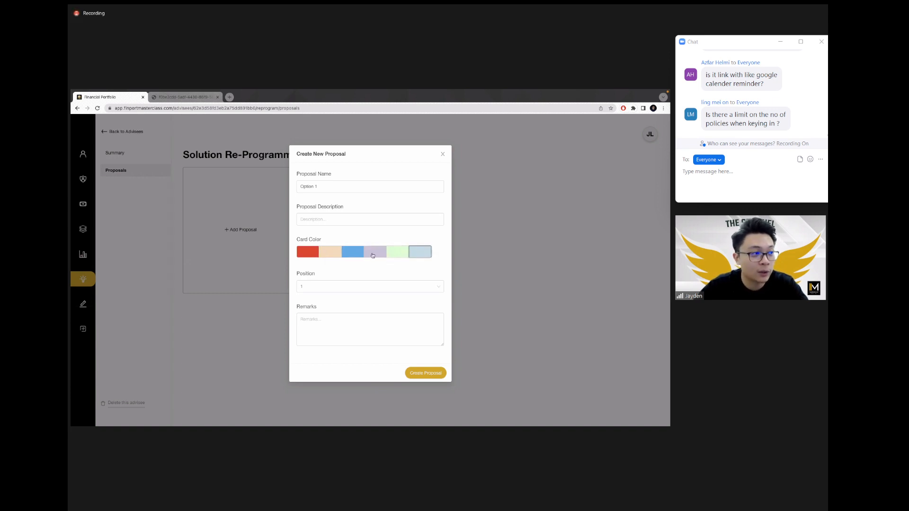
left_click(301, 259)
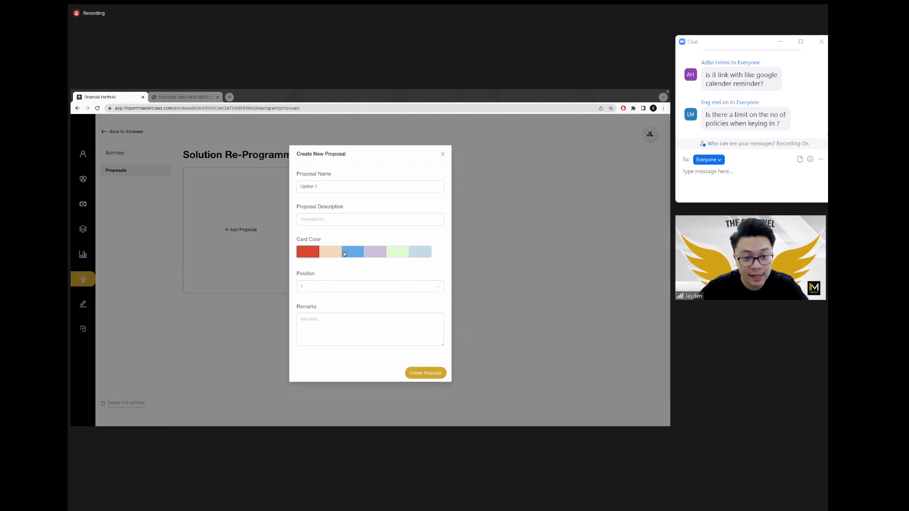
left_click(328, 222)
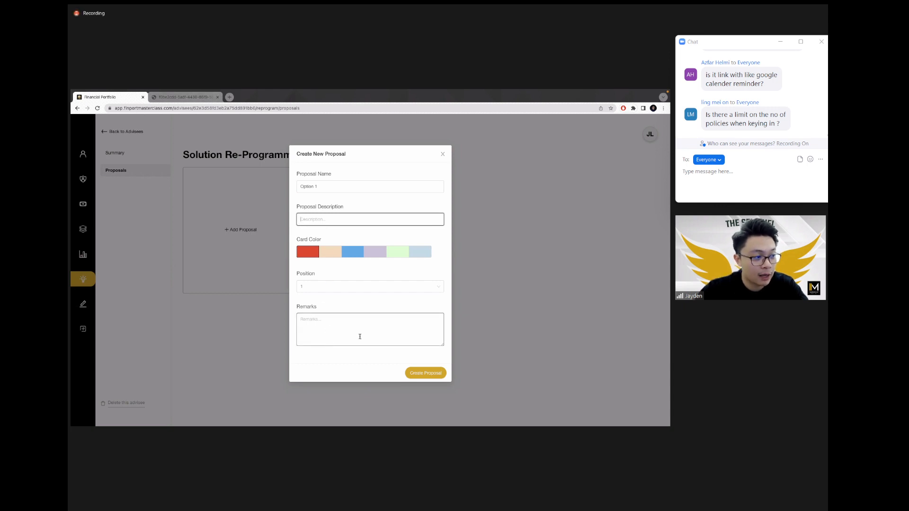
left_click(428, 375)
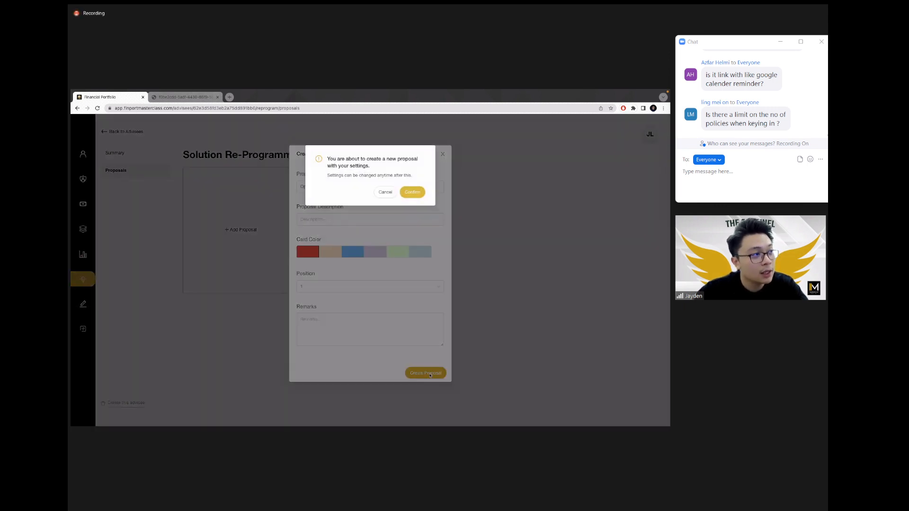
left_click(410, 192)
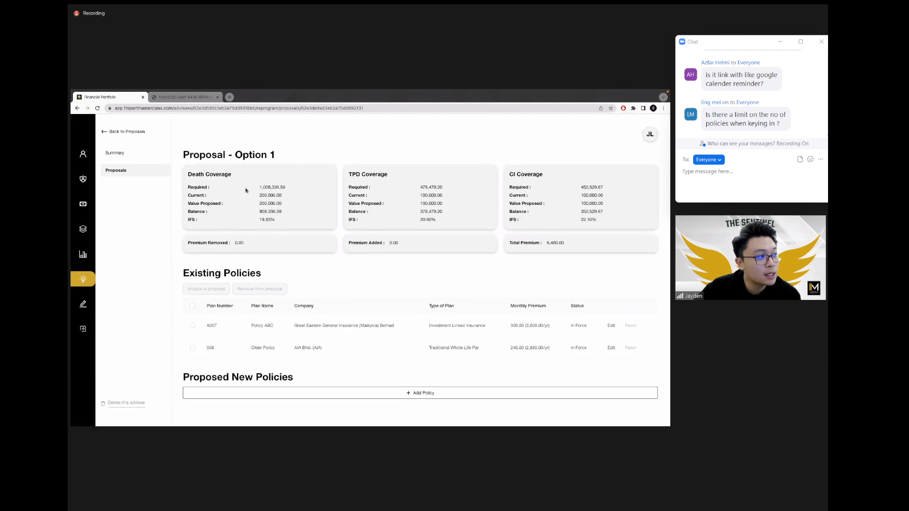
Step: Review Option 1's Death Coverage values, including the 200,000.00 proposed amount, and Premium Removed
left_click(287, 188)
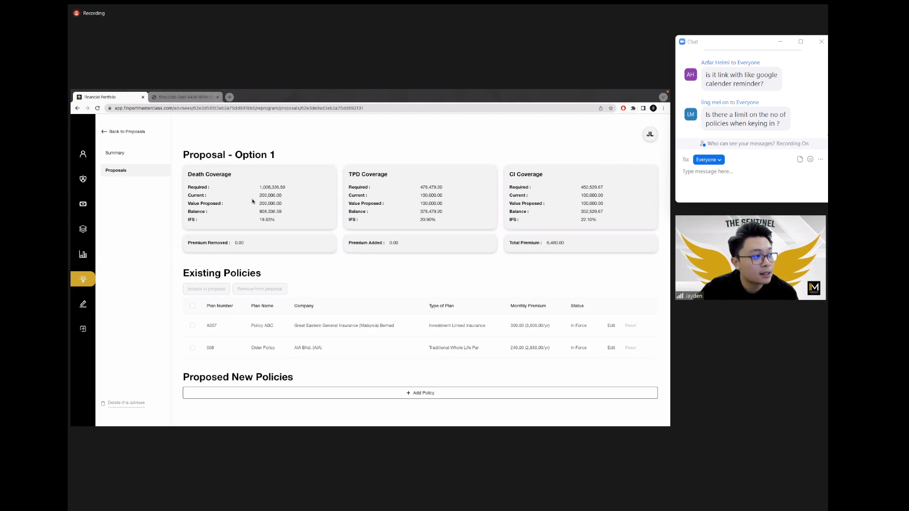
mouse_move(259, 196)
left_mouse_down()
mouse_move(285, 196)
mouse_move(253, 204)
left_mouse_up()
left_click(272, 202)
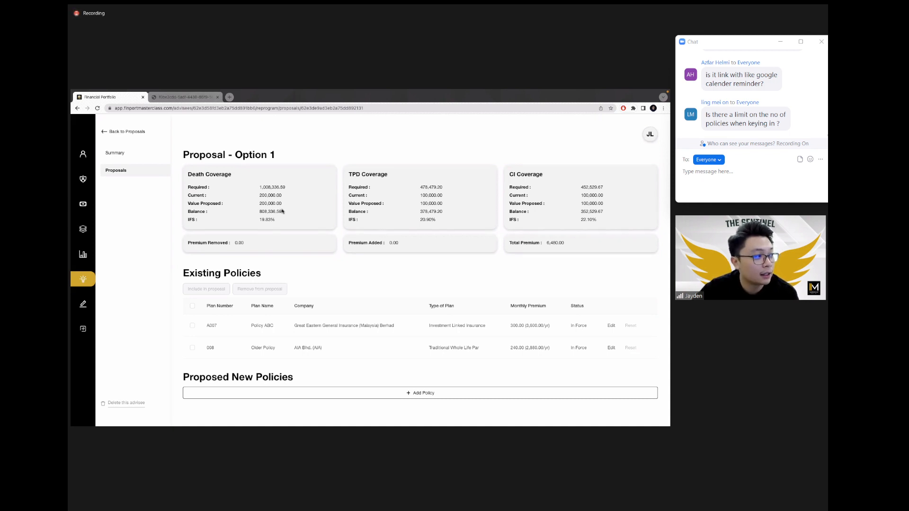
left_click_drag(283, 205, 256, 220)
left_click(282, 220)
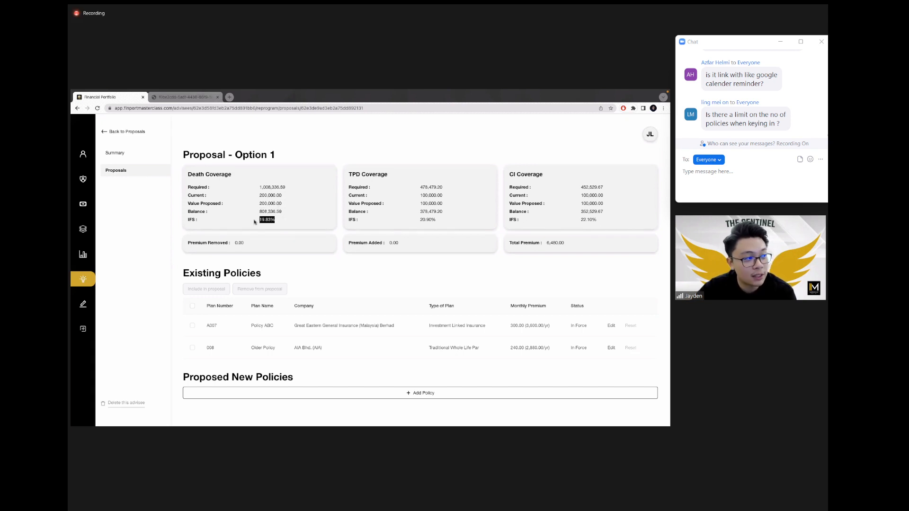
left_click(296, 219)
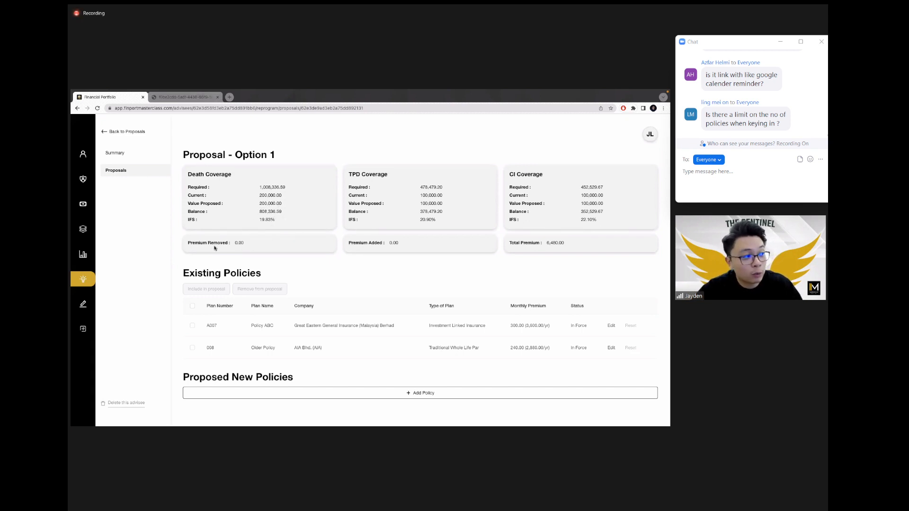
left_click_drag(203, 243, 247, 243)
left_click(355, 245)
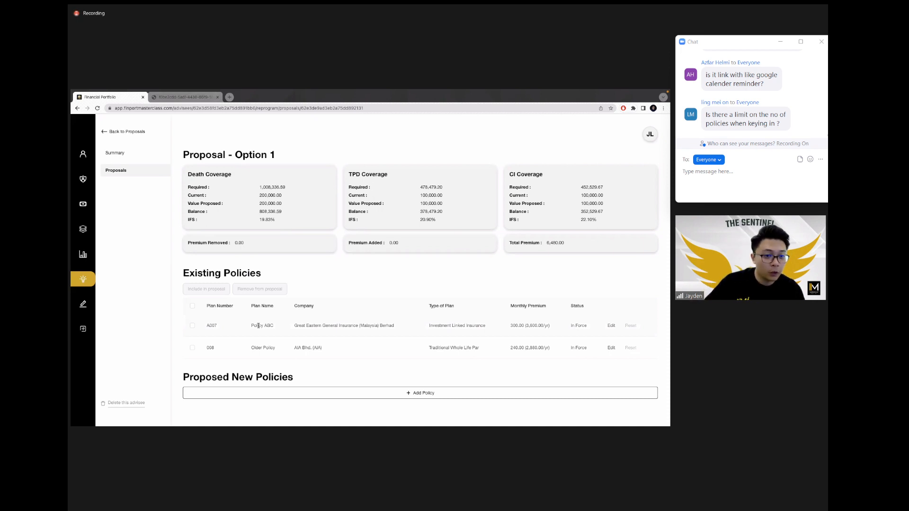
Step: Remove Older Policy (008) from Option 1, making Premium Removed 2,880.00
left_click(192, 348)
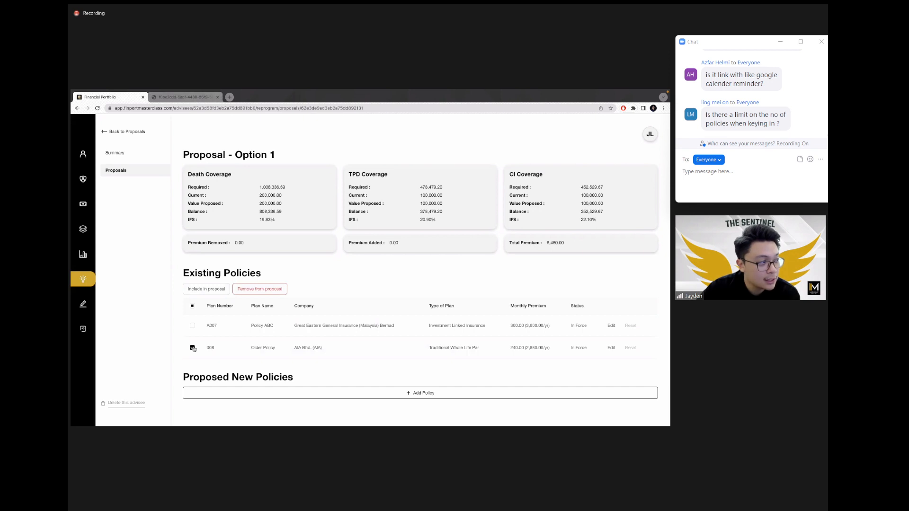
left_click(263, 289)
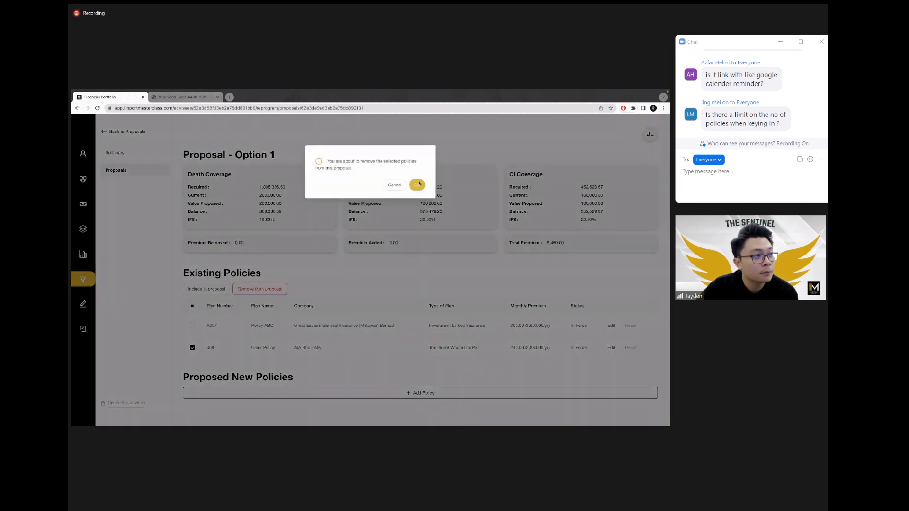
left_click(418, 184)
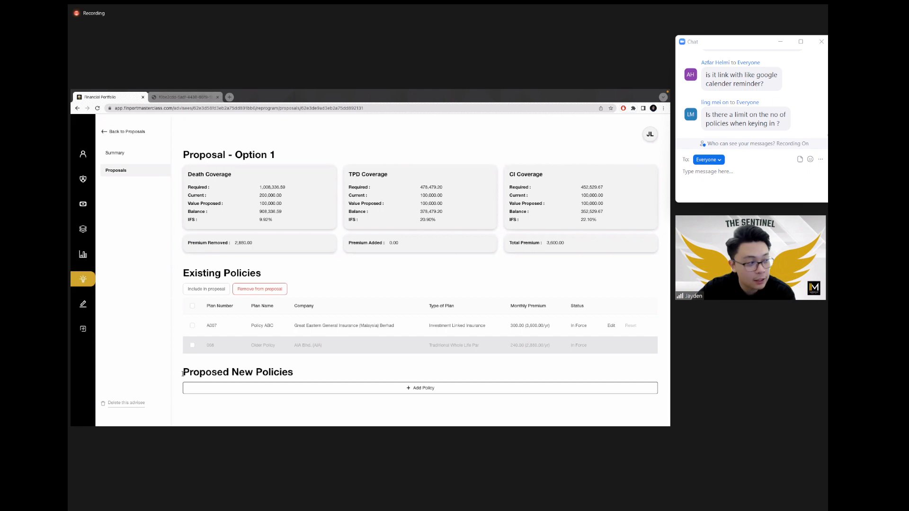
Step: Begin adding a proposed new policy under Proposed New Policies
triple_click(230, 374)
left_click(308, 378)
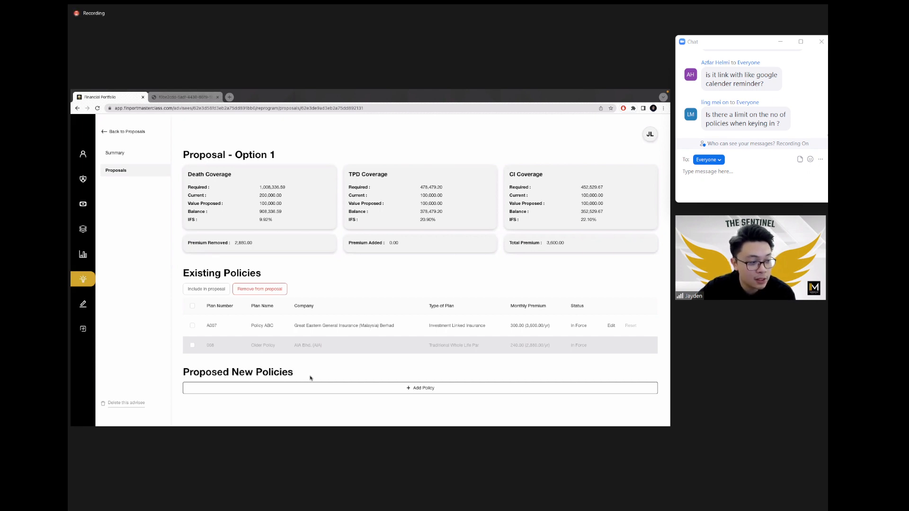
left_click(420, 391)
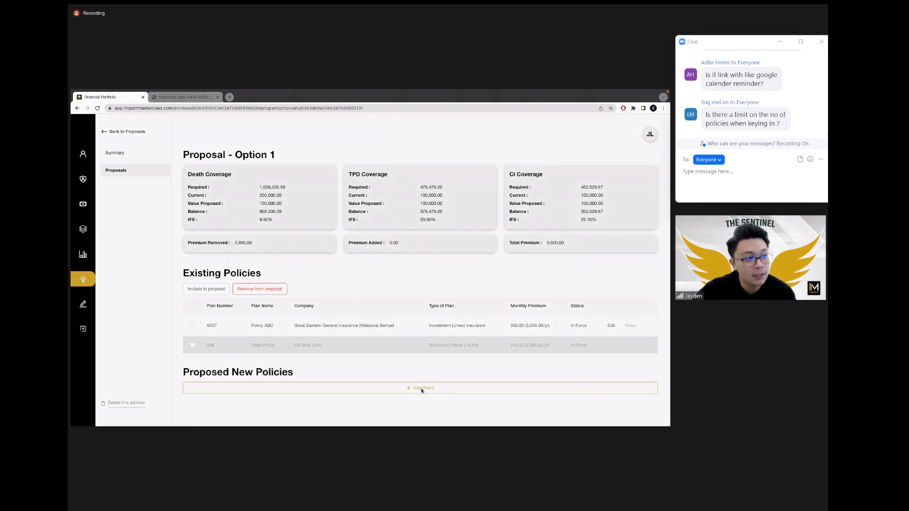
Step: Enter 'New Policy 1' with insurer AIA, premium 300 monthly, plan type Investment Linked Insurance
left_click(274, 185)
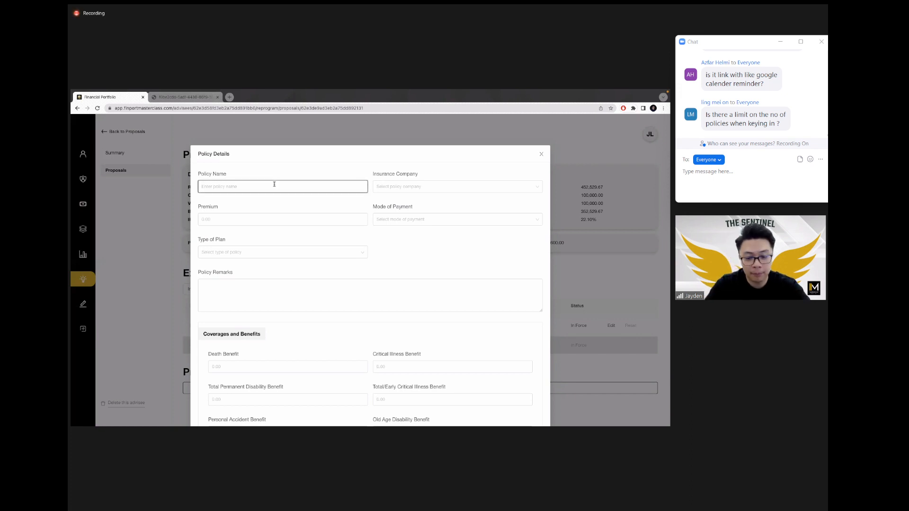
type("New Polic")
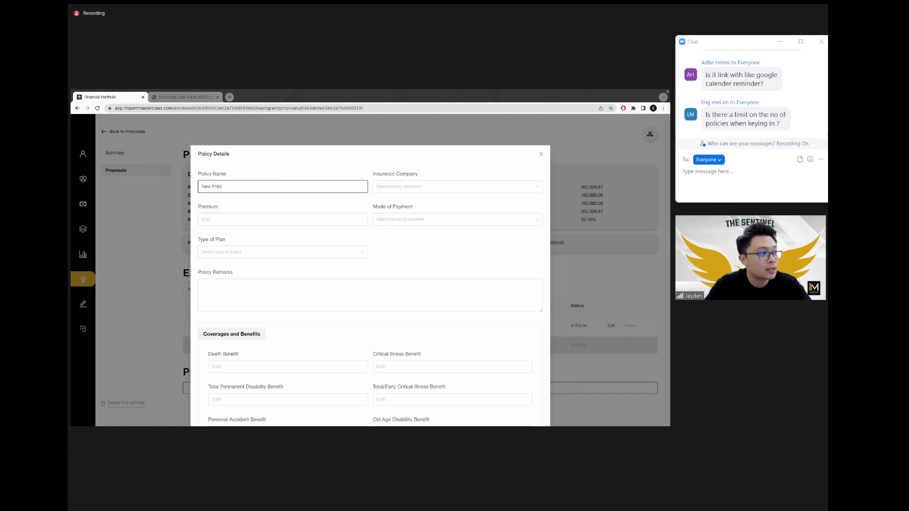
type("y 1")
left_click(387, 187)
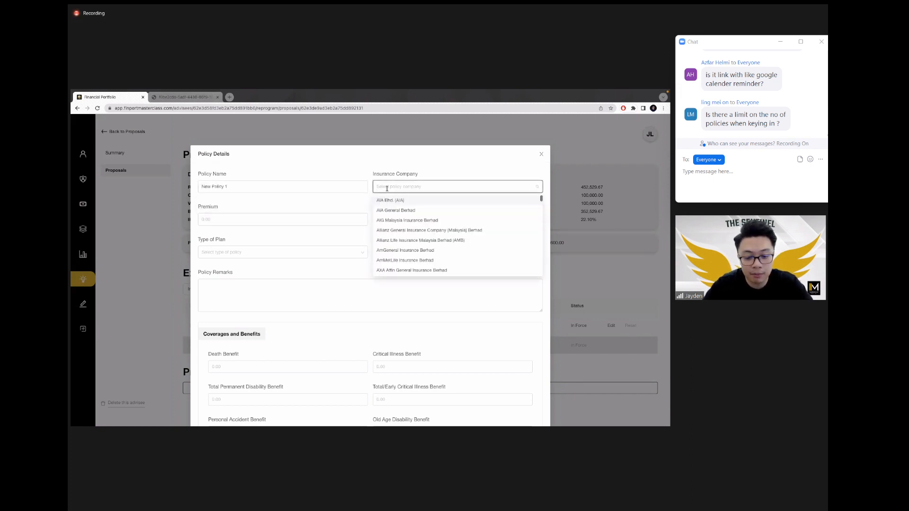
left_click(410, 201)
left_click(320, 217)
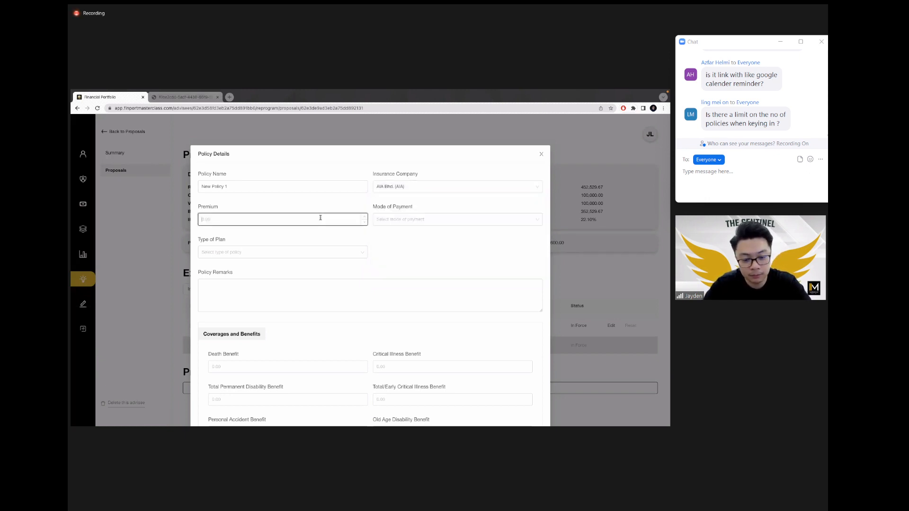
type("300")
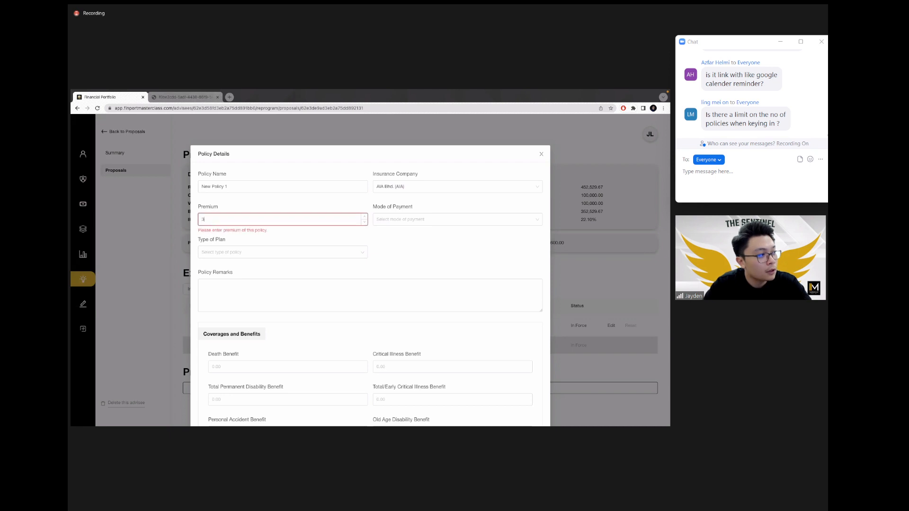
left_click(425, 218)
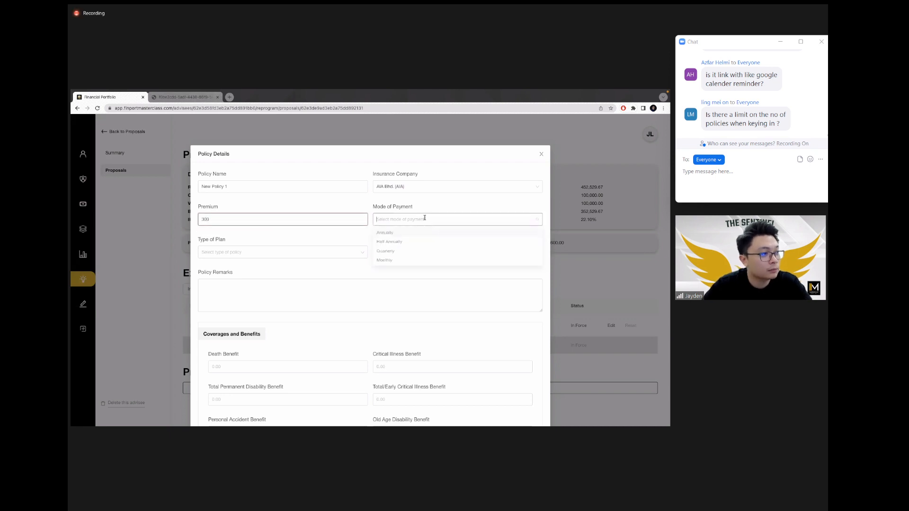
left_click(386, 261)
left_click(327, 251)
type("invest")
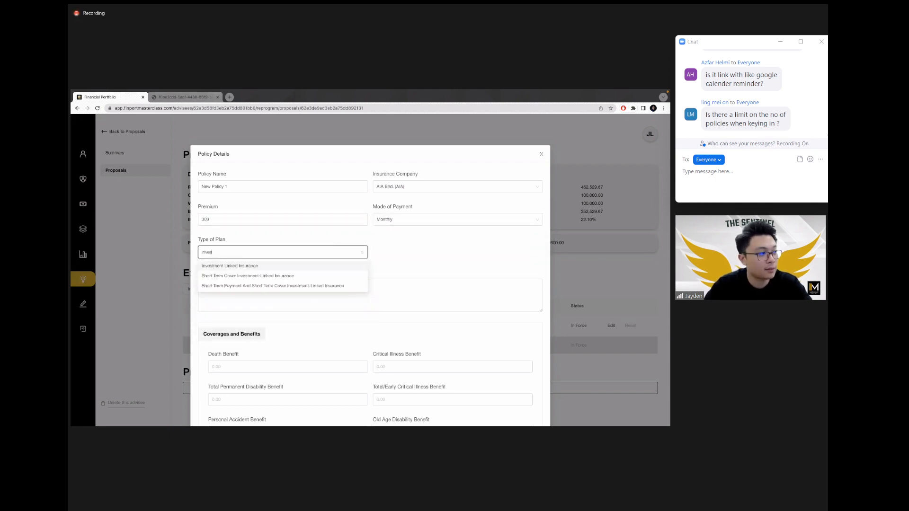
key("Return")
left_click(414, 250)
Step: Set Death, TPD and Total/Early CI benefits to 500,000 and tick both premium waivers
scroll(414, 250, "down", 3)
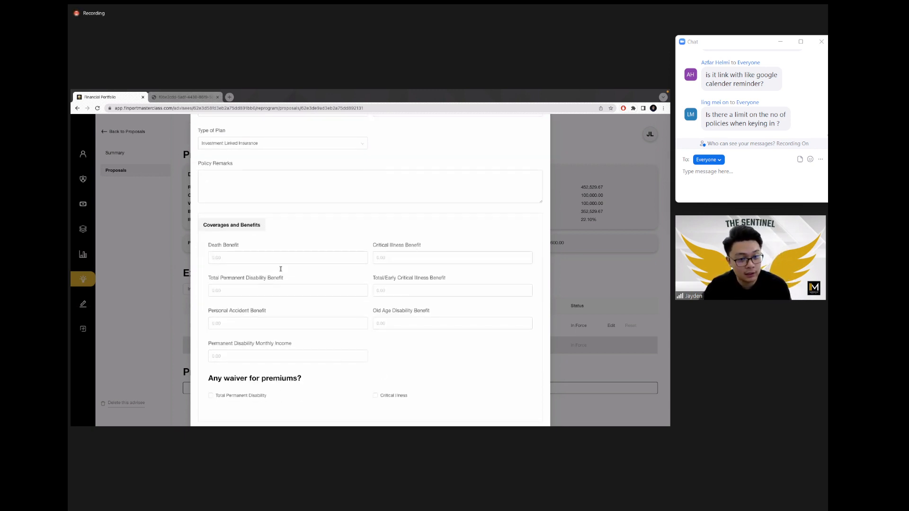
left_click(253, 258)
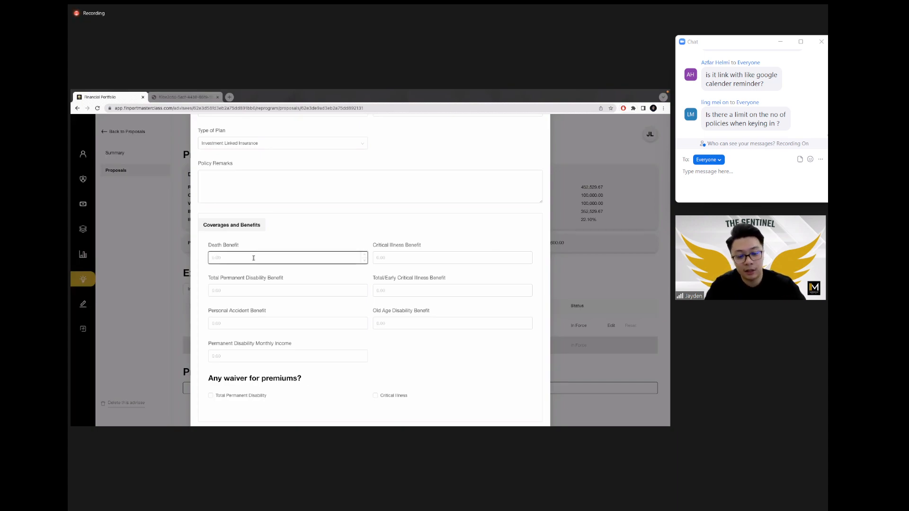
type("500")
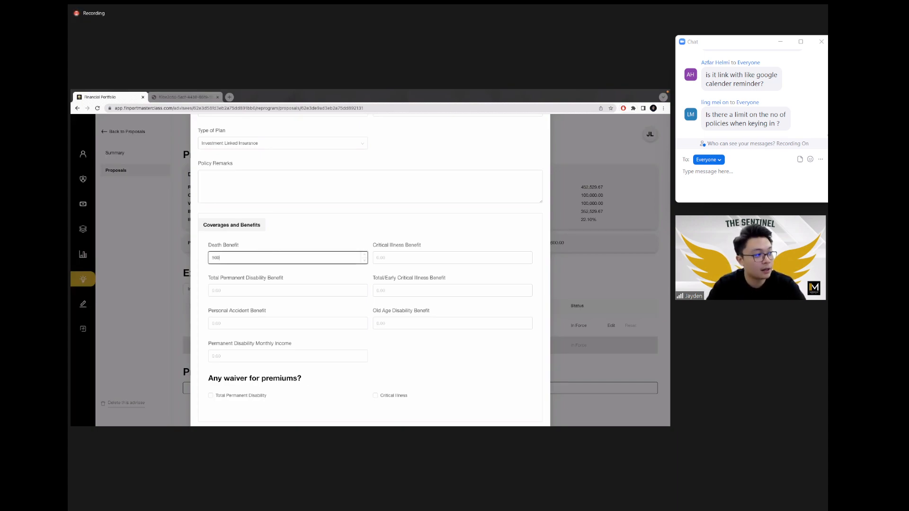
type(",000")
left_click(330, 288)
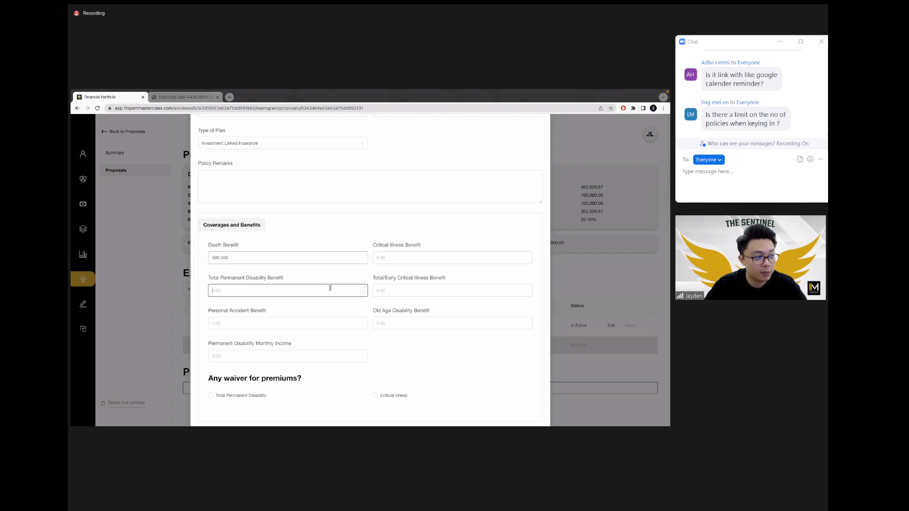
type("5000000")
left_click(406, 345)
left_click(423, 291)
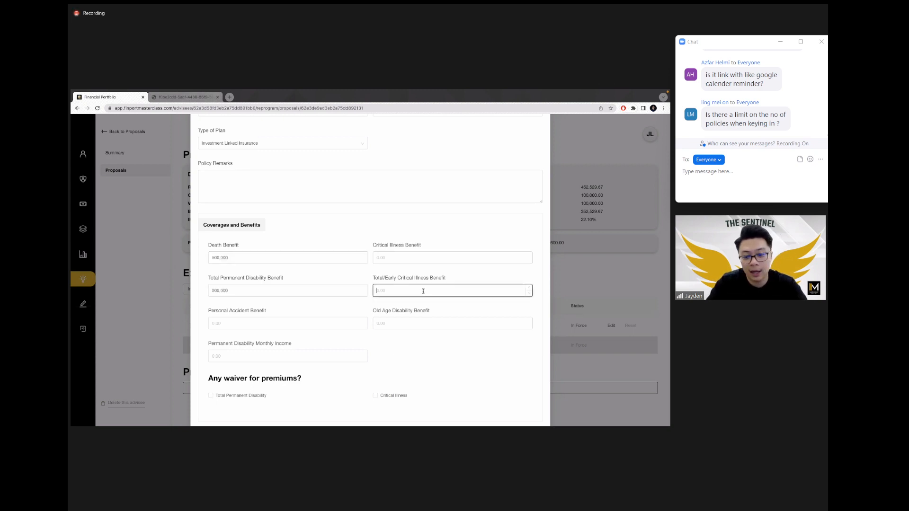
type("5000000")
left_click(389, 365)
scroll(347, 314, "down", 2)
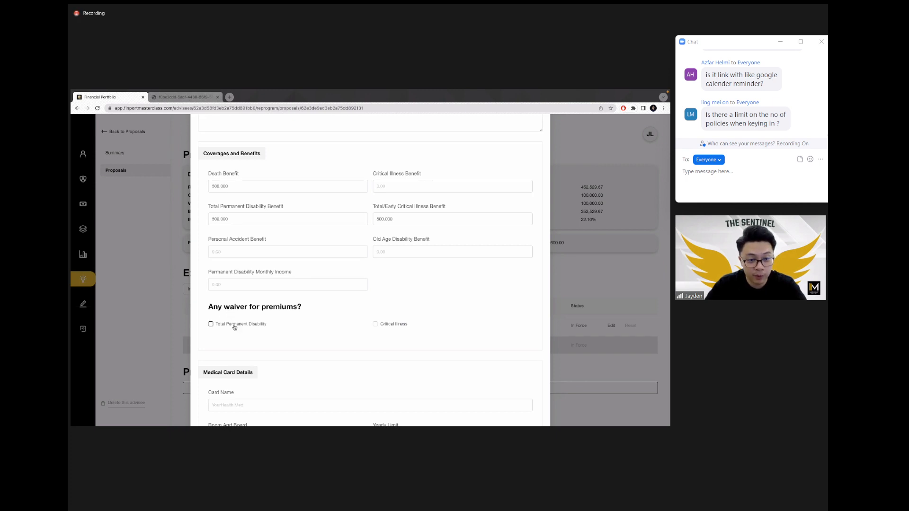
left_click(233, 325)
left_click(384, 325)
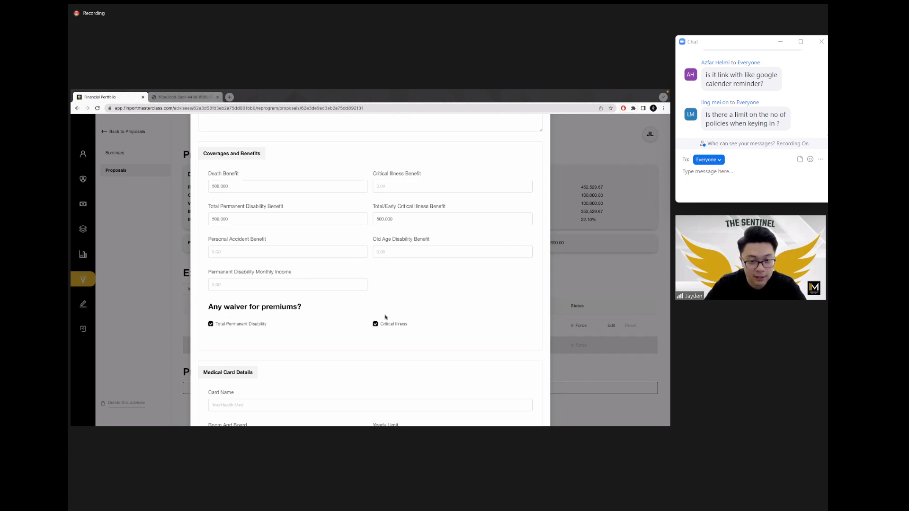
Step: Add policy remarks 'Dengue Cover : RM' and 'Special Protection : RM1000'
scroll(396, 294, "down", 3)
scroll(359, 256, "down", 3)
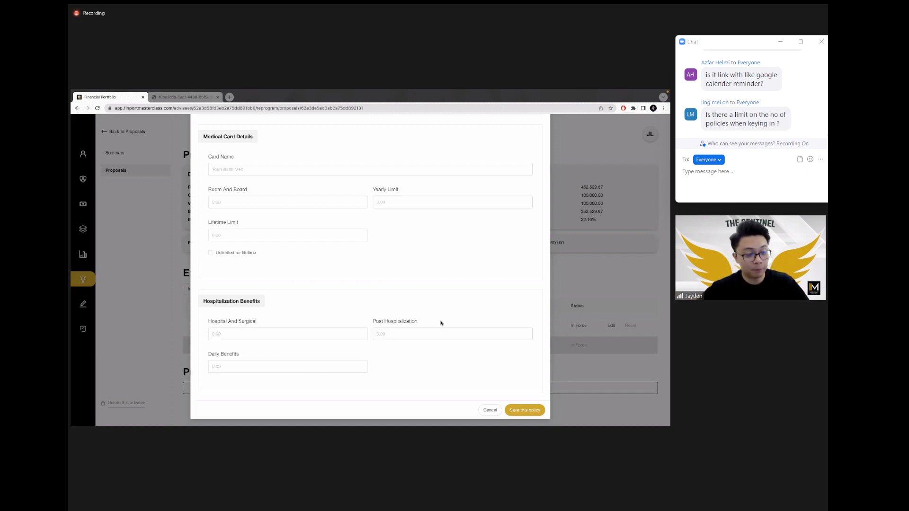
scroll(352, 291, "up", 6)
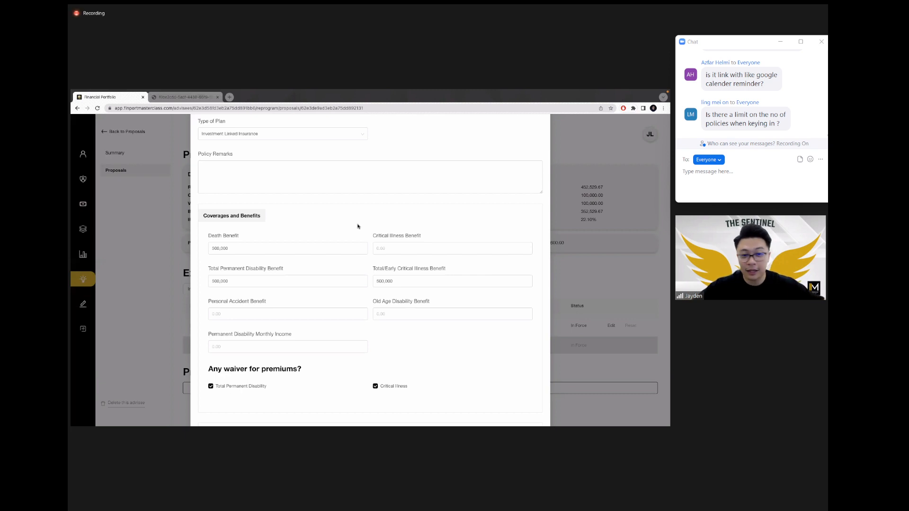
scroll(290, 234, "up", 3)
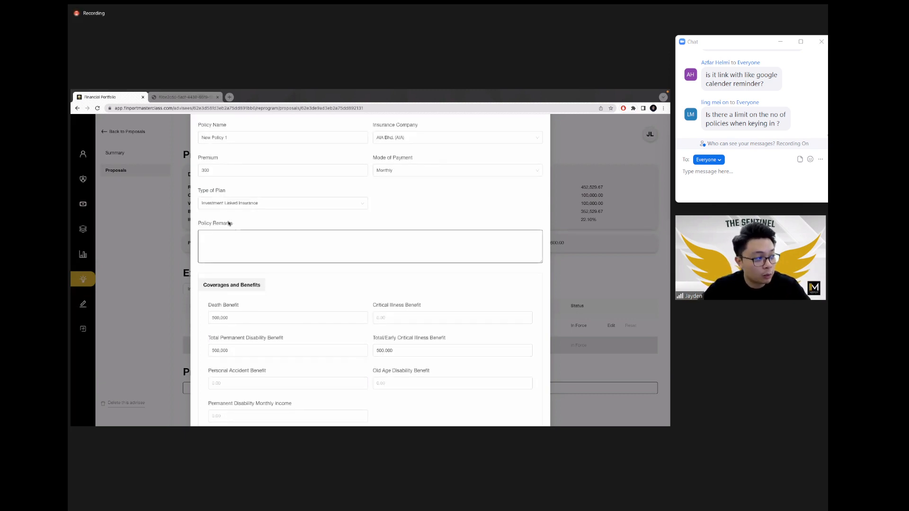
left_click_drag(197, 221, 234, 224)
left_click(261, 240)
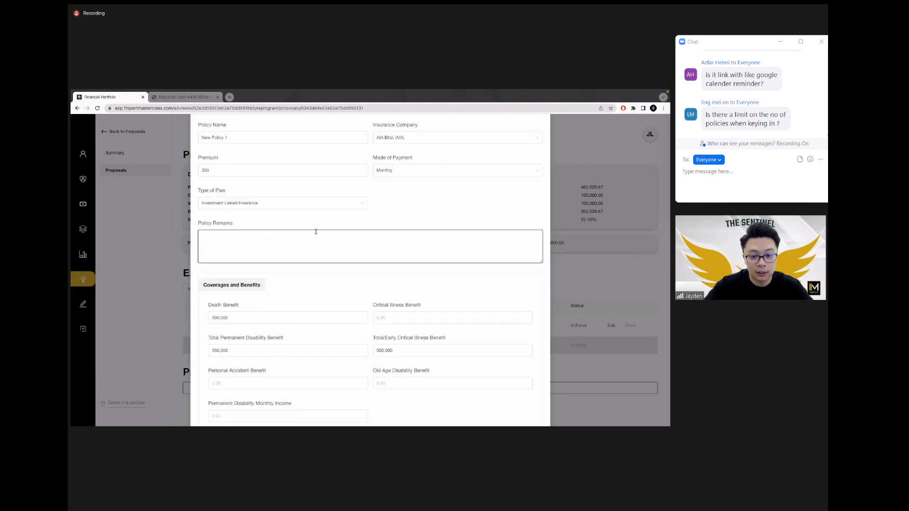
type("Dengue Cover")
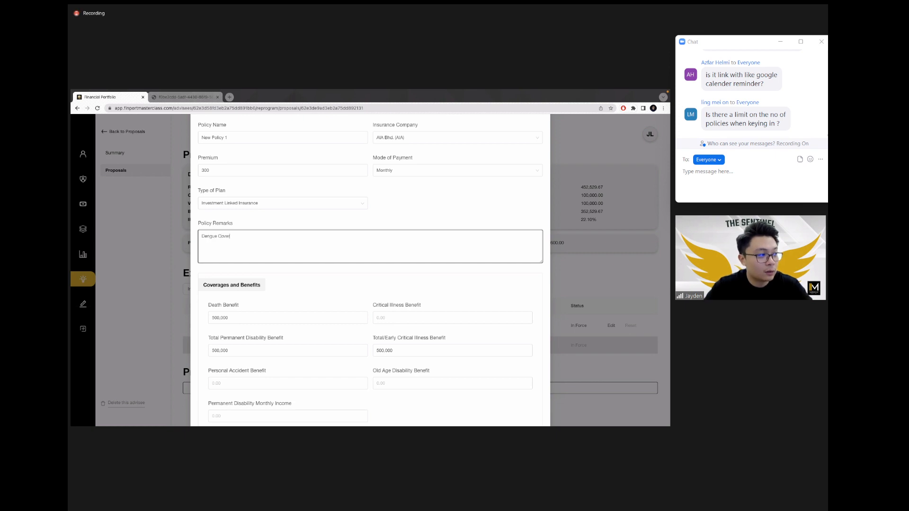
type(" : RM75k")
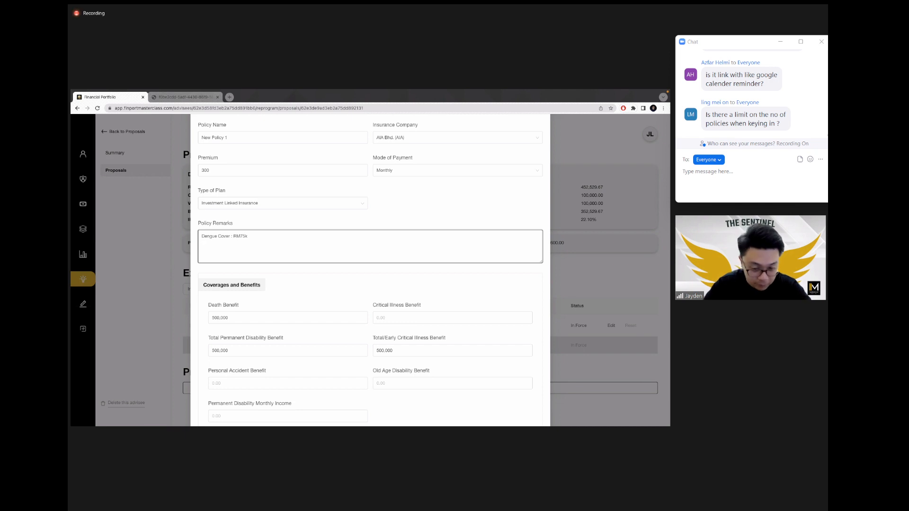
type("Special P")
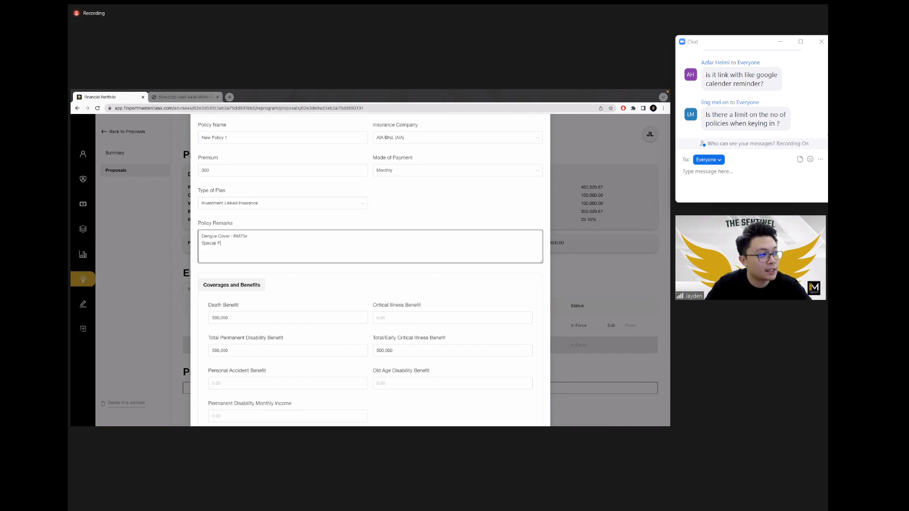
type("rotect")
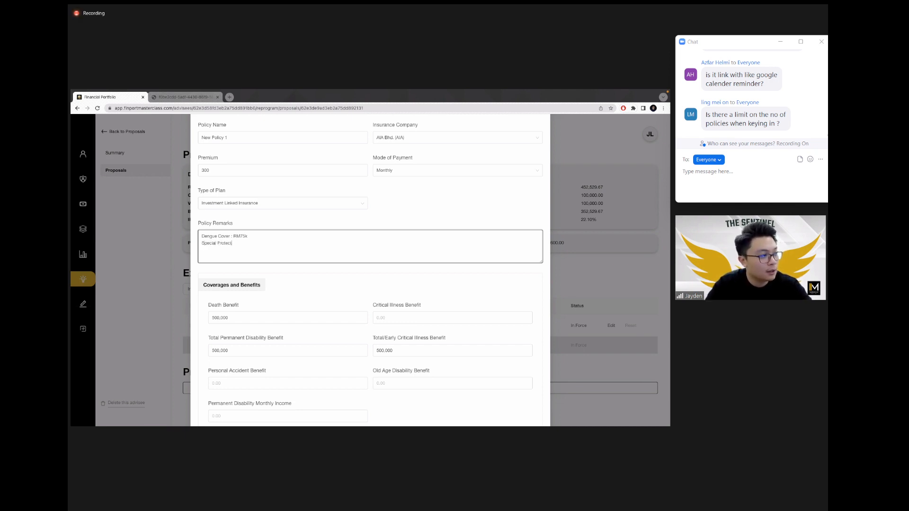
type("ion : RM1000k")
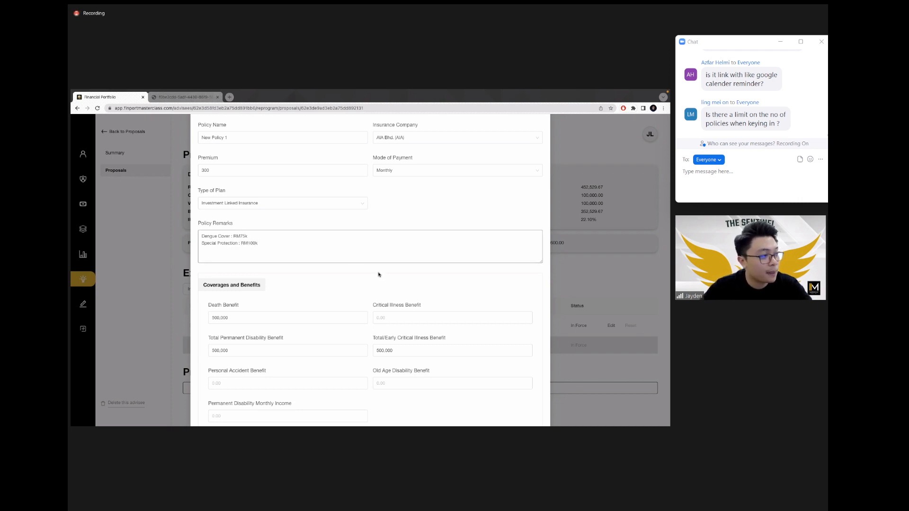
scroll(393, 272, "down", 10)
Step: Save New Policy 1 into Option 1 and return to the proposals list
left_click(523, 410)
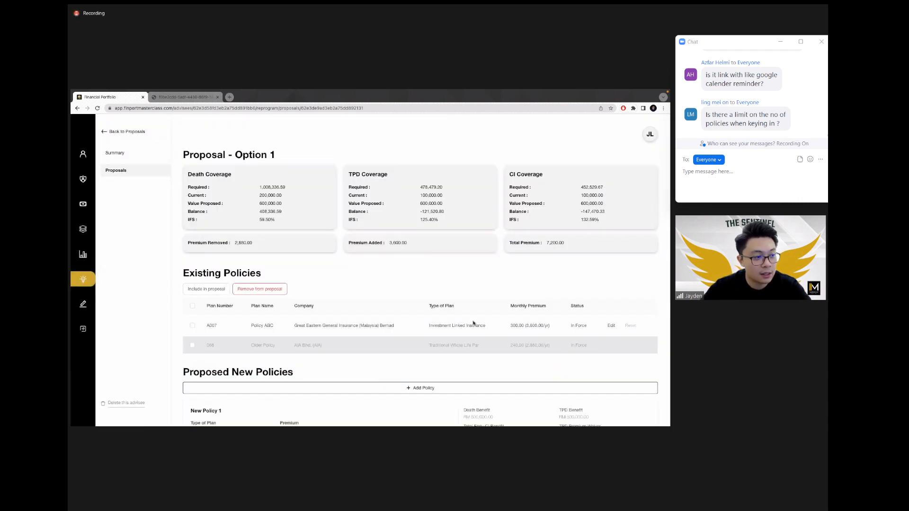
scroll(463, 266, "down", 3)
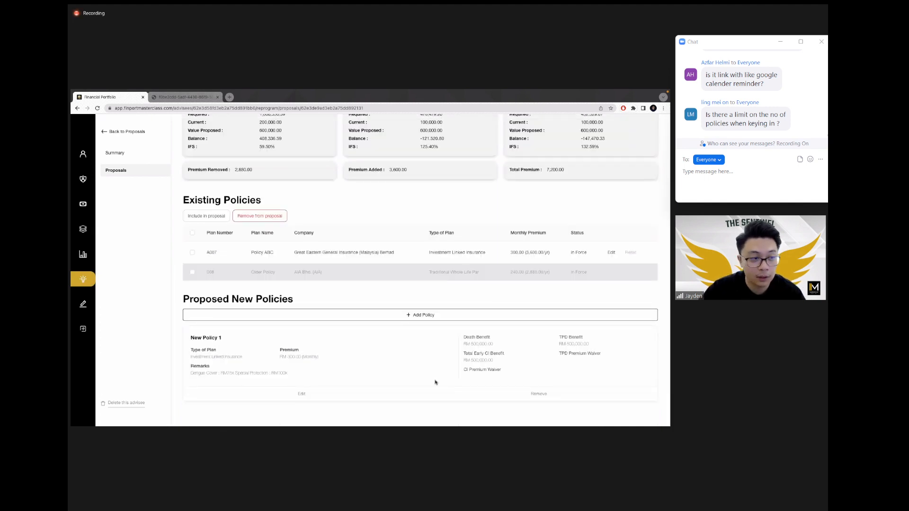
scroll(399, 203, "up", 2)
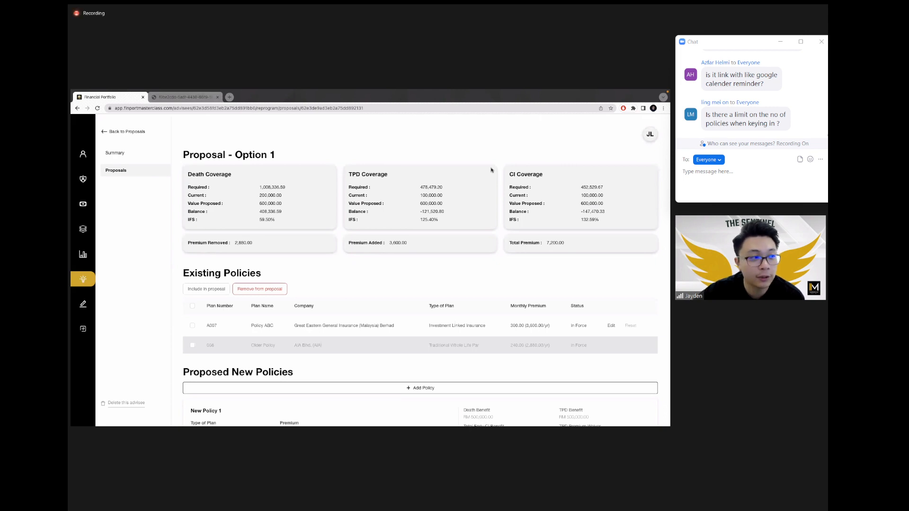
left_click(131, 171)
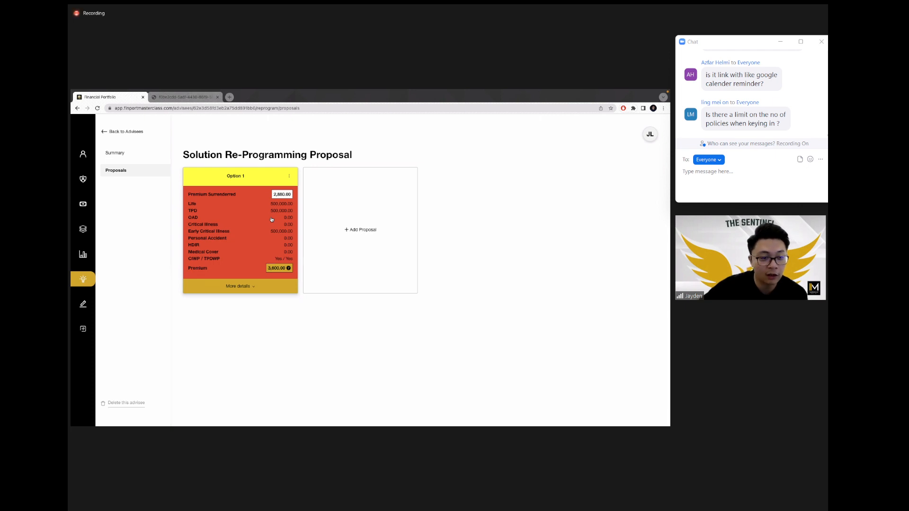
Step: Check the Summary risk ratios (cover ratio 30.86 to 83.33), then return to Proposals
left_click(115, 152)
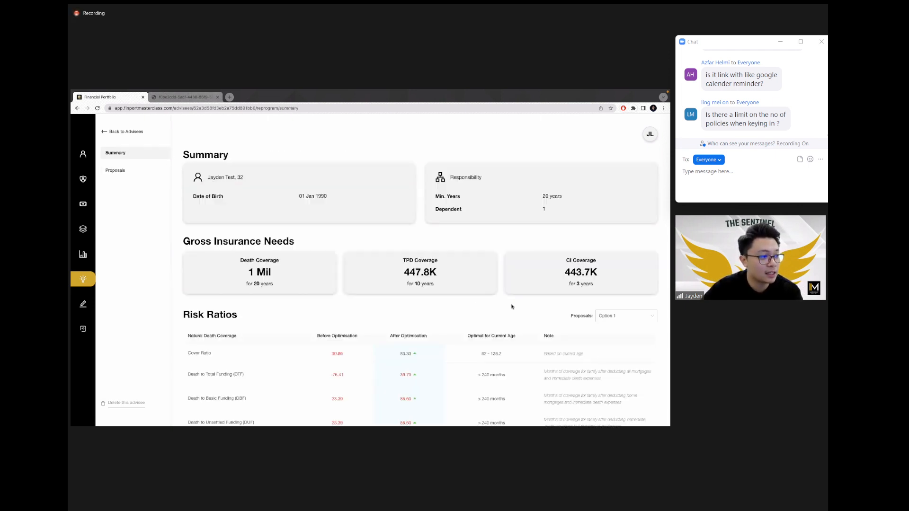
scroll(404, 322, "down", 2)
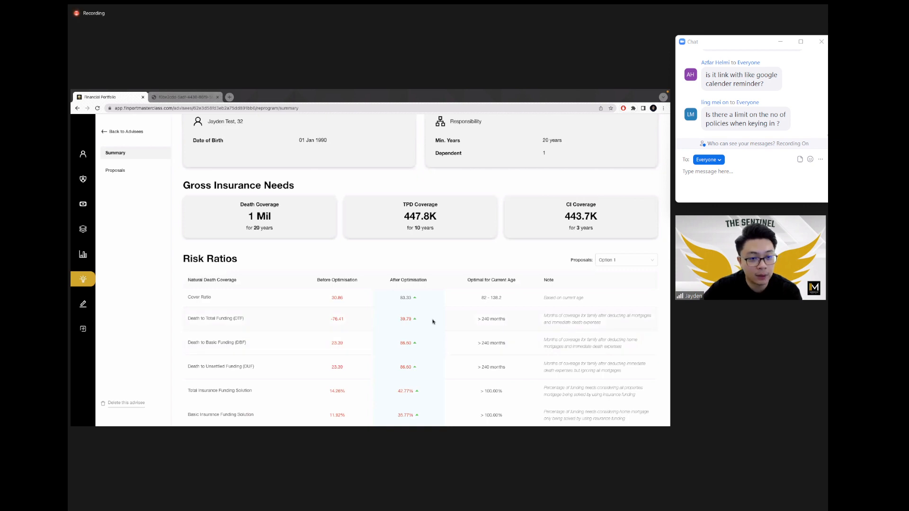
scroll(298, 269, "up", 2)
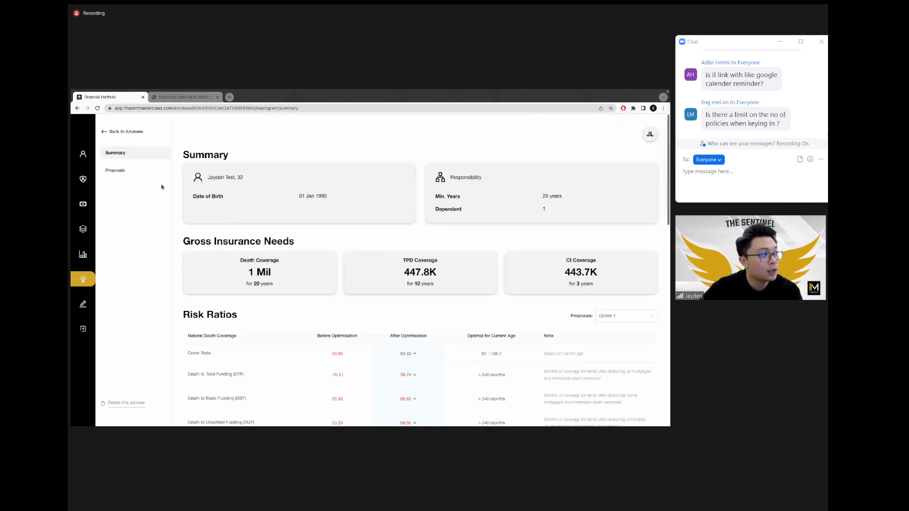
left_click(130, 171)
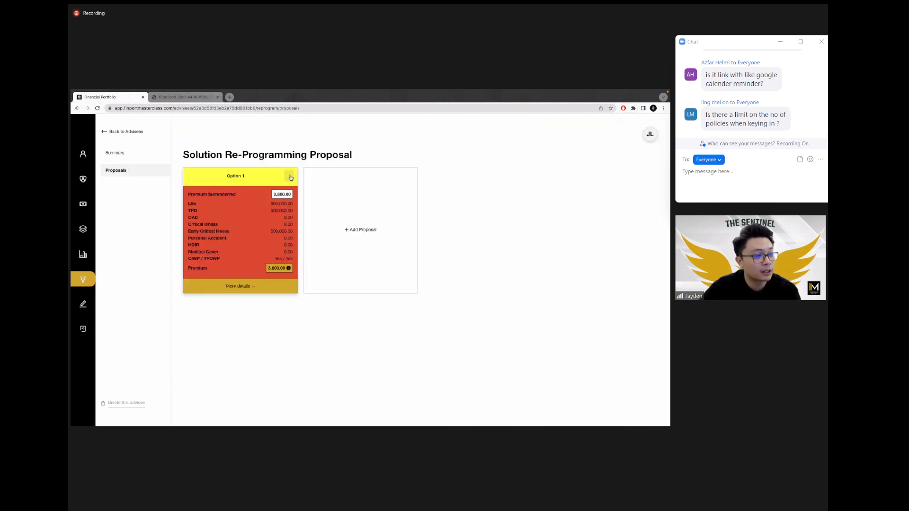
Step: Give Option 1 the description 'Increase DTP to 39month. Added RM500k etc etc' and save it
scroll(290, 177, "up", 5)
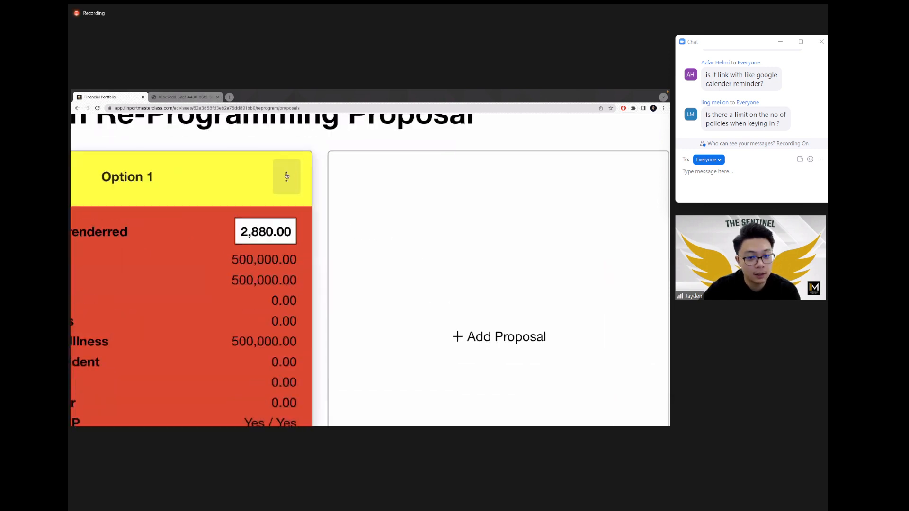
scroll(296, 165, "down", 5)
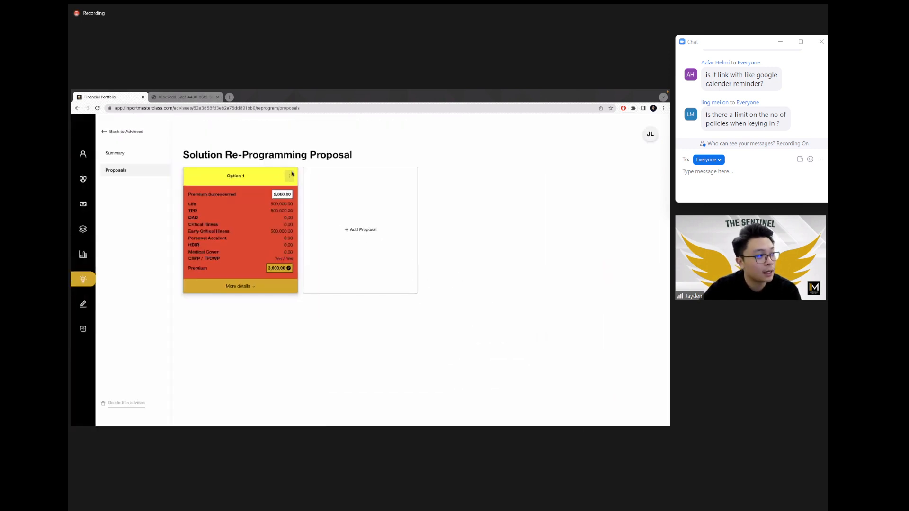
left_click(289, 177)
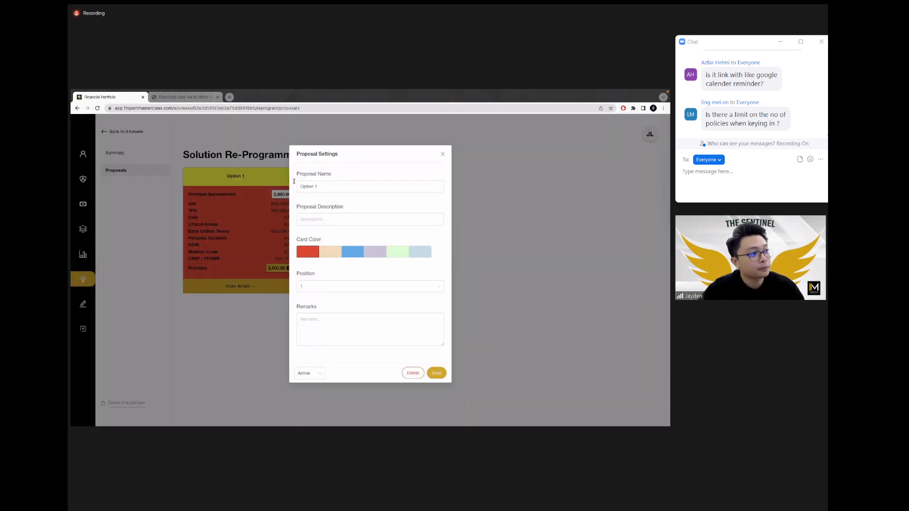
triple_click(336, 206)
left_click(347, 223)
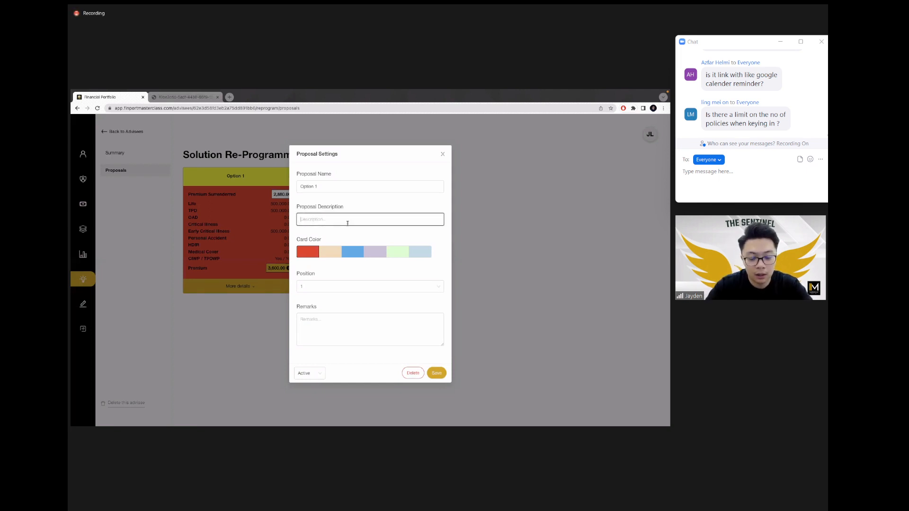
type("t")
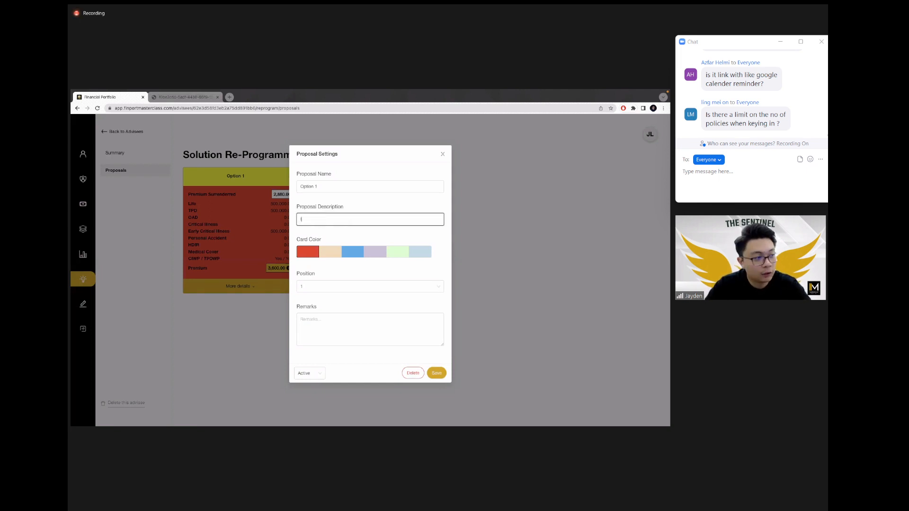
type("ncrease DTG")
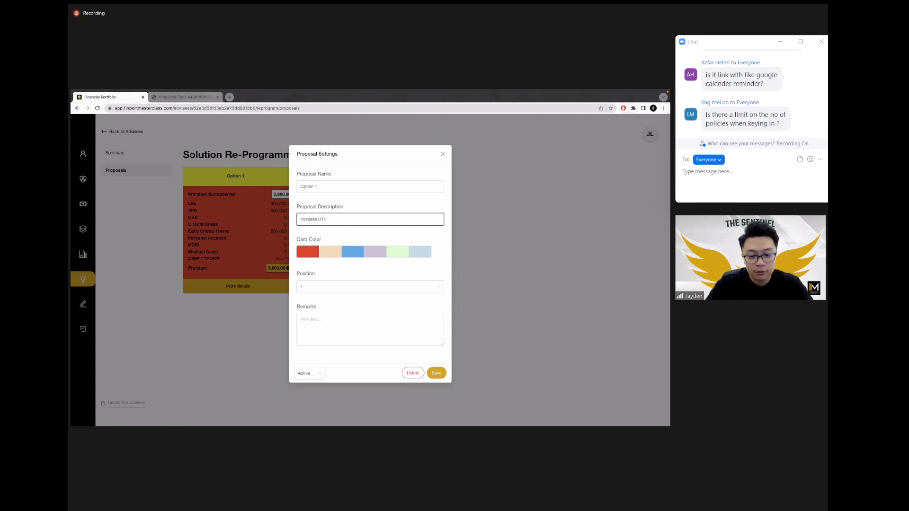
type(" to")
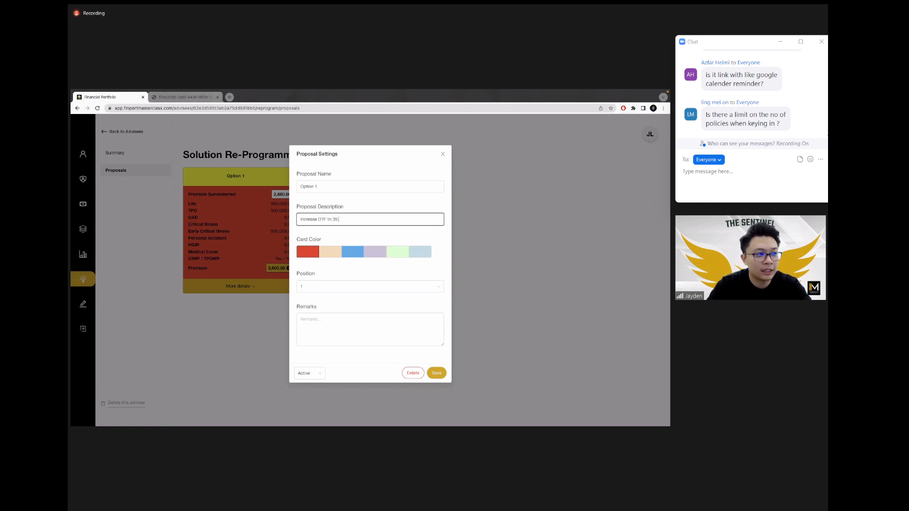
type(" 39month.")
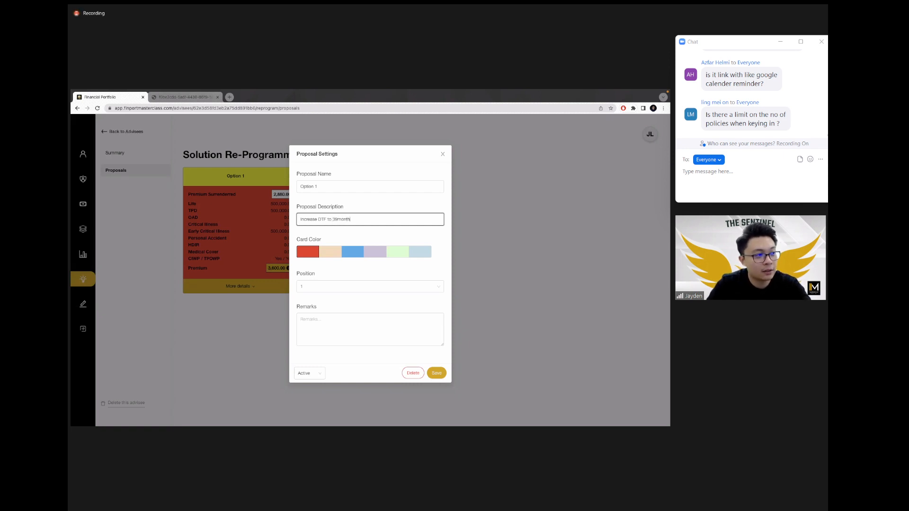
type("dded ")
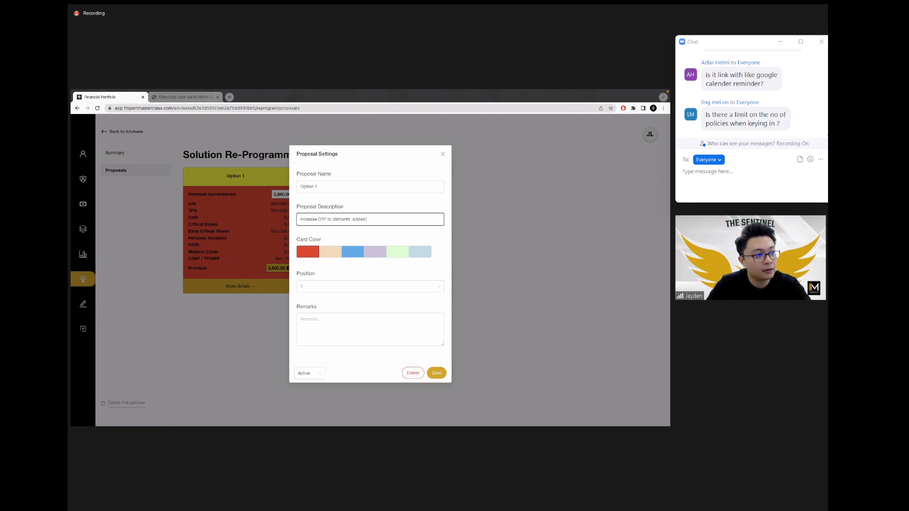
type("RM500k")
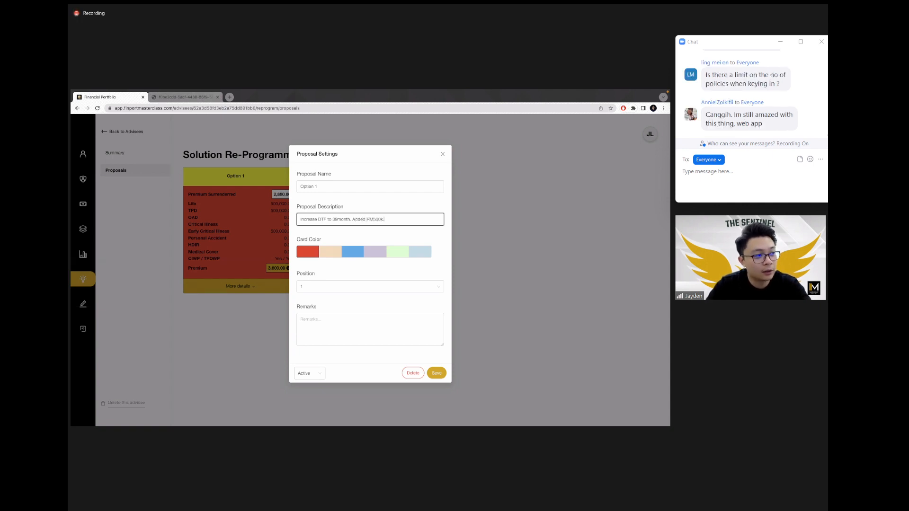
type(" etc etc")
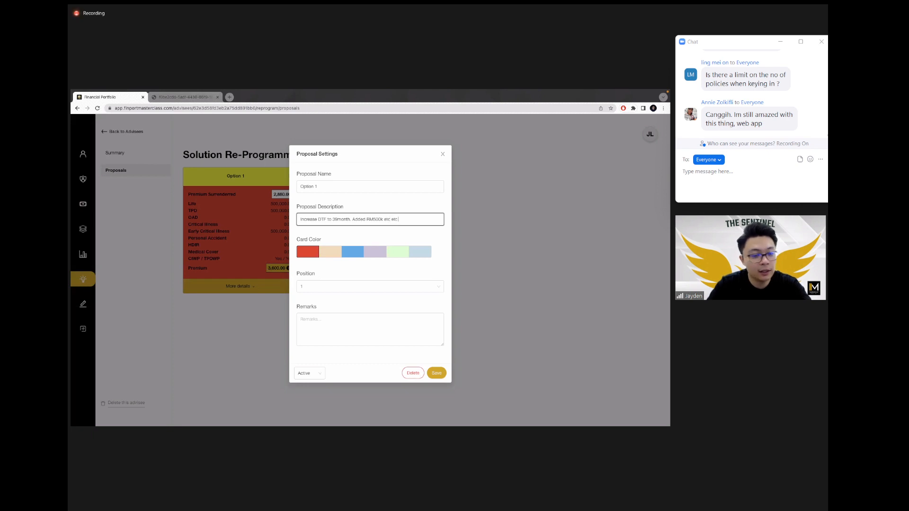
left_click(436, 373)
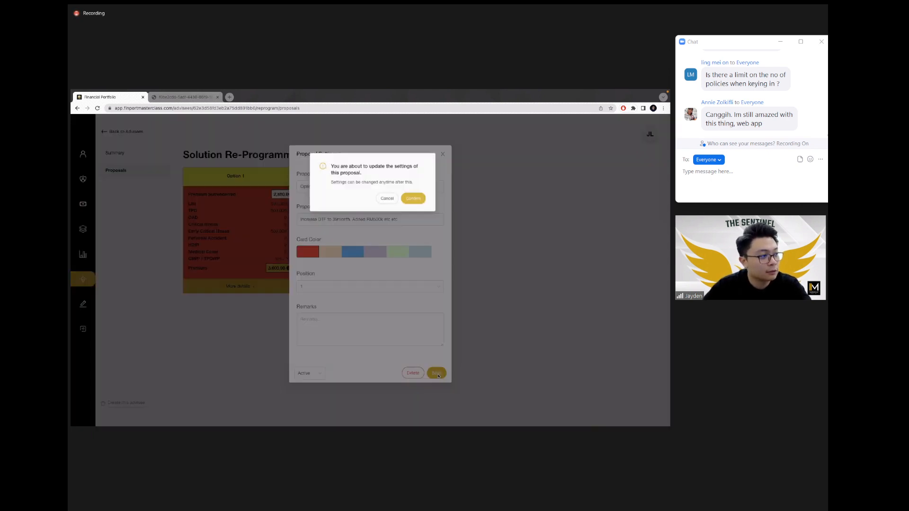
left_click(419, 191)
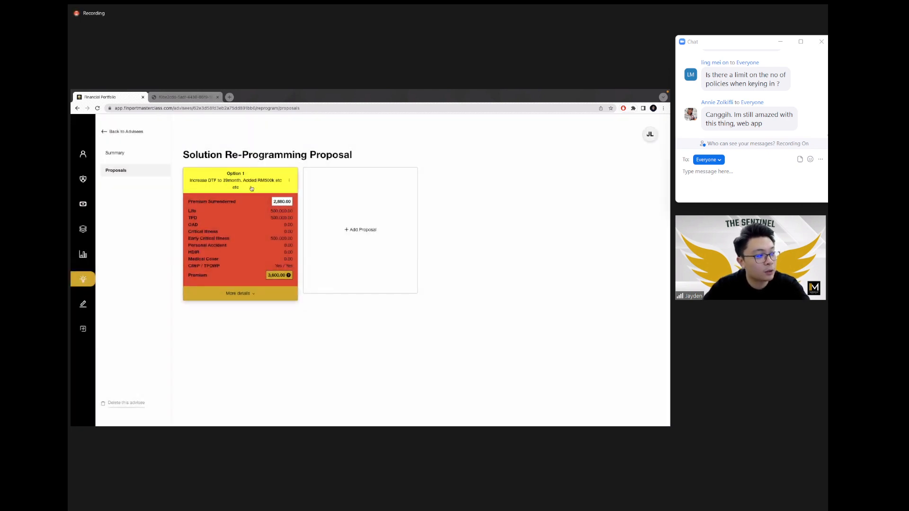
left_click_drag(244, 189, 189, 179)
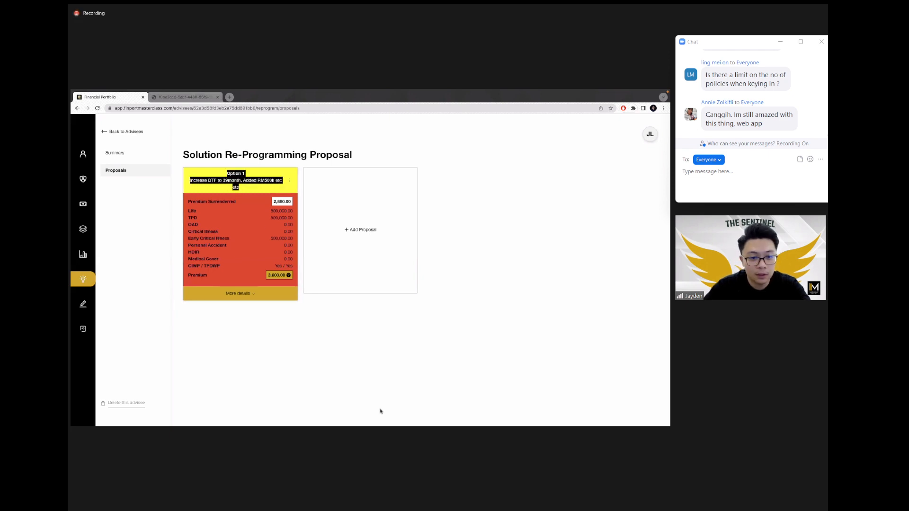
left_click(401, 393)
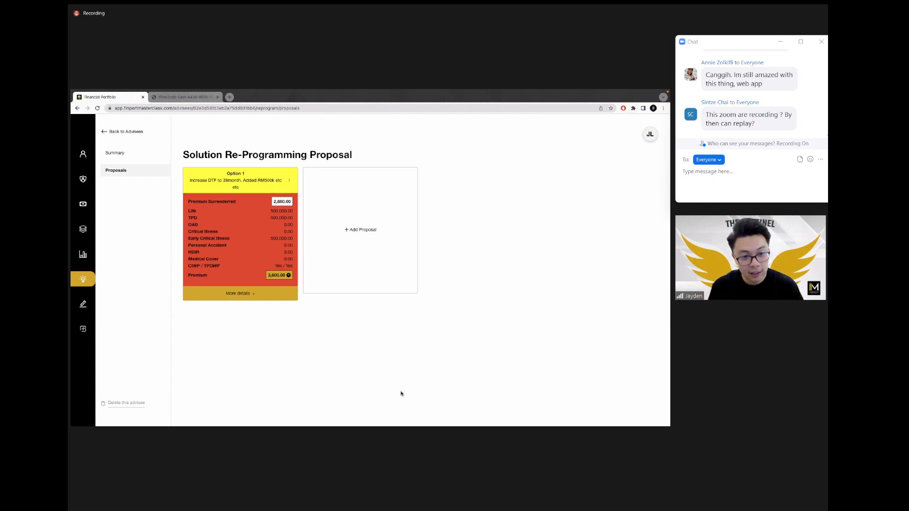
Step: Add a peach-coloured proposal card named 'Option 2' and confirm its creation
left_click(366, 250)
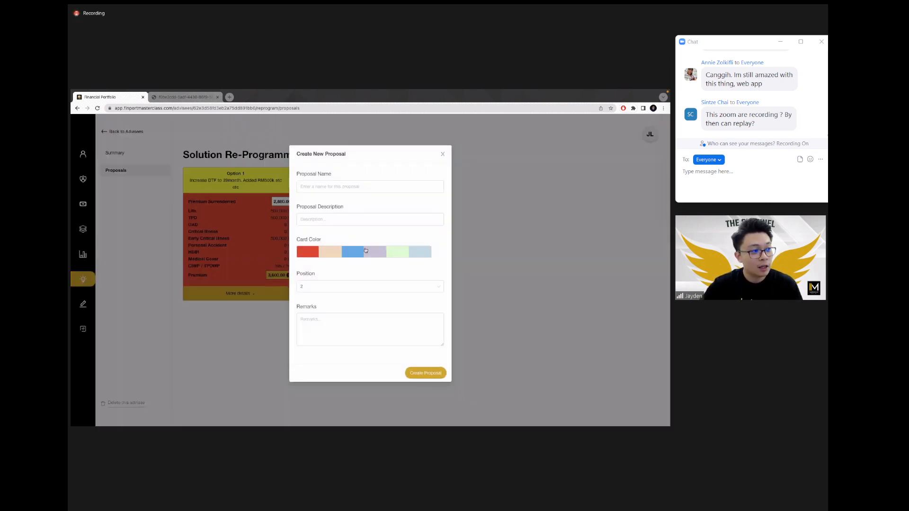
left_click(341, 191)
type("Cption 2")
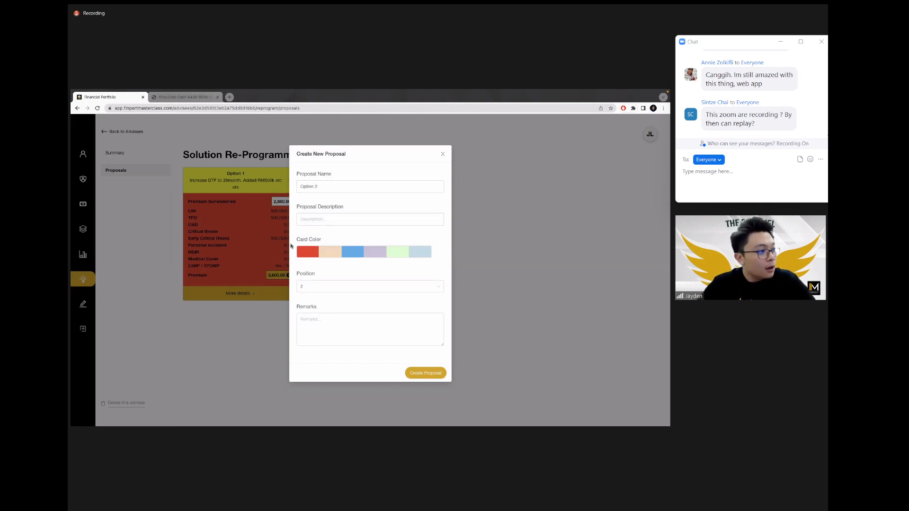
left_click(332, 254)
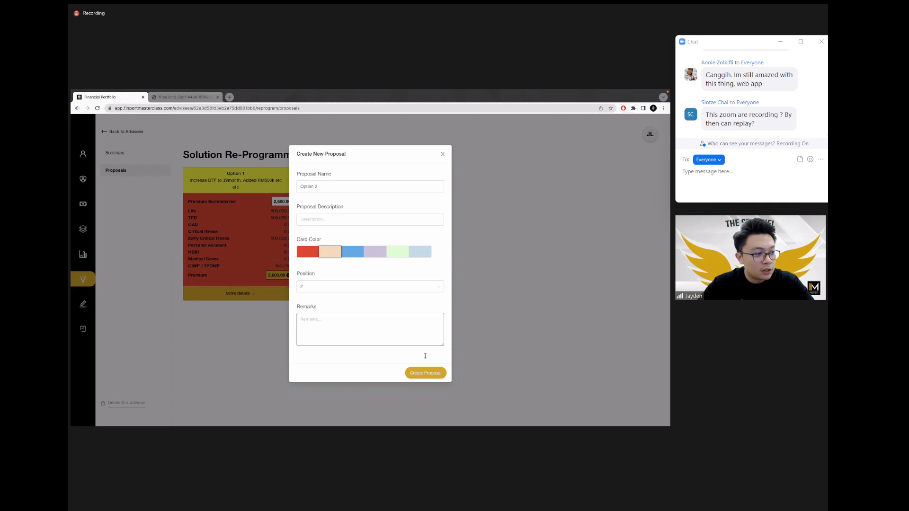
left_click(425, 373)
left_click(413, 193)
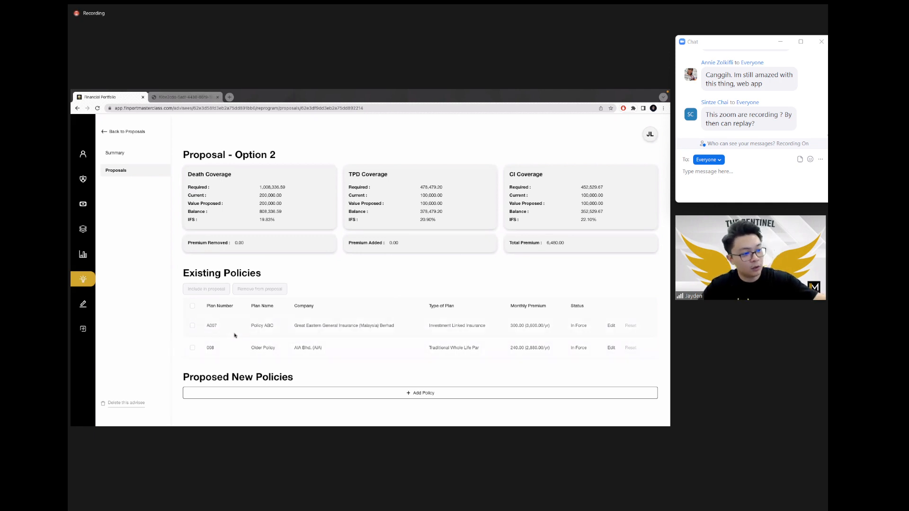
Step: Start 'Policy 1' in Option 2: AIA, 200 monthly premium, Investment Linked Insurance
left_click(364, 394)
left_click(280, 190)
type("Policy 1")
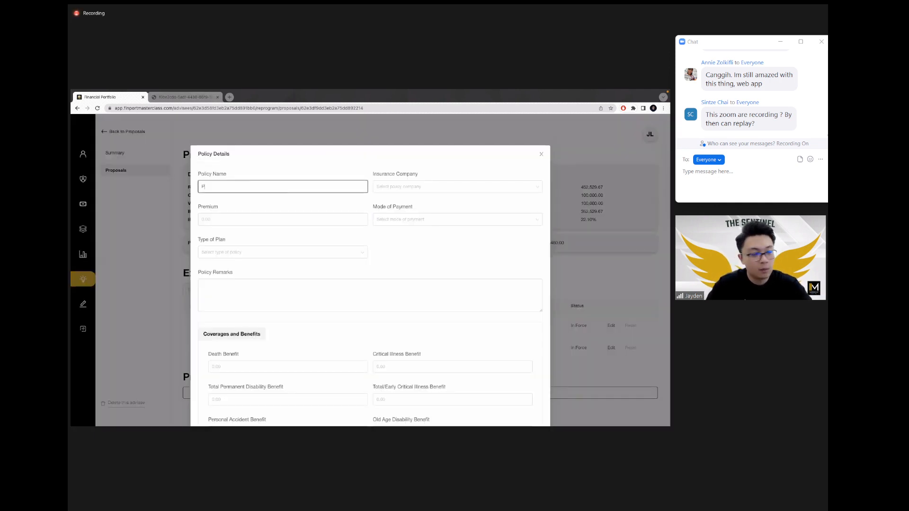
left_click(404, 188)
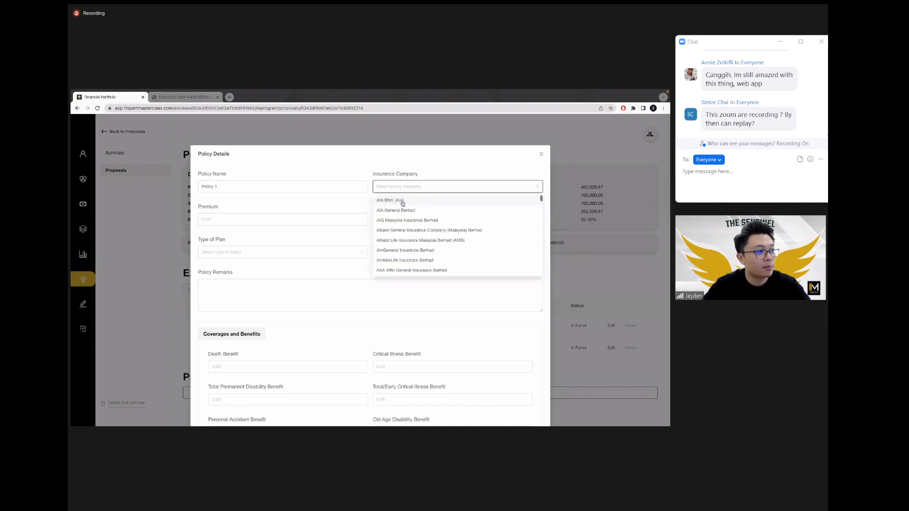
left_click(405, 200)
left_click(302, 220)
type("200")
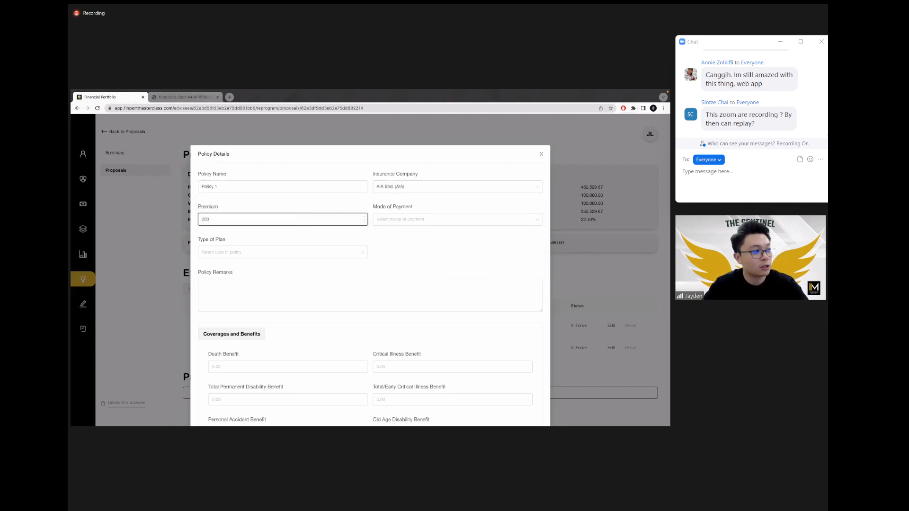
left_click(439, 220)
left_click(378, 263)
left_click(311, 252)
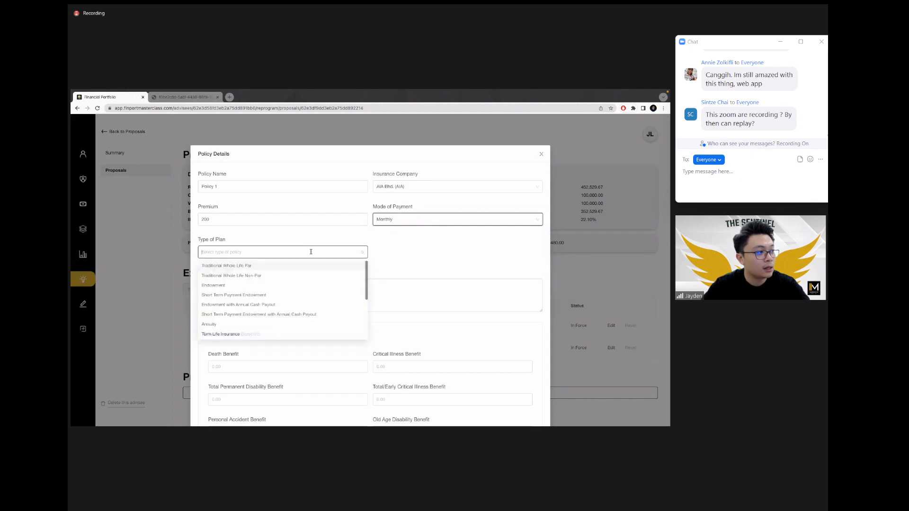
type("invest")
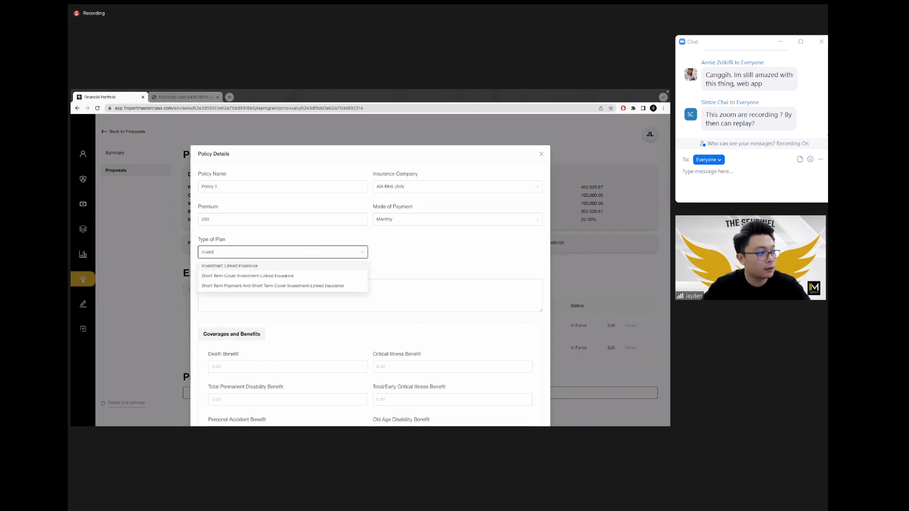
left_click(299, 266)
Step: Set death, TPD and early CI benefits to 250,000, tick both waivers, and save the policy
left_click(275, 366)
type("250000")
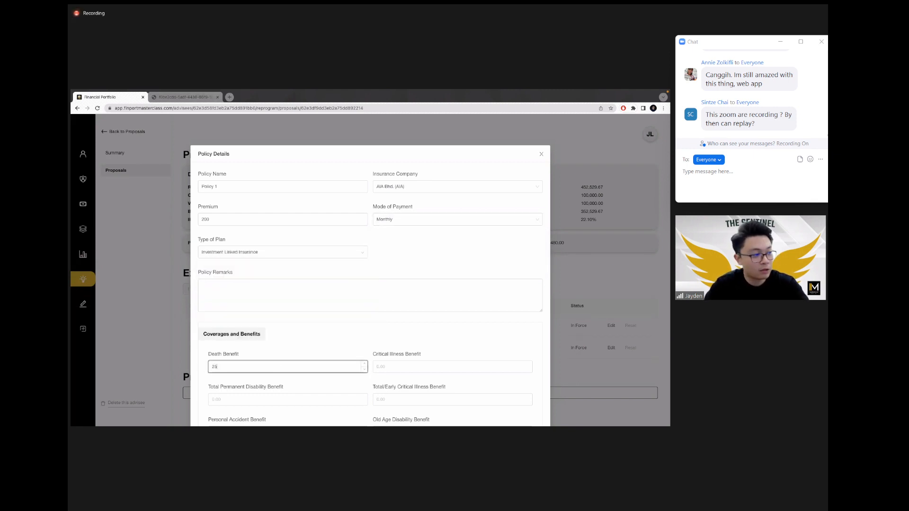
key("ctrl+a")
key("super+c")
left_click(415, 370)
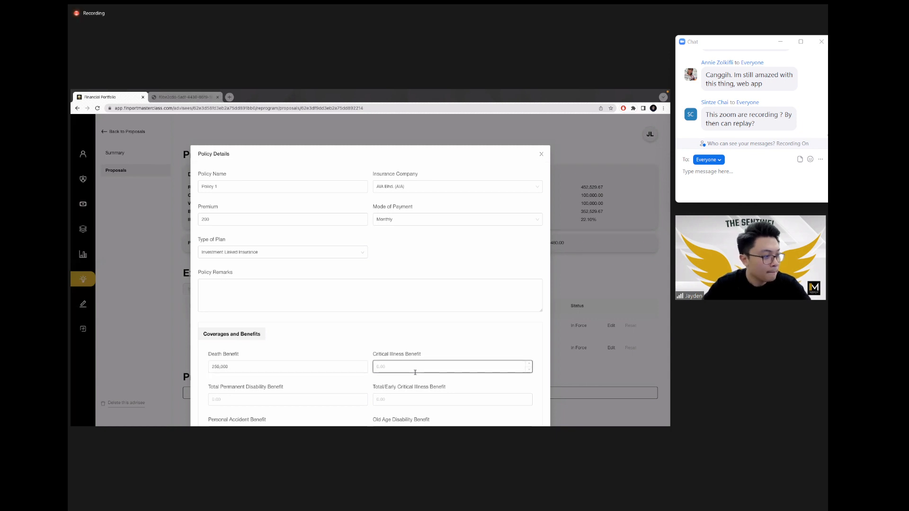
left_click(385, 398)
key("super+v")
left_click(319, 407)
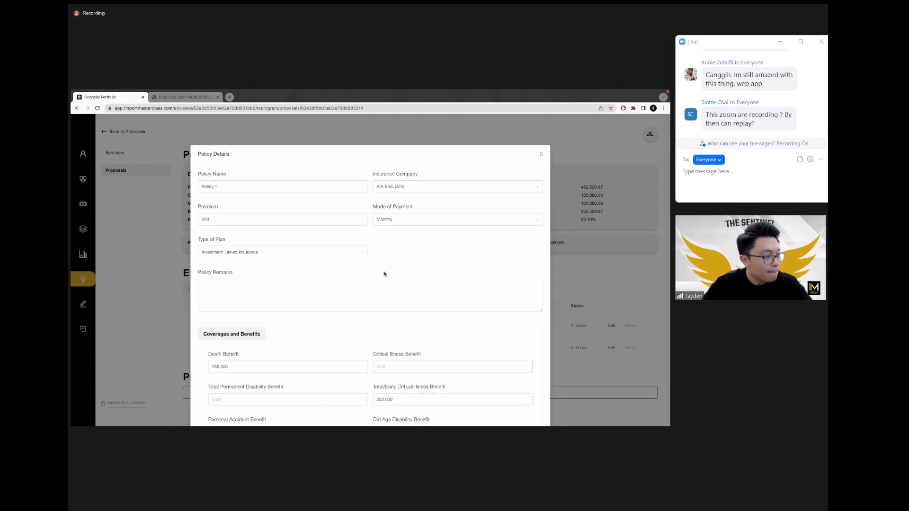
left_click(315, 398)
key("super+v")
scroll(383, 270, "down", 5)
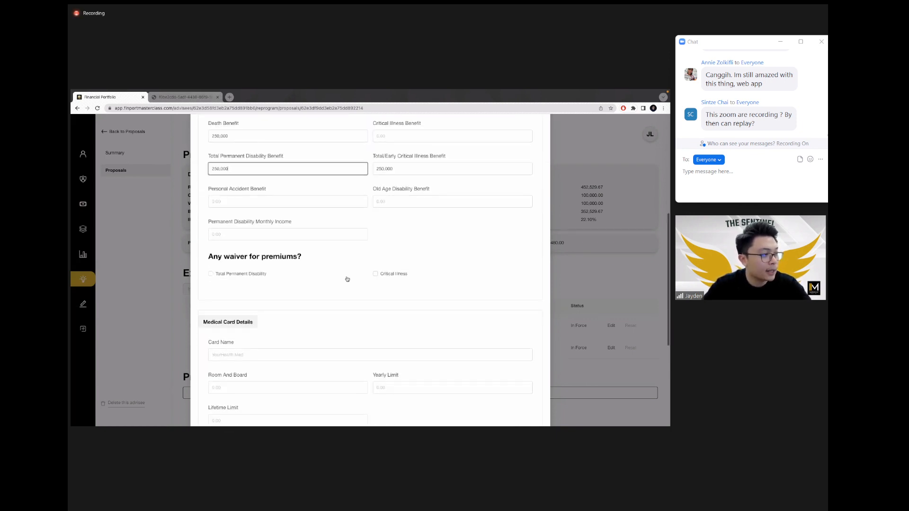
left_click(230, 274)
left_click(397, 275)
scroll(423, 241, "down", 4)
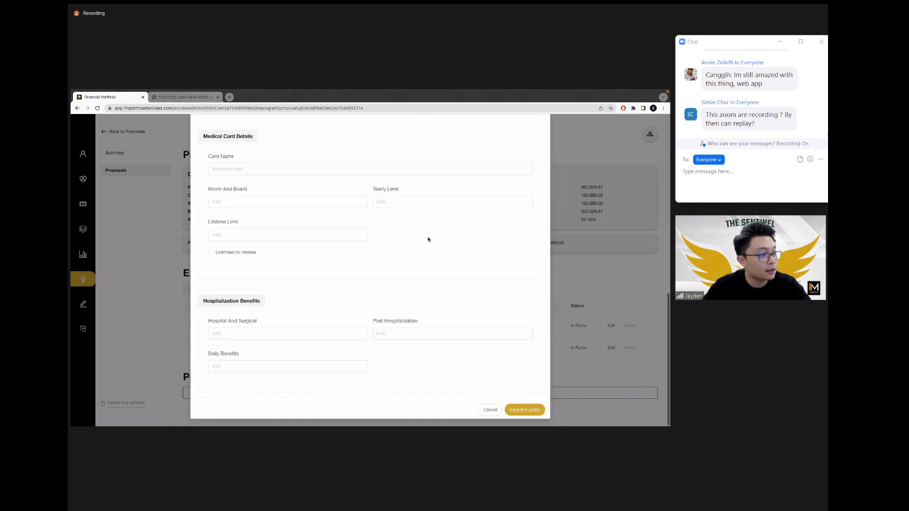
left_click(524, 409)
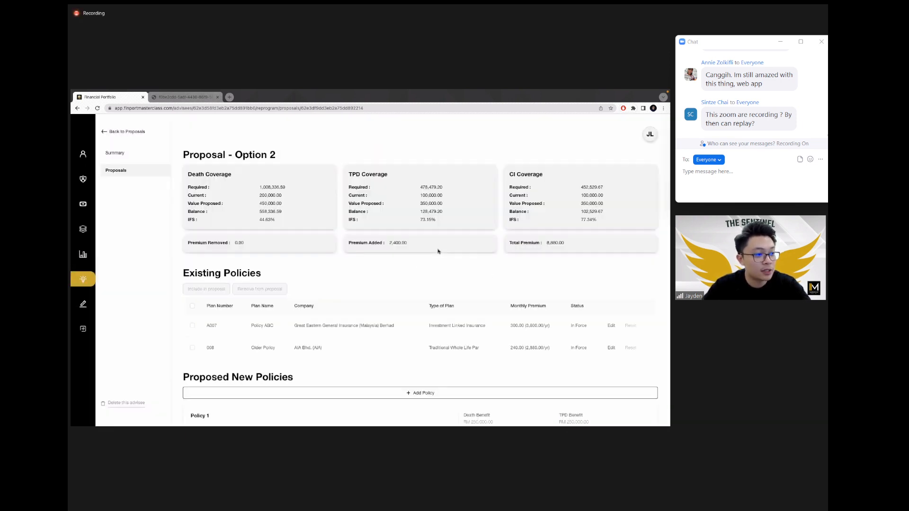
Step: Add another proposed policy under Option 2 named 'Policy 2'
scroll(437, 249, "down", 2)
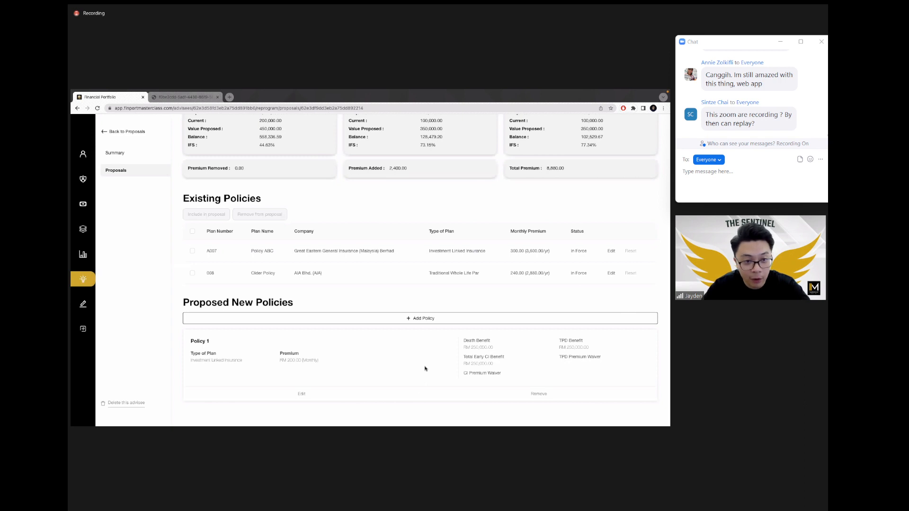
left_click(419, 318)
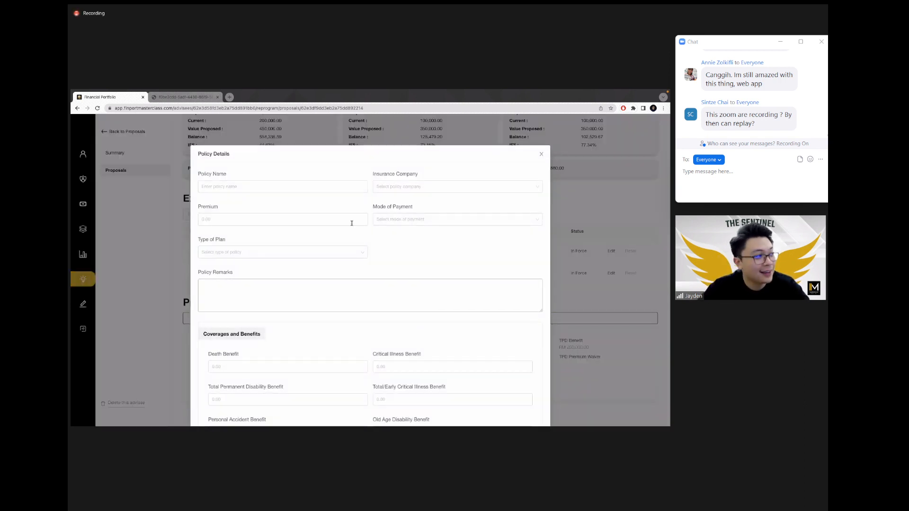
left_click(290, 186)
type("Policy 2")
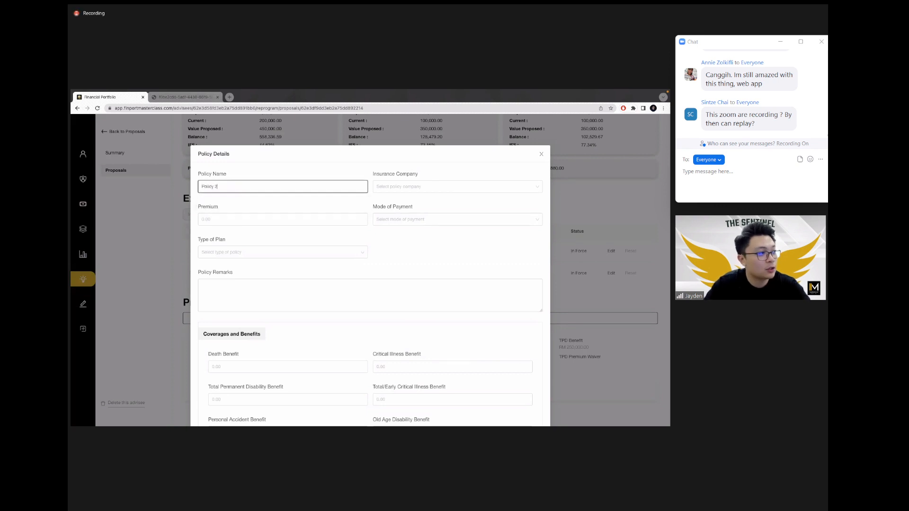
key("Tab")
Step: Set the insurer to AIA Bhd. (AIA) with a 250 premium paid Monthly
left_click(380, 186)
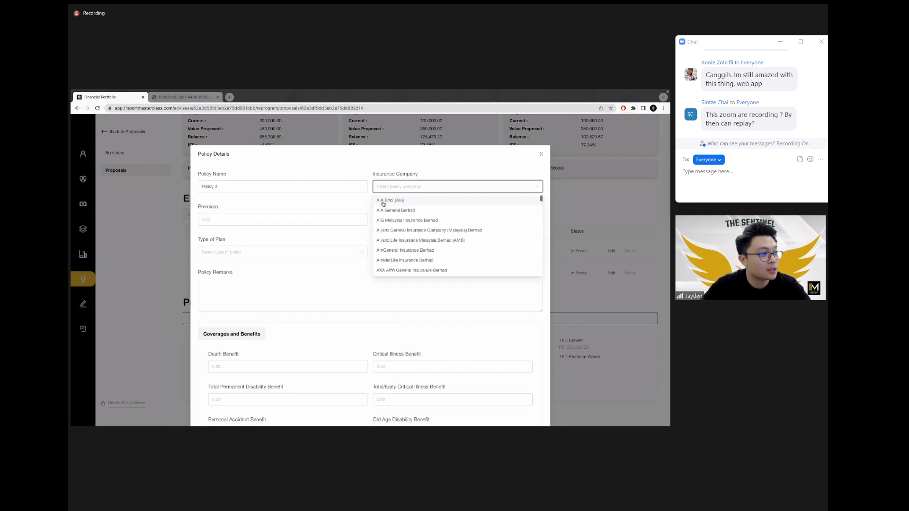
left_click(383, 203)
left_click(331, 216)
type("250")
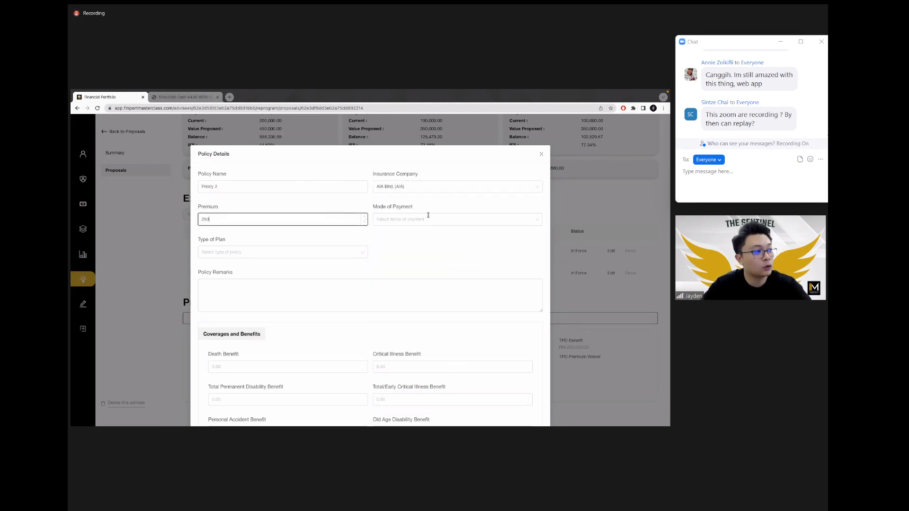
key("Tab")
left_click(328, 217)
key("BackSpace")
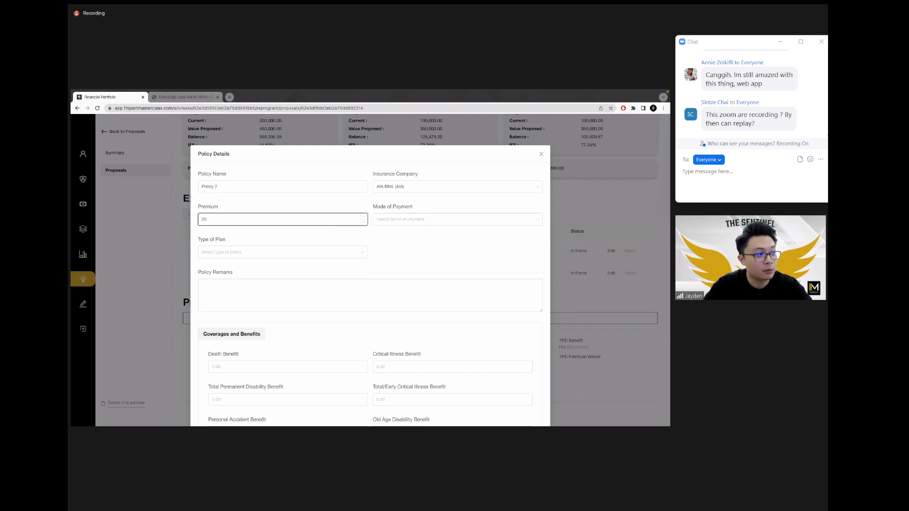
key("BackSpace")
key("BackSpace")
type("250")
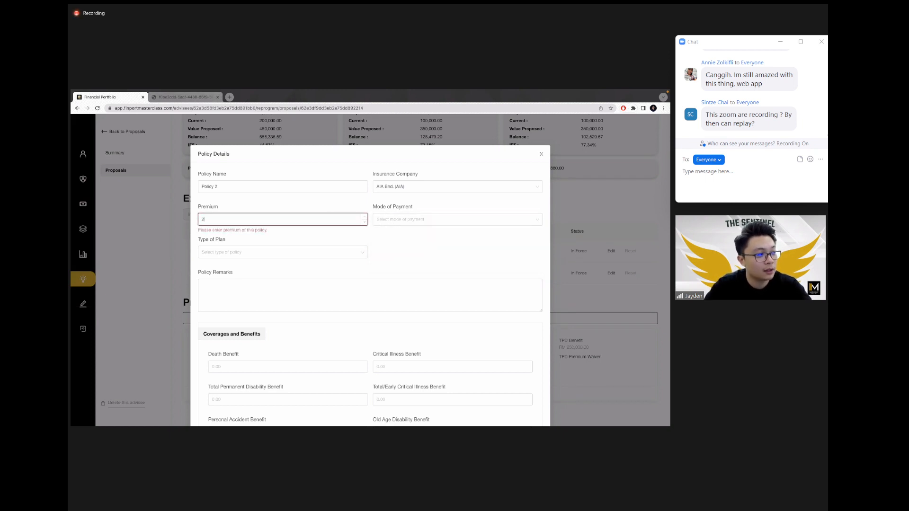
left_click(460, 220)
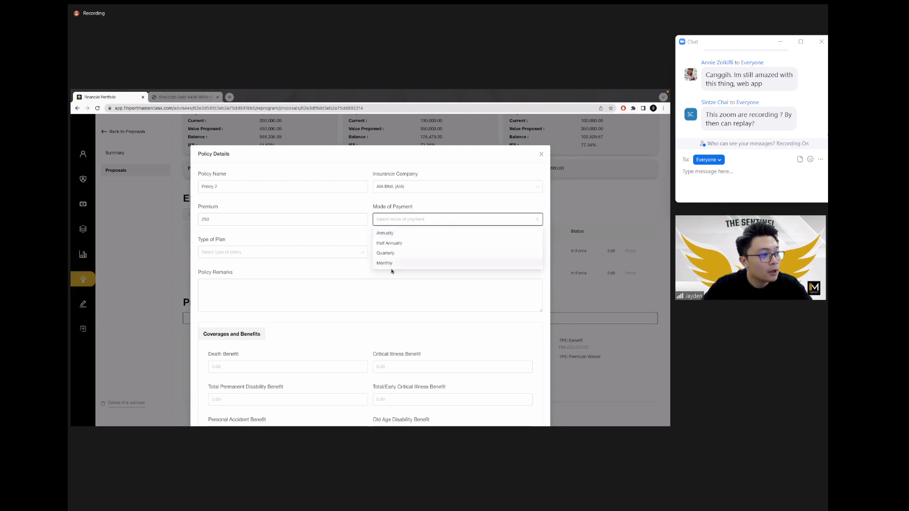
left_click(388, 263)
Step: Choose Investment Linked Insurance as the plan type, with 500,000 Death and TPD benefits
left_click(265, 251)
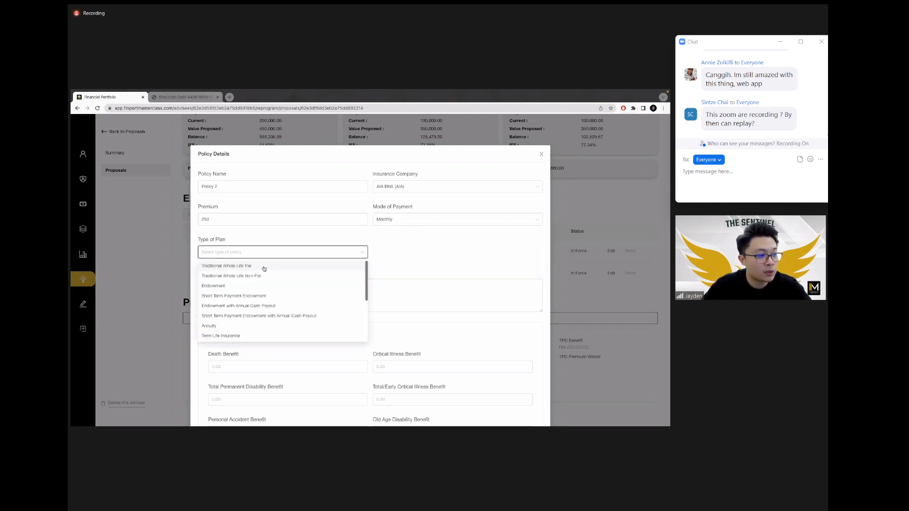
type("invest")
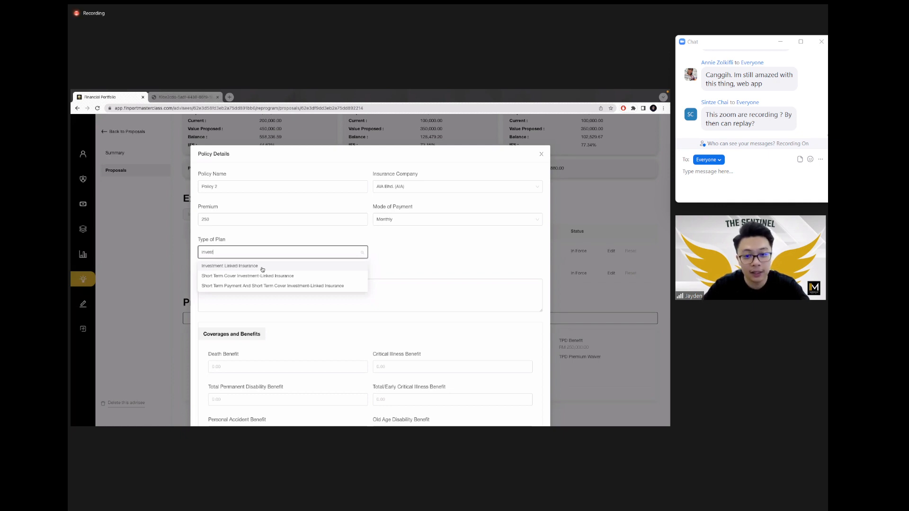
left_click(261, 267)
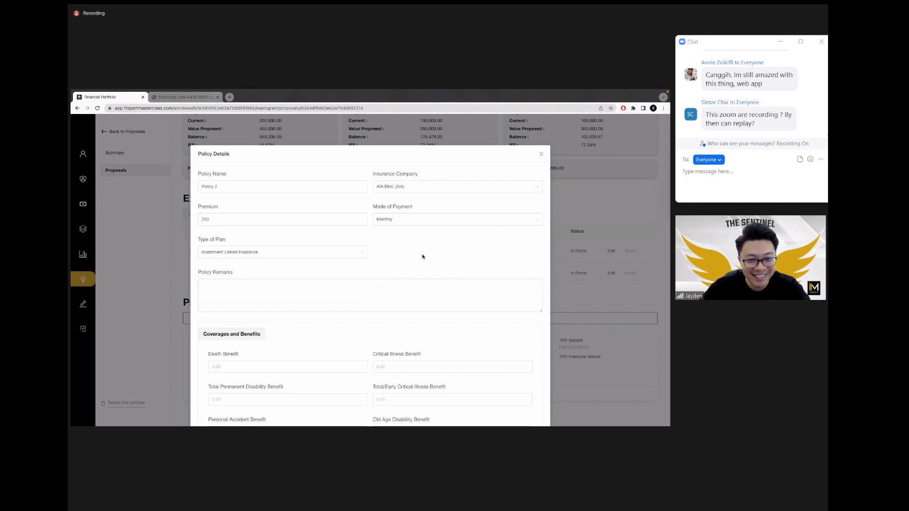
left_click(445, 287)
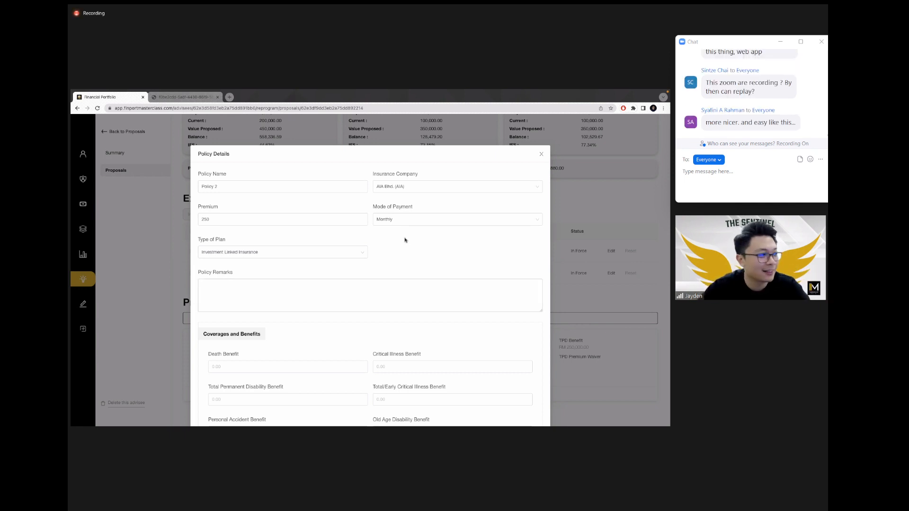
scroll(406, 239, "down", 3)
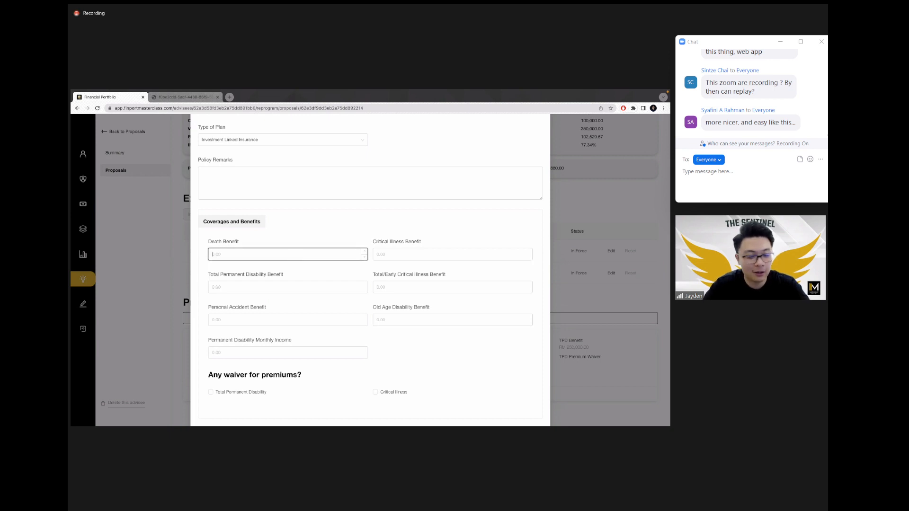
type("500,000")
key("ctrl+a")
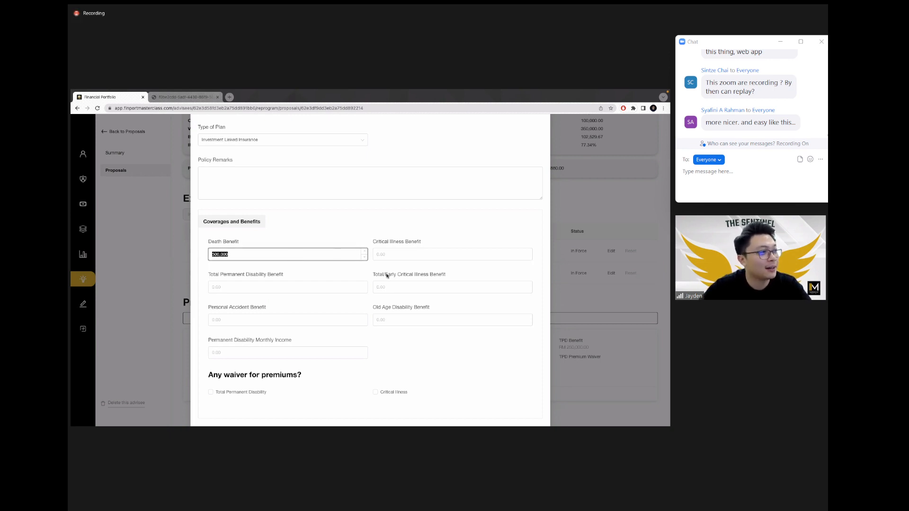
key("ctrl+c")
key("Tab")
key("ctrl+v")
Step: Enter 200 as the daily hospitalisation benefit and save Policy 2
scroll(386, 275, "down", 3)
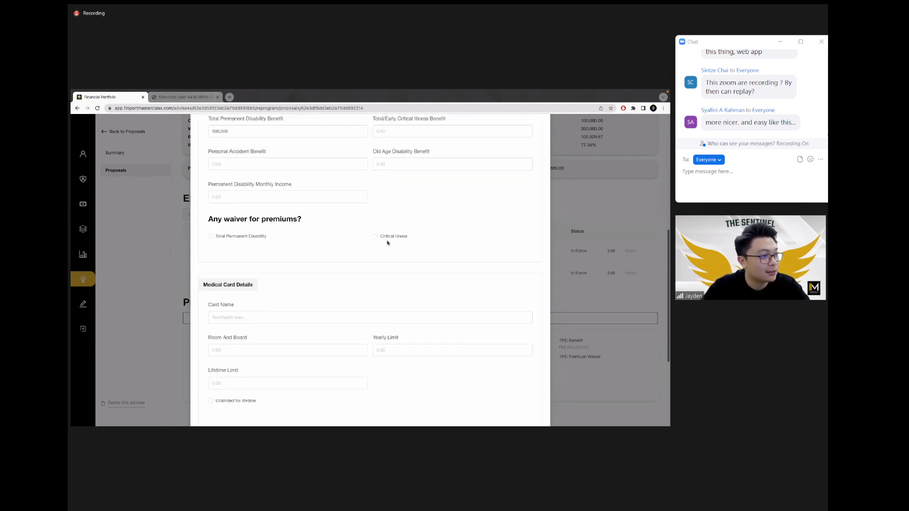
scroll(385, 248, "down", 3)
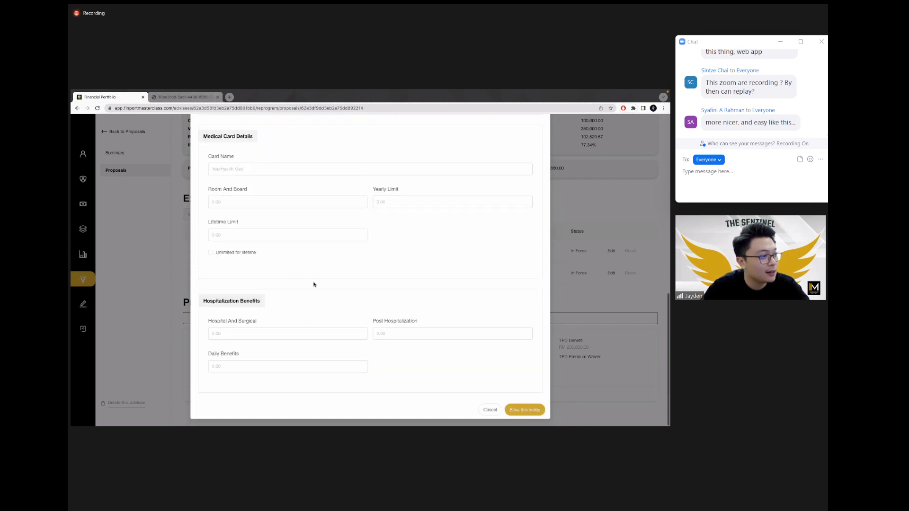
left_click(304, 365)
type("200")
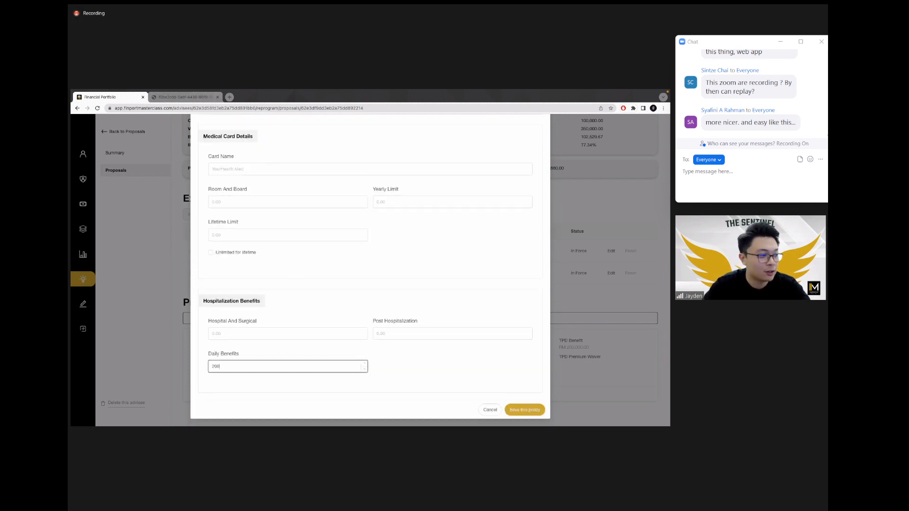
left_click(414, 398)
left_click(524, 409)
scroll(465, 284, "down", 2)
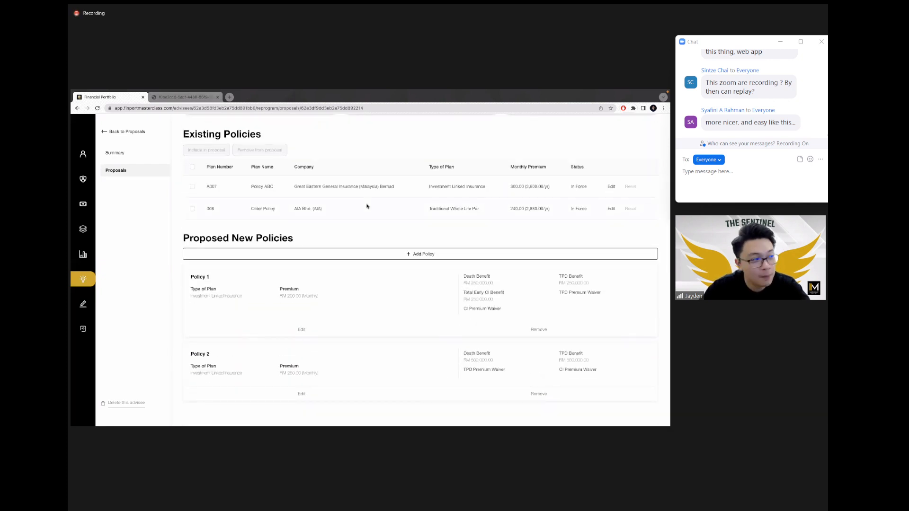
scroll(367, 205, "up", 3)
Step: Check Option 2's optimised DTF of 131.83 on the Summary page, then open Option 2's proposal settings
left_click(143, 174)
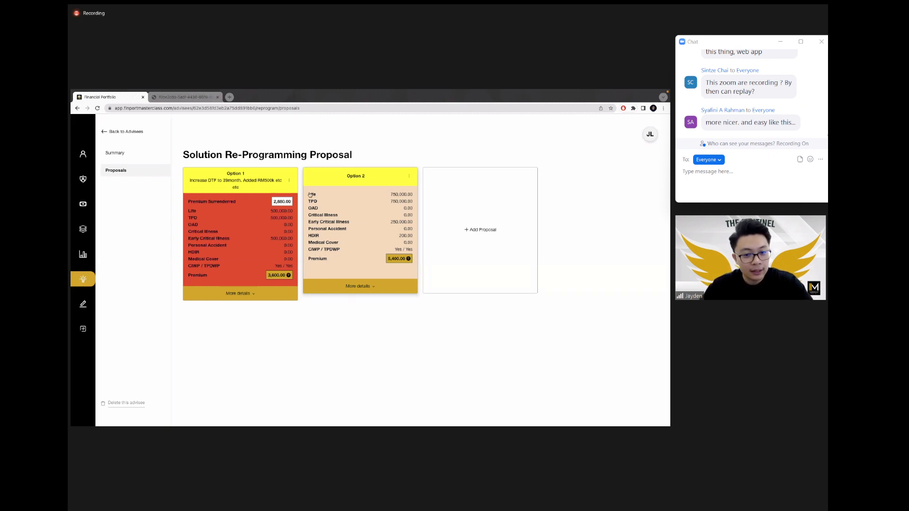
left_click(132, 153)
scroll(562, 285, "down", 3)
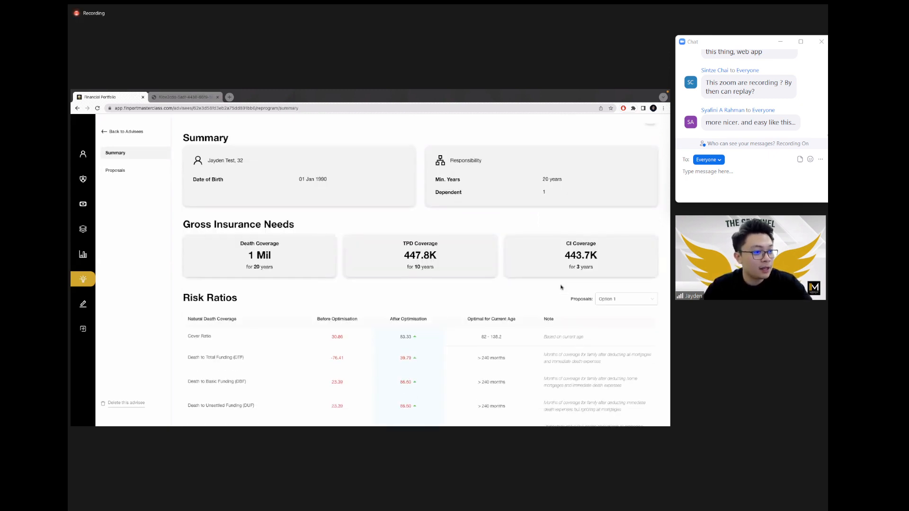
left_click(629, 254)
left_click(615, 288)
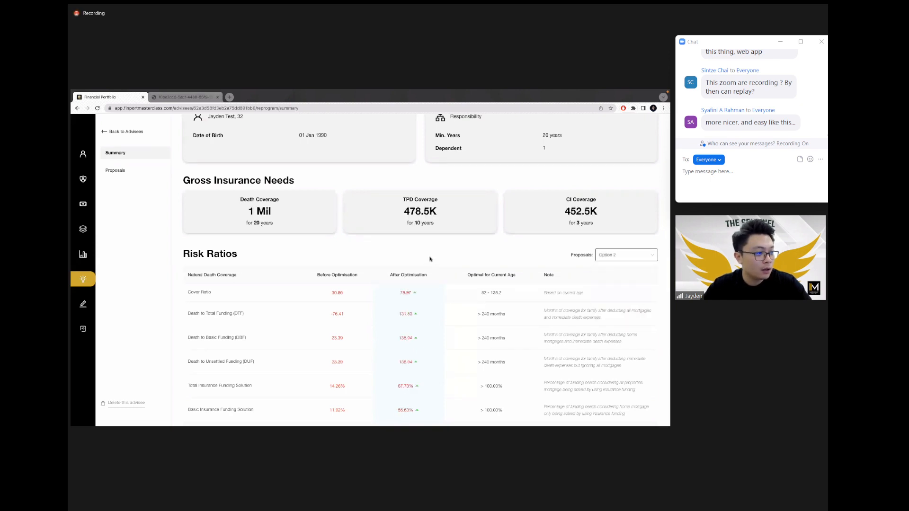
double_click(402, 315)
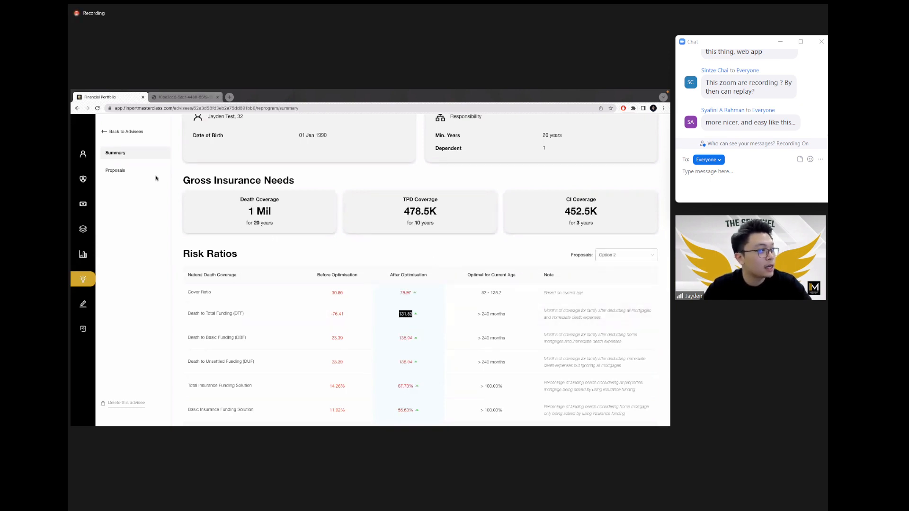
left_click(133, 170)
left_click(411, 178)
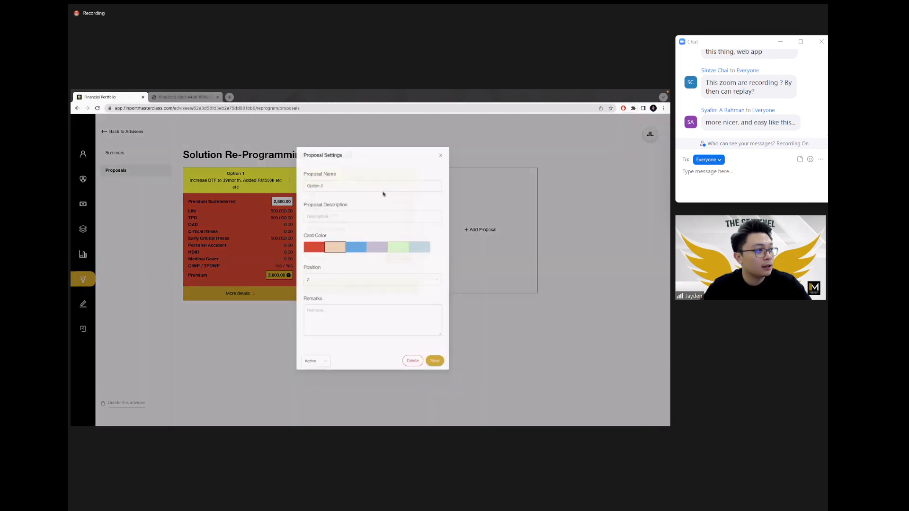
Step: Describe Option 2 as a DTF increase to 131.82 months and save the proposal settings
left_click(359, 217)
type("DTF a")
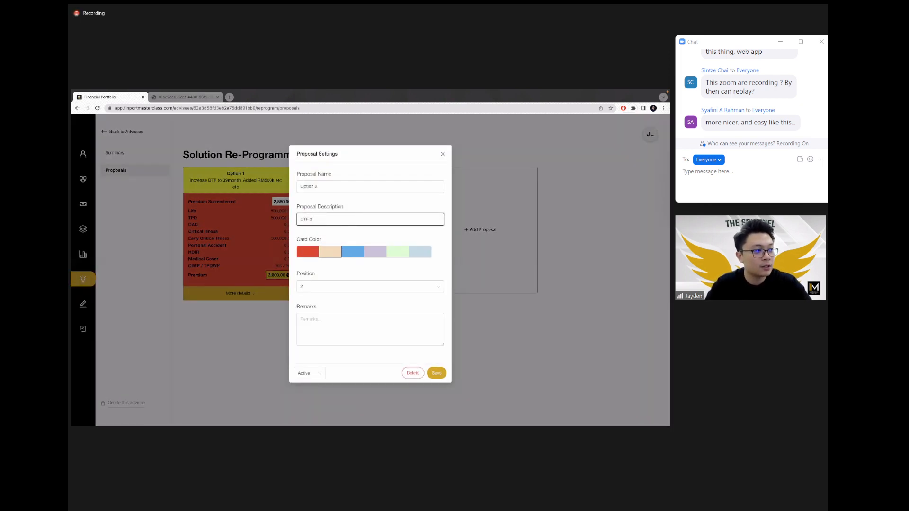
type("dded torease to 131")
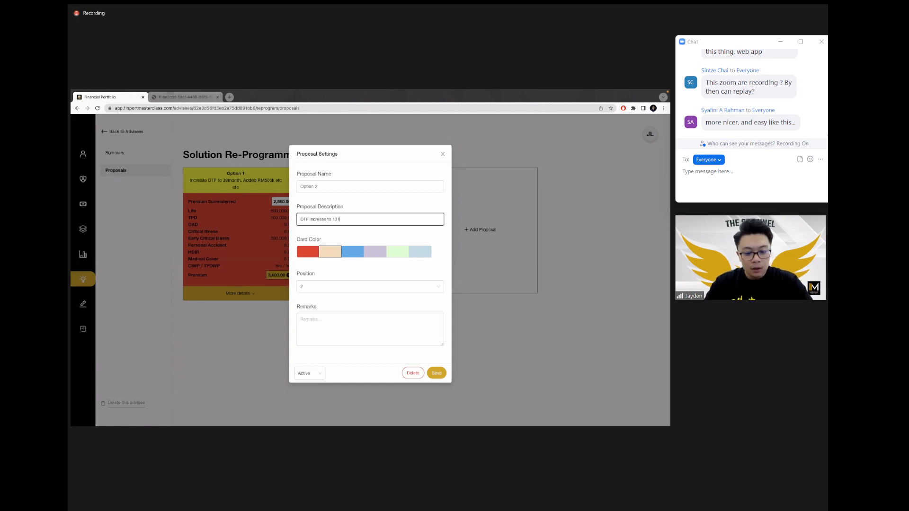
type(".8")
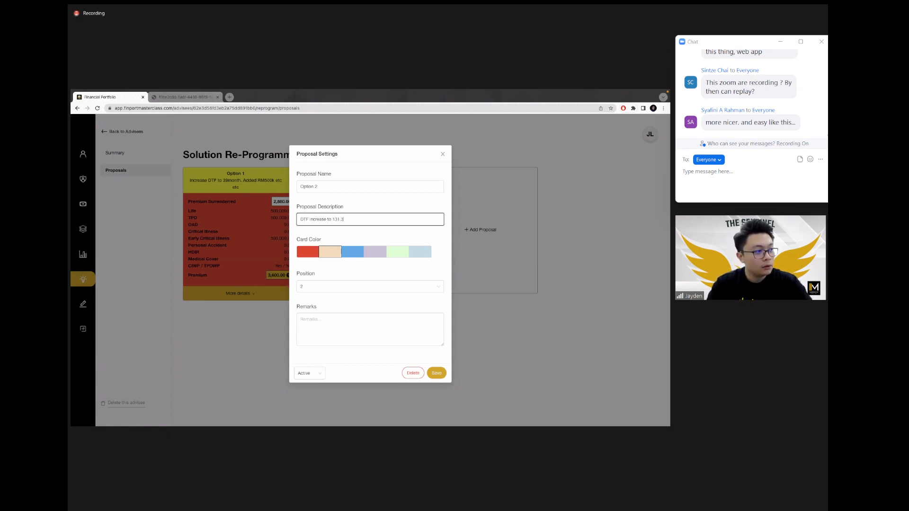
type("2months")
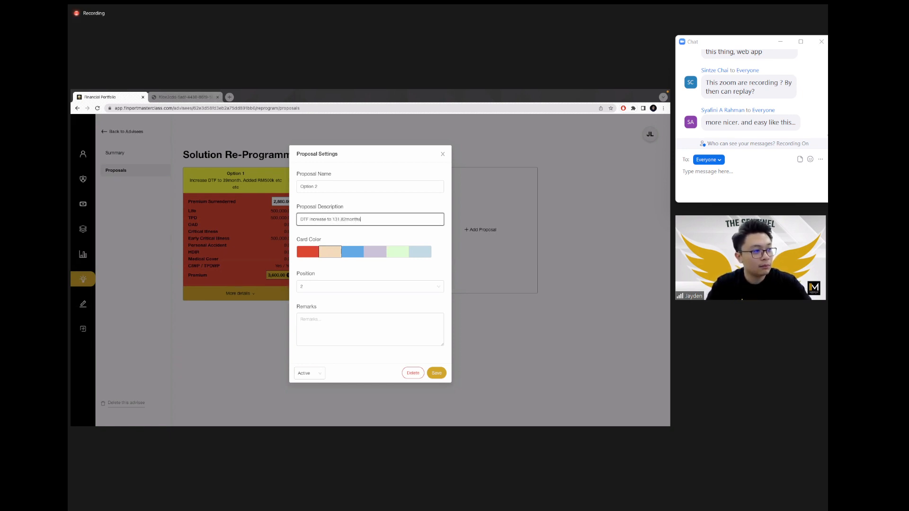
type(". etc etc")
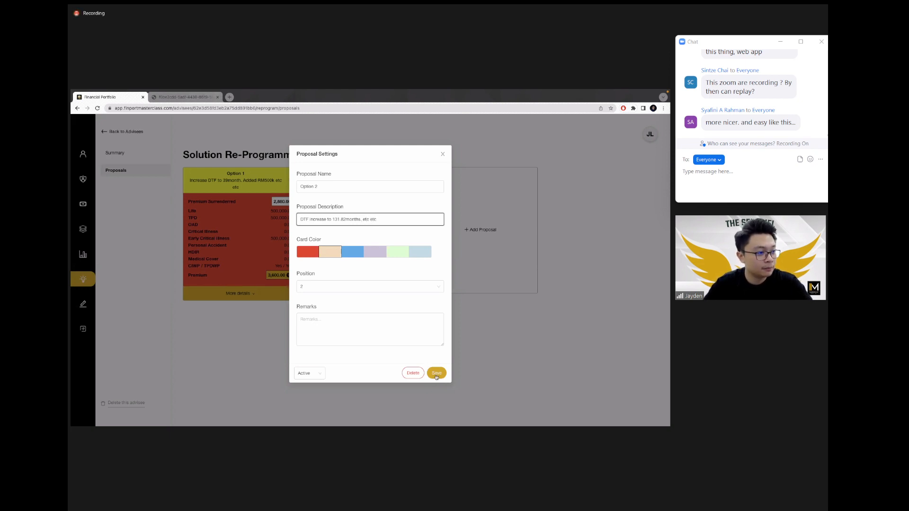
left_click(436, 374)
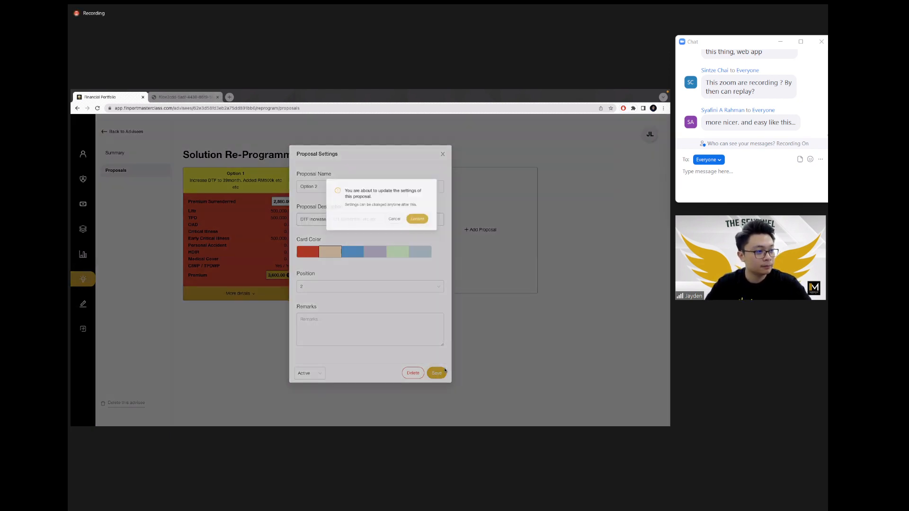
Step: Confirm the update and check that Option 2's card shows 750,000.00 life/TPD and 5,400.00 premium
left_click(411, 192)
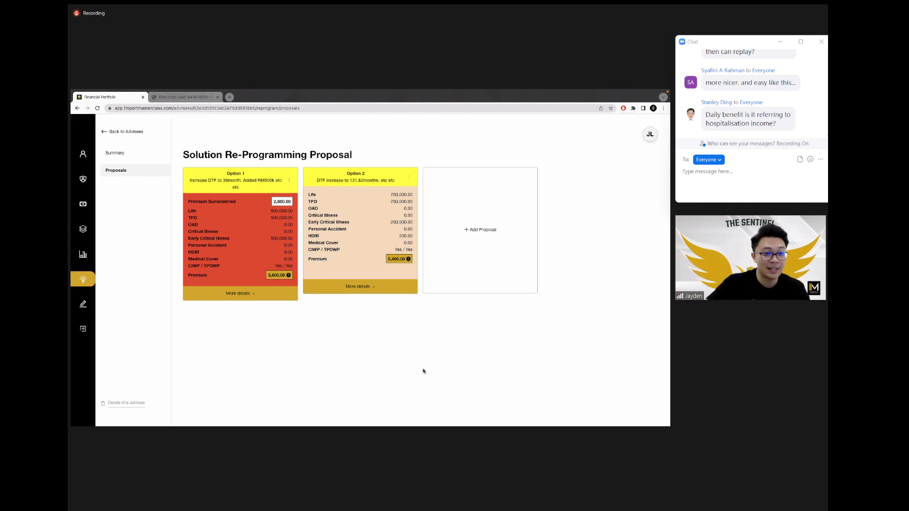
scroll(192, 217, "up", 5)
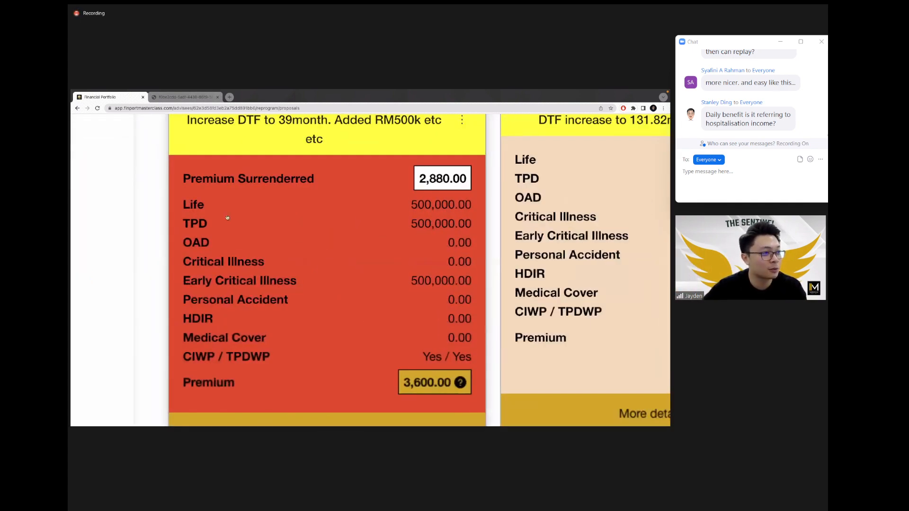
scroll(264, 233, "down", 3)
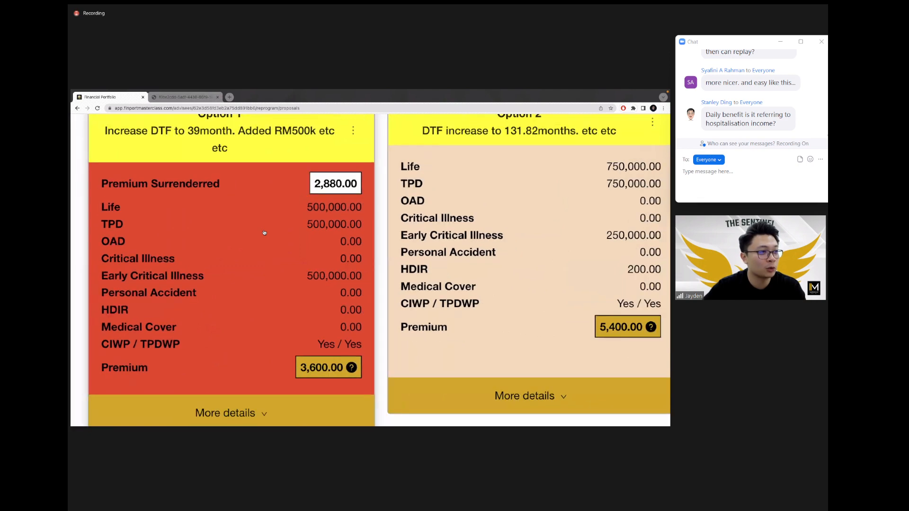
scroll(264, 232, "up", 2)
scroll(264, 232, "down", 4)
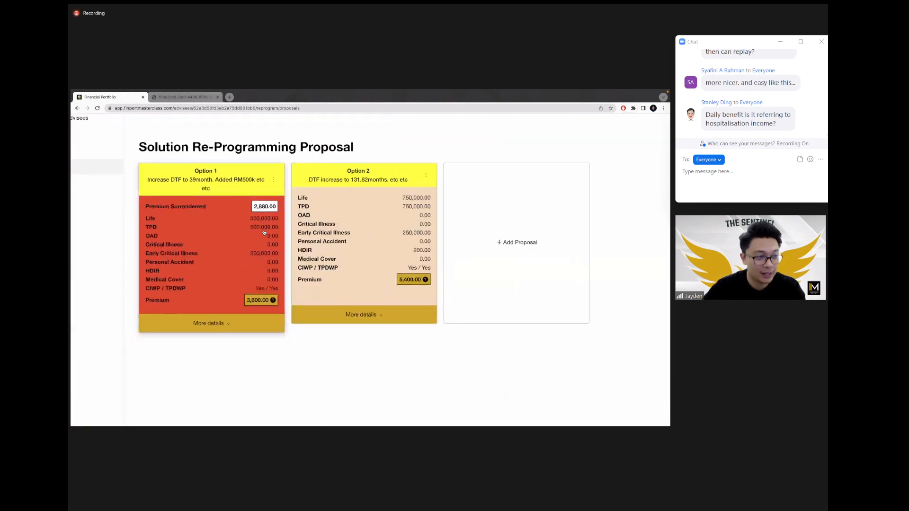
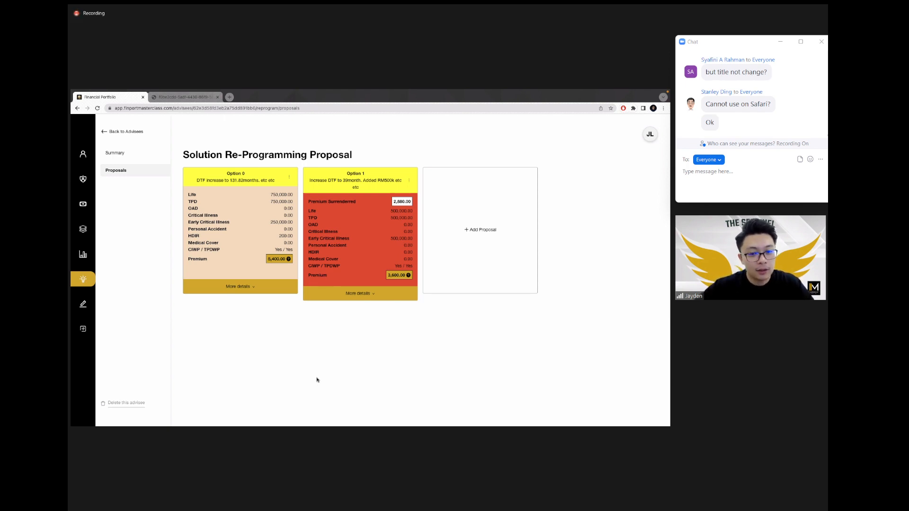
Step: Replace Option 0's proposal name with 'Comprensive Proposal', save, and confirm the settings update
left_click(288, 176)
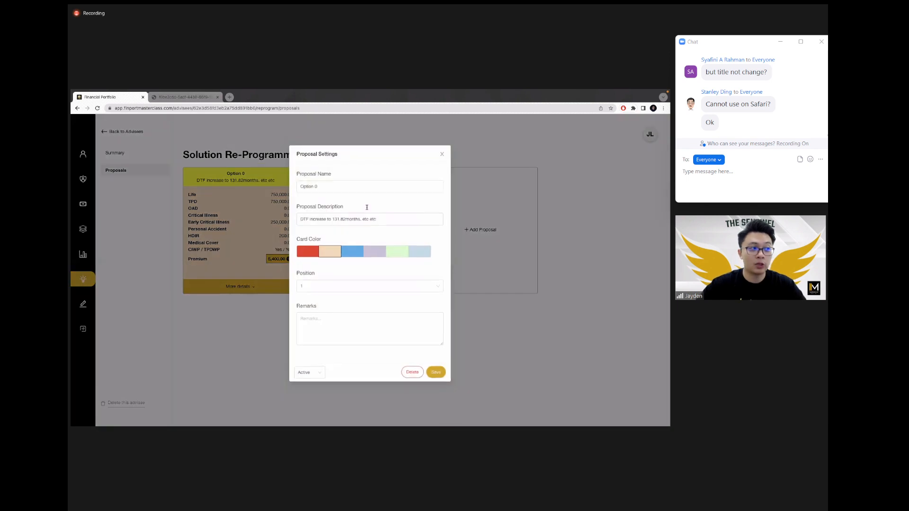
double_click(308, 186)
left_click_drag(328, 188, 296, 187)
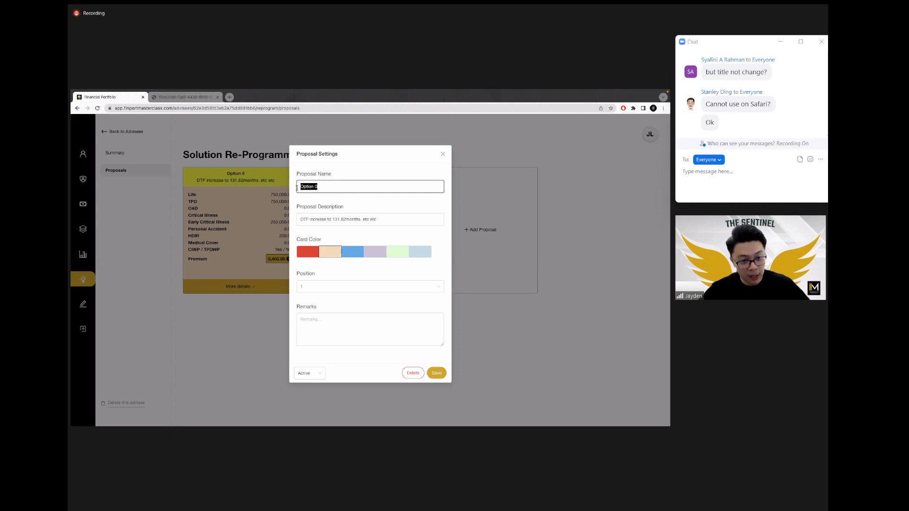
type("Basic")
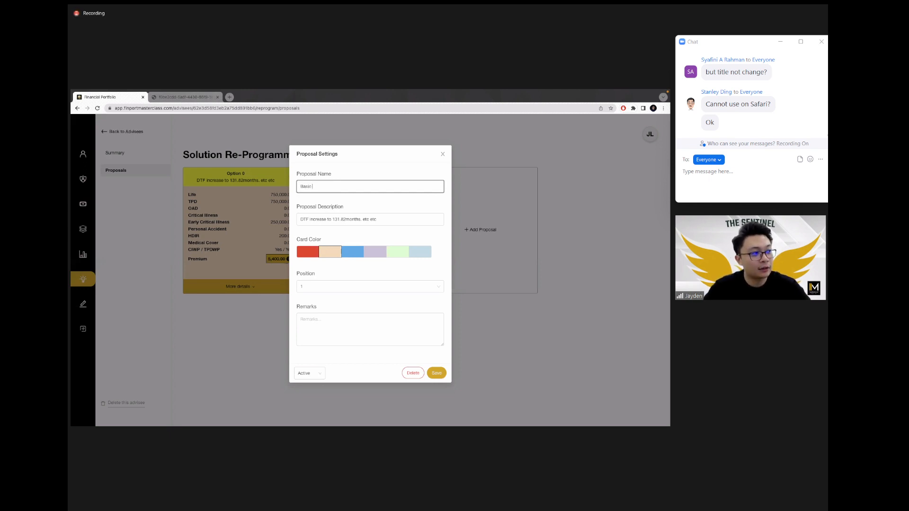
type(" Plan")
key("super+a")
type("Com")
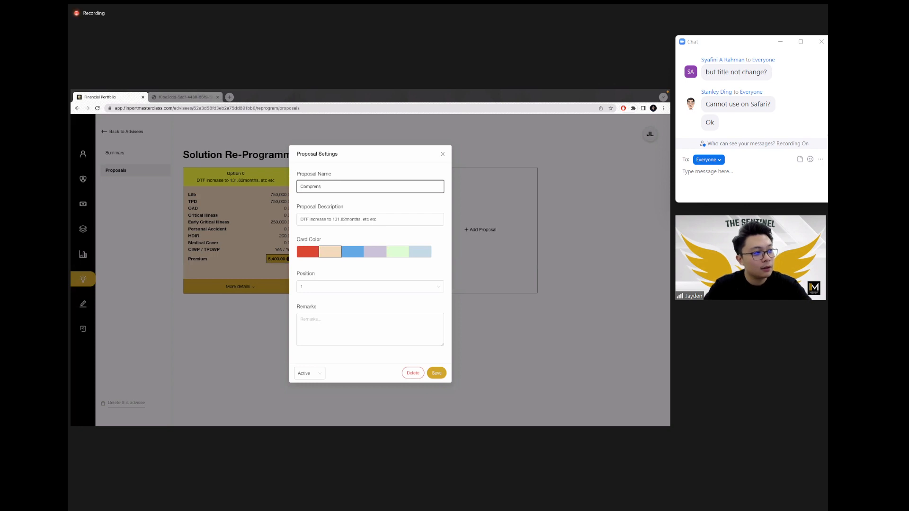
type("prensive PProposal")
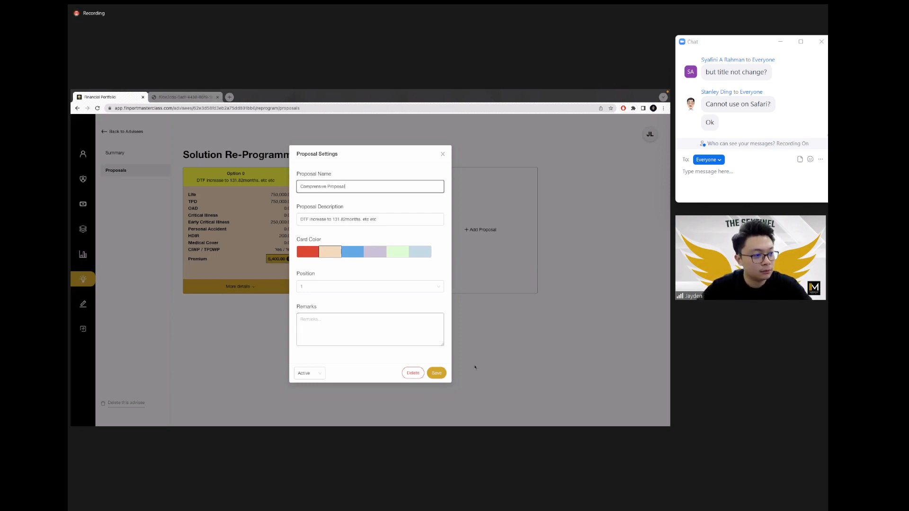
left_click(437, 373)
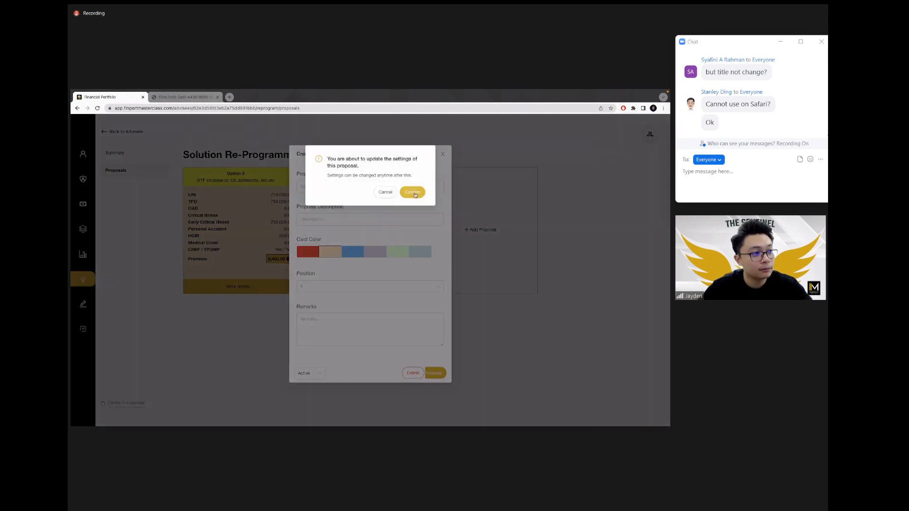
left_click(413, 194)
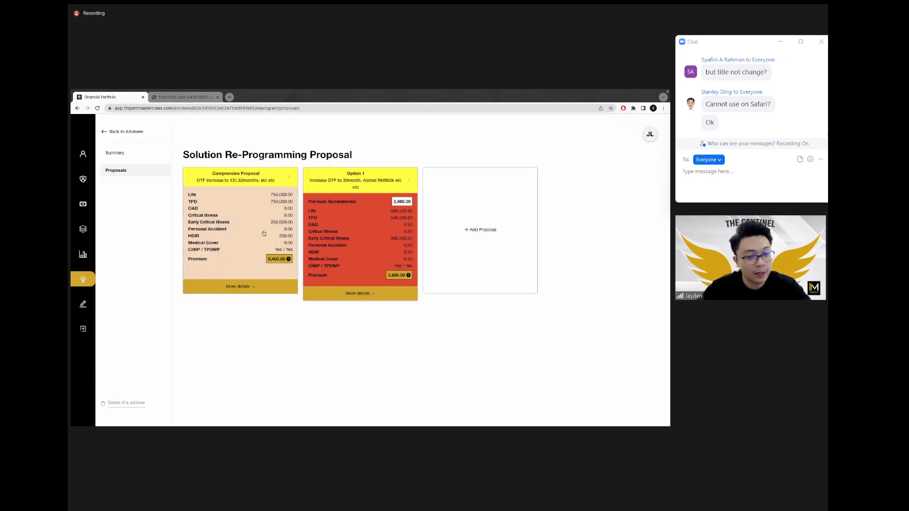
Step: Expand the first card's New Cover figures, then view the Comprensive Proposal's existing and proposed policies
left_click(236, 290)
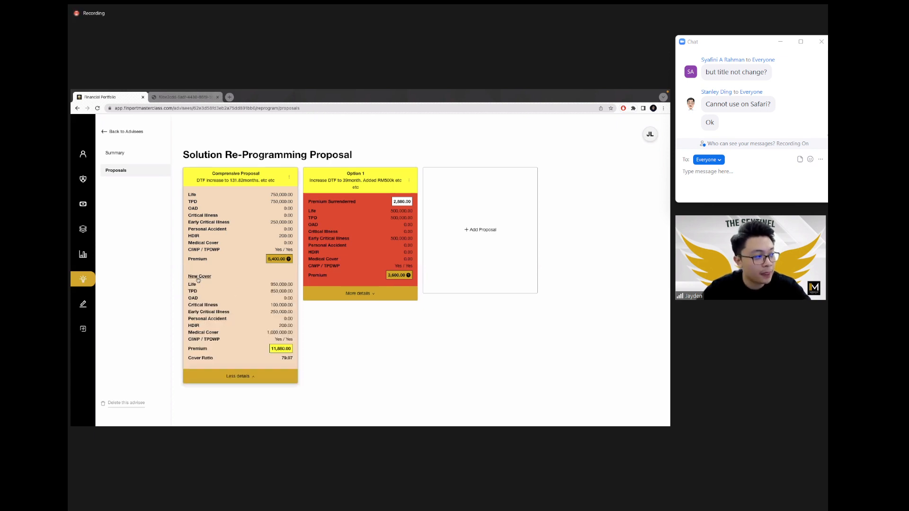
left_click_drag(192, 278, 319, 355)
left_click(320, 356)
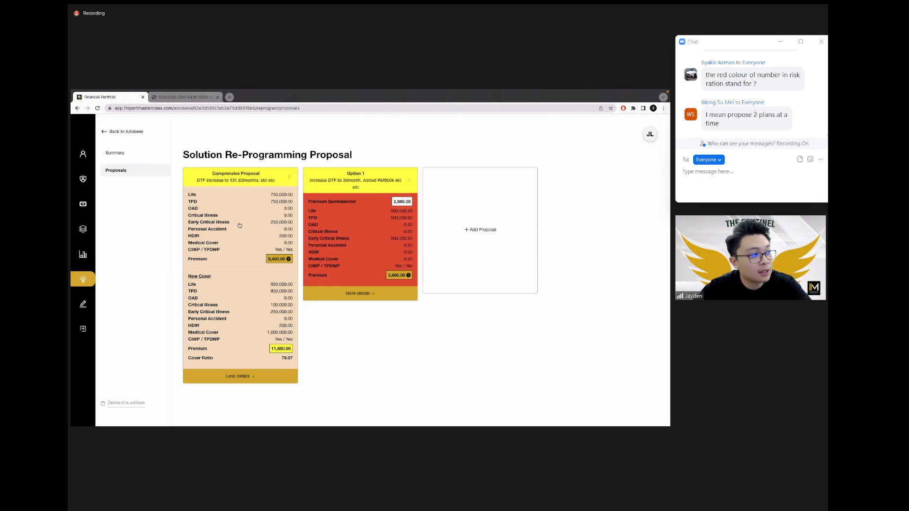
left_click(256, 229)
scroll(361, 309, "down", 3)
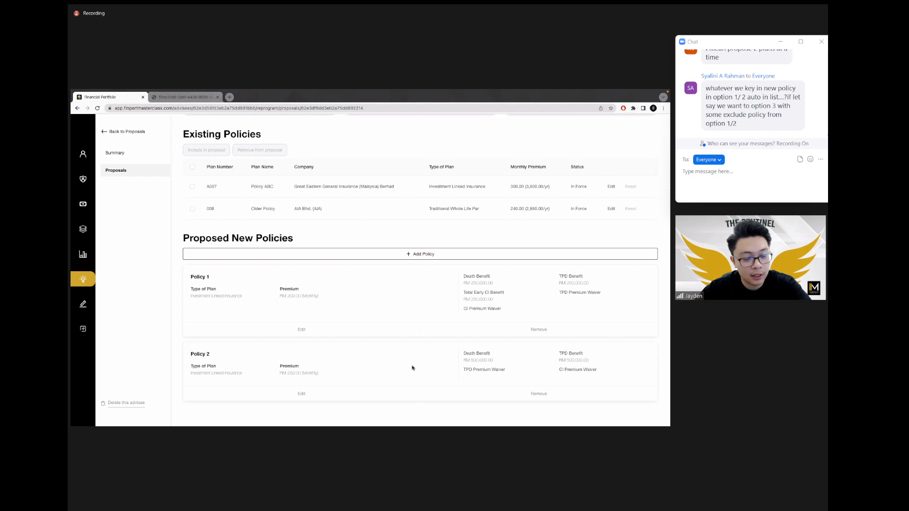
Step: Go back to the proposals list and review Option 1's policies
scroll(284, 251, "up", 3)
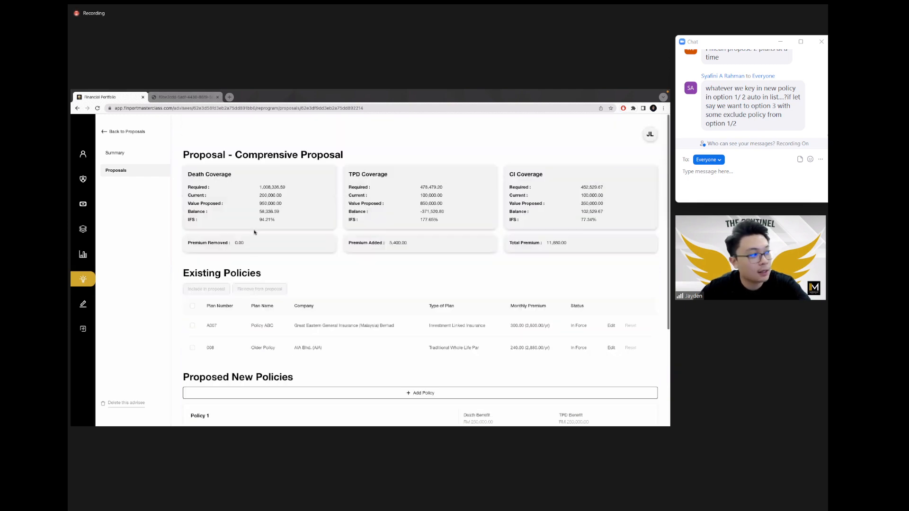
left_click(145, 177)
left_click(368, 293)
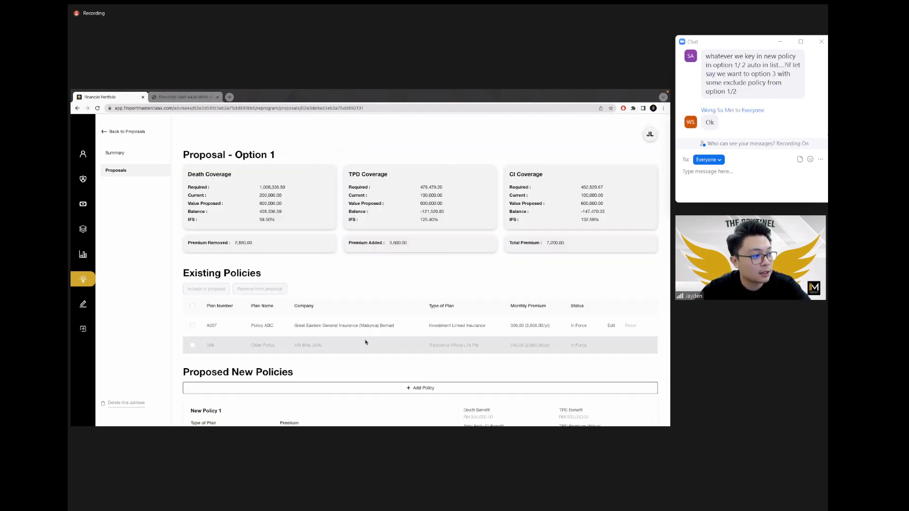
scroll(367, 342, "down", 3)
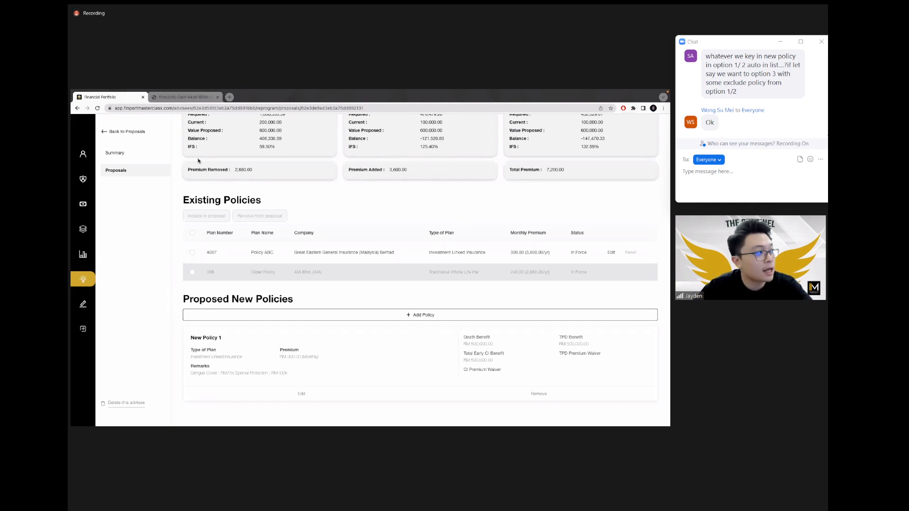
Step: Check the 240-month DTF target on the Summary risk ratios, then return to Proposals
left_click(123, 154)
scroll(349, 264, "down", 3)
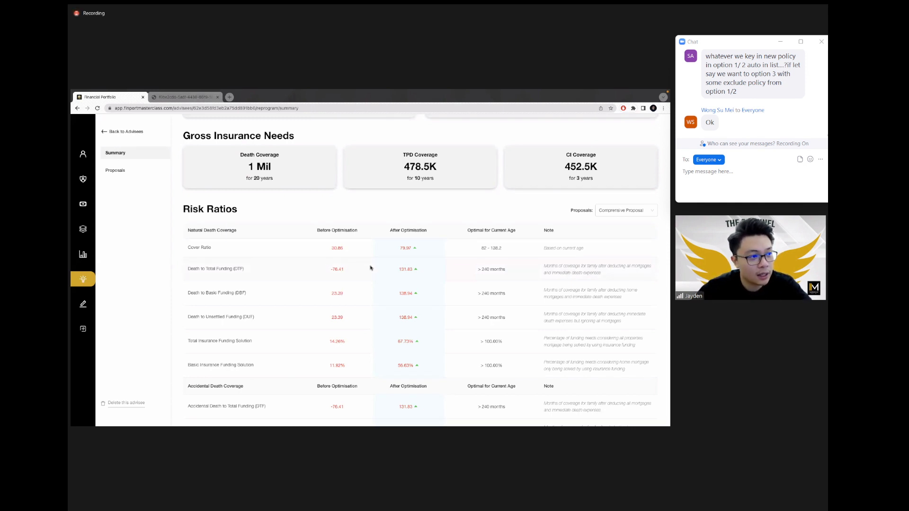
left_click_drag(481, 269, 506, 271)
left_click(504, 271)
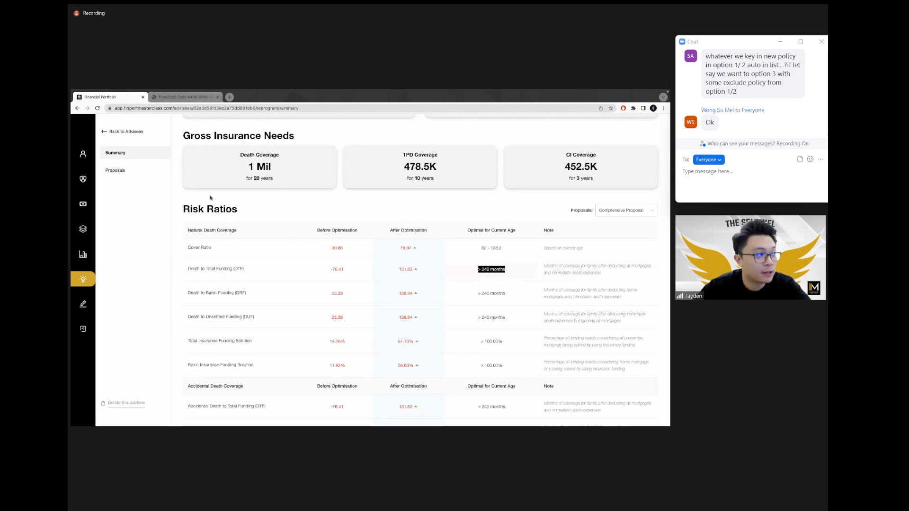
left_click(118, 170)
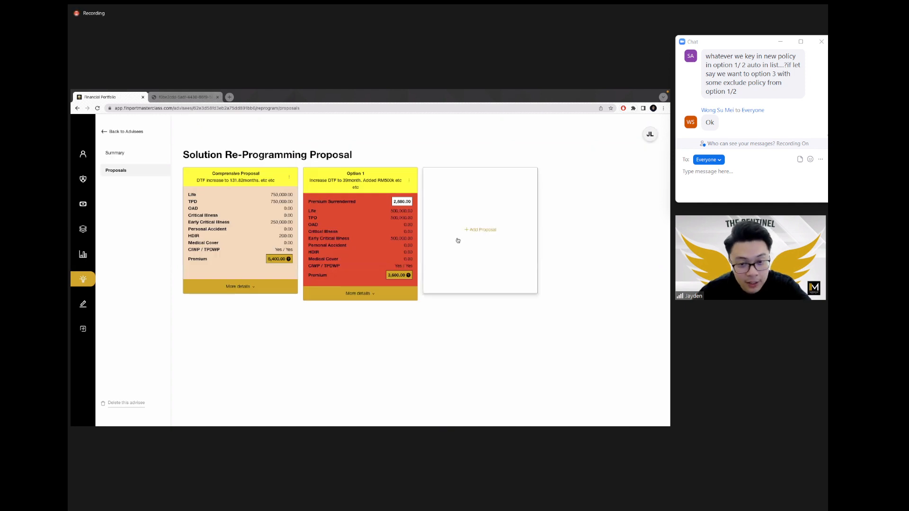
Step: Cancel a new proposal draft and recheck the Option 1 and Comprensive Proposal details
left_click(485, 260)
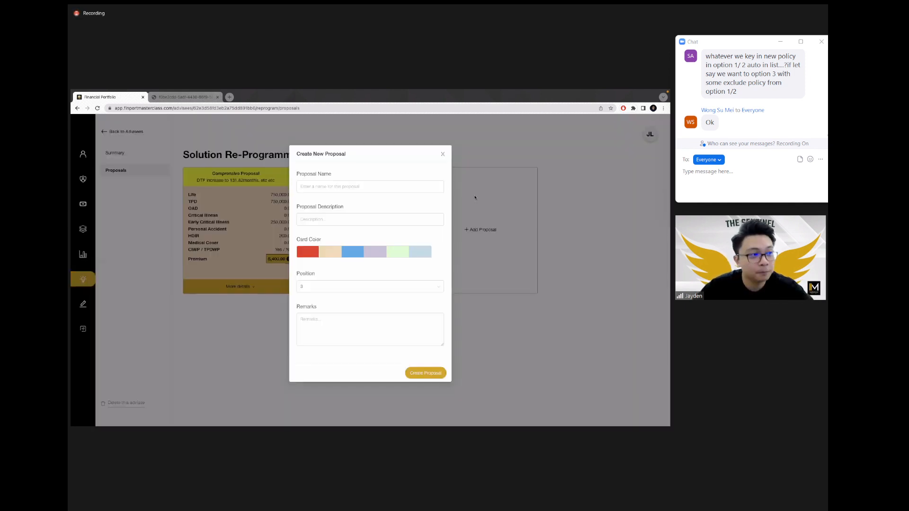
left_click(400, 184)
key("Escape")
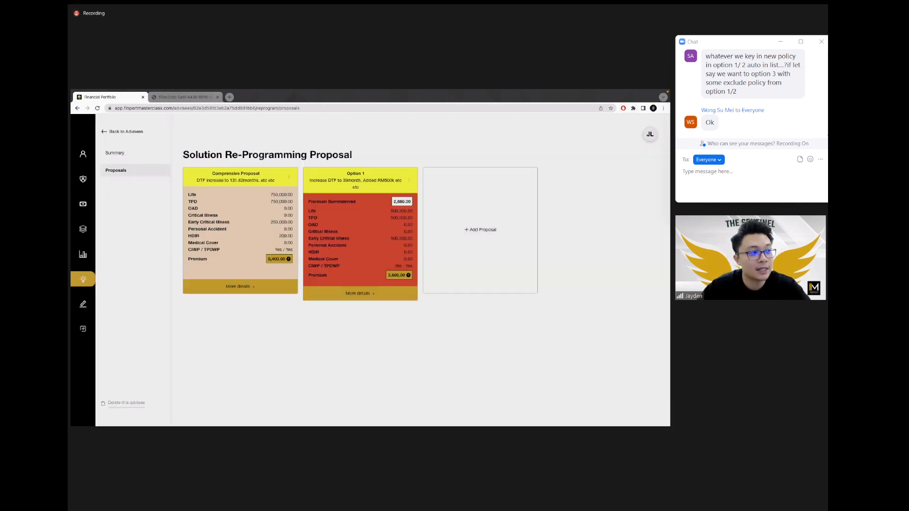
left_click(383, 243)
scroll(411, 252, "down", 2)
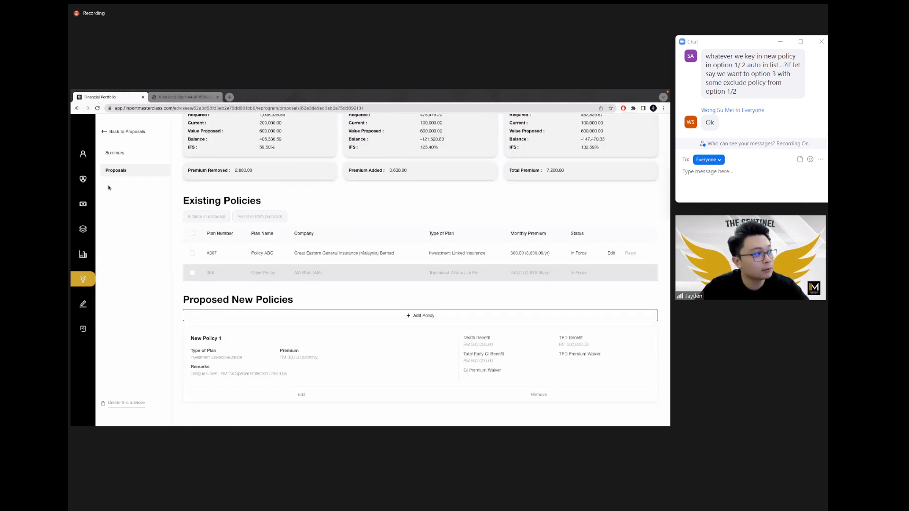
left_click(116, 171)
left_click(363, 262)
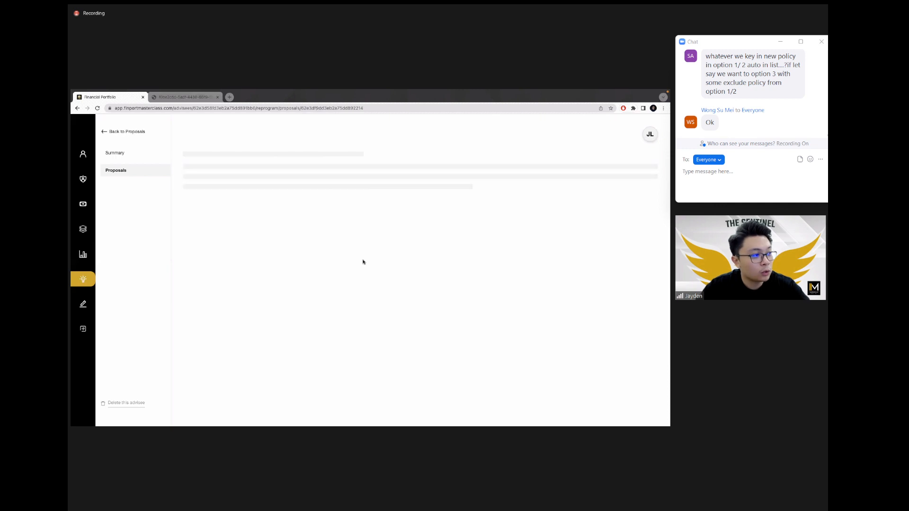
scroll(360, 265, "down", 2)
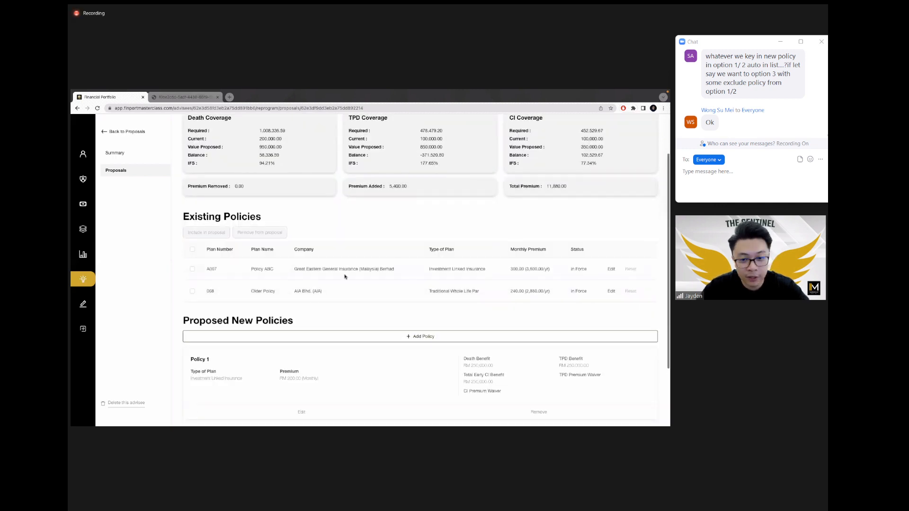
scroll(316, 279, "up", 2)
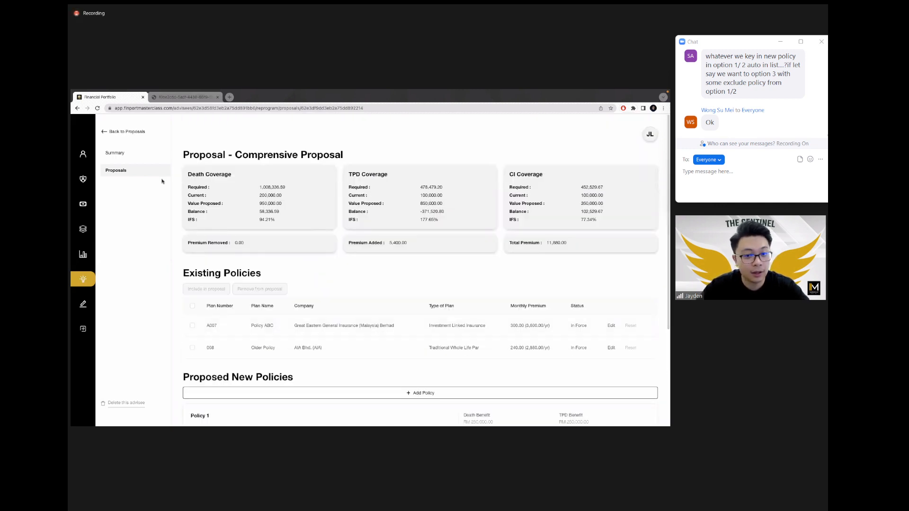
left_click(124, 172)
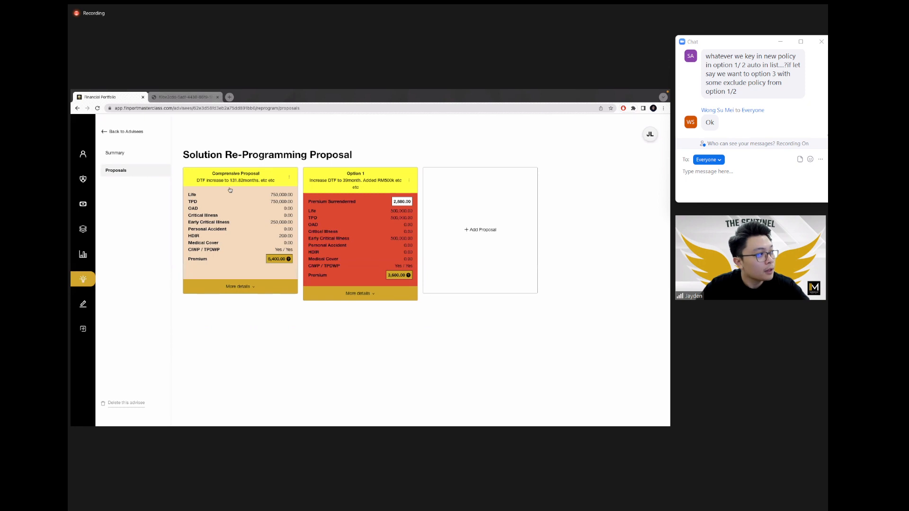
Step: Move the Comprensive Proposal to position 2, rename it 'Option 2', and confirm the save
left_click(289, 179)
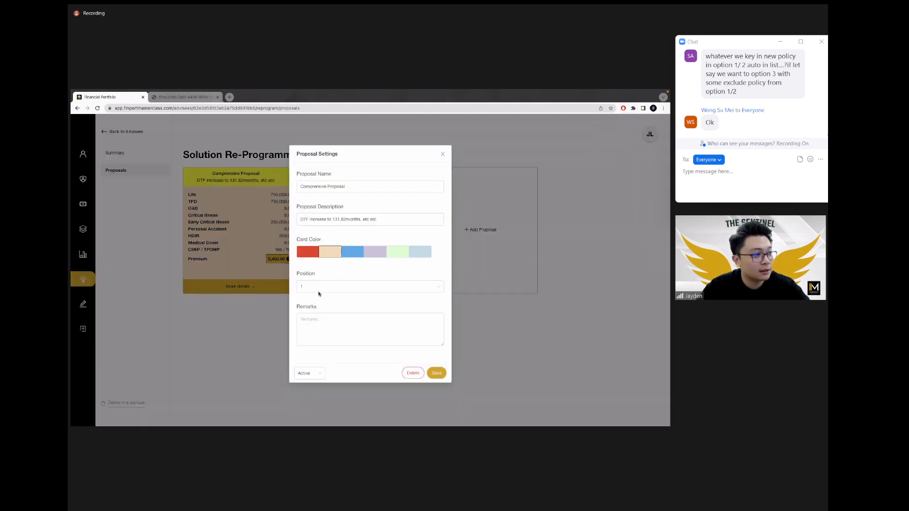
left_click(318, 289)
left_click(314, 313)
triple_click(331, 186)
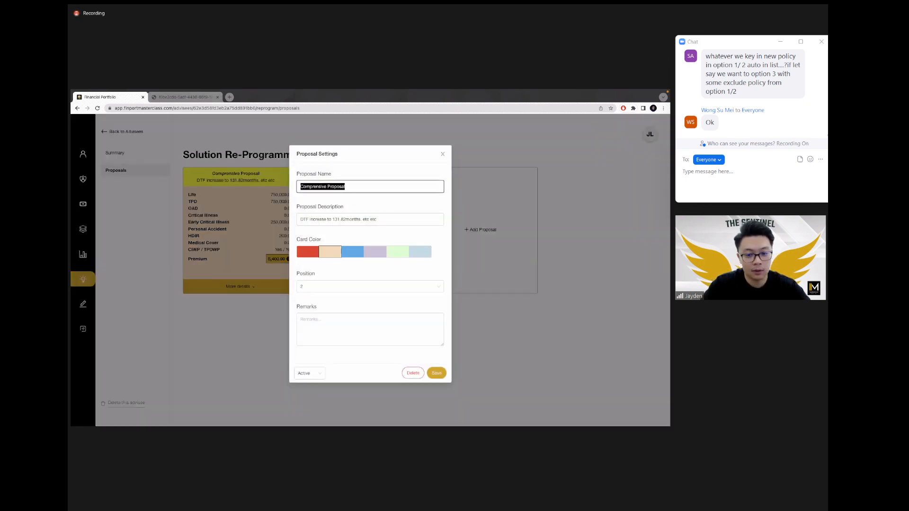
type("Option 2")
left_click(436, 373)
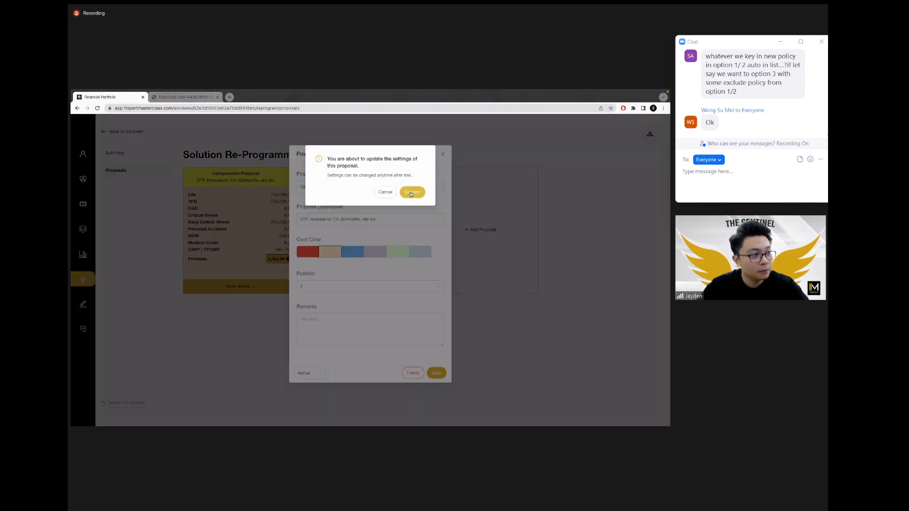
key("Return")
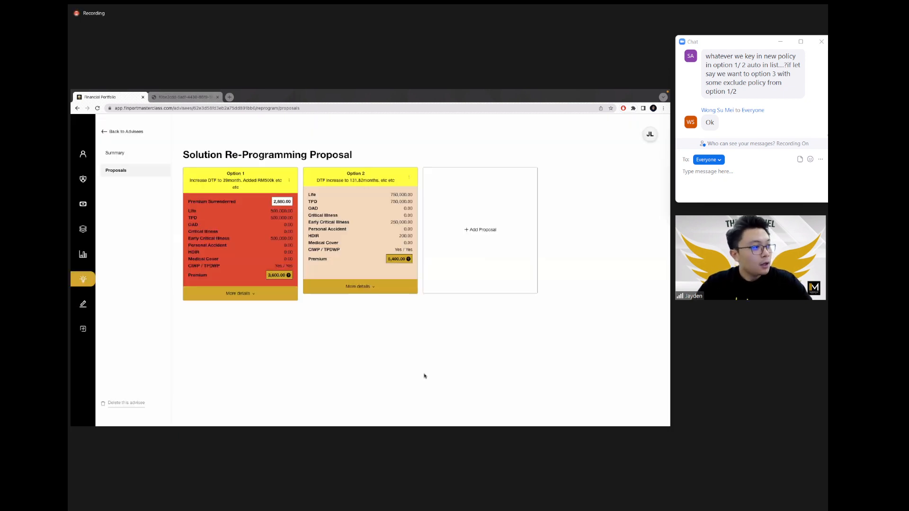
Step: Create a new proposal named 'Option 3' with a blue card colour
left_click(454, 236)
left_click(327, 186)
type("Option 3")
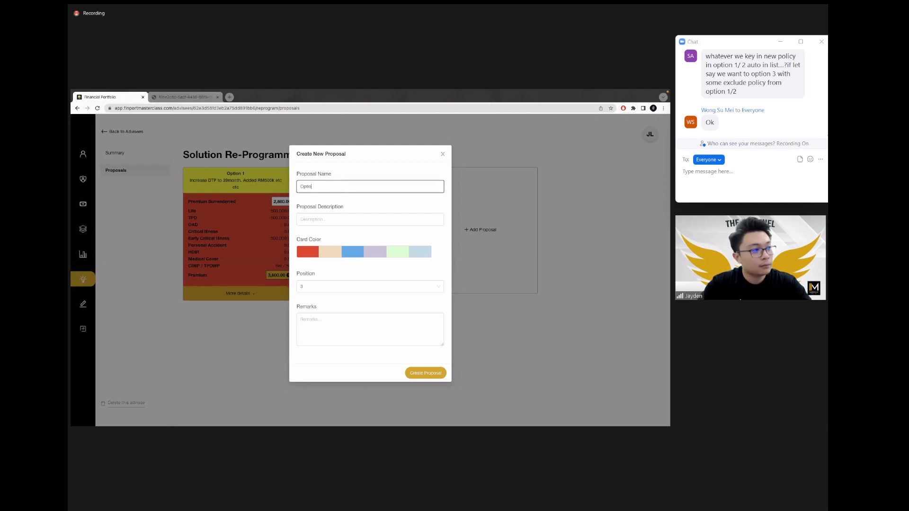
left_click(353, 250)
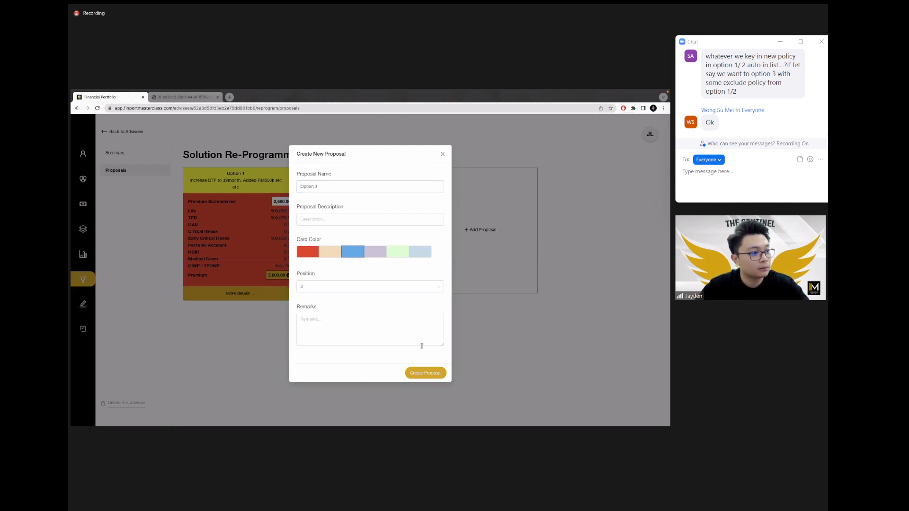
left_click(426, 372)
left_click(412, 194)
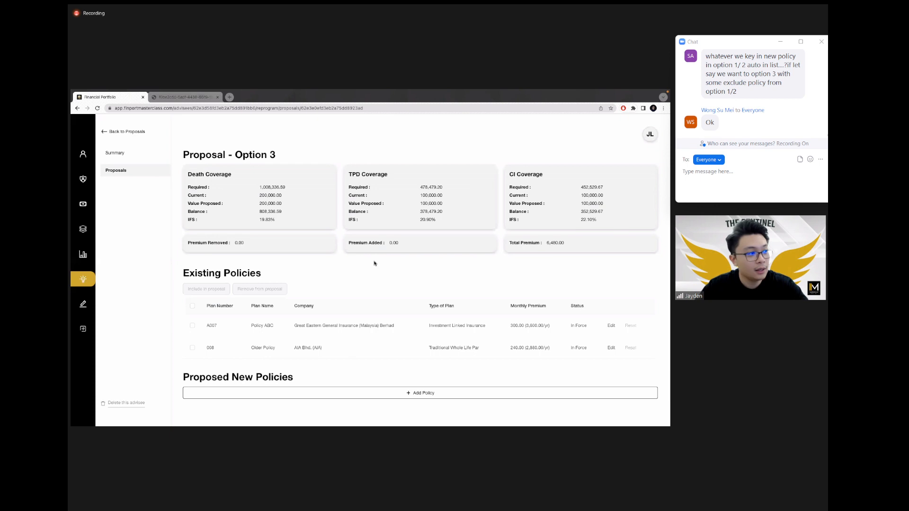
Step: Remove both existing policies from Option 3 and start a new proposed policy
left_click(192, 326)
left_click(192, 348)
left_click(262, 289)
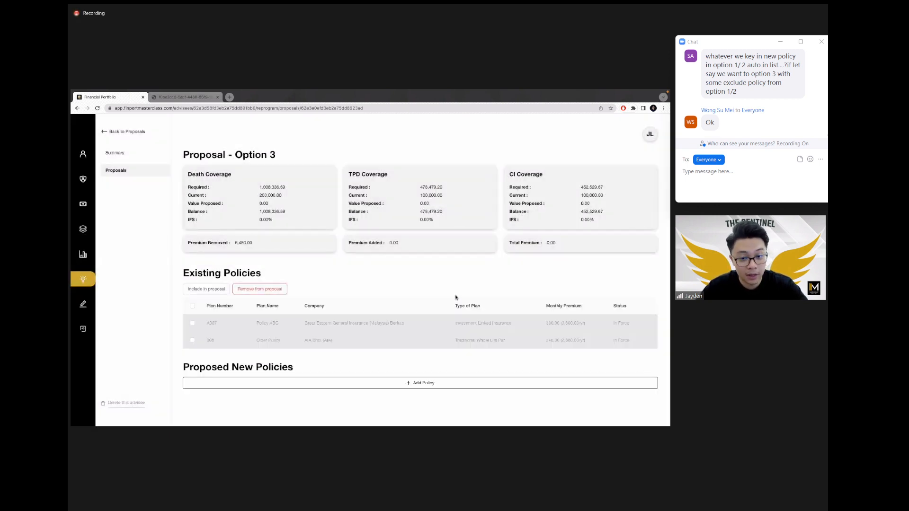
left_click(435, 387)
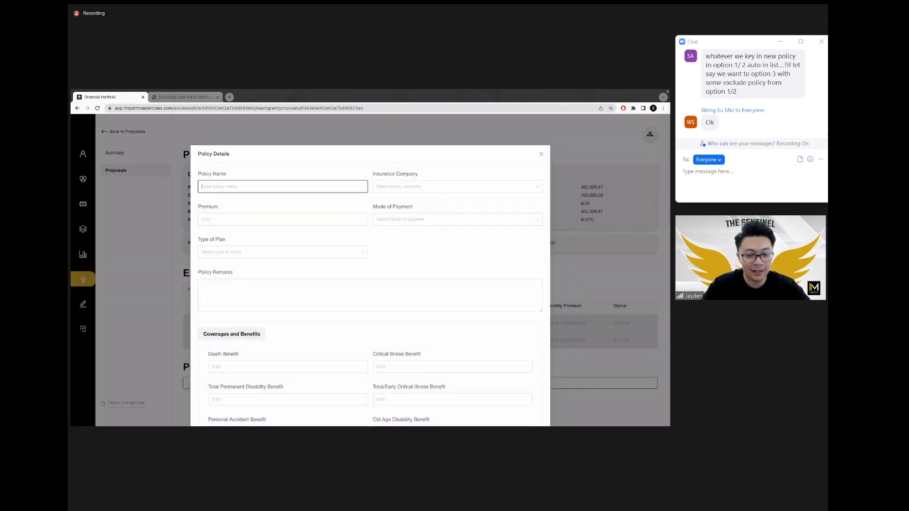
Step: Enter Policy a with insurer AIA Bhd., premium 500 Monthly, plan type Investment Linked Insurance
type("Policy a")
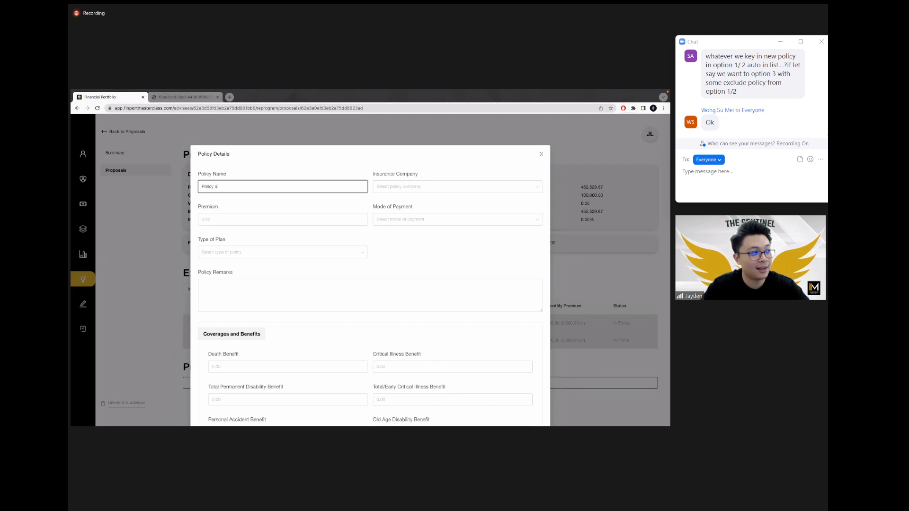
left_click(402, 187)
left_click(392, 199)
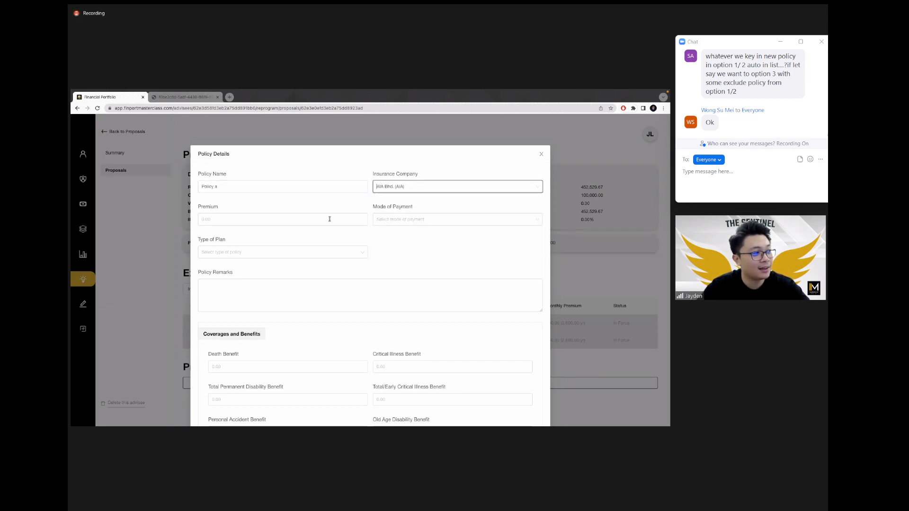
left_click(329, 219)
type("500")
left_click(404, 219)
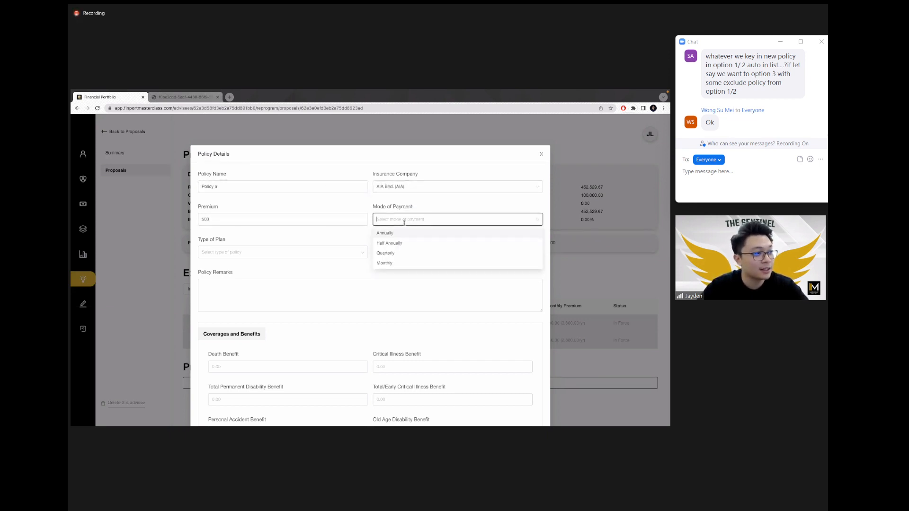
left_click(386, 263)
left_click(329, 253)
type("invest")
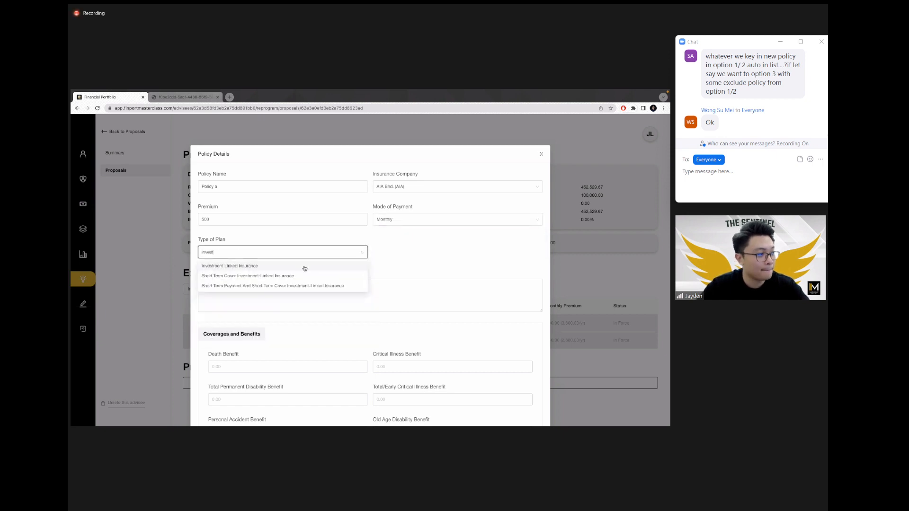
left_click(305, 267)
scroll(402, 253, "down", 2)
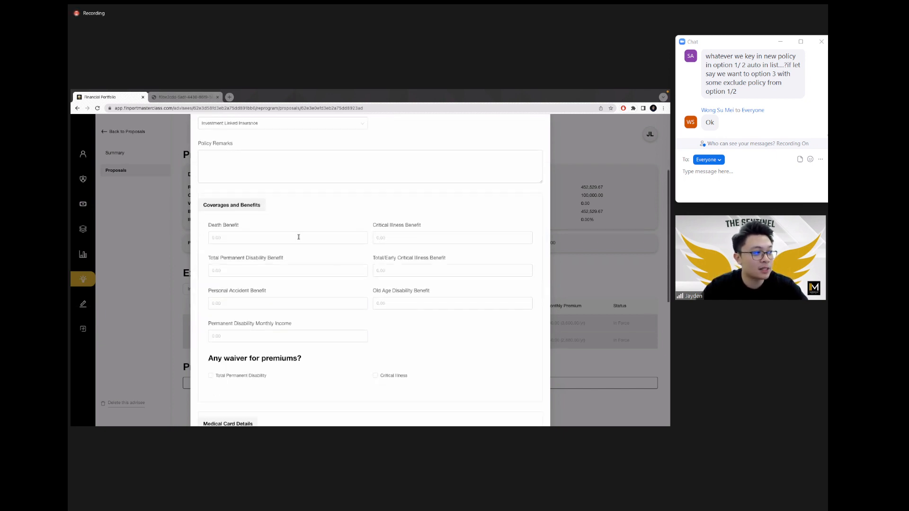
Step: Set death and TPD benefits to 1,000,000, tick both premium waivers, and save the policy
left_click(298, 237)
type("19")
type("00000")
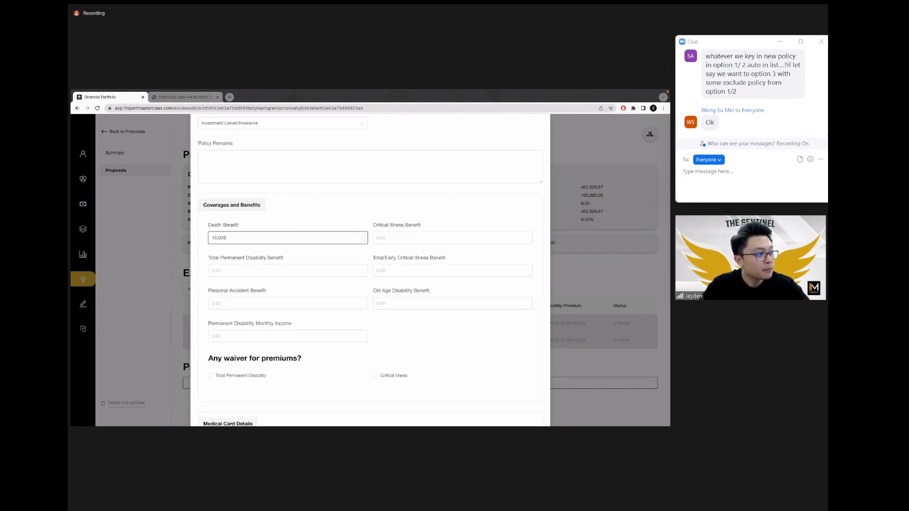
key("ctrl+a")
key("ctrl+c")
left_click(293, 270)
key("ctrl+v")
left_click(210, 376)
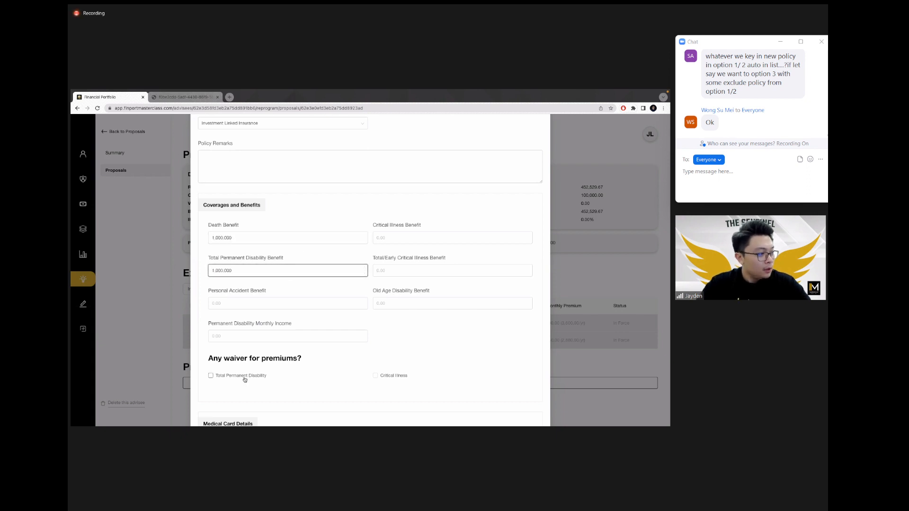
left_click(386, 374)
scroll(385, 374, "down", 6)
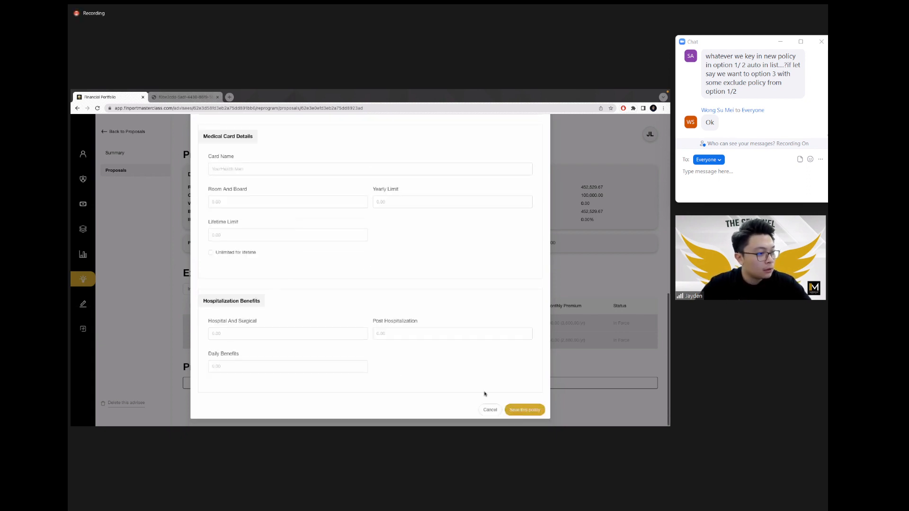
left_click(530, 411)
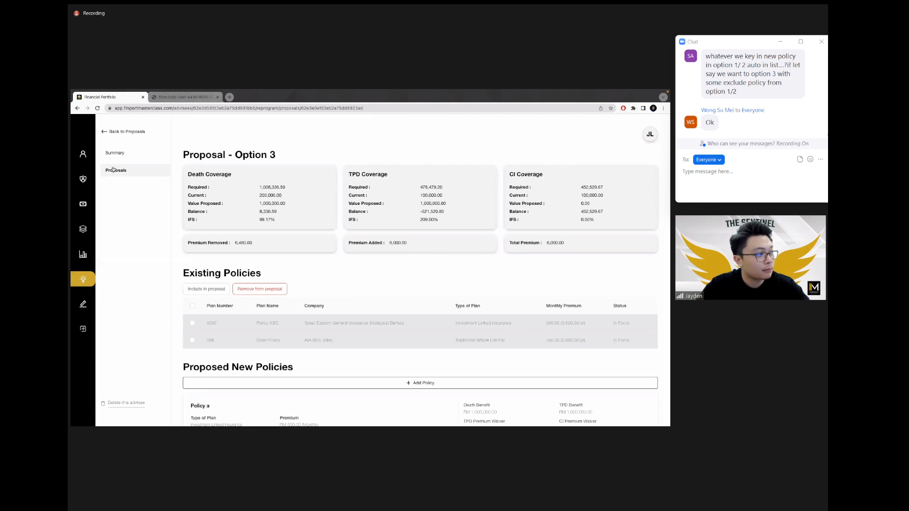
Step: Expand New Cover details on Options 3, 2 and 1, review Option 1, then return to the cards
left_click(115, 169)
left_click(475, 288)
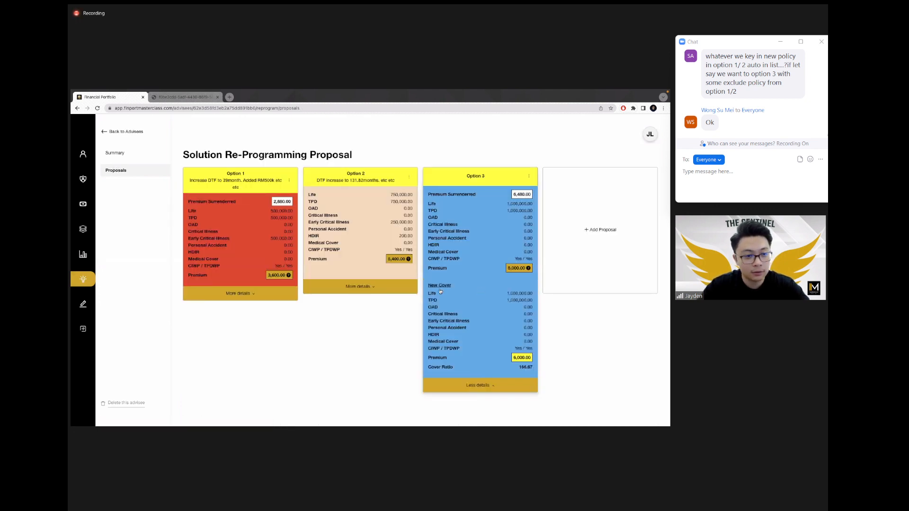
left_click(352, 286)
left_click(239, 293)
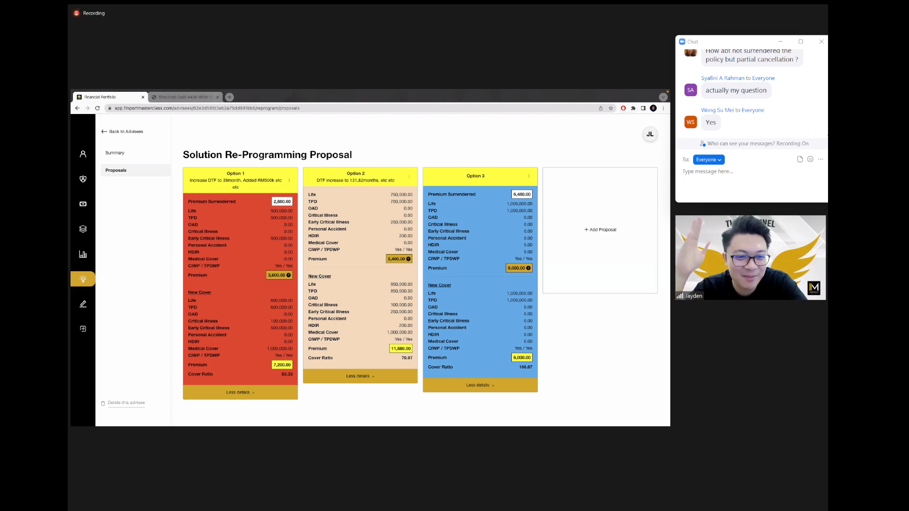
left_click(256, 253)
scroll(358, 321, "down", 2)
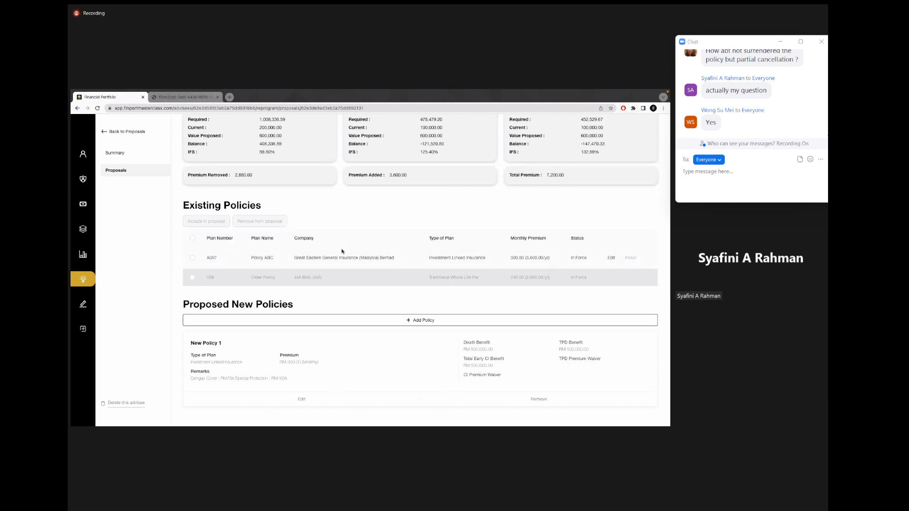
left_click(124, 170)
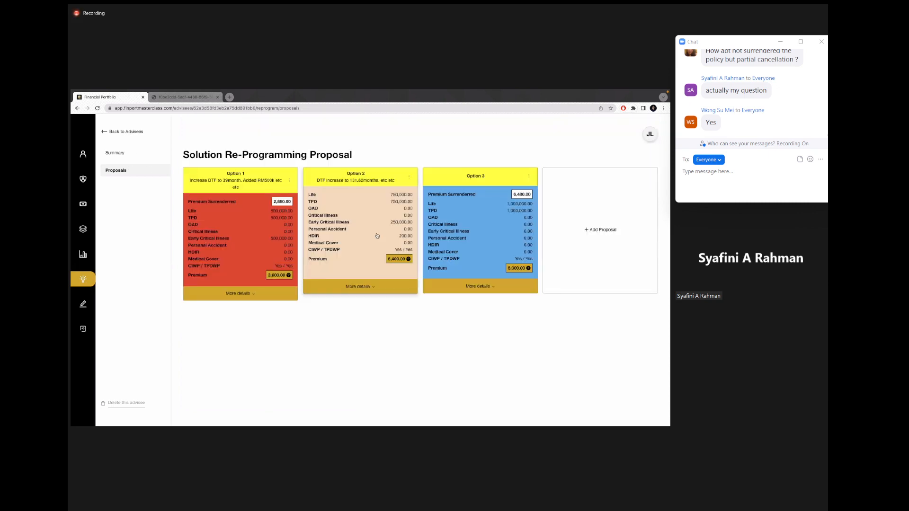
left_click(378, 236)
scroll(332, 250, "down", 3)
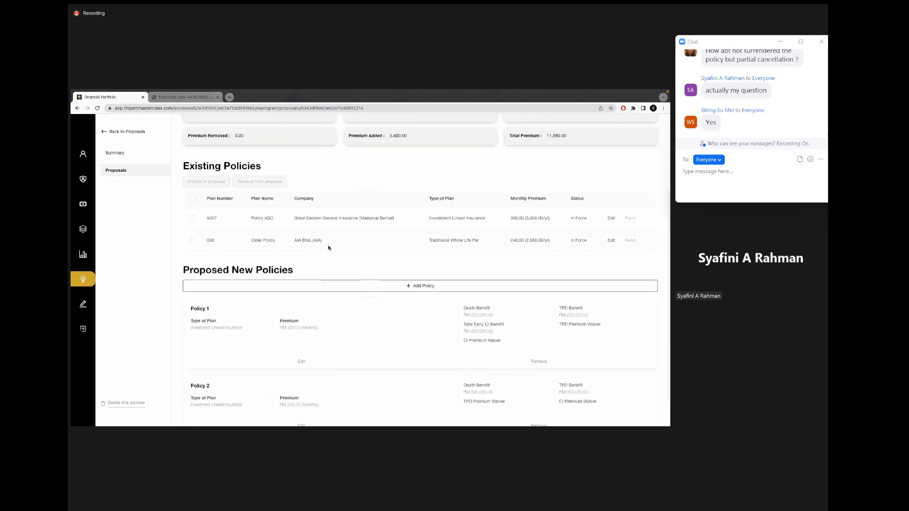
scroll(328, 248, "down", 1)
scroll(328, 248, "up", 1)
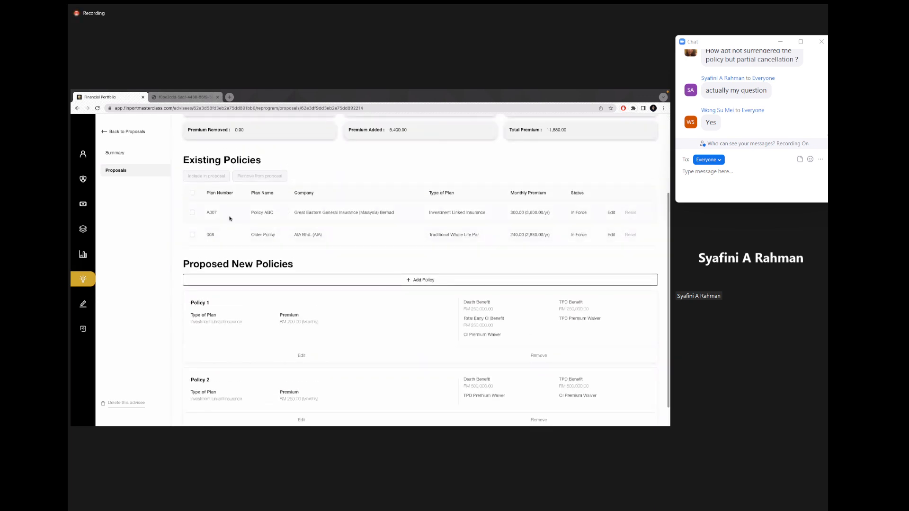
scroll(310, 327, "down", 1)
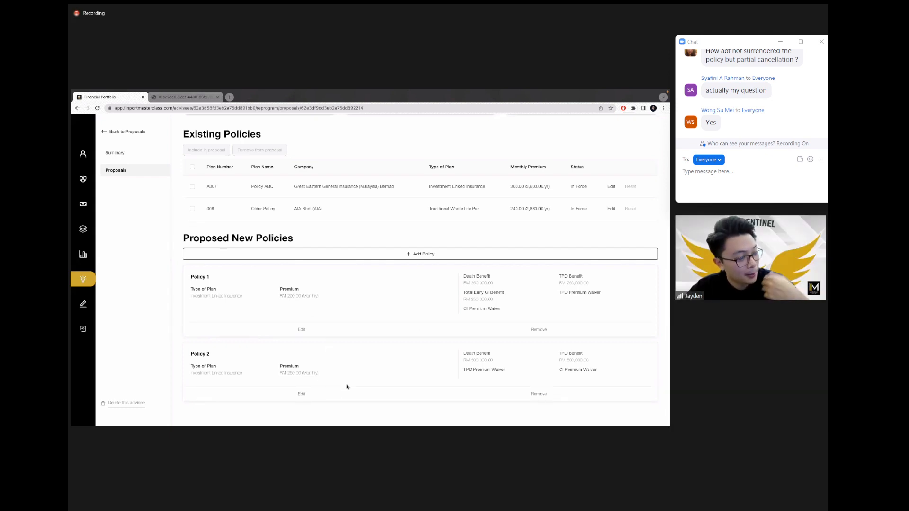
left_click(123, 170)
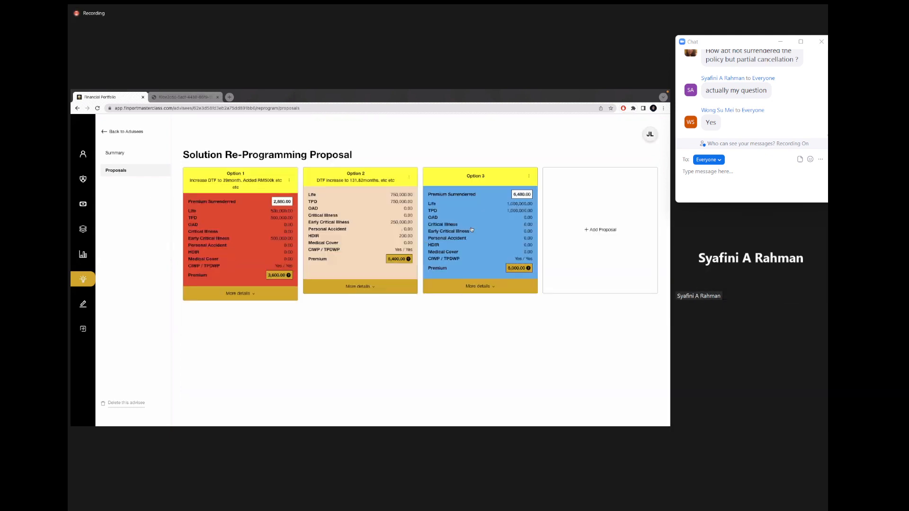
left_click(426, 290)
scroll(399, 306, "down", 2)
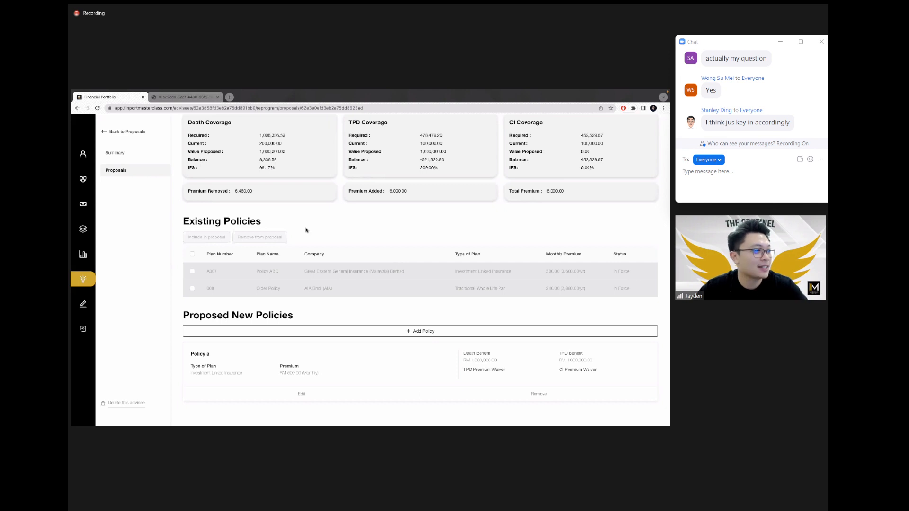
left_click(125, 170)
left_click(480, 221)
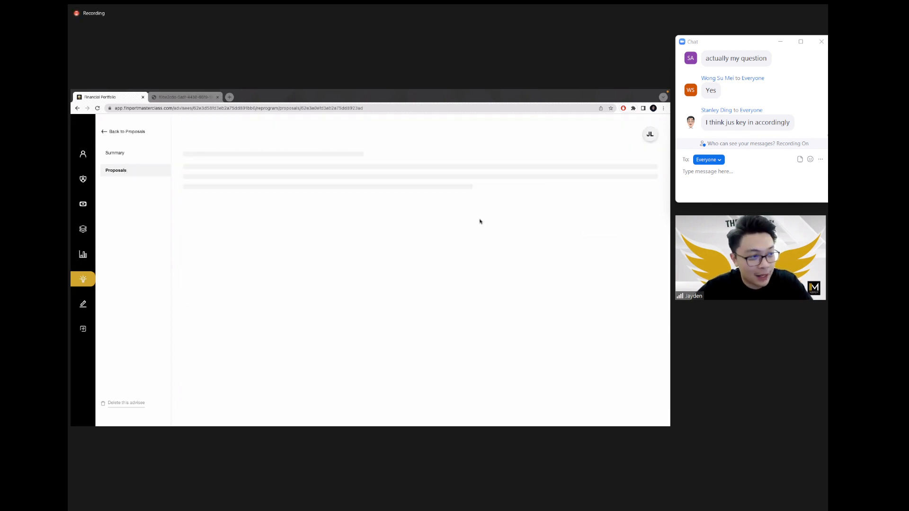
left_click(129, 172)
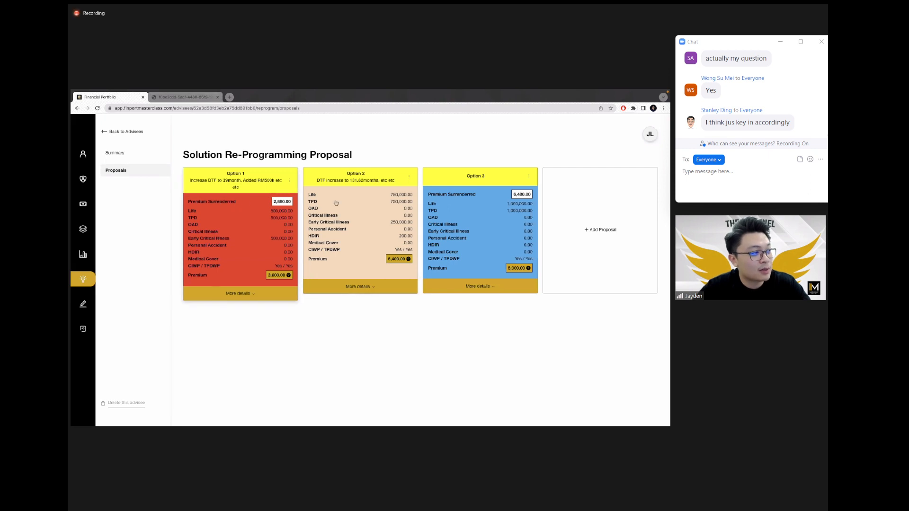
left_click(376, 233)
left_click(141, 175)
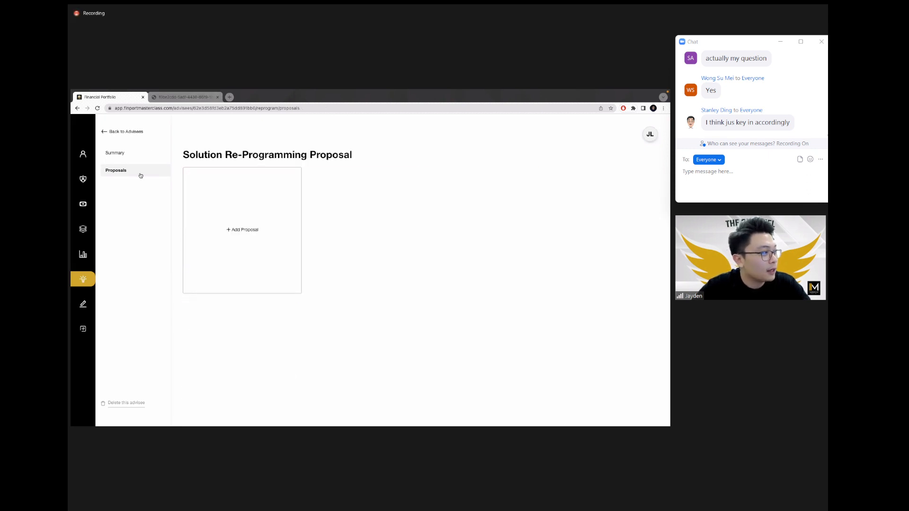
Step: Change Policy ABC's premium from 300 to 150, clear its 100,000 critical illness benefit, and save
left_click(251, 228)
scroll(454, 298, "down", 2)
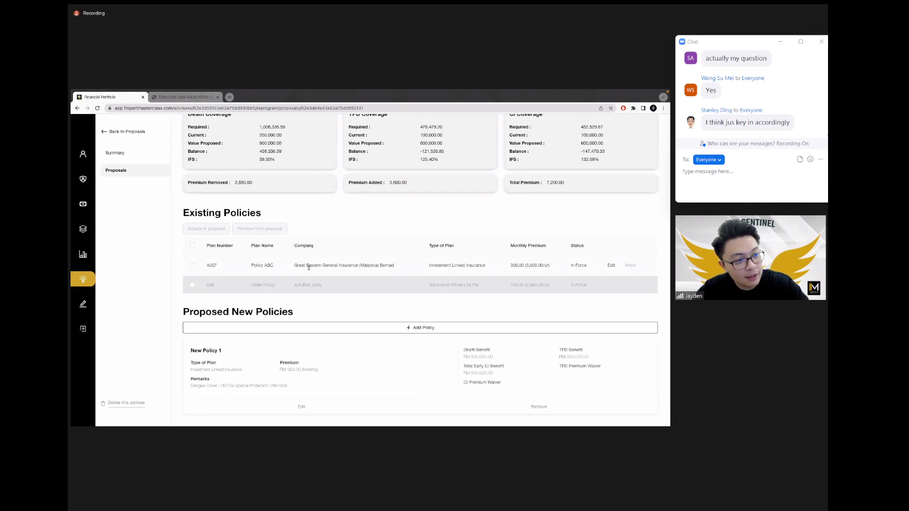
left_click(611, 265)
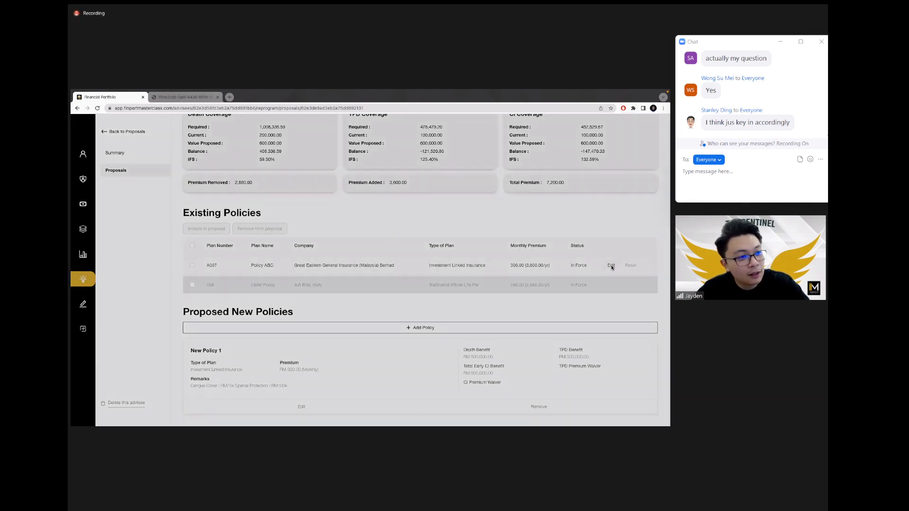
left_click(270, 219)
double_click(270, 218)
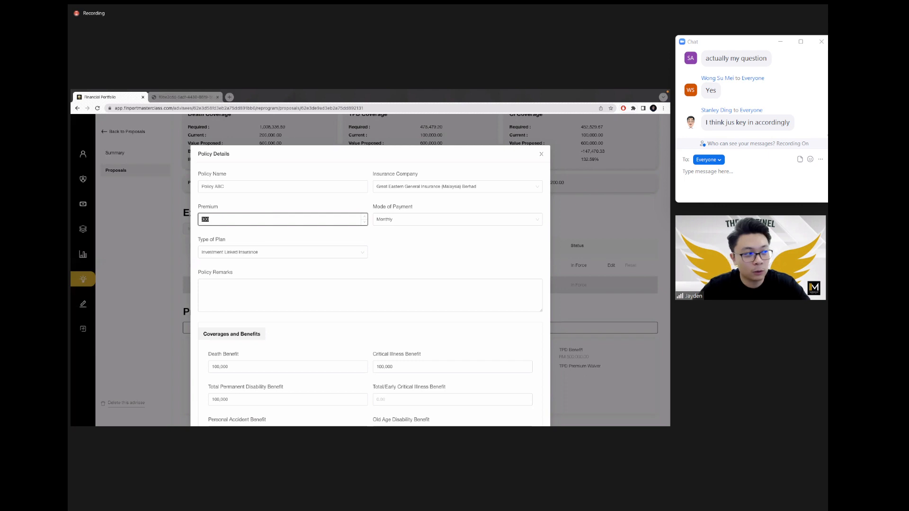
type("150")
scroll(316, 279, "down", 3)
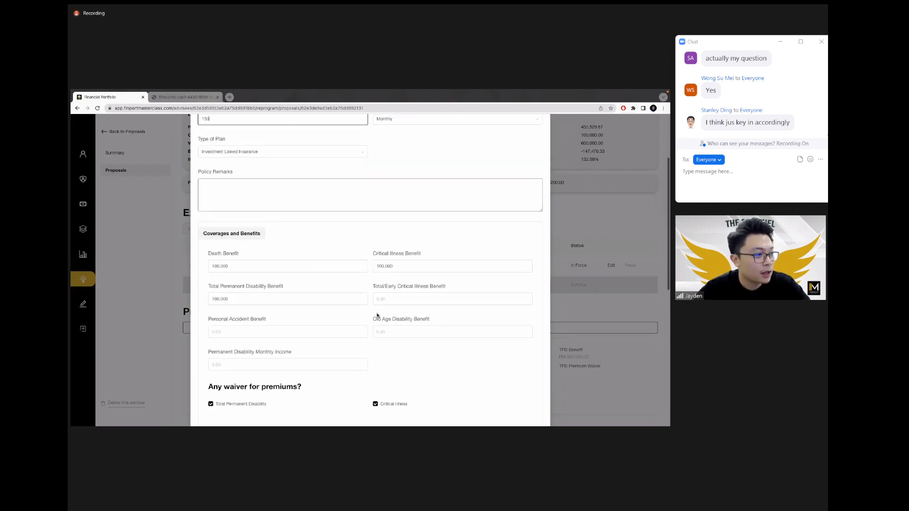
double_click(394, 265)
key("BackSpace")
scroll(449, 275, "down", 8)
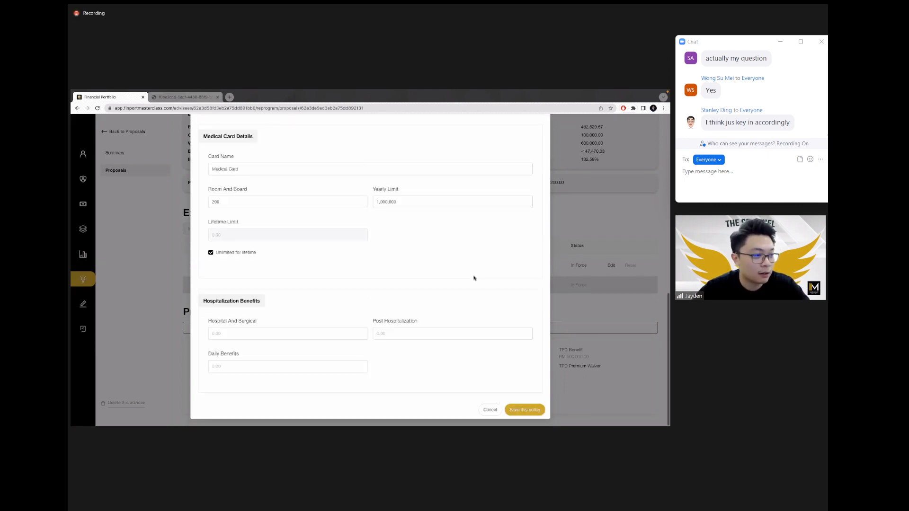
left_click(525, 409)
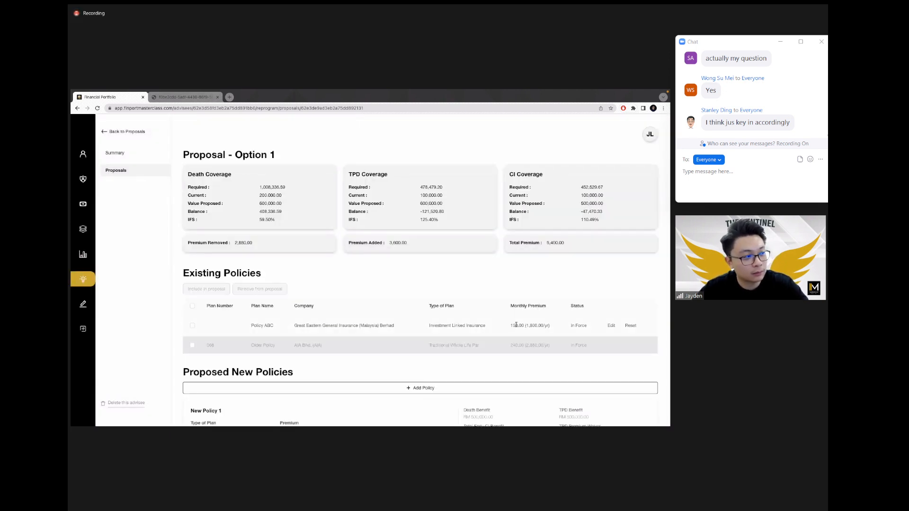
Step: Reopen Option 1 and point out the 2,880.00 premium removed and Policy ABC's monthly premium
scroll(338, 275, "down", 3)
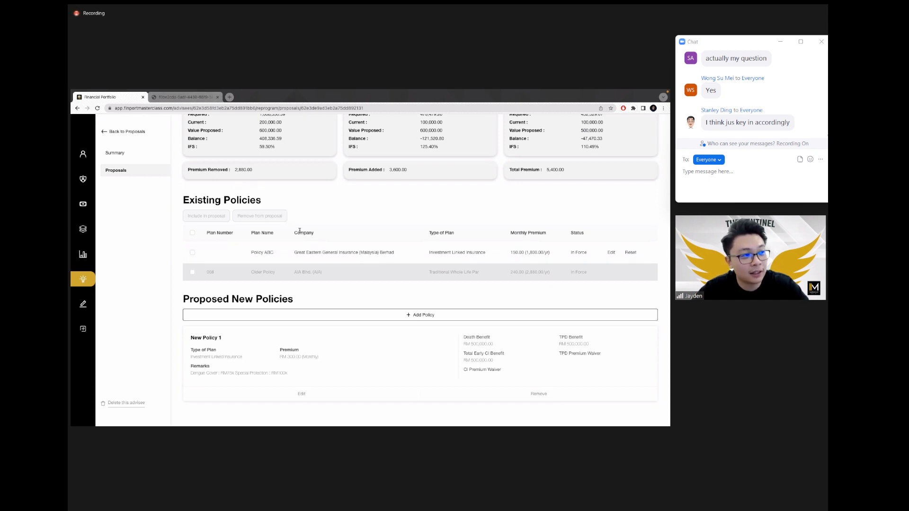
left_click(124, 170)
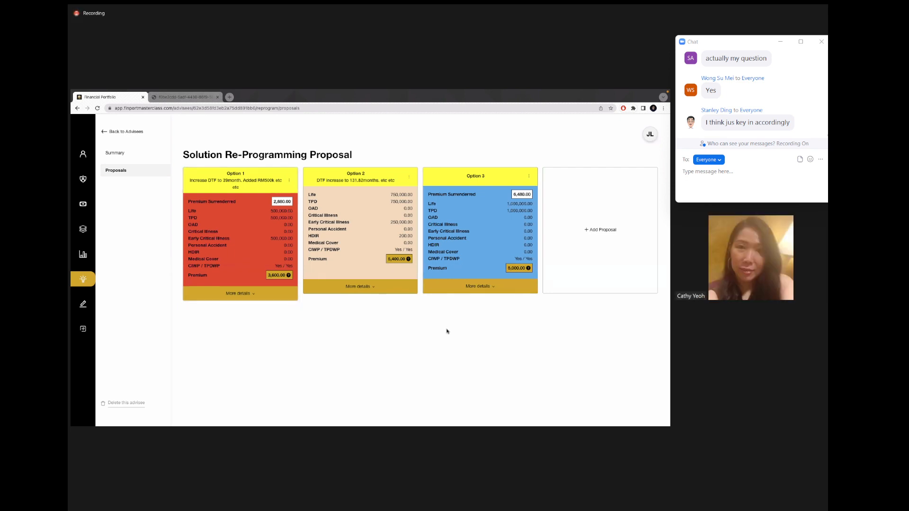
left_click(258, 243)
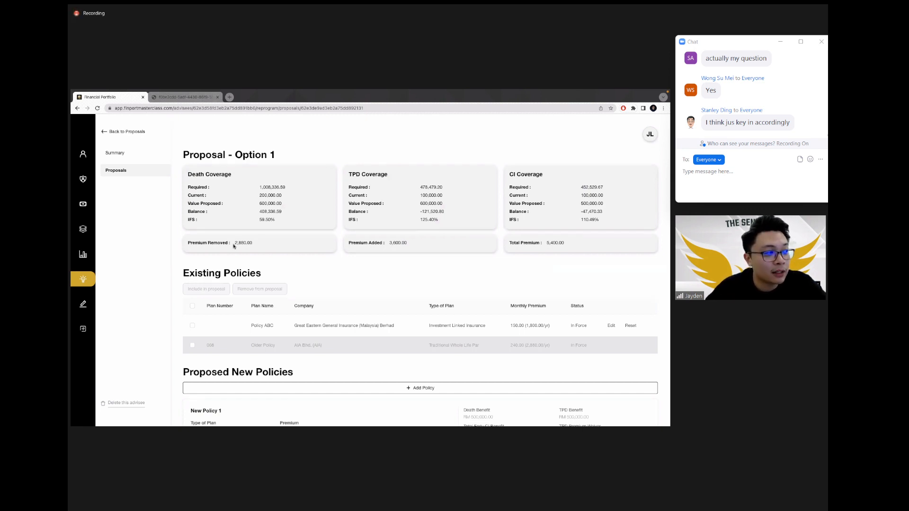
left_click_drag(233, 244, 254, 245)
left_click(278, 245)
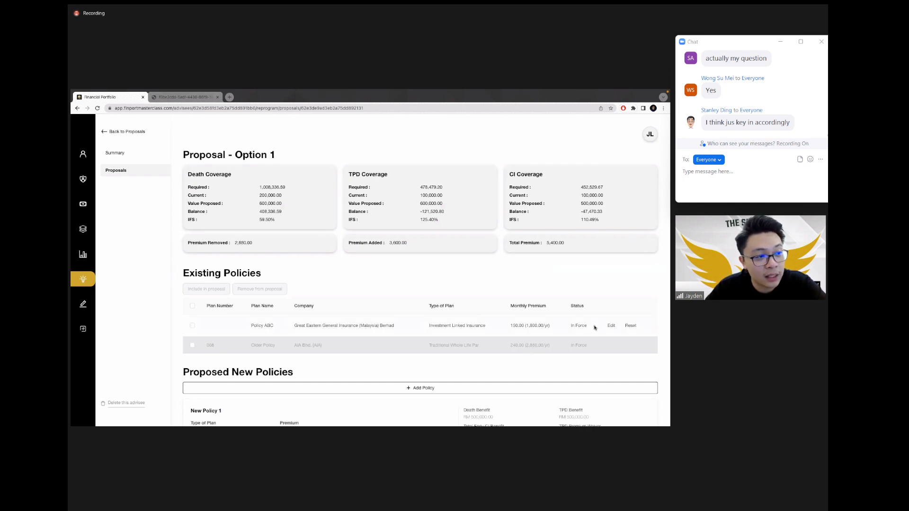
left_click_drag(510, 325, 523, 325)
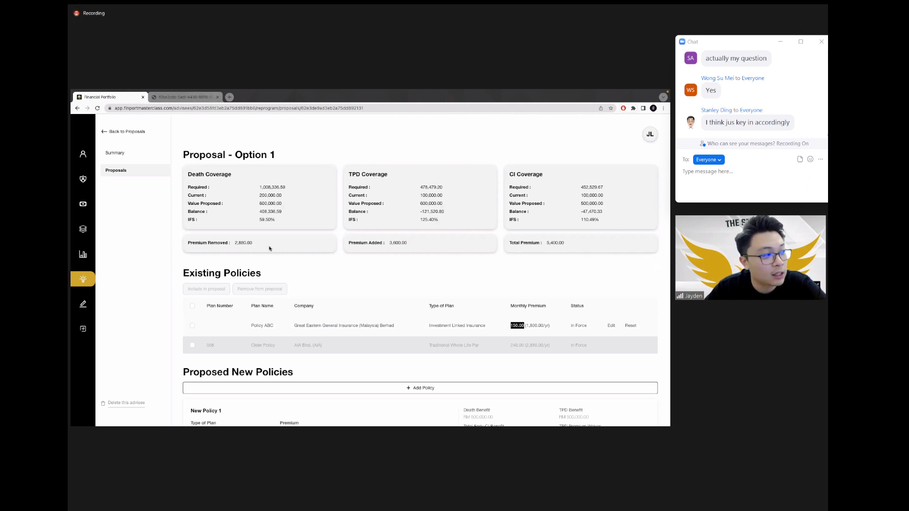
double_click(242, 243)
Step: Clear the highlight and return to the Proposals page with its three option cards
left_click(255, 243)
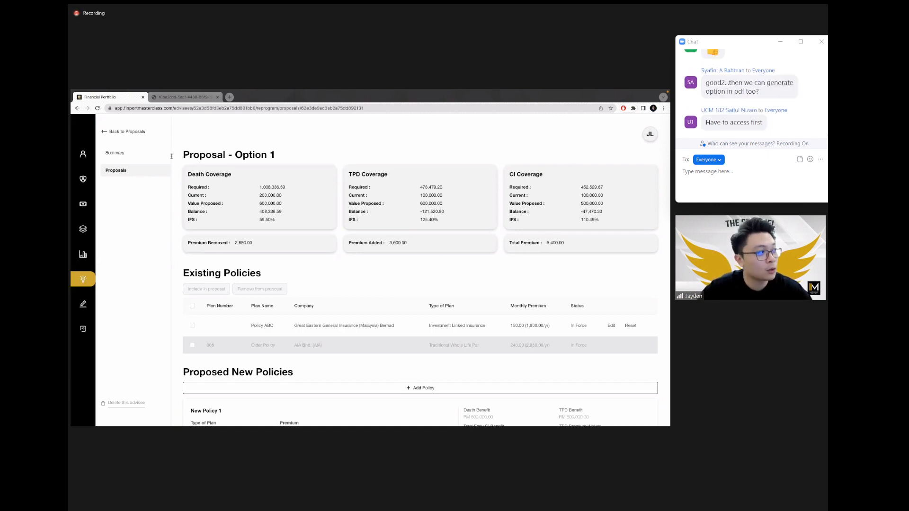
left_click(145, 171)
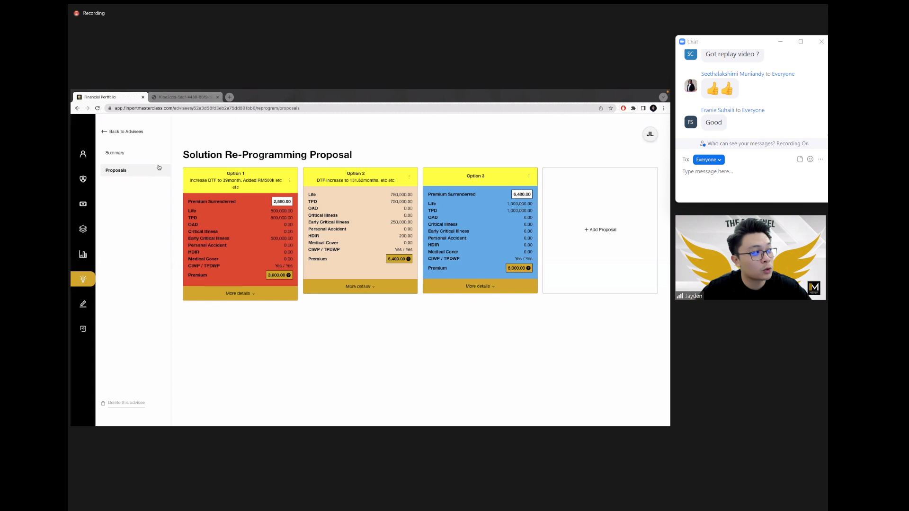
Step: Open the re-programming Summary page from the left sub-menu
left_click(115, 152)
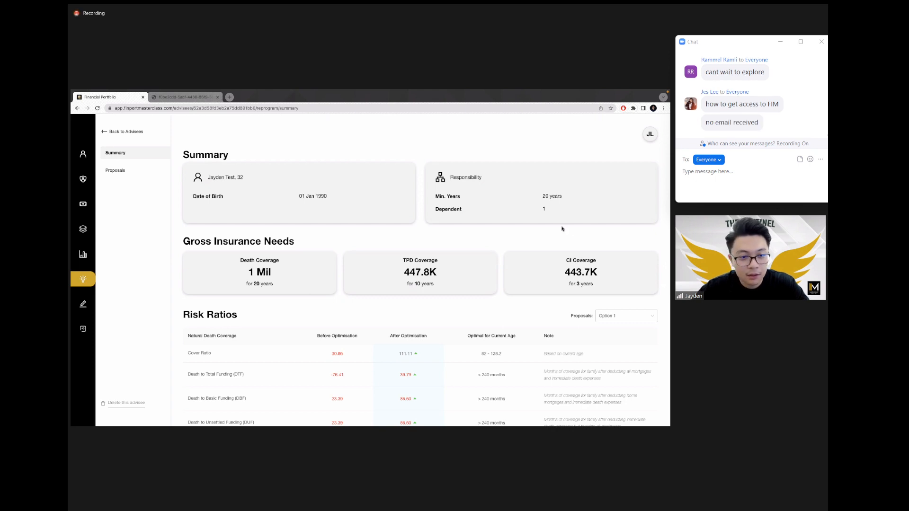
Step: Look through the Risk Ratios table, then return to the Proposals options
scroll(308, 301, "down", 3)
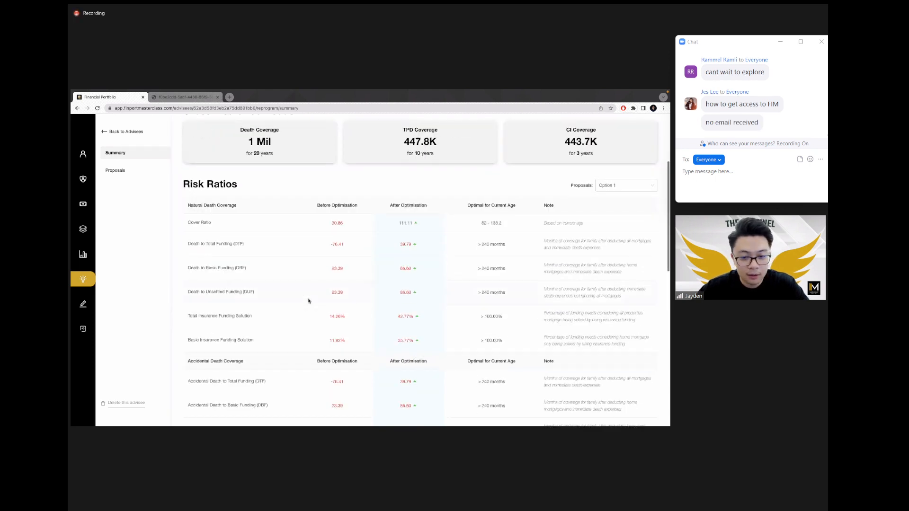
scroll(308, 301, "down", 2)
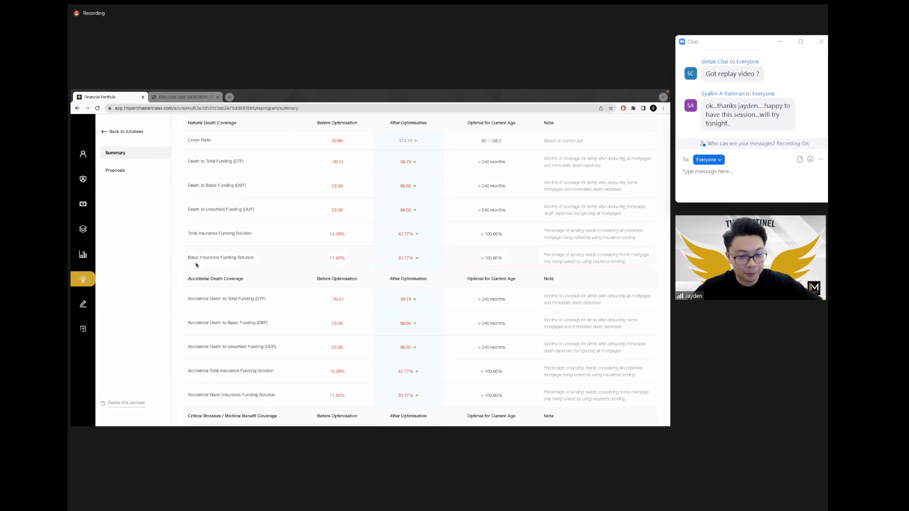
scroll(197, 265, "up", 5)
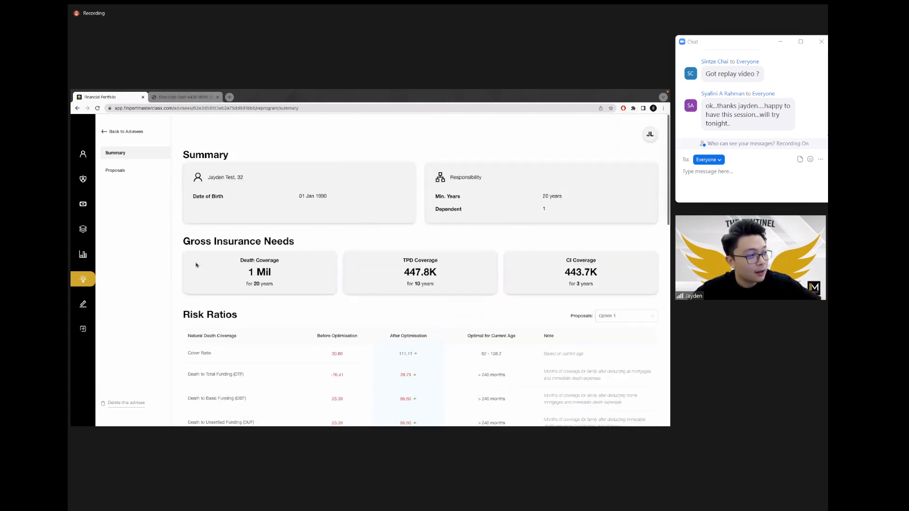
left_click(115, 171)
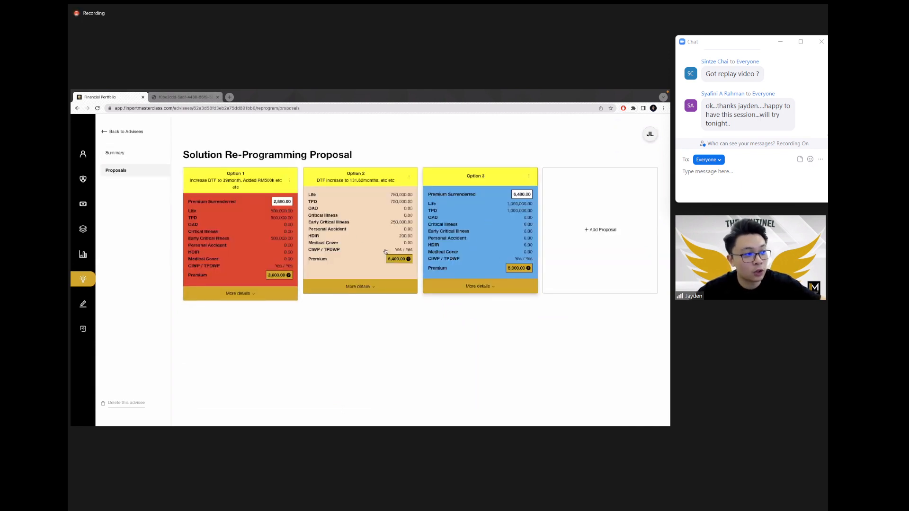
Step: Set Option 2's proposal status to Deal and confirm it
left_click(409, 178)
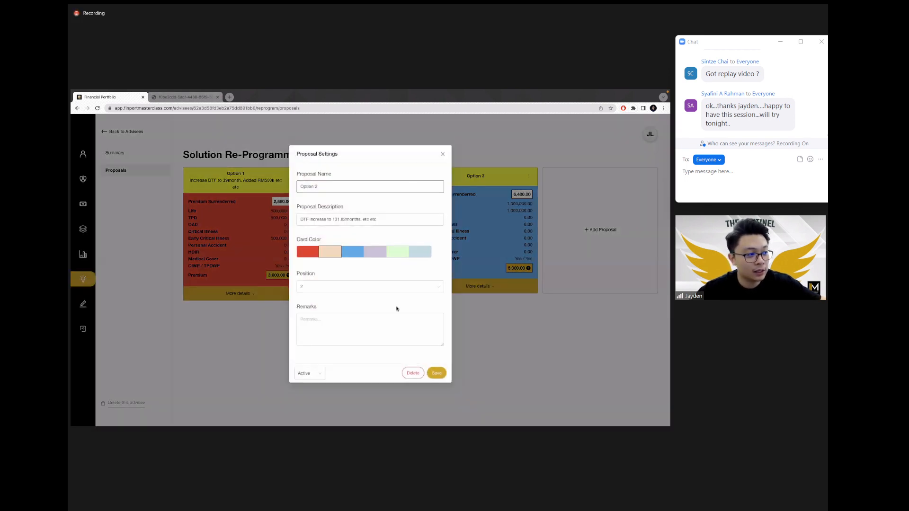
left_click(319, 373)
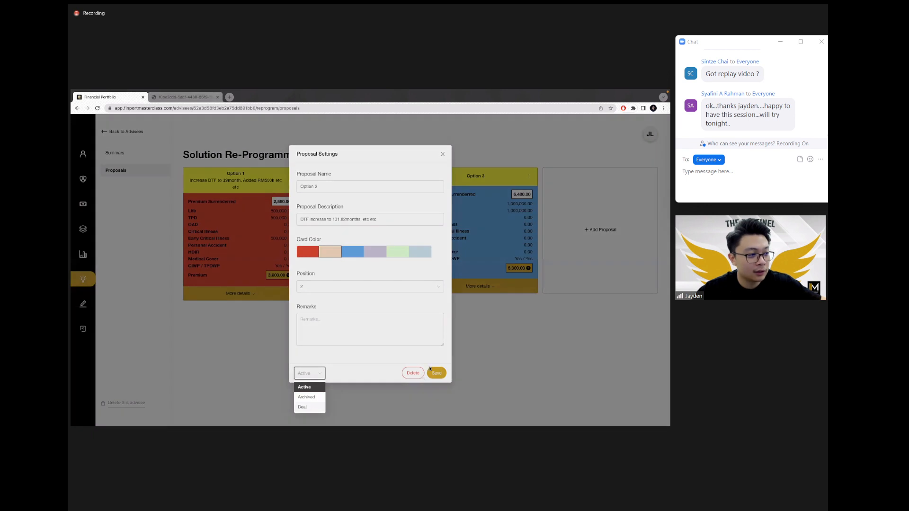
left_click(303, 407)
left_click(402, 192)
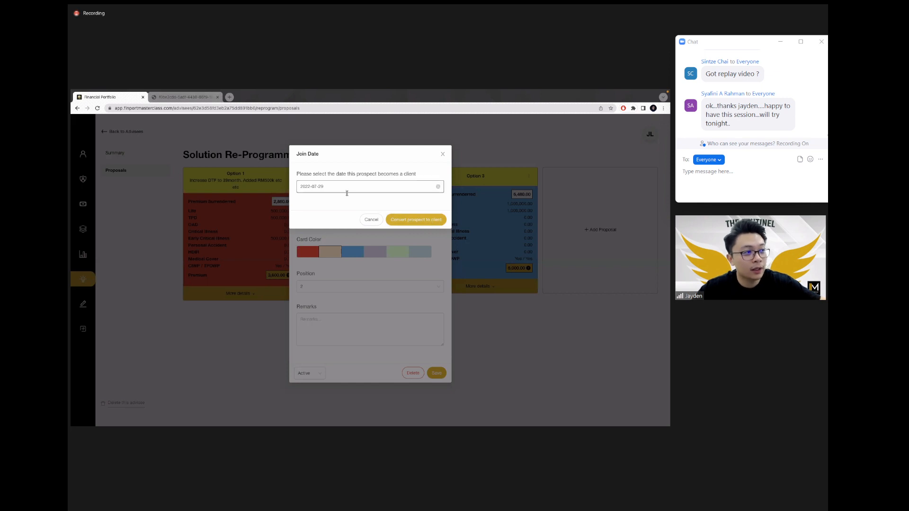
Step: Convert the prospect to a client, keeping the join date, and review the archived proposals
left_click(412, 220)
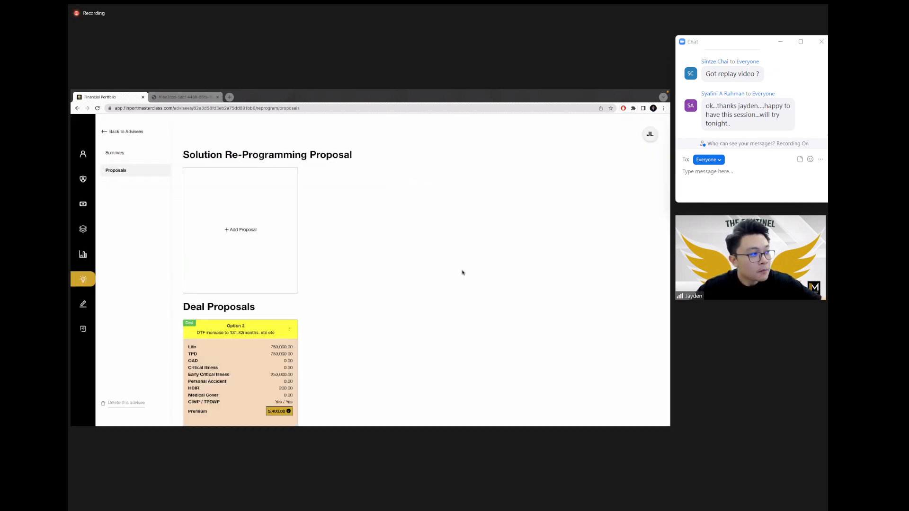
scroll(460, 294, "down", 3)
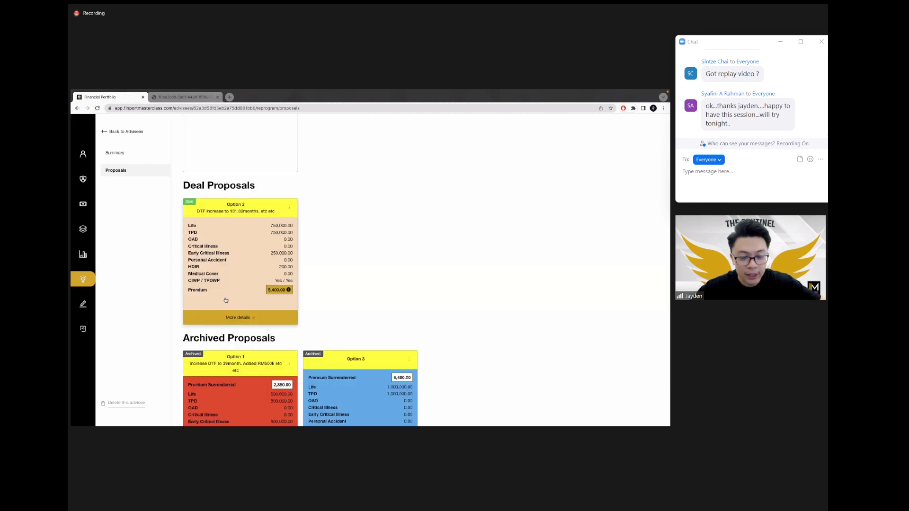
scroll(228, 298, "down", 2)
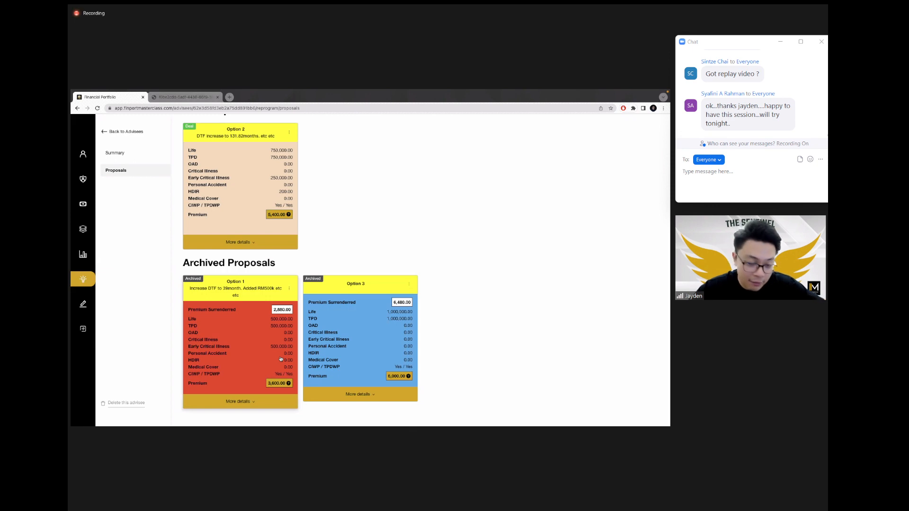
scroll(340, 214, "up", 2)
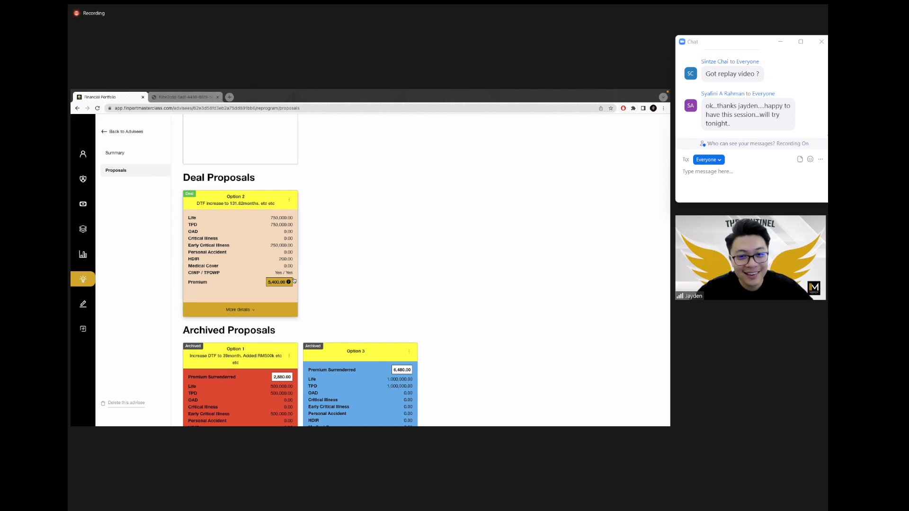
scroll(294, 280, "up", 3)
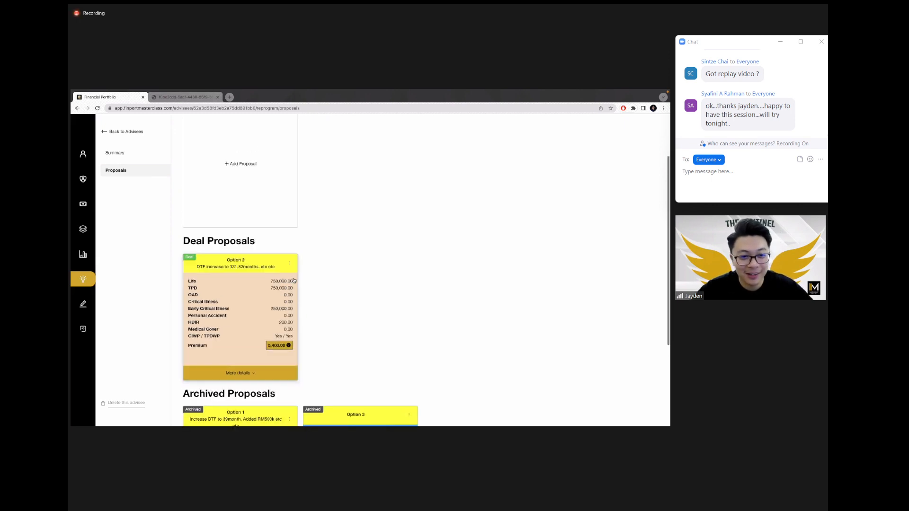
left_click(84, 179)
left_click(121, 171)
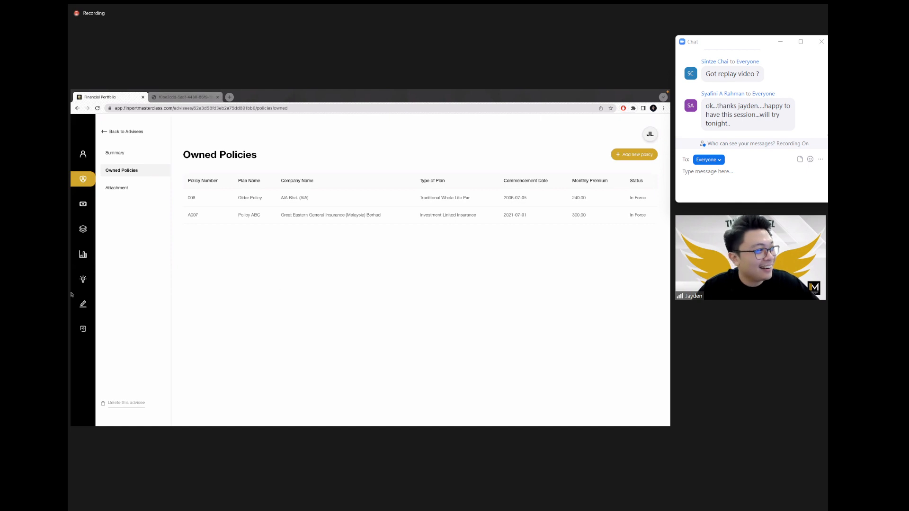
left_click(83, 279)
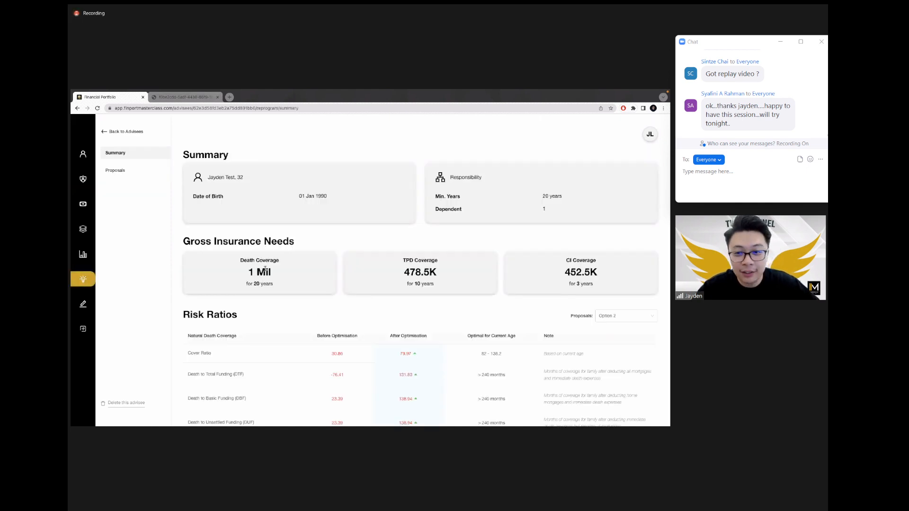
scroll(327, 298, "down", 3)
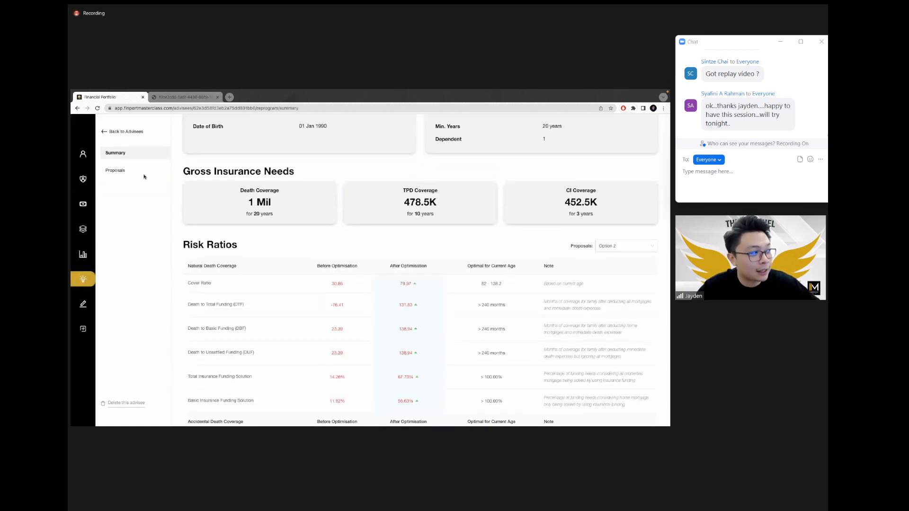
left_click(143, 176)
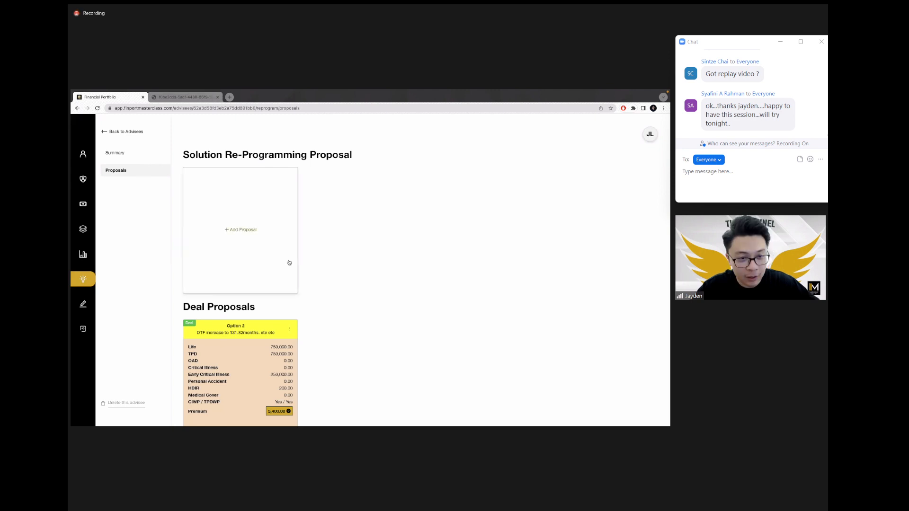
Step: Reactivate the archived Option 1 proposal through its Proposal Settings status
scroll(289, 262, "down", 3)
scroll(288, 261, "down", 1)
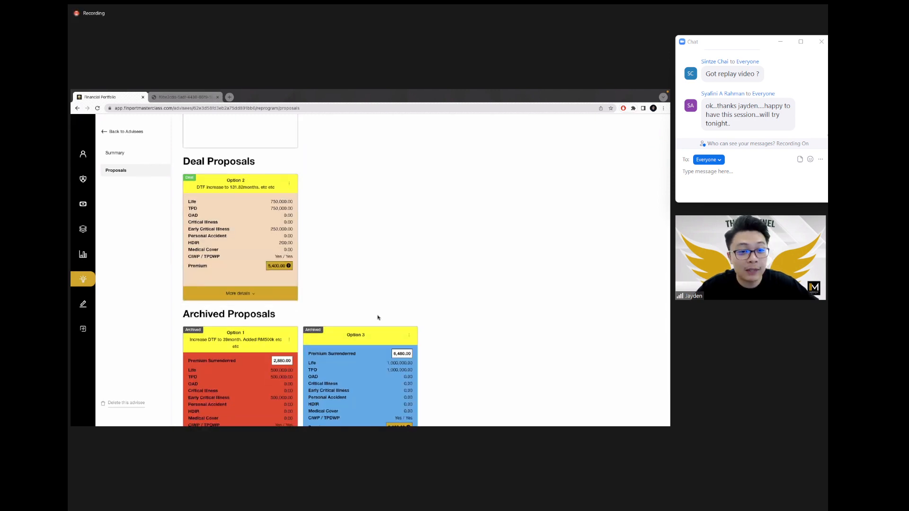
left_click(289, 338)
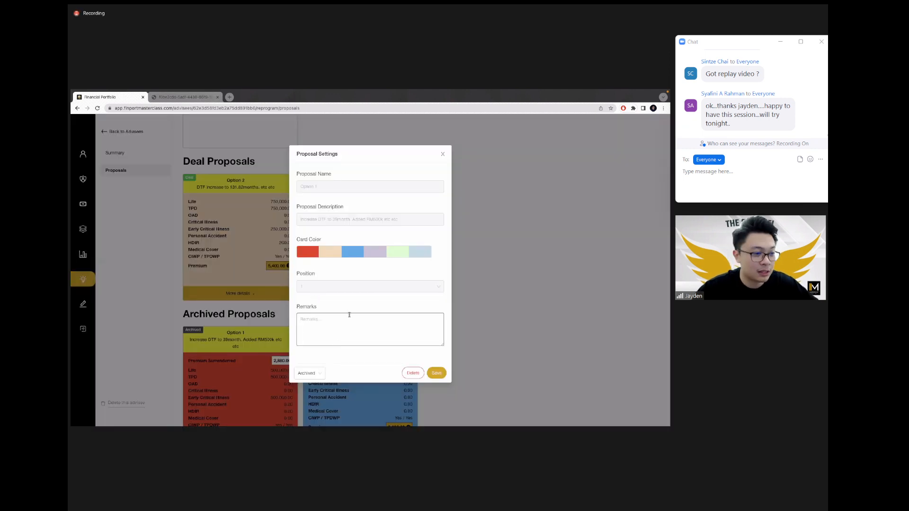
left_click(509, 288)
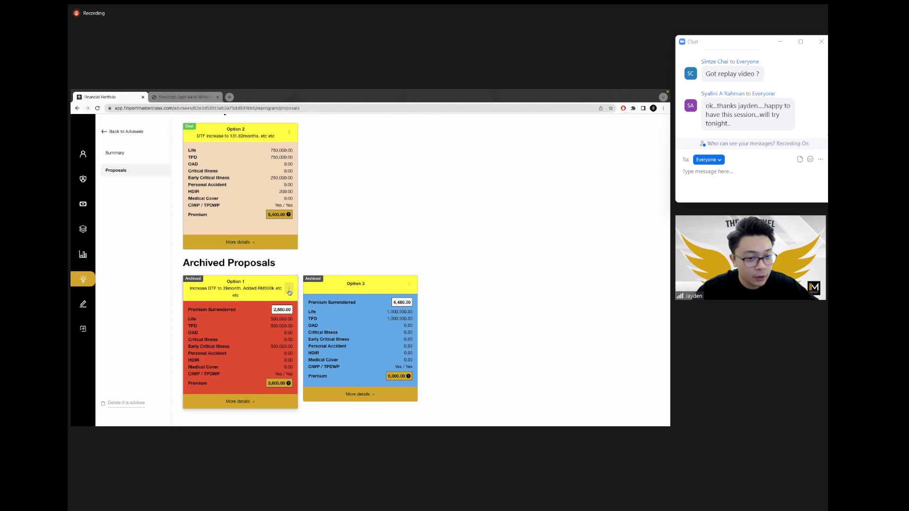
left_click(290, 291)
left_click(320, 374)
left_click(312, 387)
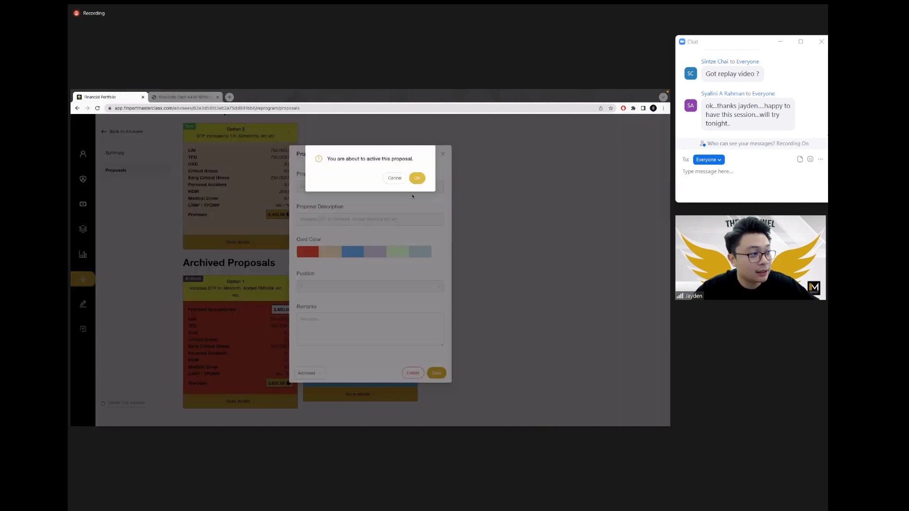
left_click(416, 179)
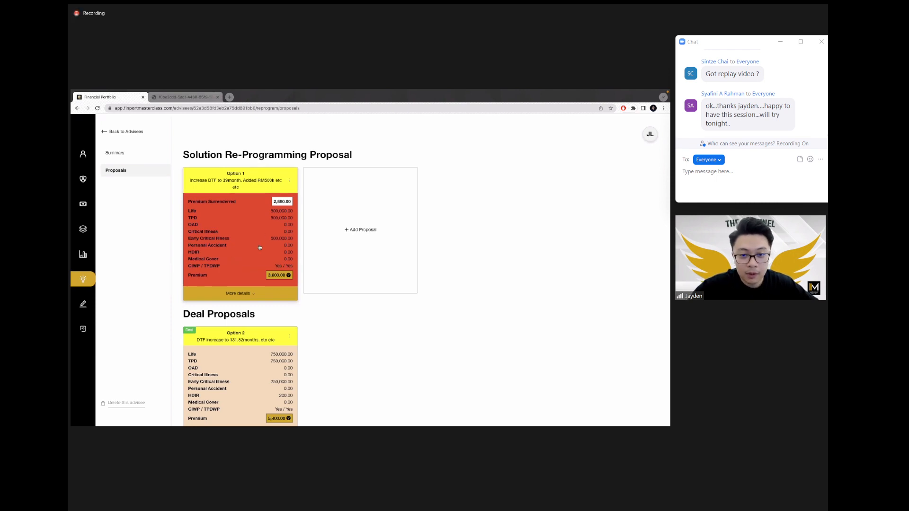
Step: Delete the Option 1 proposal and confirm the deletion
left_click(289, 182)
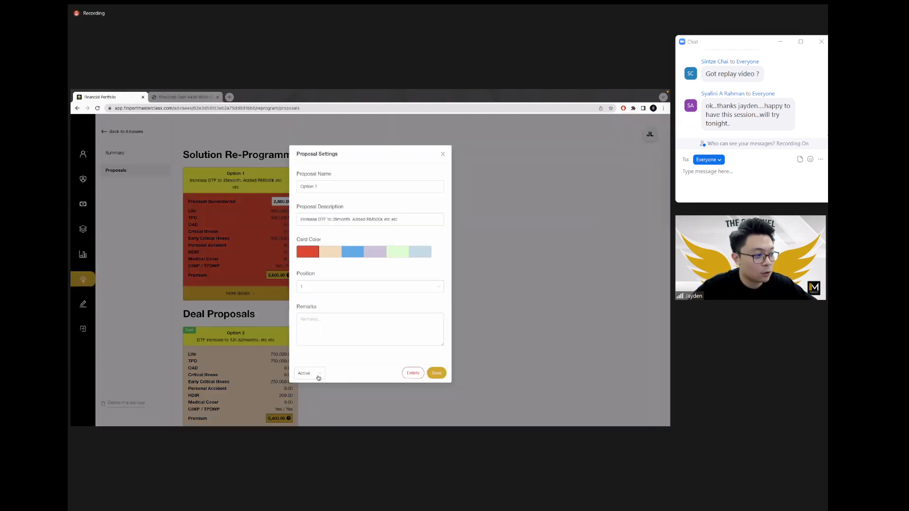
left_click(318, 375)
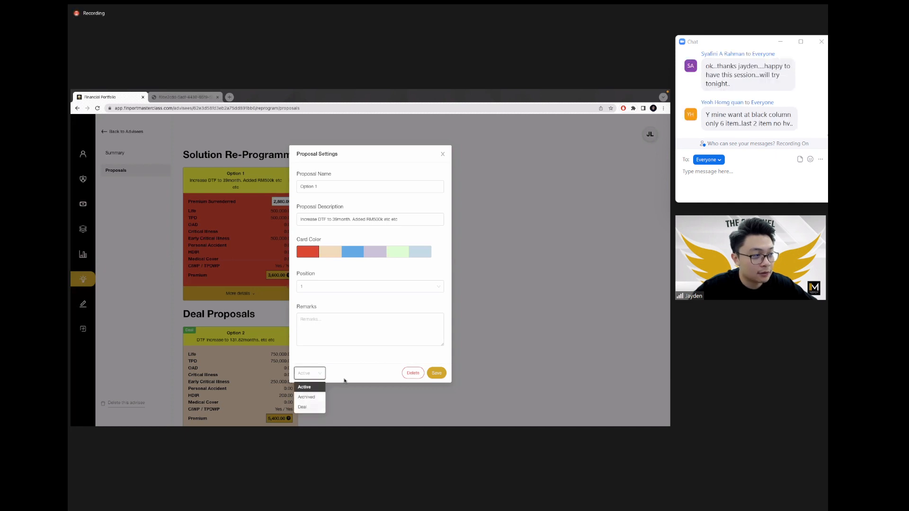
left_click(413, 373)
left_click(403, 187)
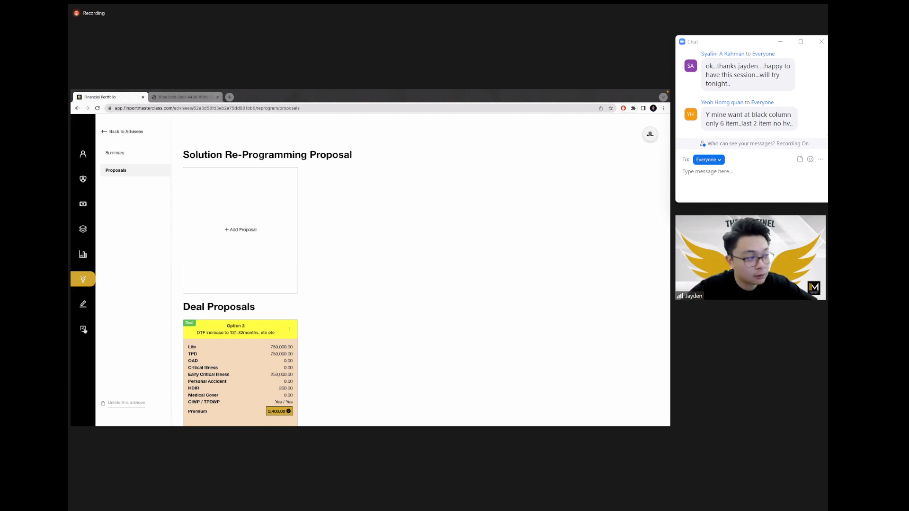
scroll(133, 249, "up", 5)
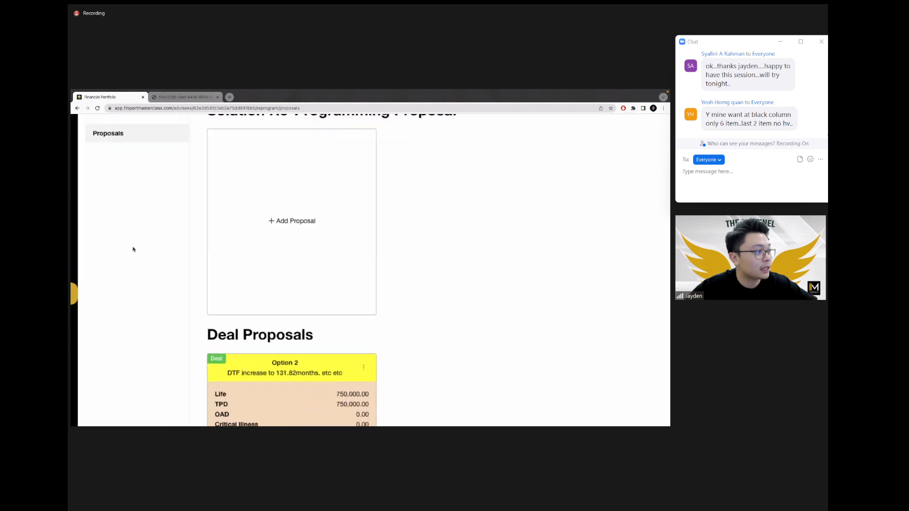
scroll(133, 249, "down", 5)
scroll(132, 247, "up", 1)
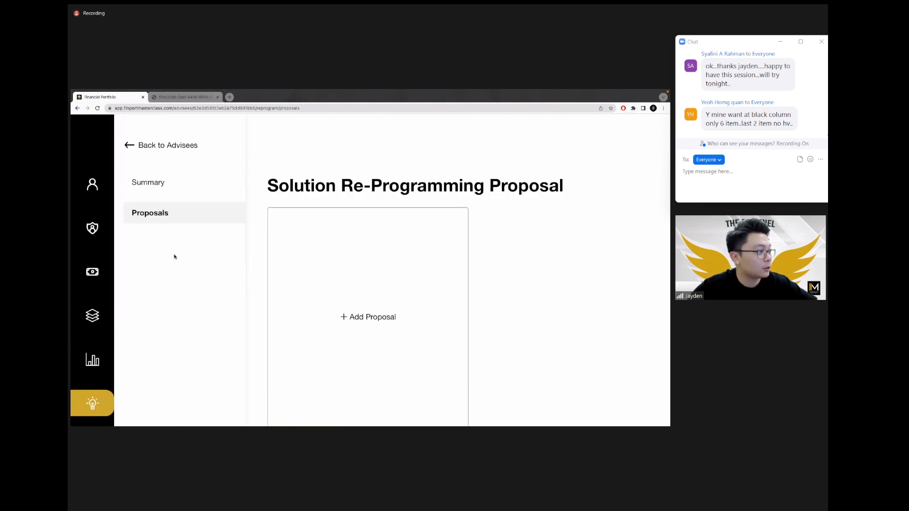
scroll(187, 261, "down", 3)
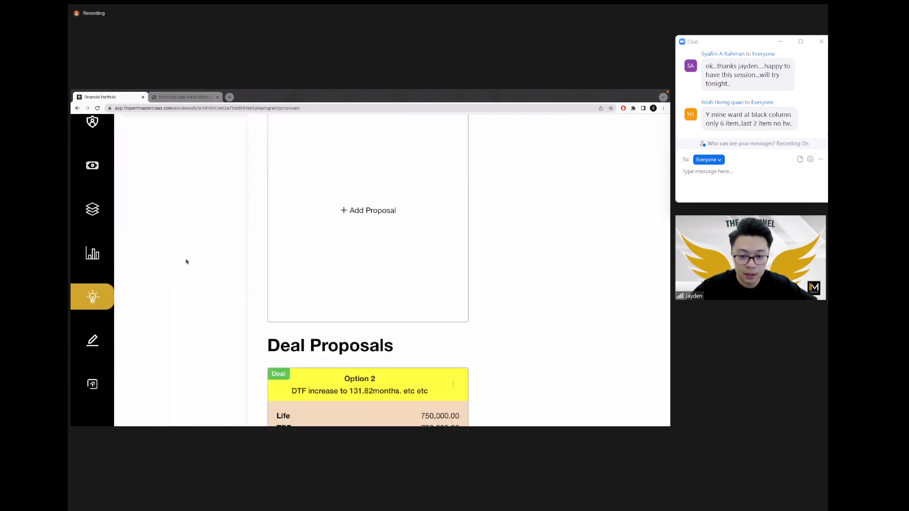
scroll(187, 261, "down", 5)
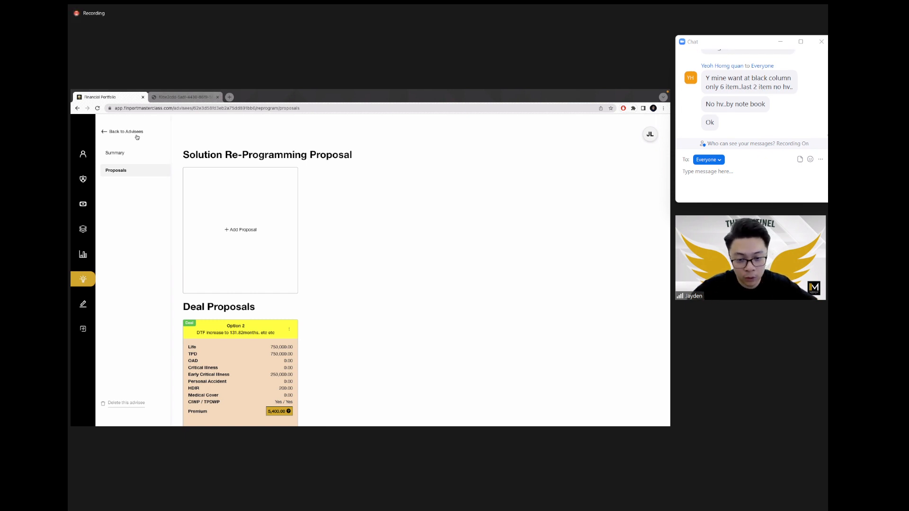
Step: Return to the Advisees list, briefly checking the second advisee's summary
left_click(137, 136)
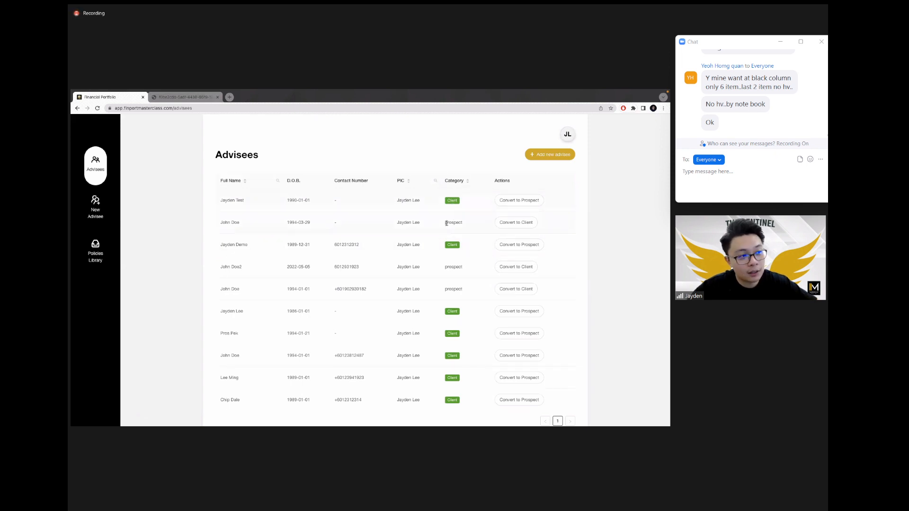
left_click(461, 223)
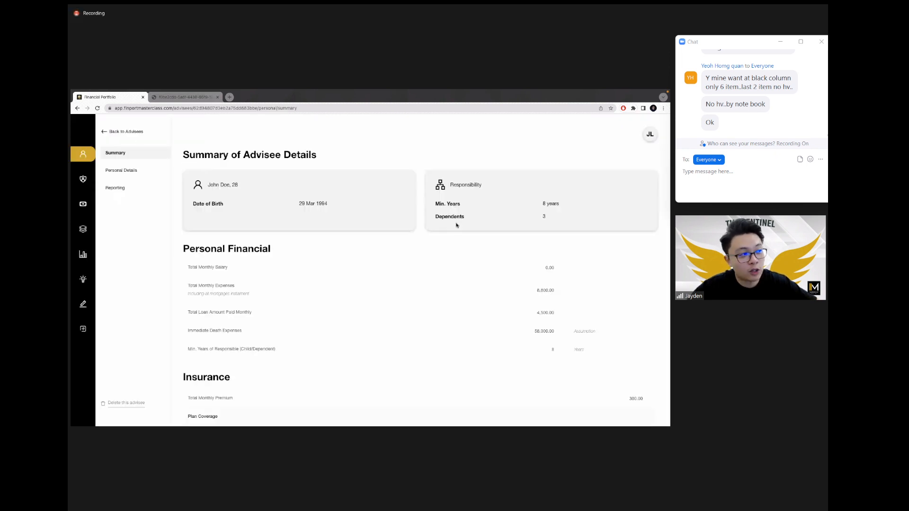
left_click(139, 135)
left_click(528, 202)
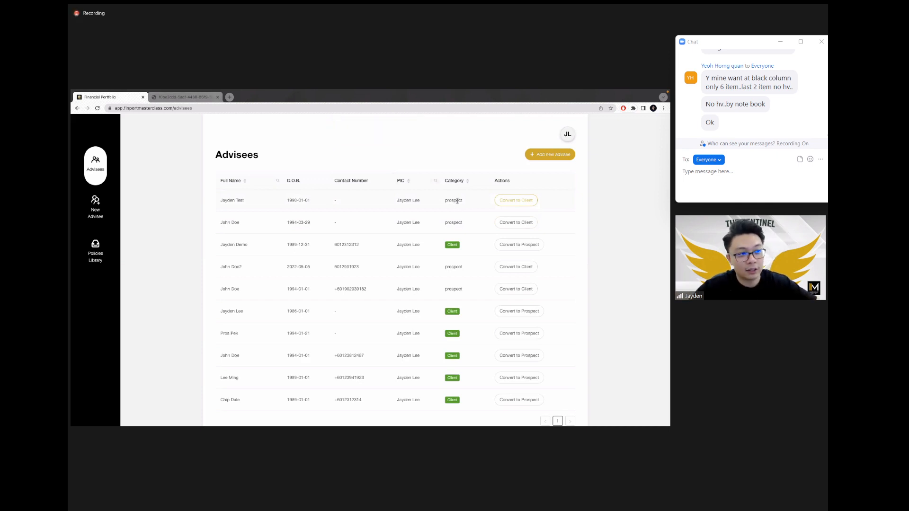
Step: Convert the top advisee to Client with a 2022-07-29 join date, then view the report PDF
left_click(519, 202)
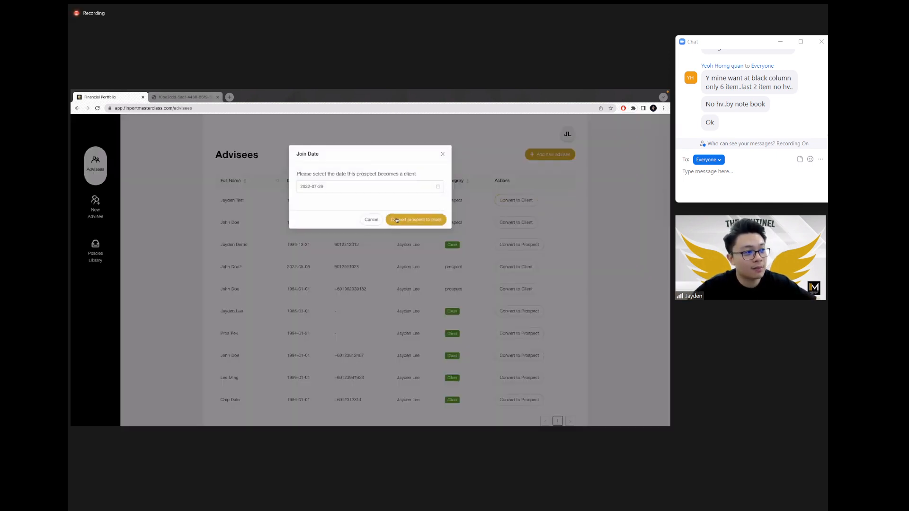
left_click(393, 219)
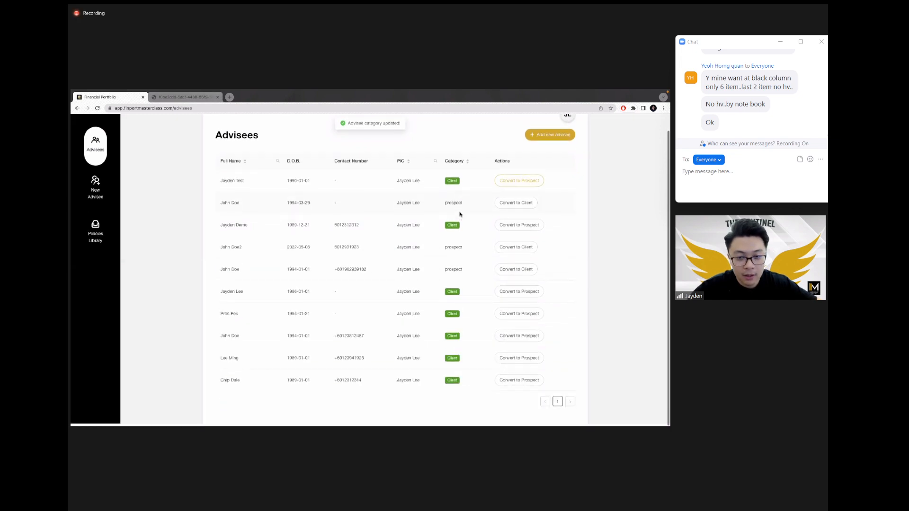
left_click(173, 97)
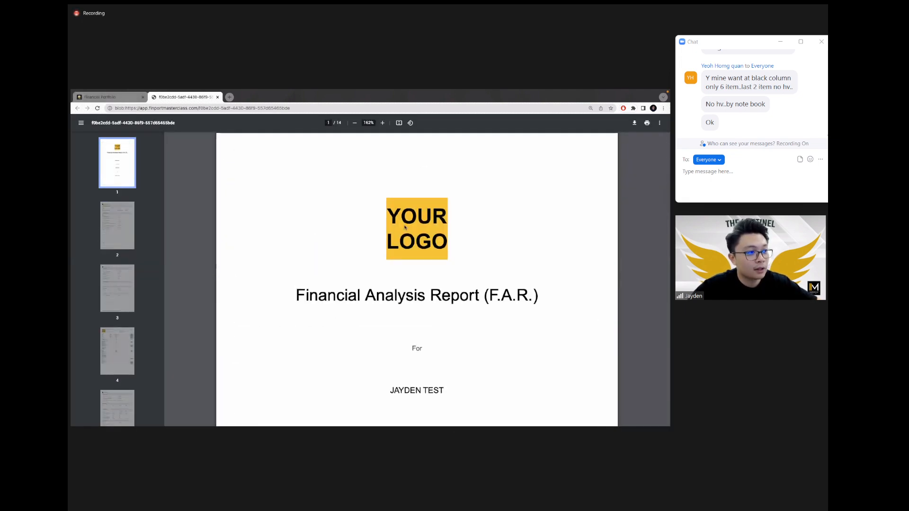
Step: Highlight the (YOUR LOGO) placeholder on the report cover, then return to Financial Portfolio
scroll(412, 256, "down", 5)
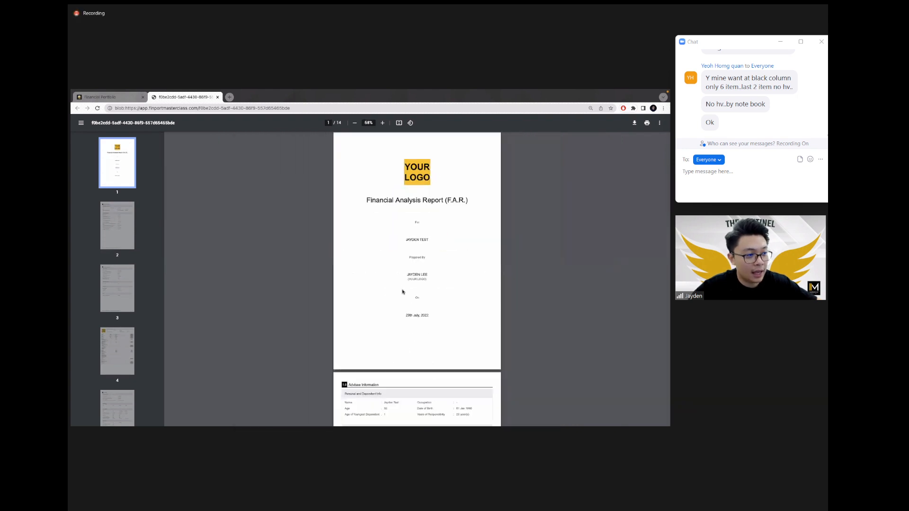
mouse_move(406, 274)
left_mouse_down()
mouse_move(428, 280)
mouse_move(403, 283)
left_mouse_up()
scroll(404, 282, "up", 4)
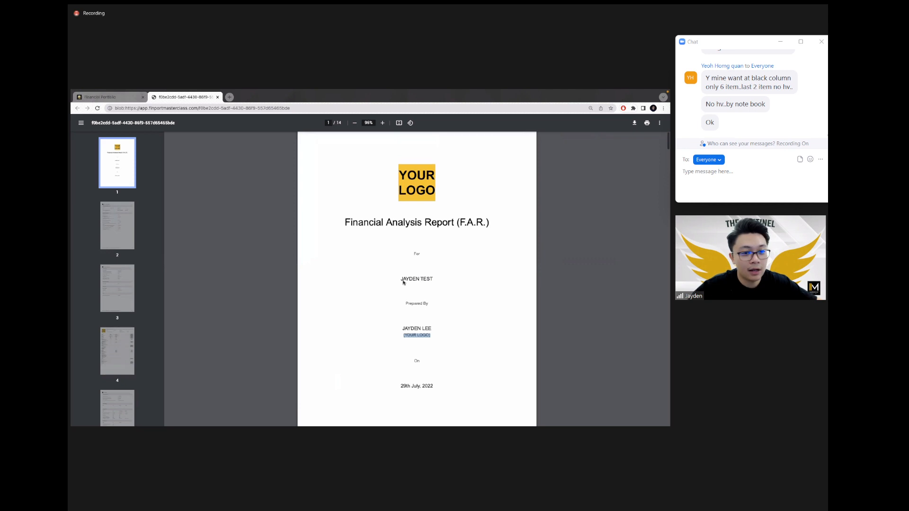
key("ctrl+shift+Tab")
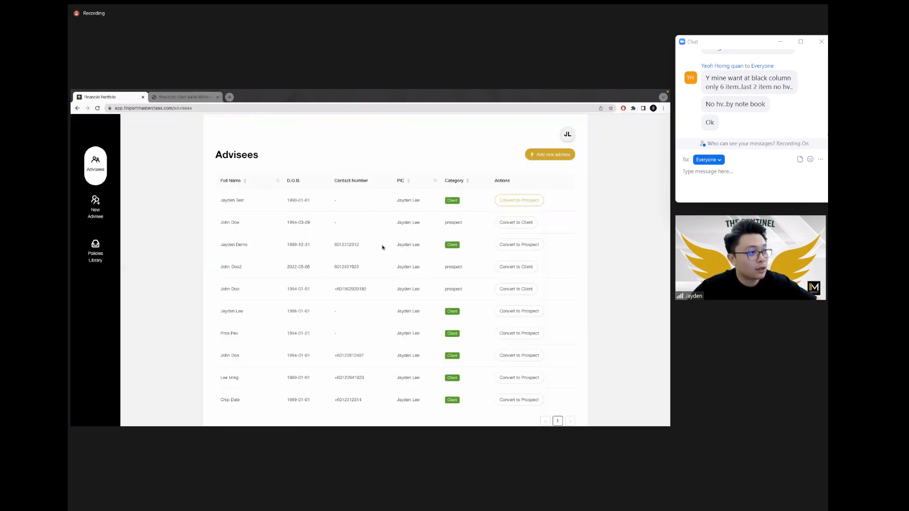
scroll(565, 131, "up", 5)
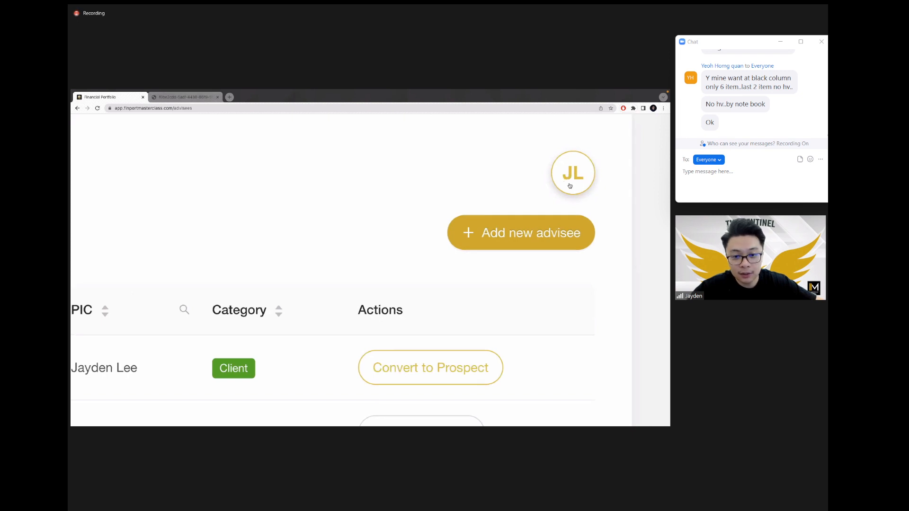
Step: Open My Profile and go over its name, contact and e-mail fields
scroll(579, 182, "down", 5)
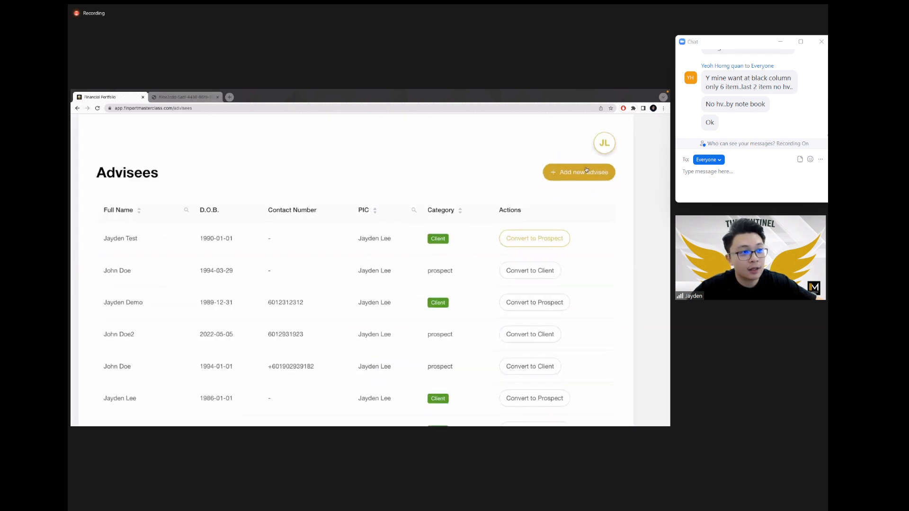
left_click(609, 147)
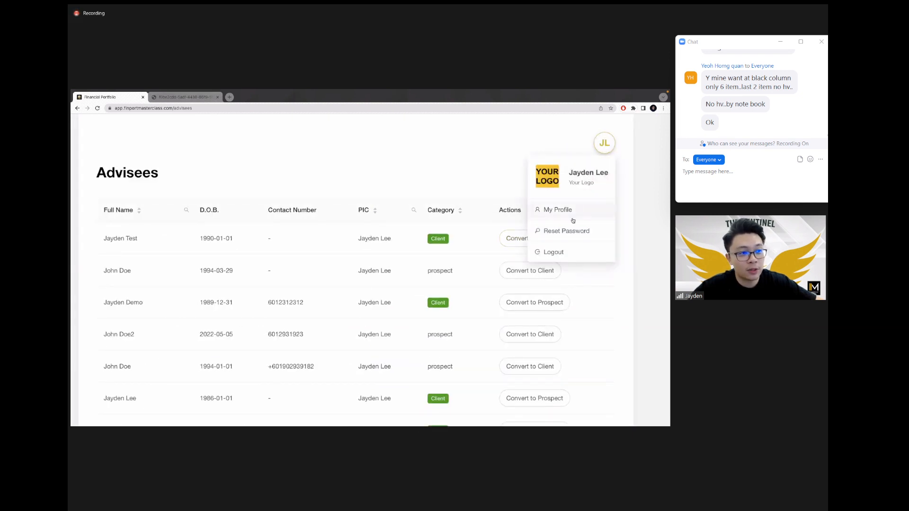
left_click(558, 209)
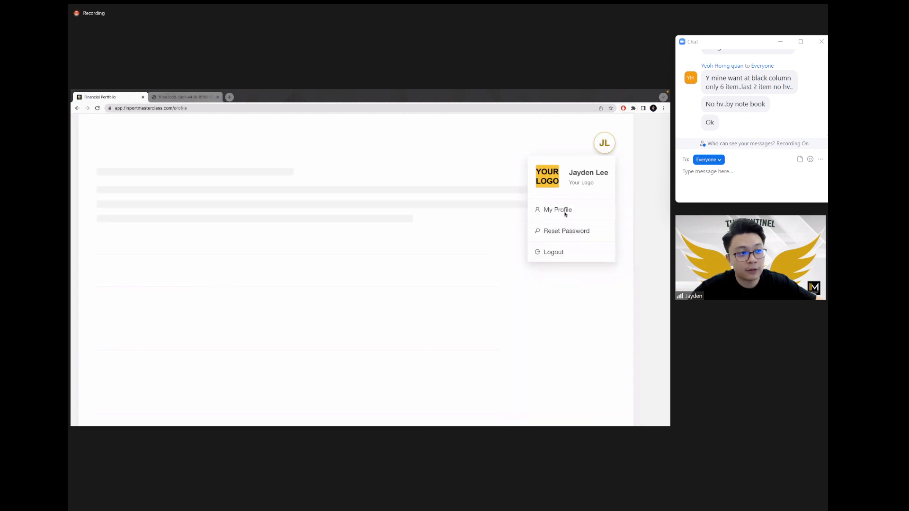
left_click(330, 243)
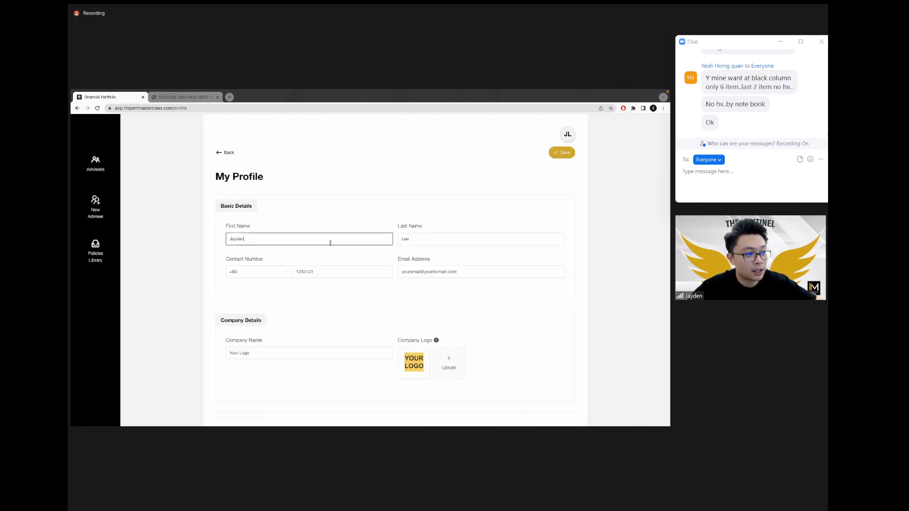
left_click(410, 235)
left_click(386, 270)
left_click(443, 267)
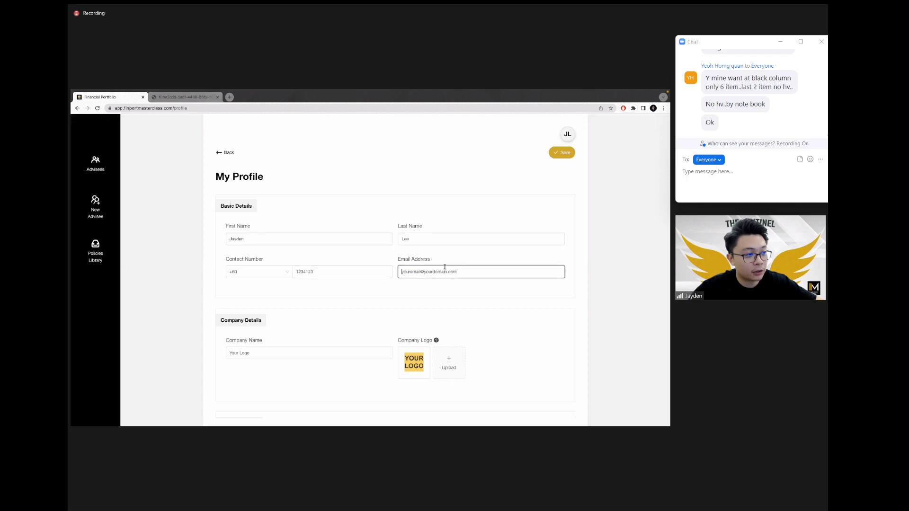
left_click(279, 338)
left_click(279, 353)
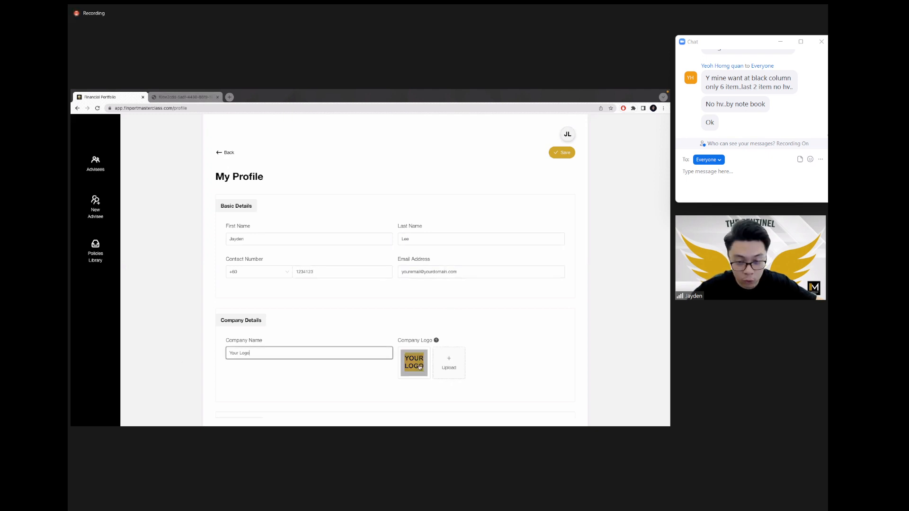
Step: Replace Company Name with 'Sentinel Mastermind', save the profile, and reopen an advisee
scroll(420, 367, "down", 2)
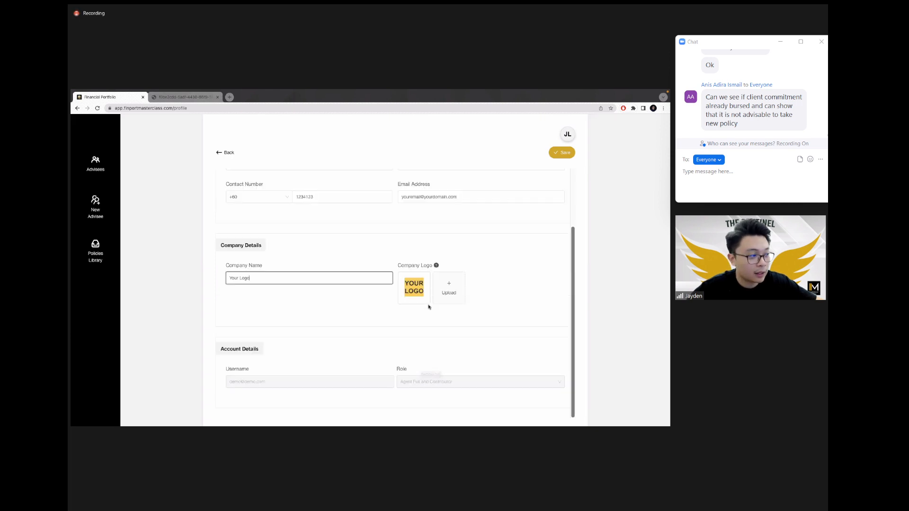
scroll(428, 306, "up", 2)
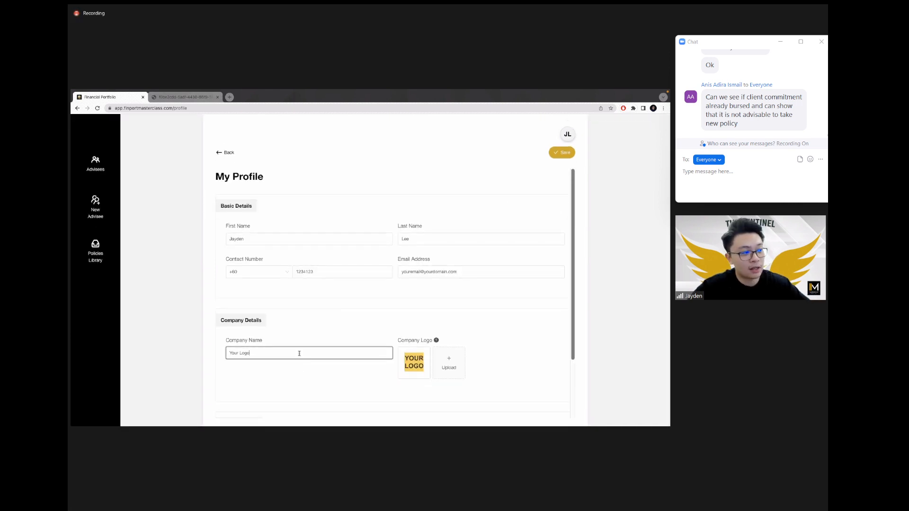
key("ctrl+a")
key("BackSpace")
type("Sentin")
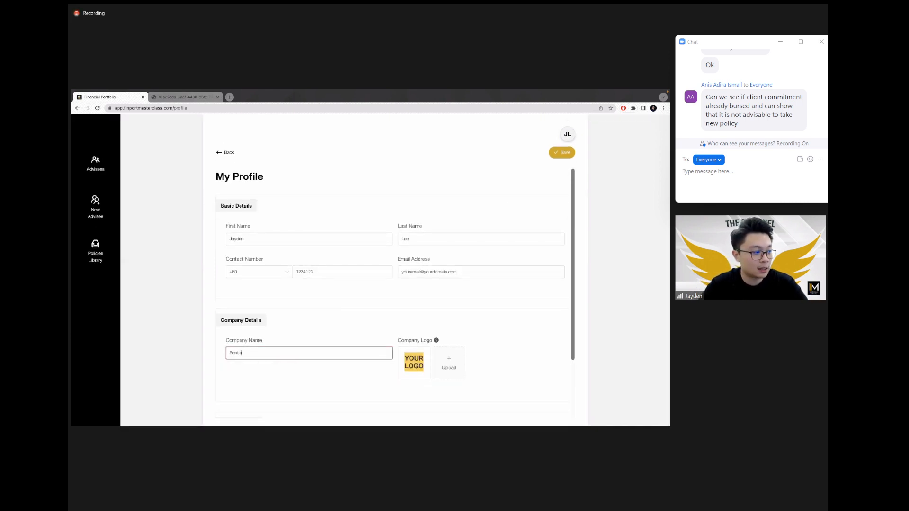
type("el Master")
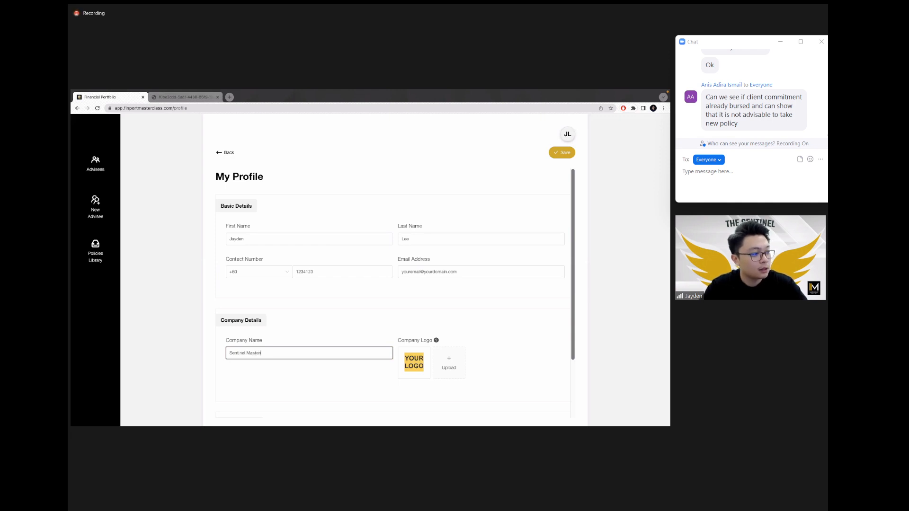
type("mind")
left_click(560, 153)
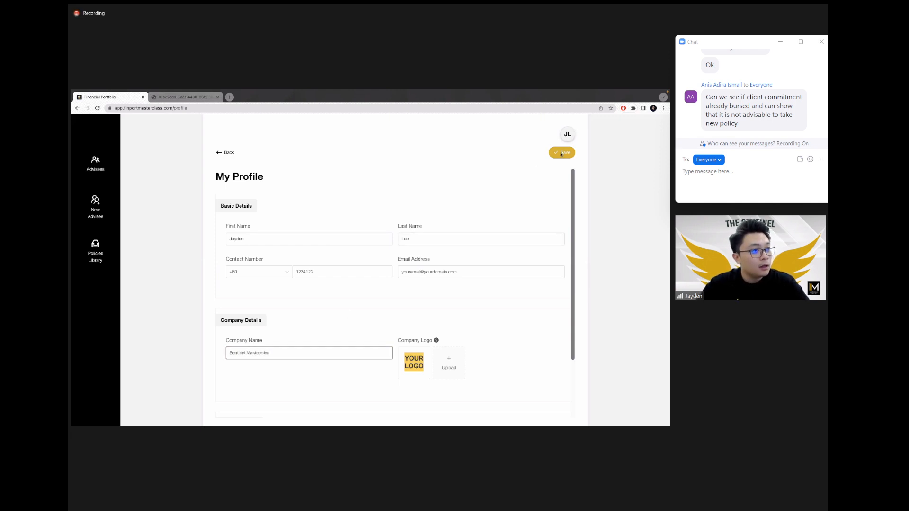
left_click(418, 199)
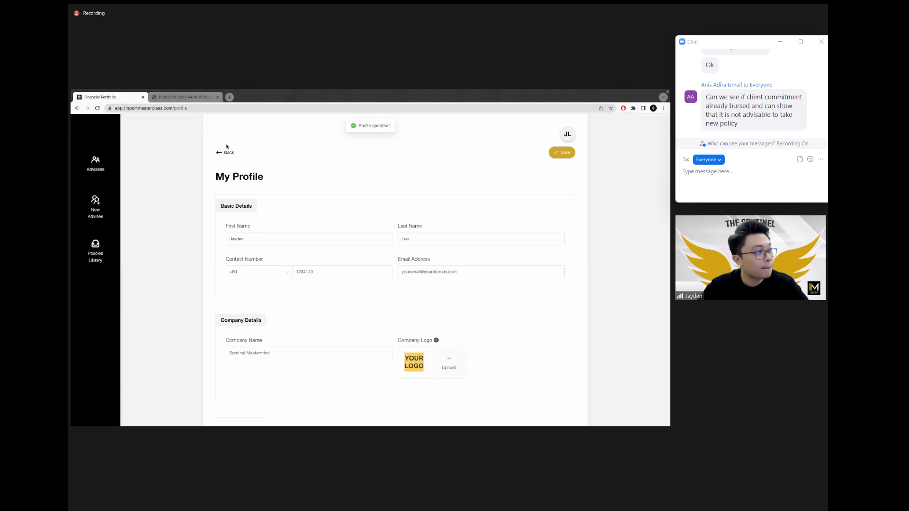
left_click(226, 152)
left_click(243, 239)
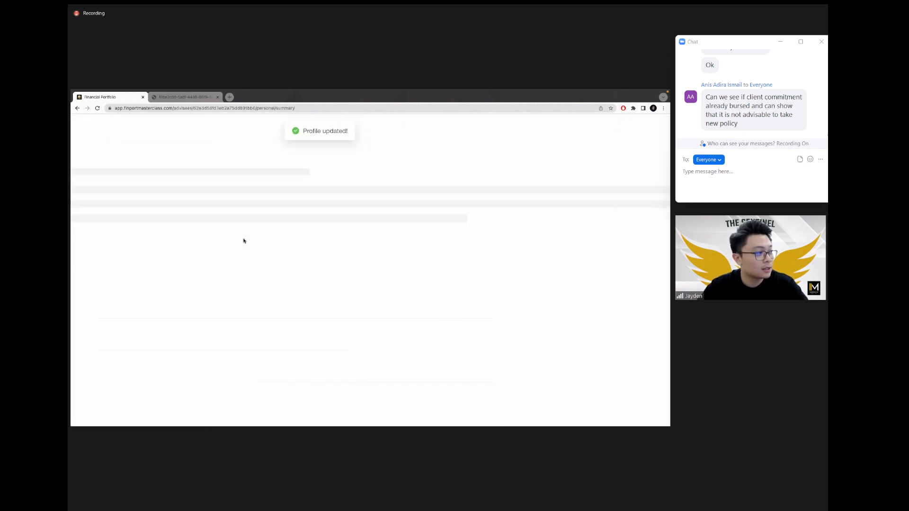
Step: Download the advisee's F.A.R. report from the Reporting page
left_click(104, 196)
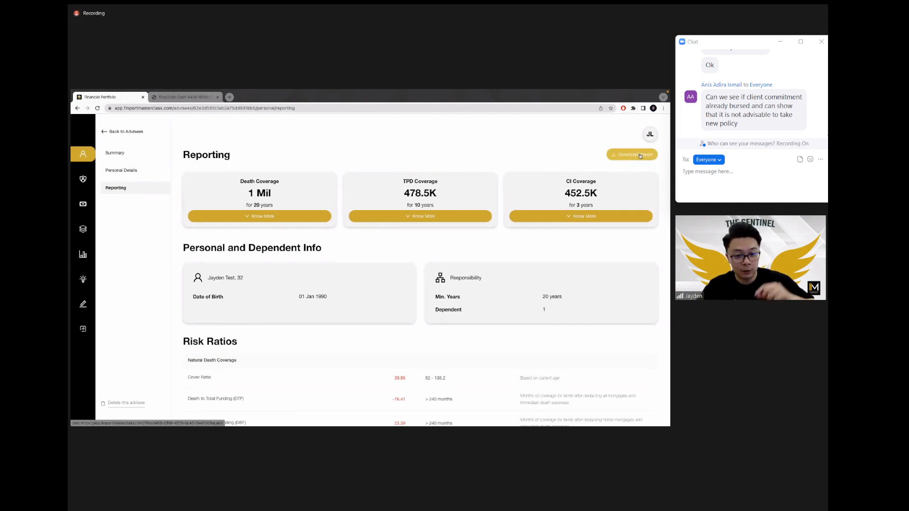
left_click(639, 156)
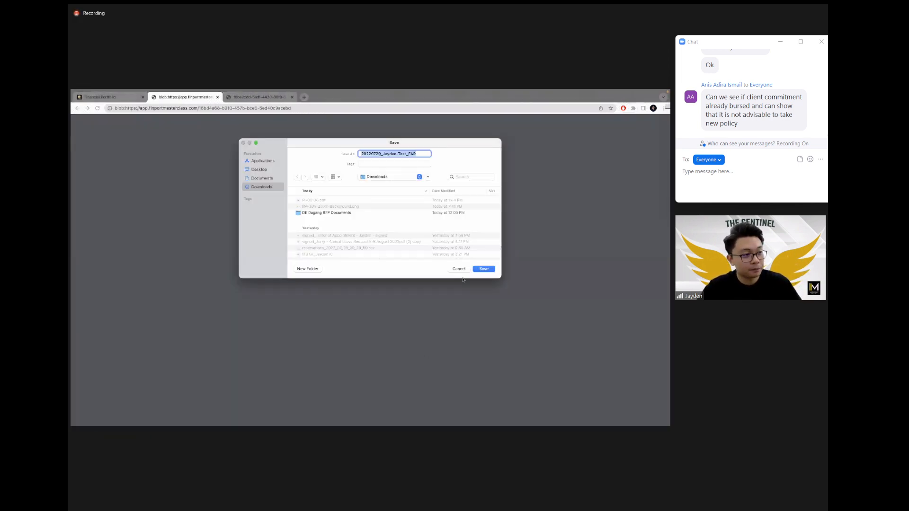
Step: Dismiss the Save dialog, check the cover's preparer title line, then return to Financial Portfolio
left_click(465, 269)
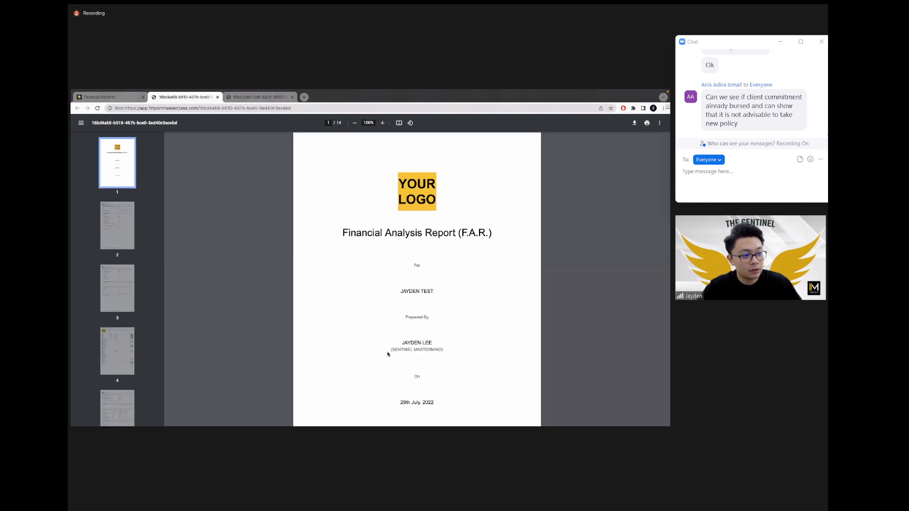
left_click_drag(388, 352, 453, 352)
left_click(453, 352)
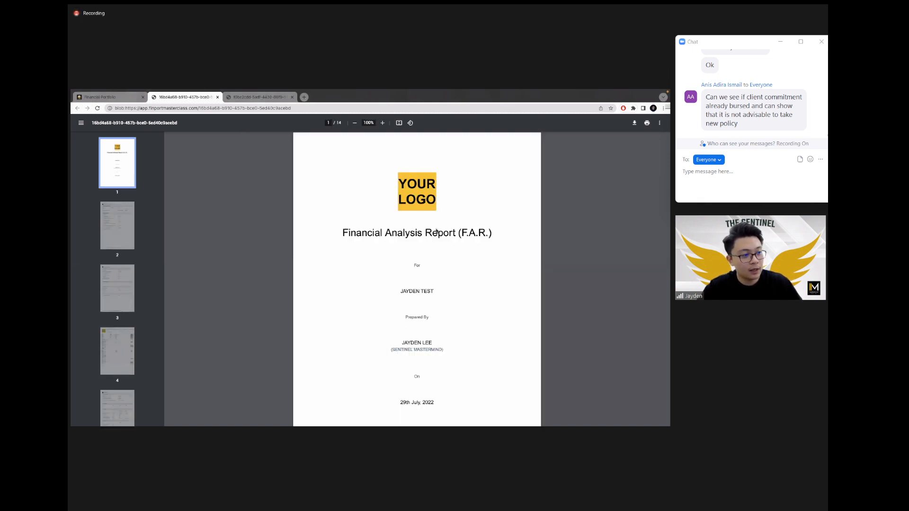
left_click(125, 95)
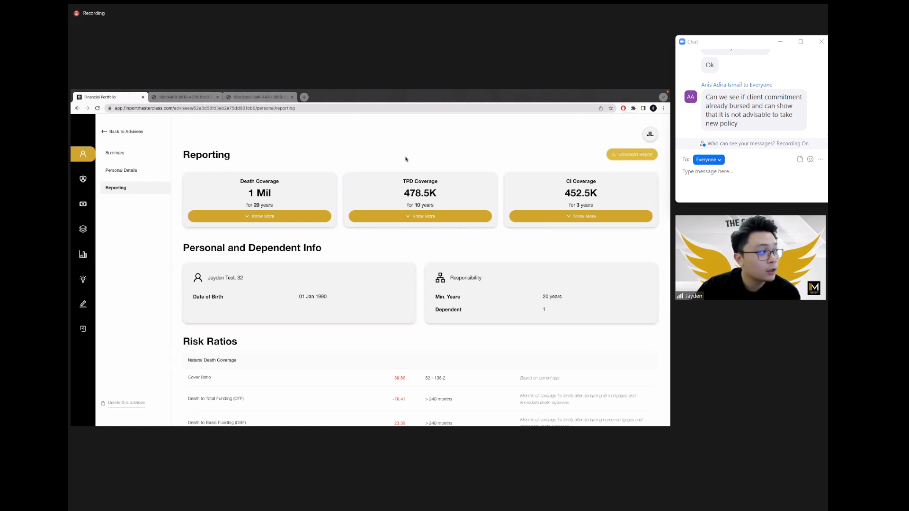
Step: Go through Owned Policies and Cash Inflows to the monthly Summary of Cash Flows
left_click(84, 180)
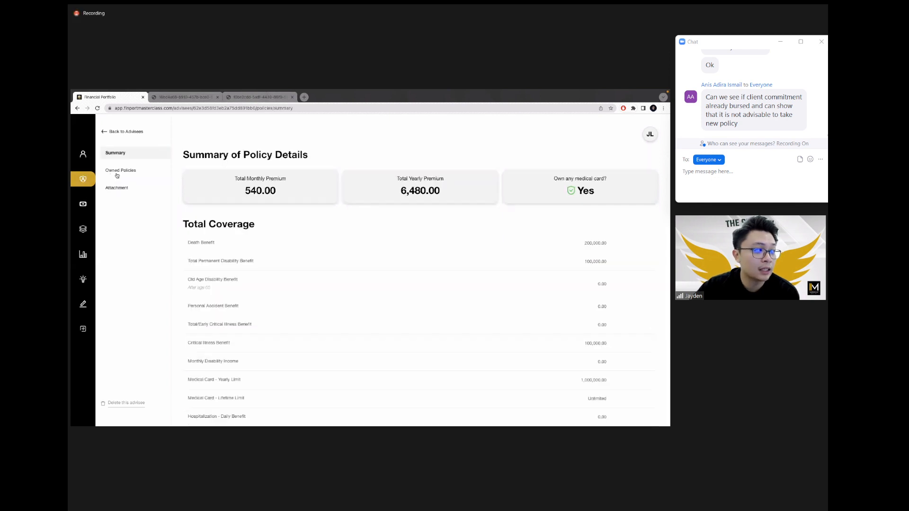
left_click(117, 173)
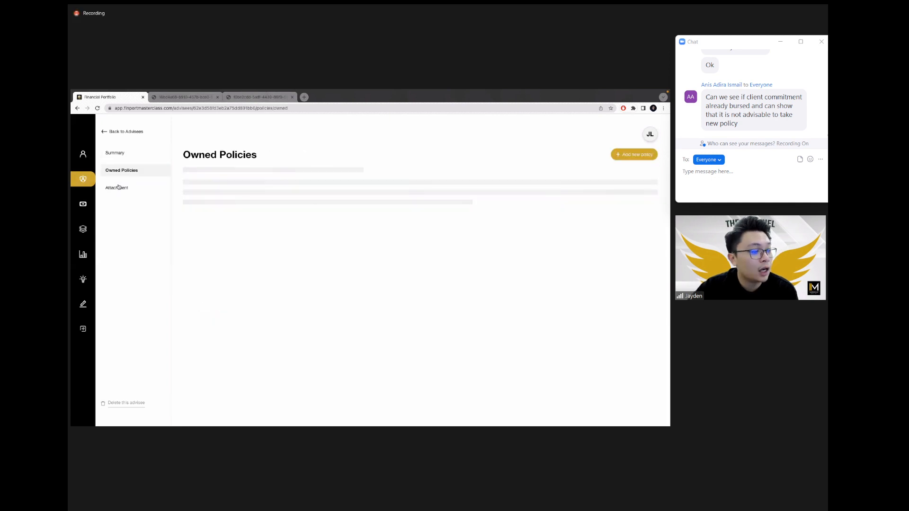
left_click(83, 204)
left_click(128, 170)
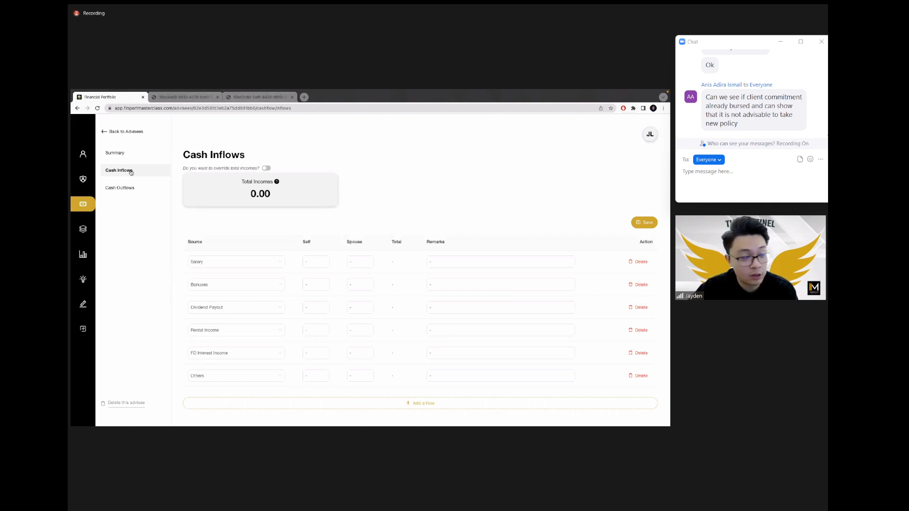
left_click(124, 153)
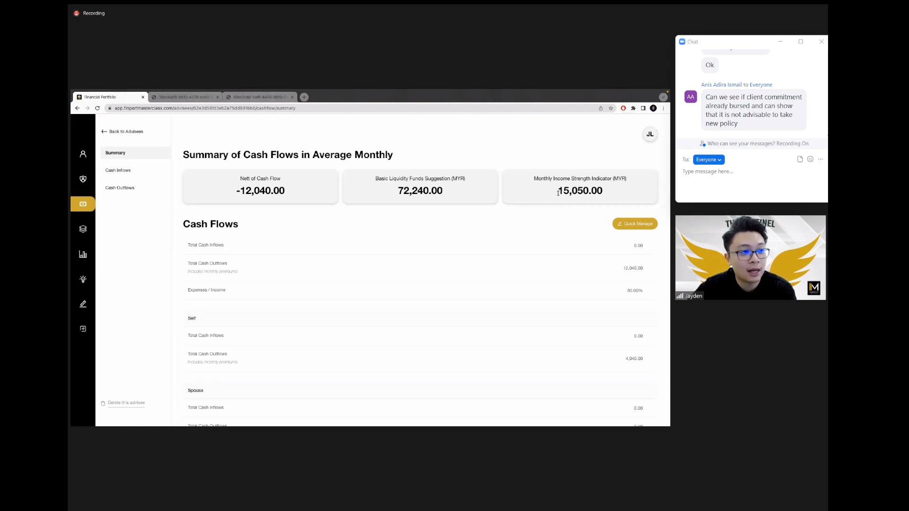
Step: Highlight the 15,050.00 income strength value on the cash flow summary
left_click_drag(557, 193, 606, 192)
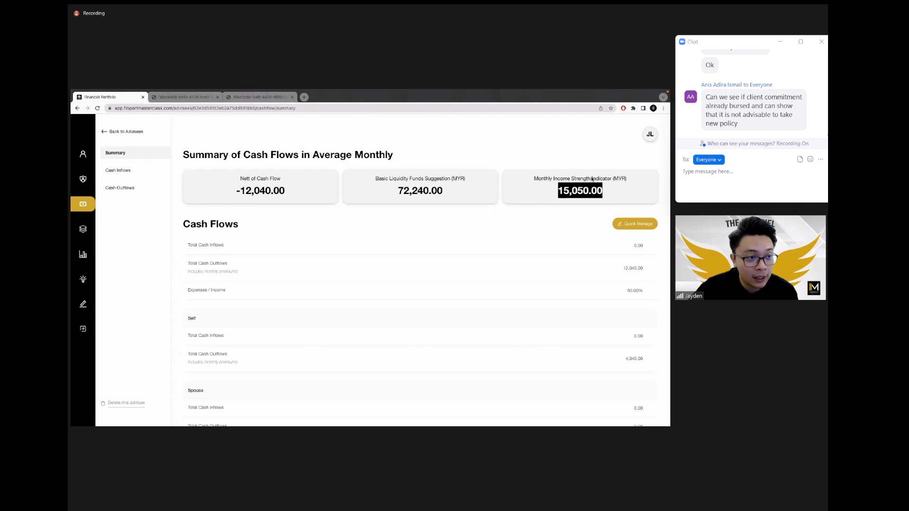
left_click(600, 226)
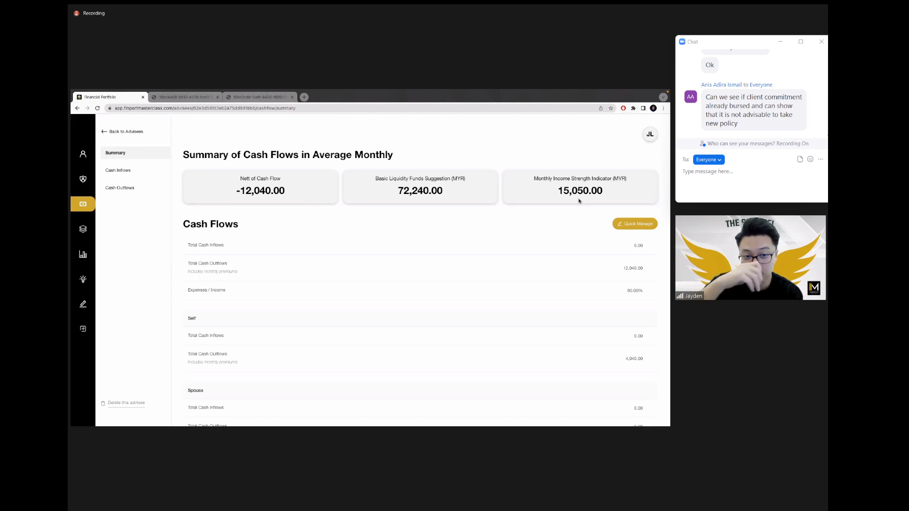
left_click_drag(557, 191, 606, 196)
left_click(607, 196)
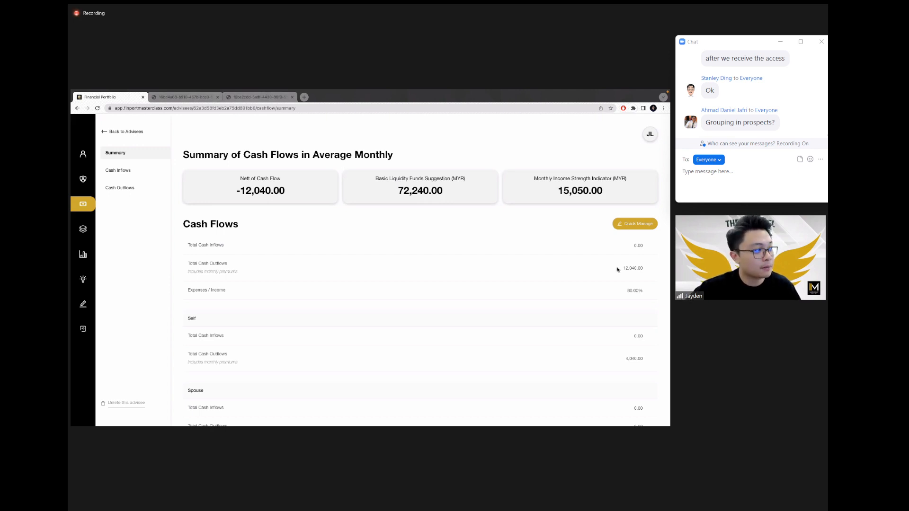
Step: Open the advisee's Personal Details and start a new family member entry
left_click(81, 160)
left_click(122, 172)
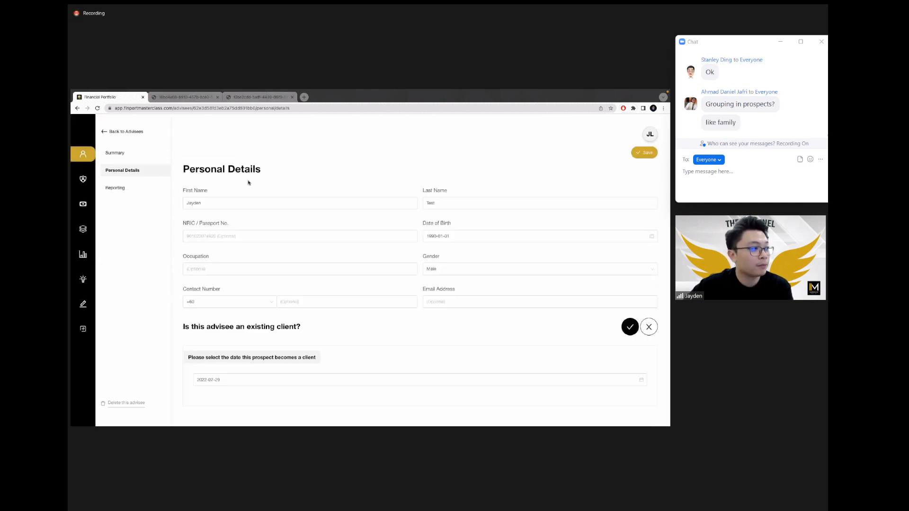
scroll(419, 264, "down", 2)
scroll(417, 264, "down", 2)
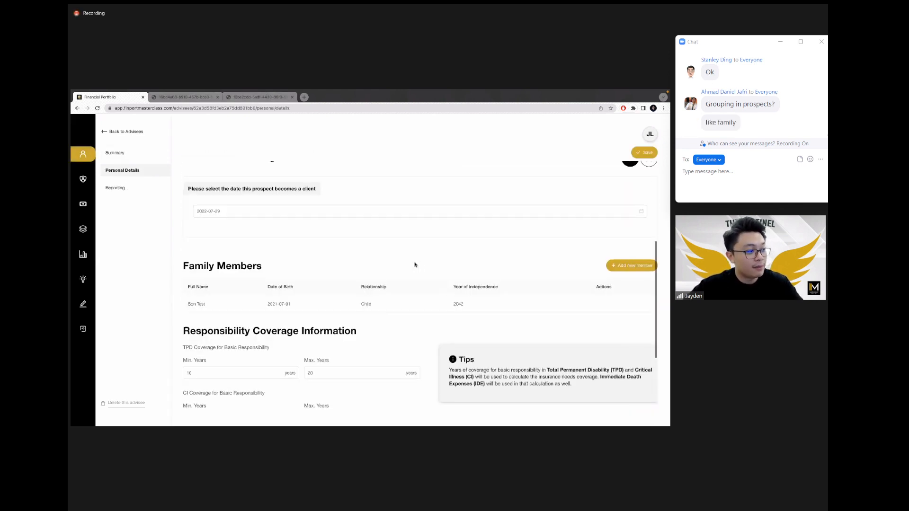
left_click(644, 266)
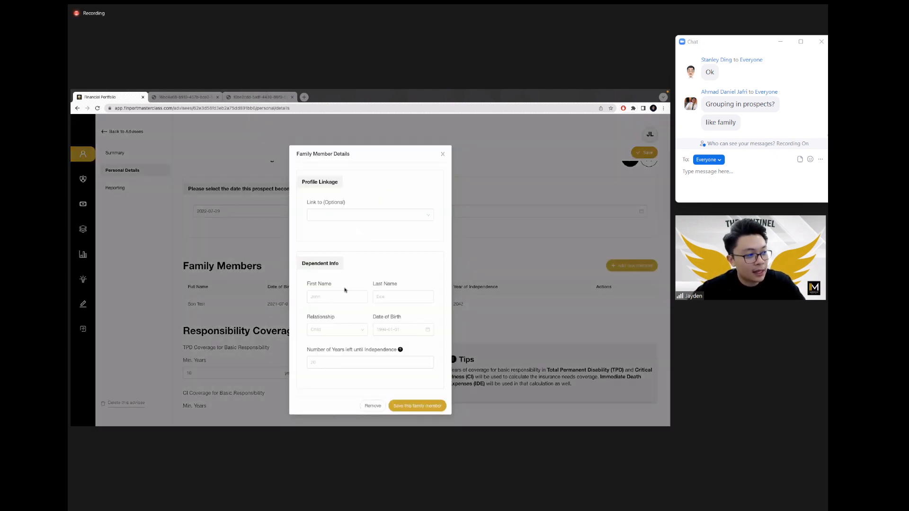
Step: Enter the member's first and last name, relationship Parent, birth date 28 July 2022
left_click(341, 296)
type("John")
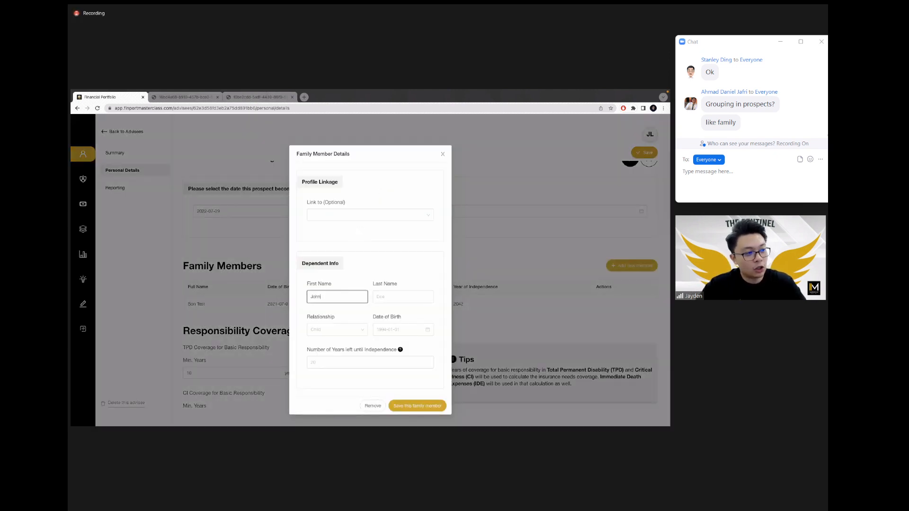
key("Tab")
type("Doe")
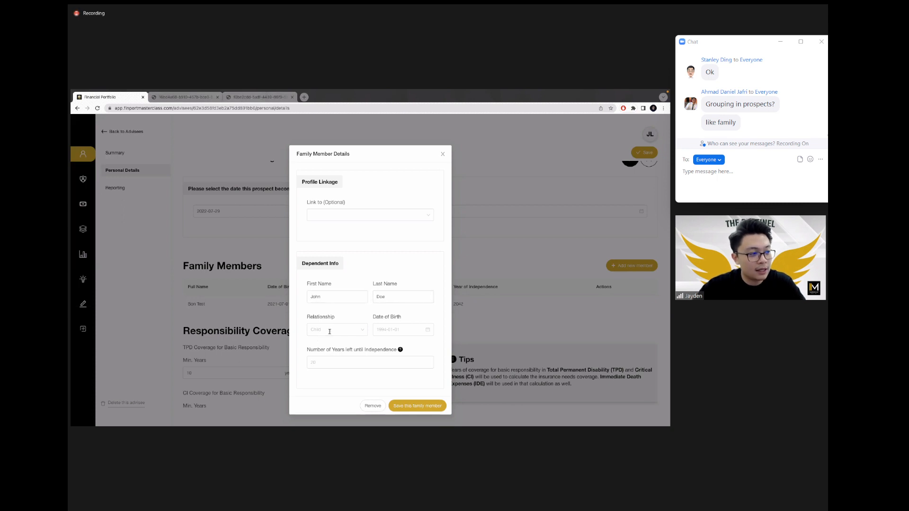
left_click(332, 329)
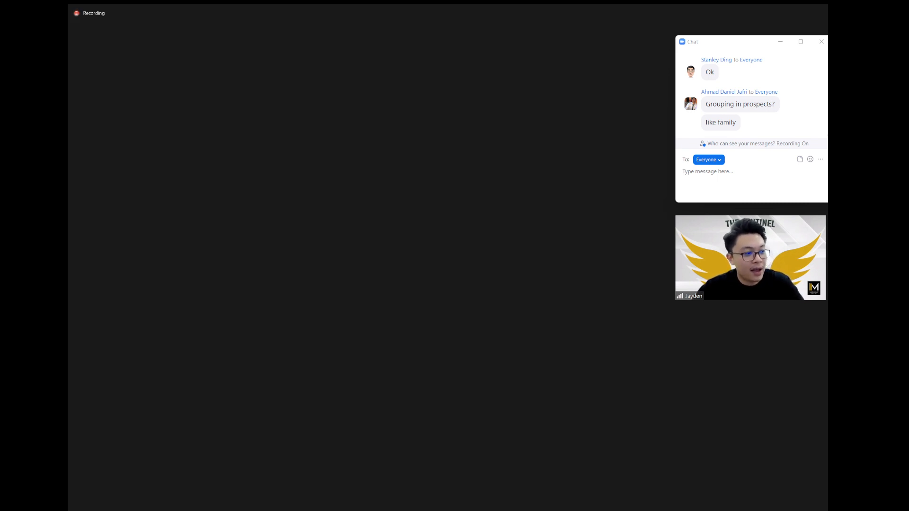
left_click(336, 344)
left_click(402, 330)
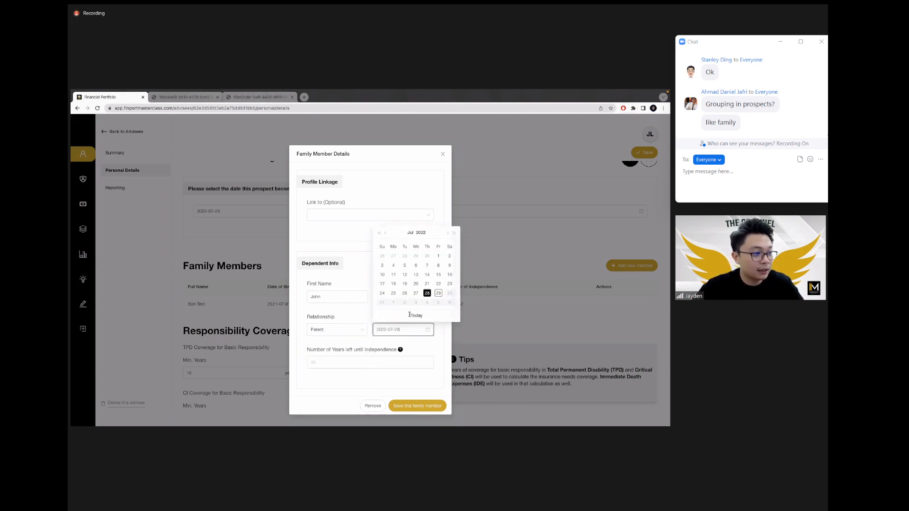
left_click(426, 293)
Step: Set 10 years until independence, link the existing advisee born 1994-01-01, and save the member
left_click(311, 362)
type("10")
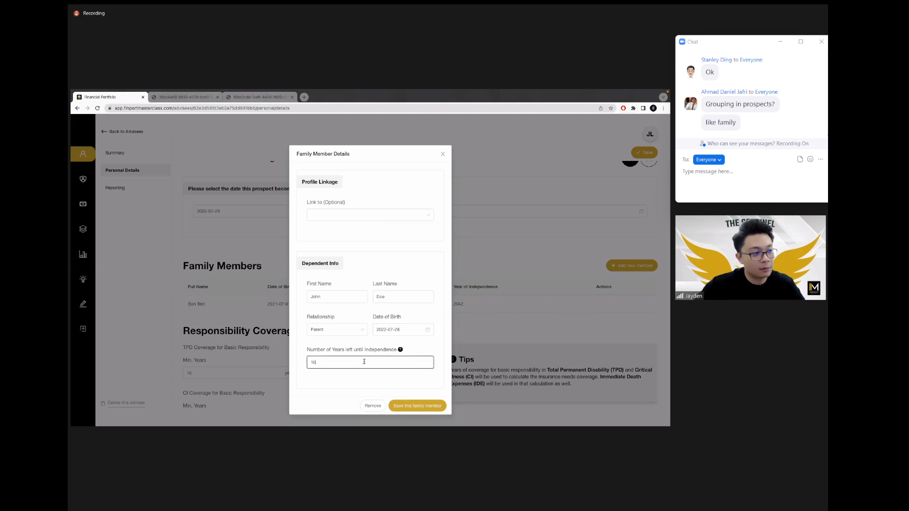
left_click(359, 217)
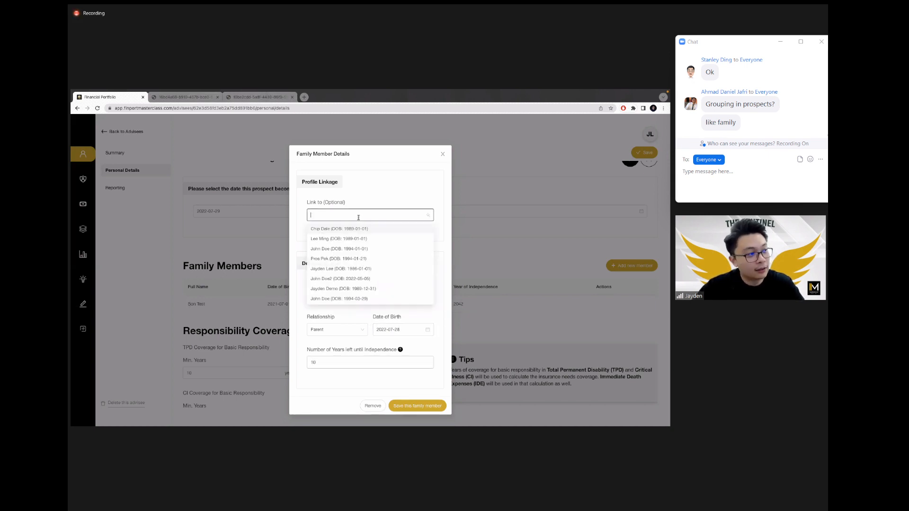
left_click(356, 249)
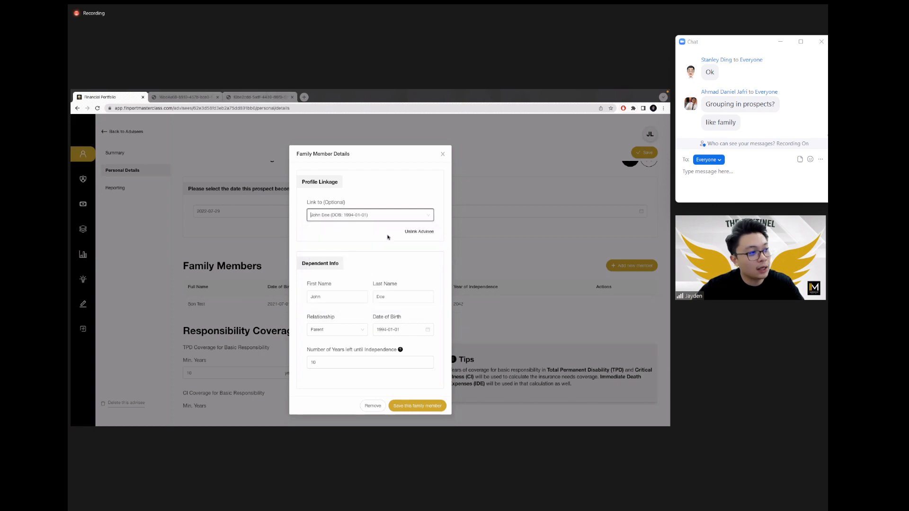
left_click(418, 406)
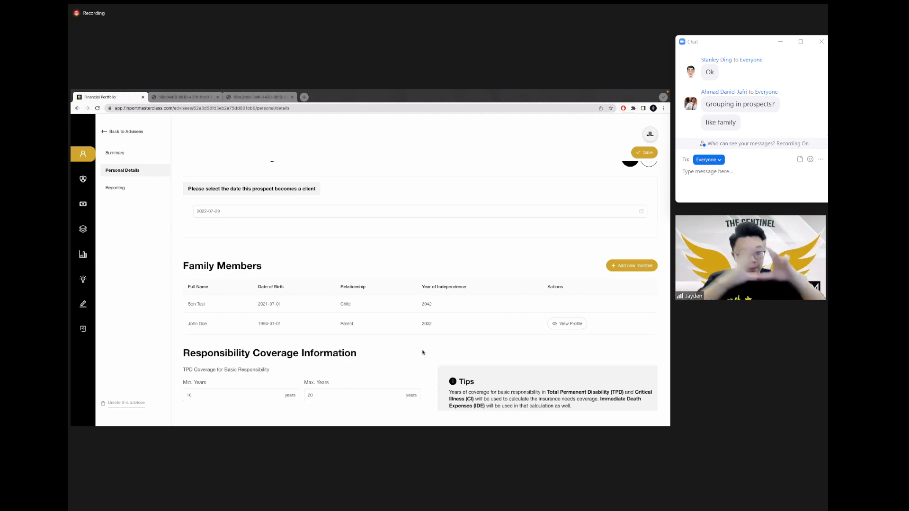
Step: Review the linked parent's own profile and family members, then return to the Advisees list
left_click(569, 324)
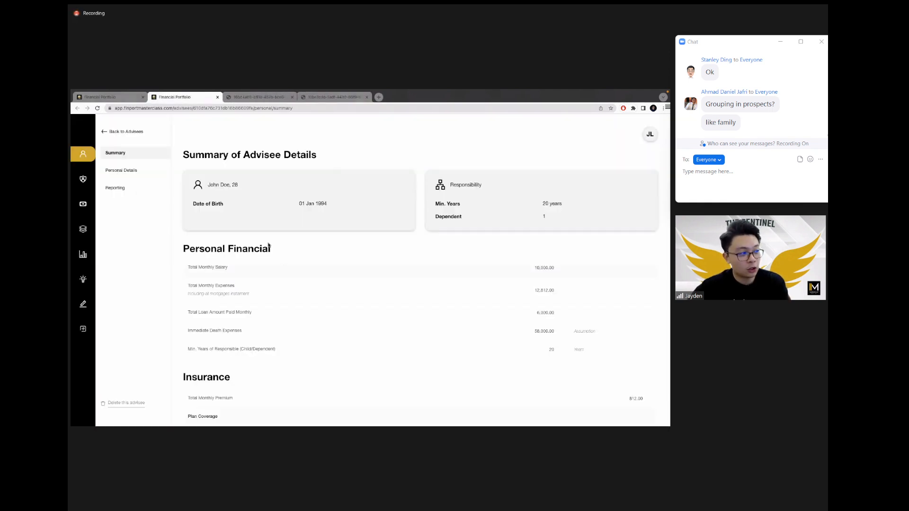
left_click(82, 181)
left_click(80, 157)
left_click(118, 170)
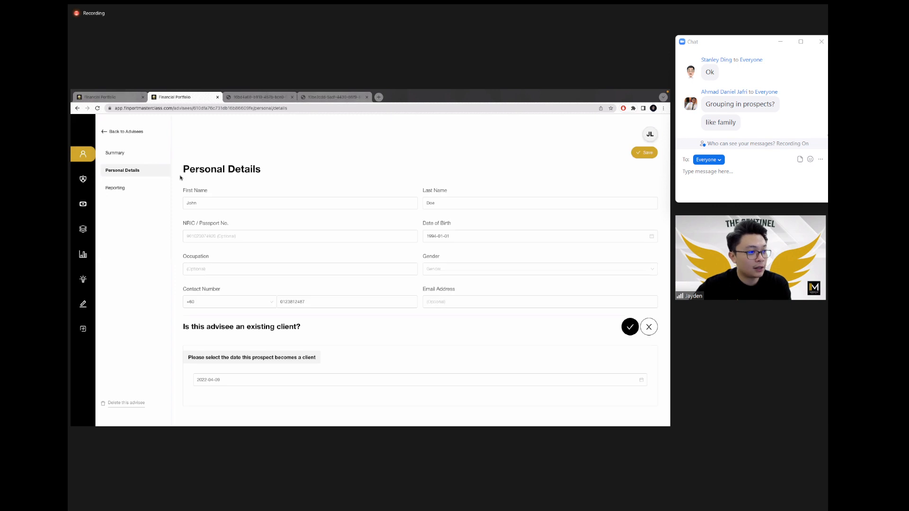
scroll(209, 247, "down", 2)
scroll(208, 247, "down", 1)
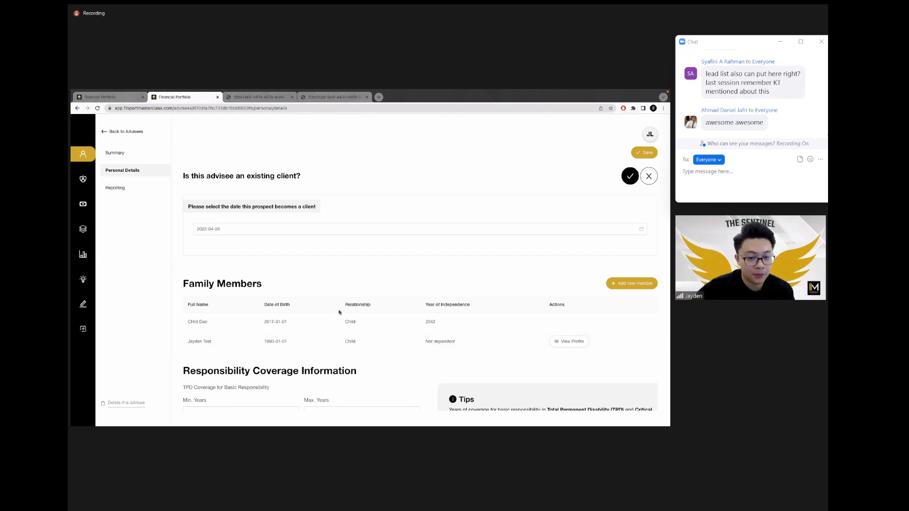
left_click(136, 132)
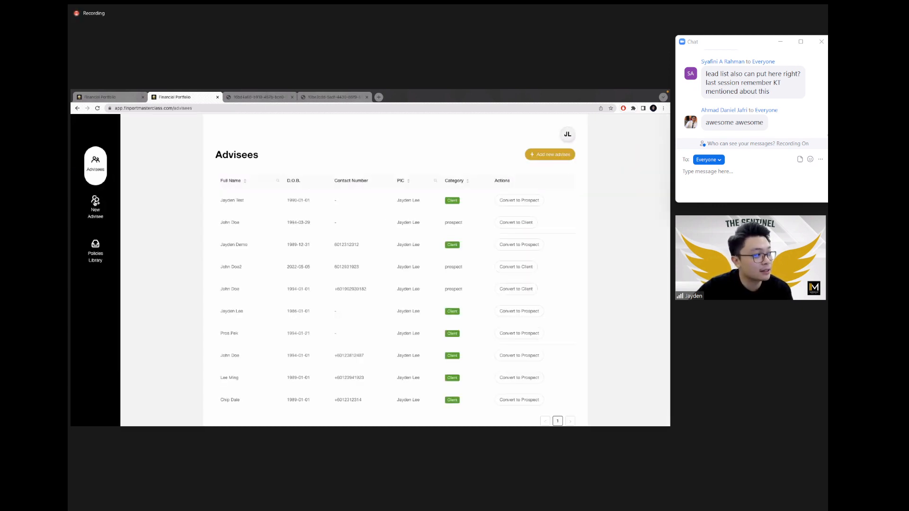
Step: Go to the New Advisee leads dashboard and copy the shareable lead form link
left_click(96, 209)
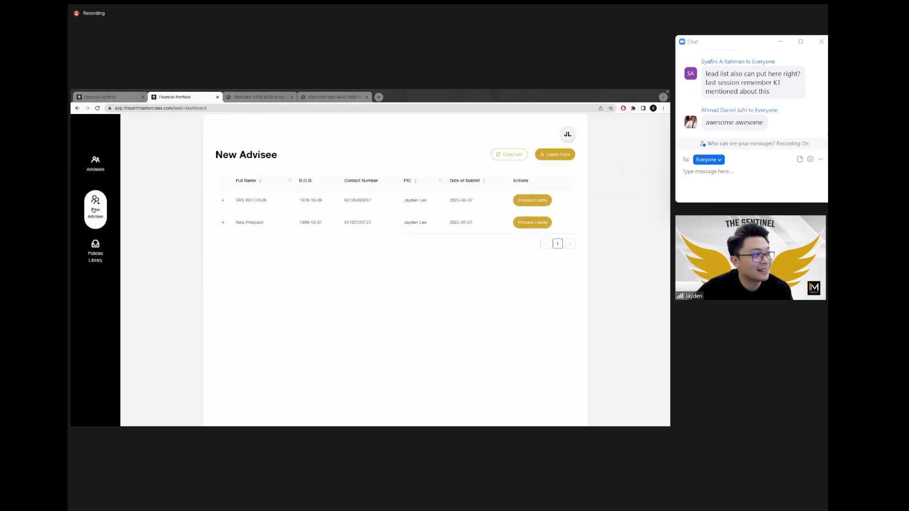
left_click(97, 246)
left_click(99, 213)
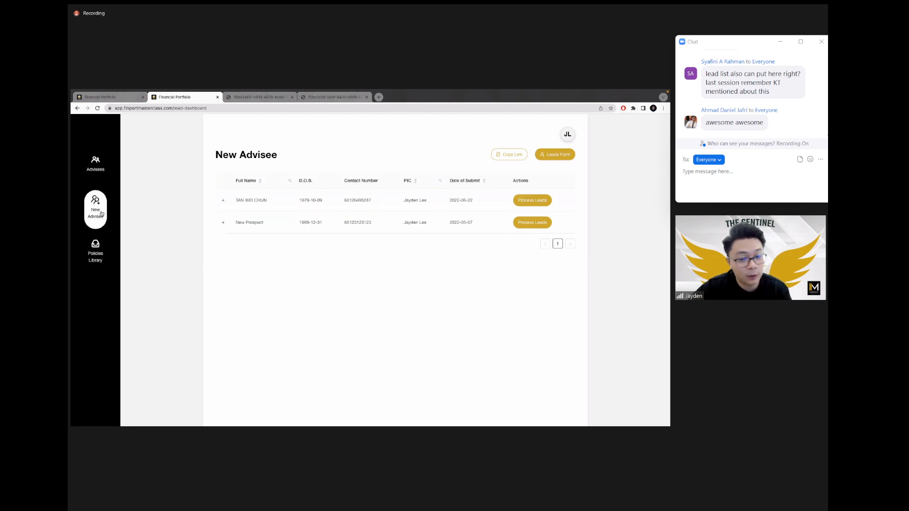
left_click(564, 159)
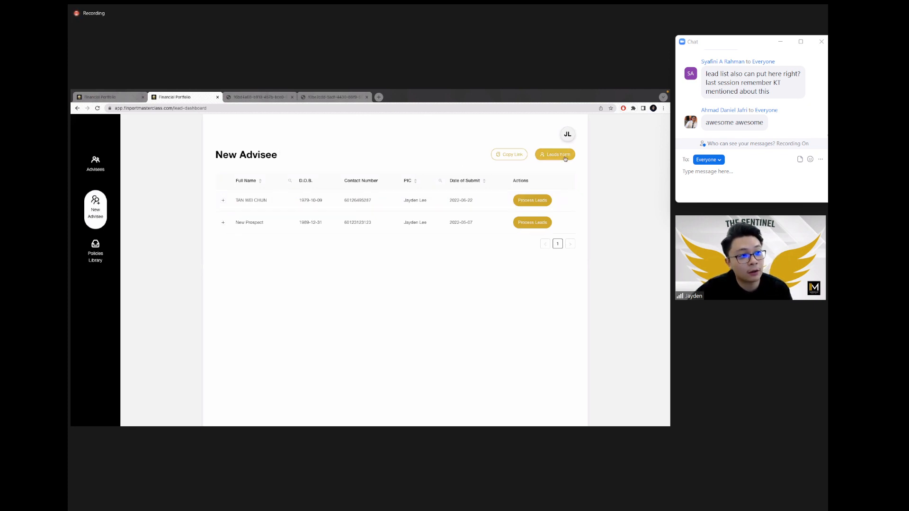
left_click(195, 96)
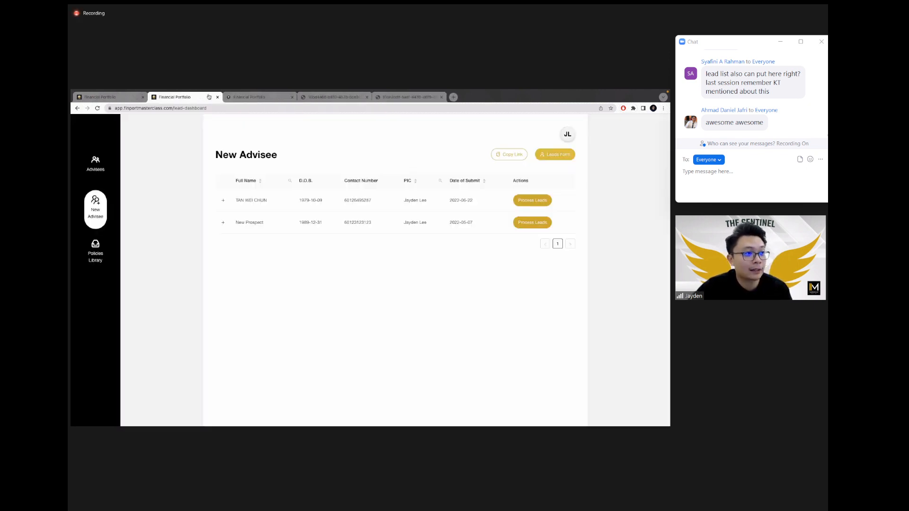
Step: Copy the lead form link once more and open a blank Chrome tab
left_click(507, 158)
left_click(507, 158)
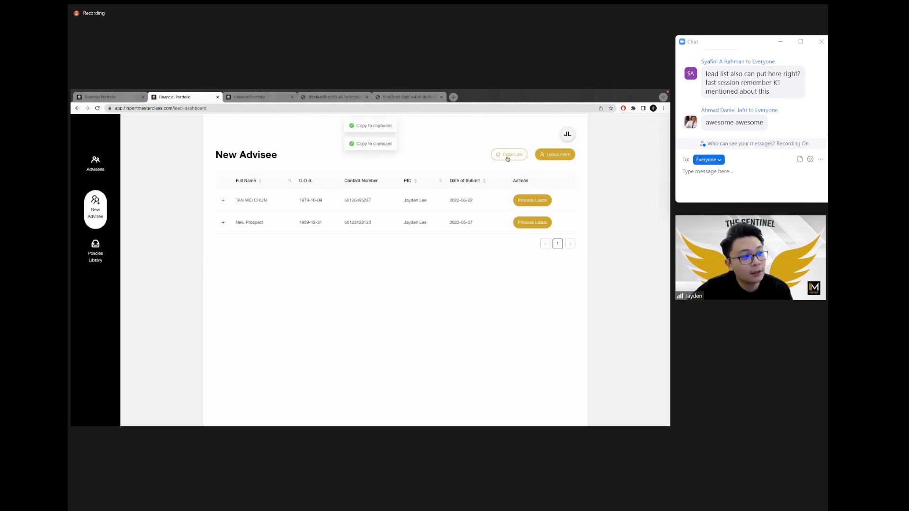
left_click(452, 97)
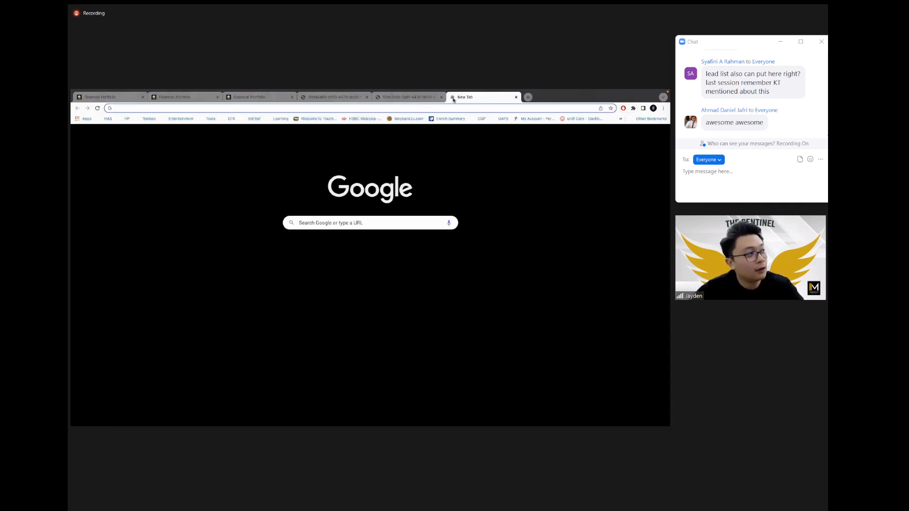
Step: Load the pasted lead form link and enter the prospect's first and last name
key("ctrl+v")
key("Return")
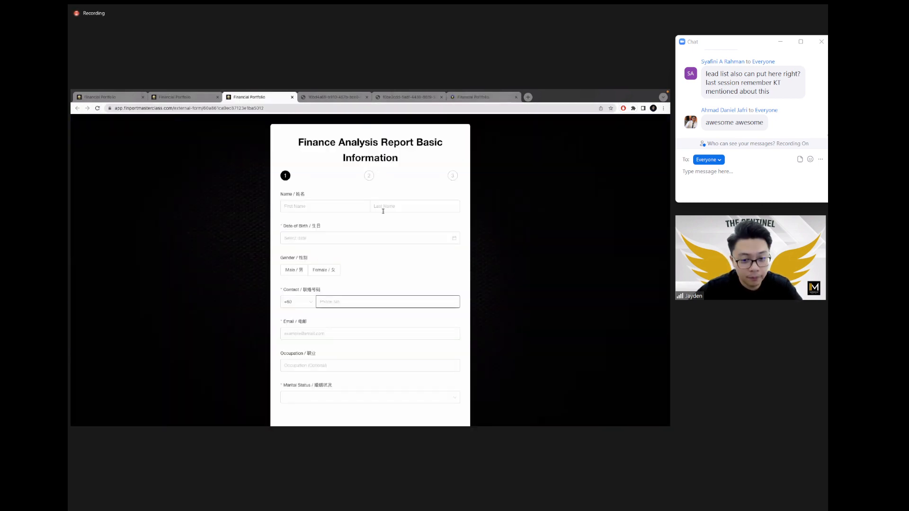
left_click(318, 204)
type("sya")
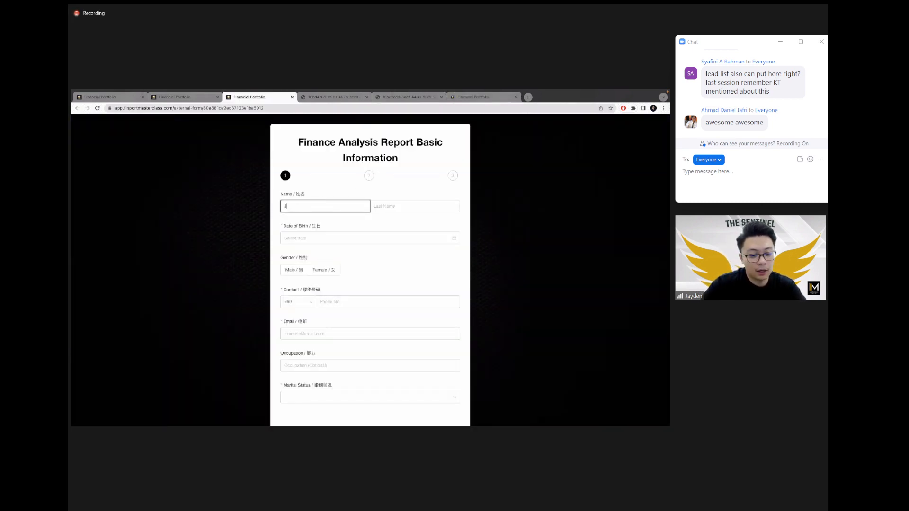
key("BackSpace")
key("BackSpace")
key("BackSpace")
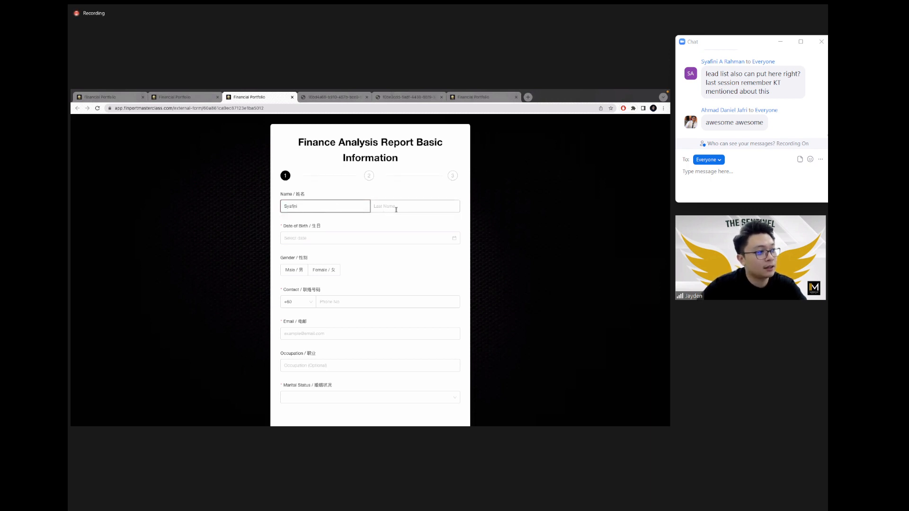
left_click(396, 209)
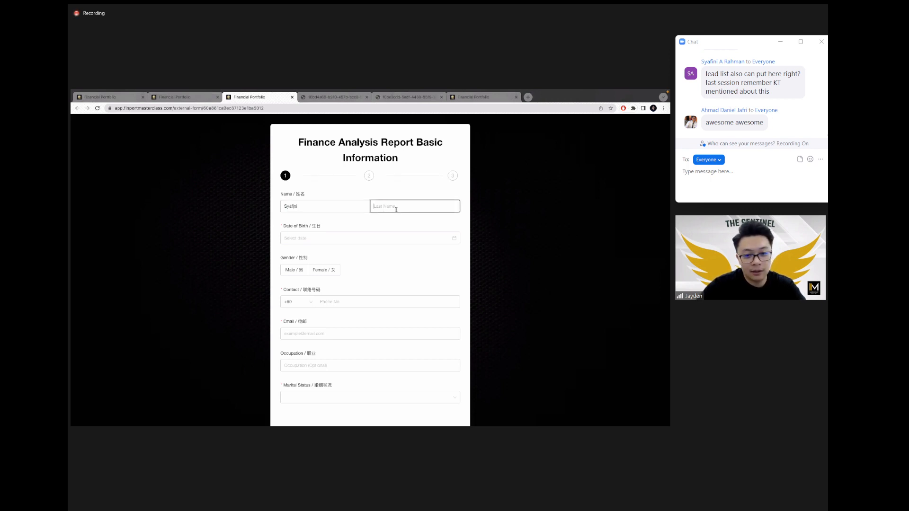
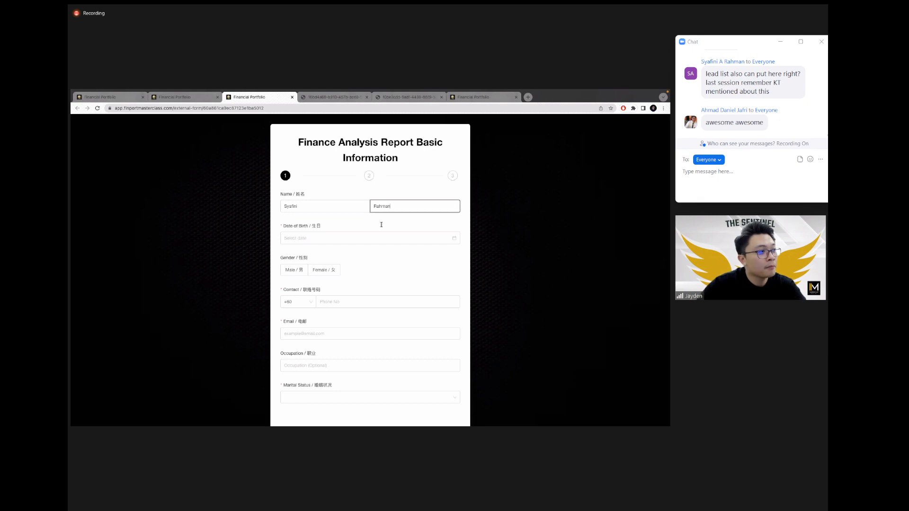
Step: Set the prospect's birth date to 22 July 2004 and gender to Female
left_click(350, 238)
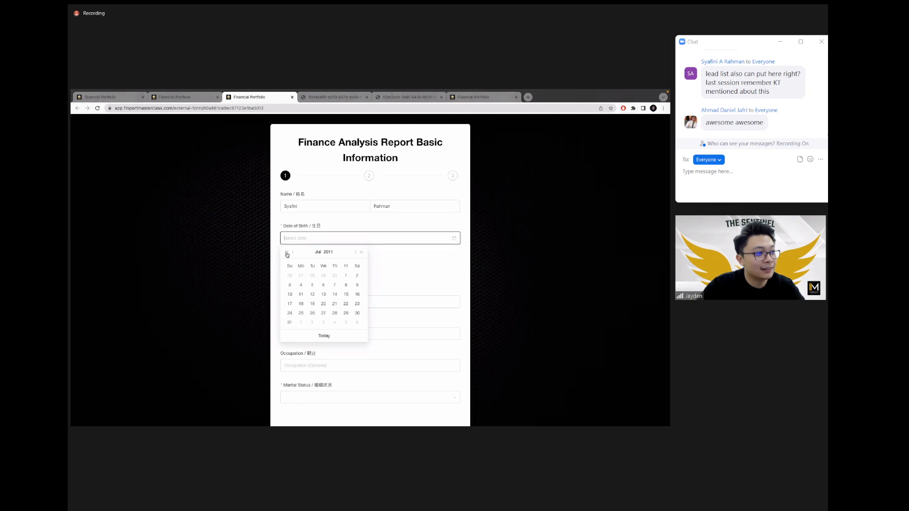
left_click(287, 253)
left_click(287, 253)
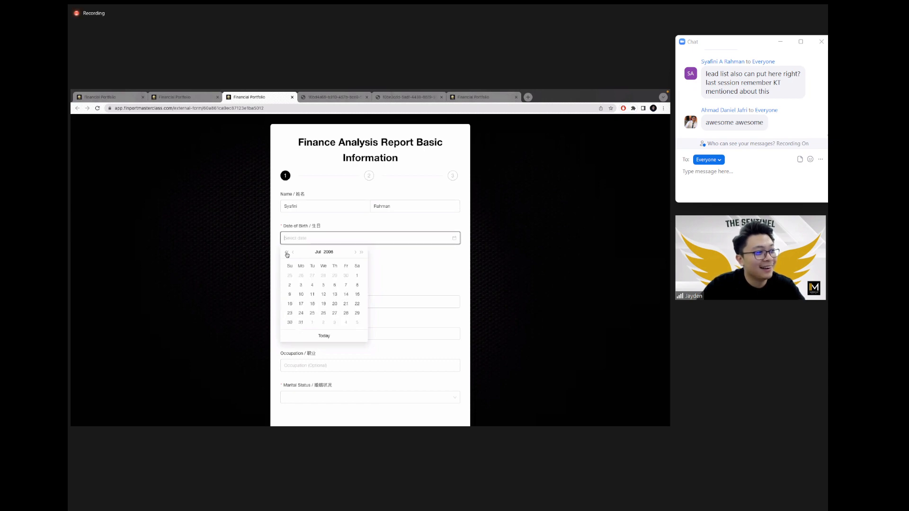
left_click(286, 253)
left_click(286, 253)
left_click(356, 303)
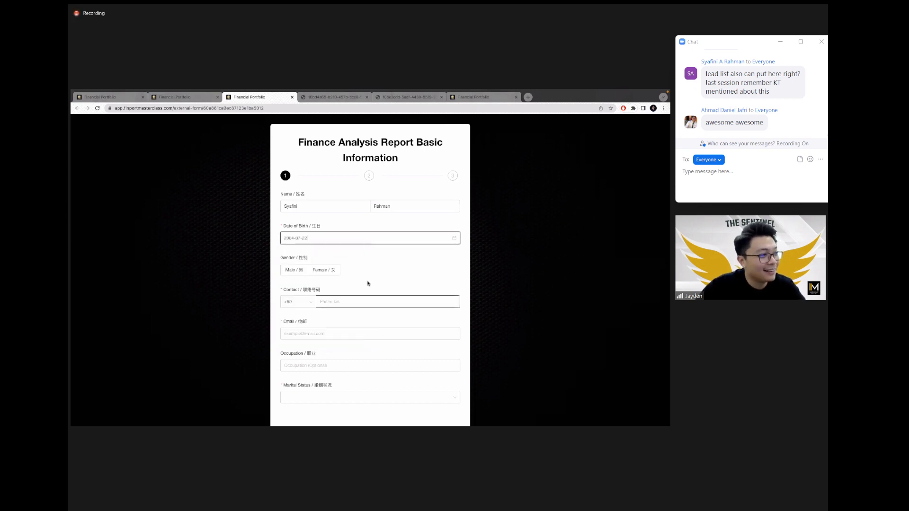
left_click(324, 270)
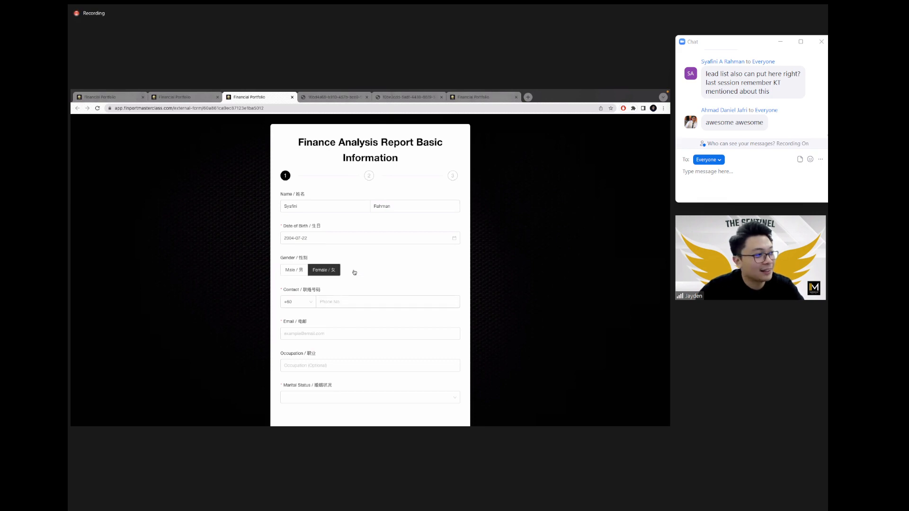
Step: Fill in the prospect's phone number and e-mail address
scroll(364, 272, "down", 1)
left_click(342, 291)
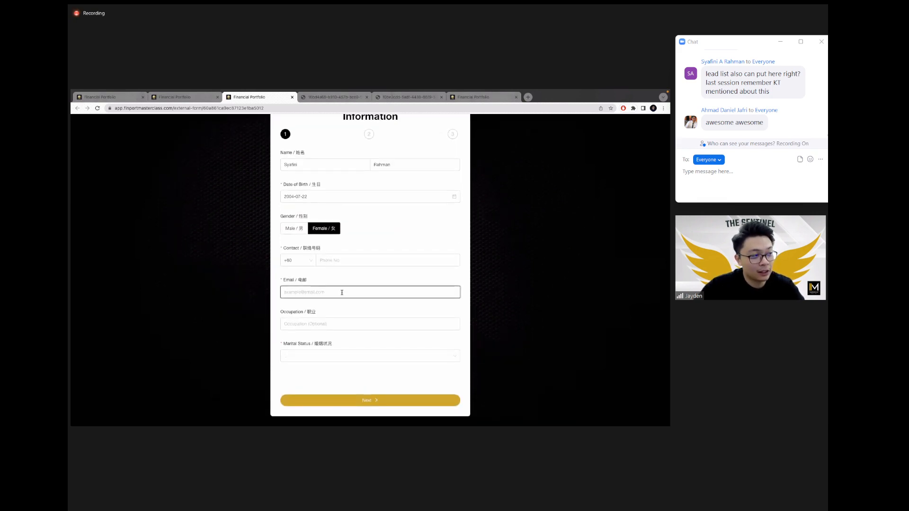
left_click(344, 260)
type("123123")
left_click(347, 291)
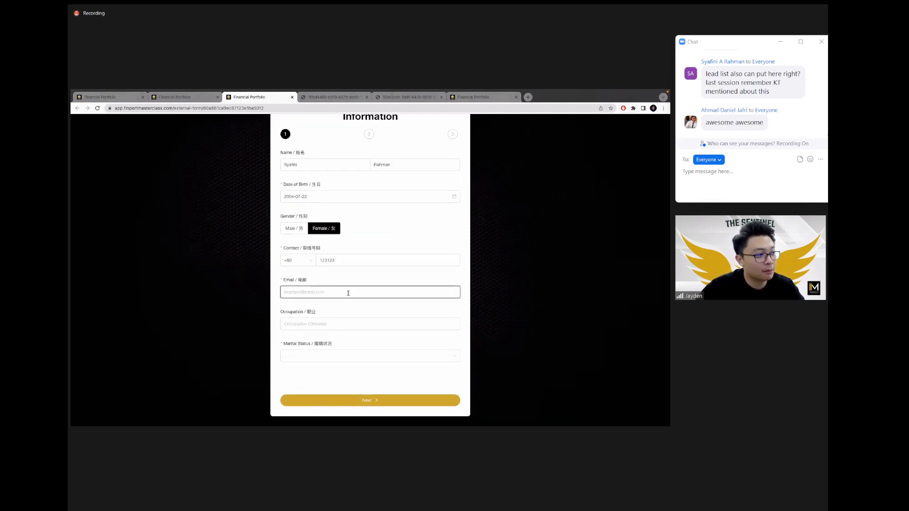
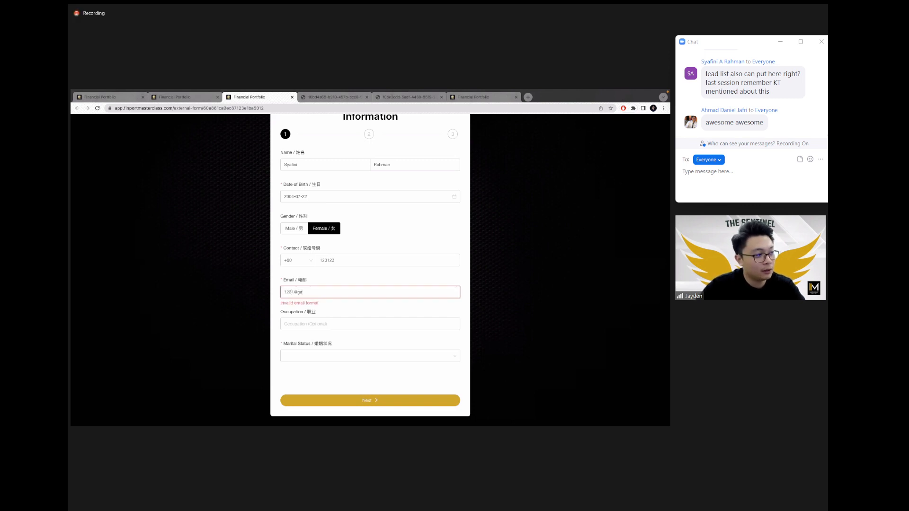
Step: Set the marital status to Single
left_click(333, 324)
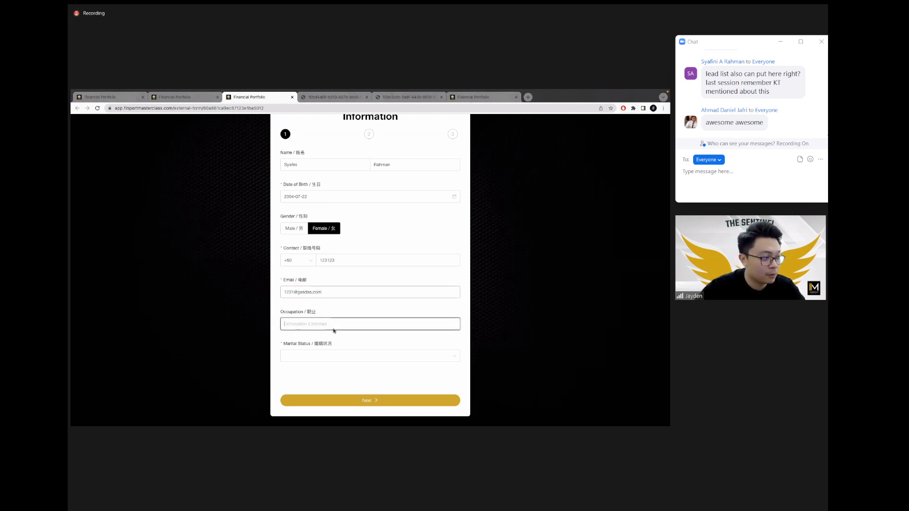
left_click(338, 356)
left_click(344, 368)
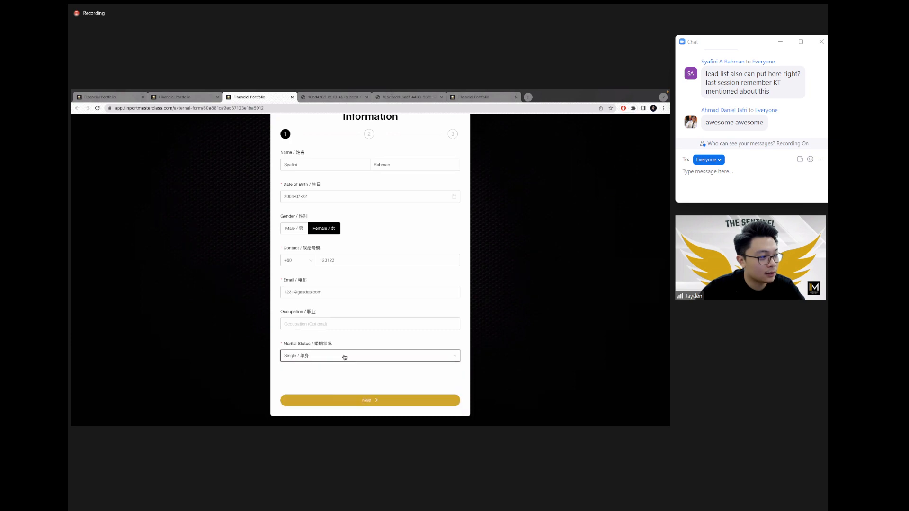
left_click(344, 357)
left_click(355, 343)
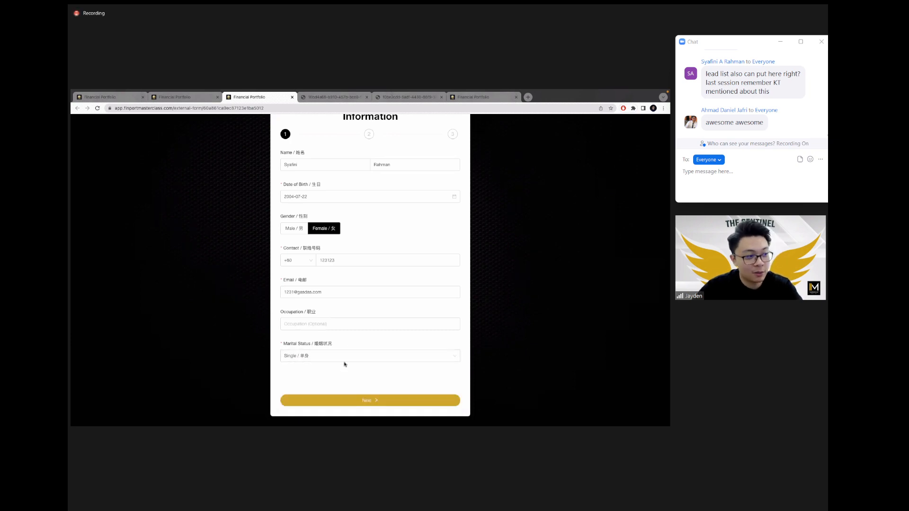
scroll(344, 369, "down", 1)
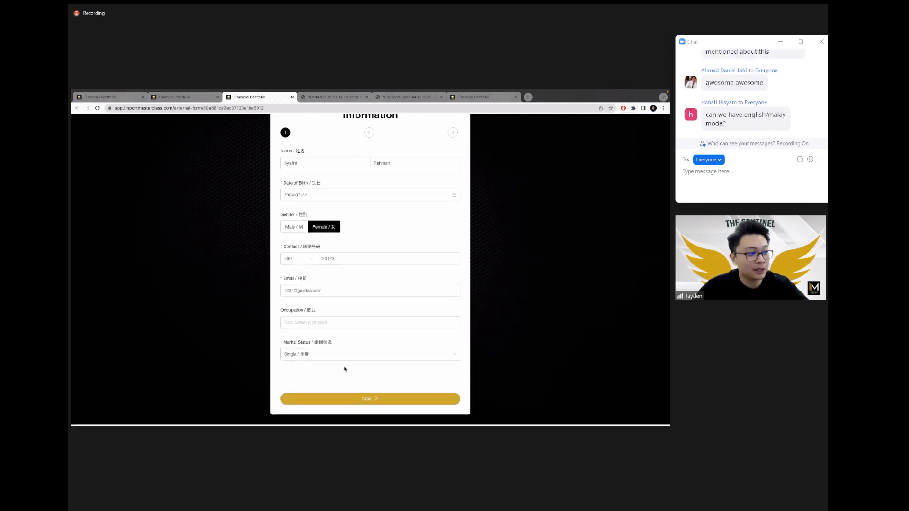
Step: On step 2, mark property owned with 2,500.00 mortgage and 500,000.00 installment
left_click(363, 400)
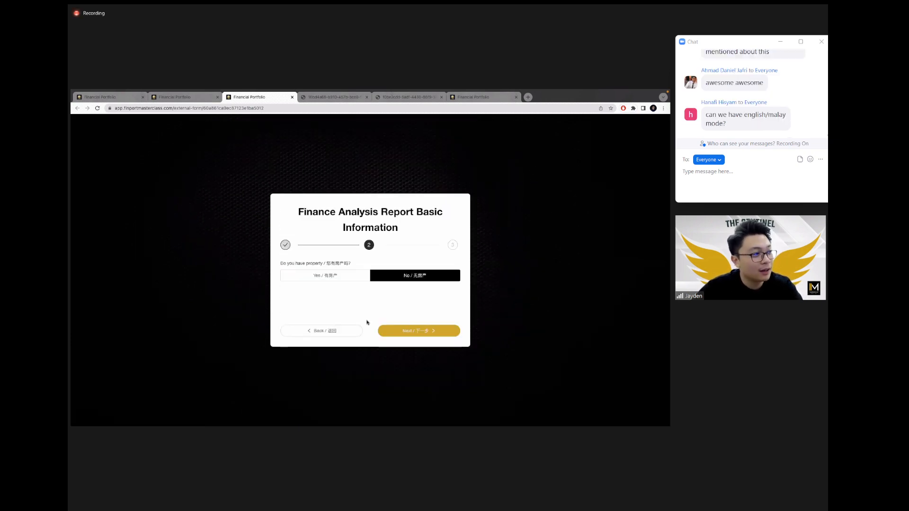
left_click(350, 281)
type("5")
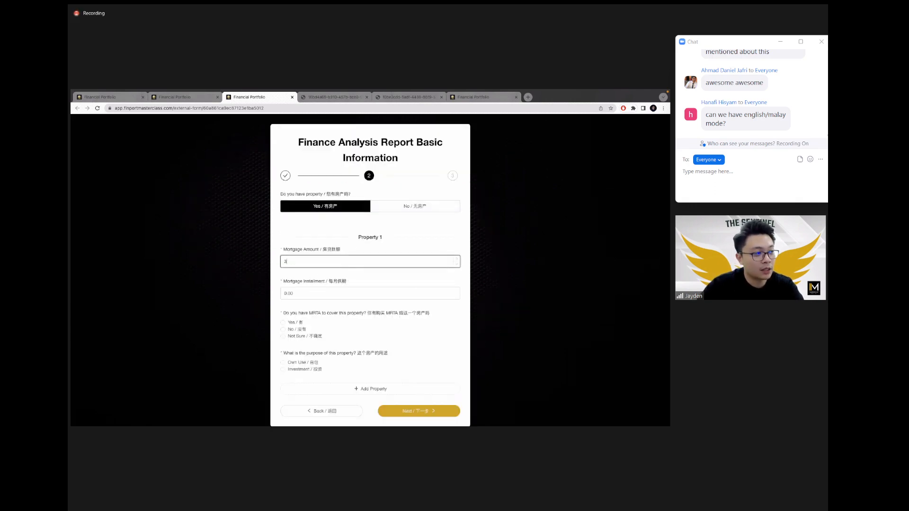
key("BackSpace")
type("2000")
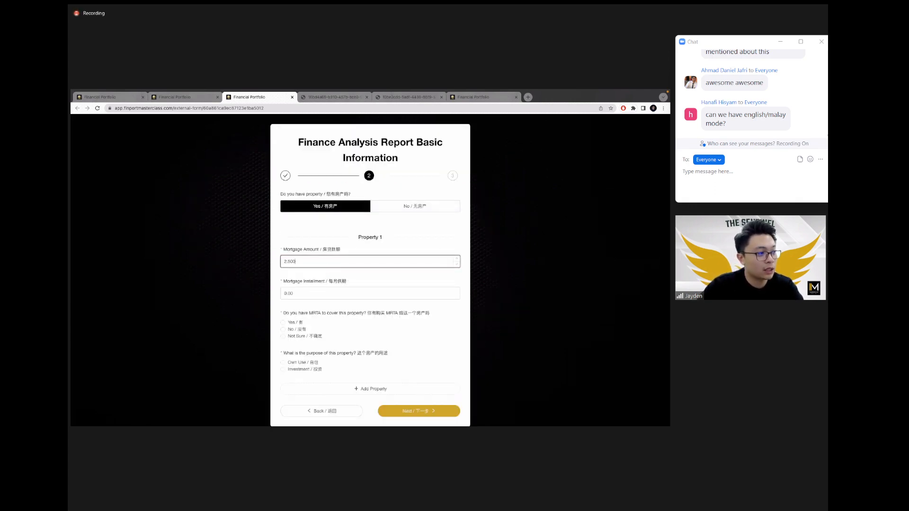
key("Tab")
type("500,0")
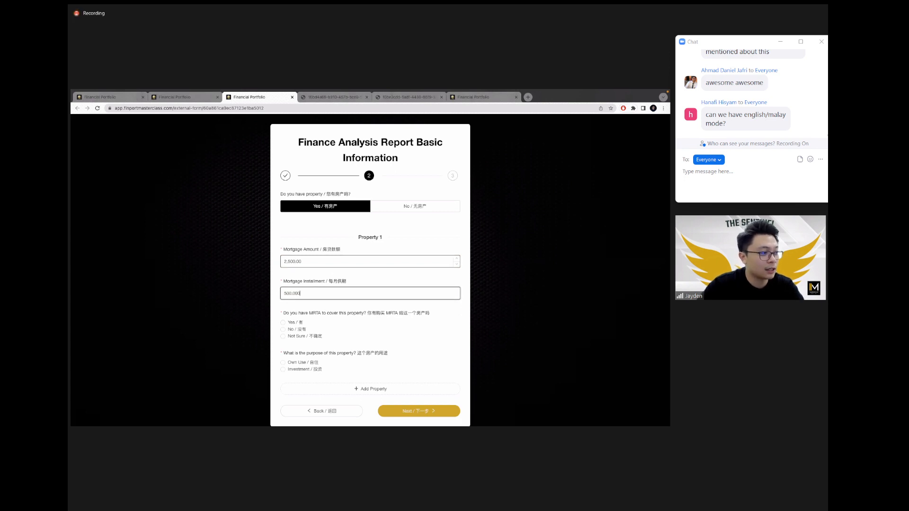
type("00")
left_click_drag(295, 313, 320, 317)
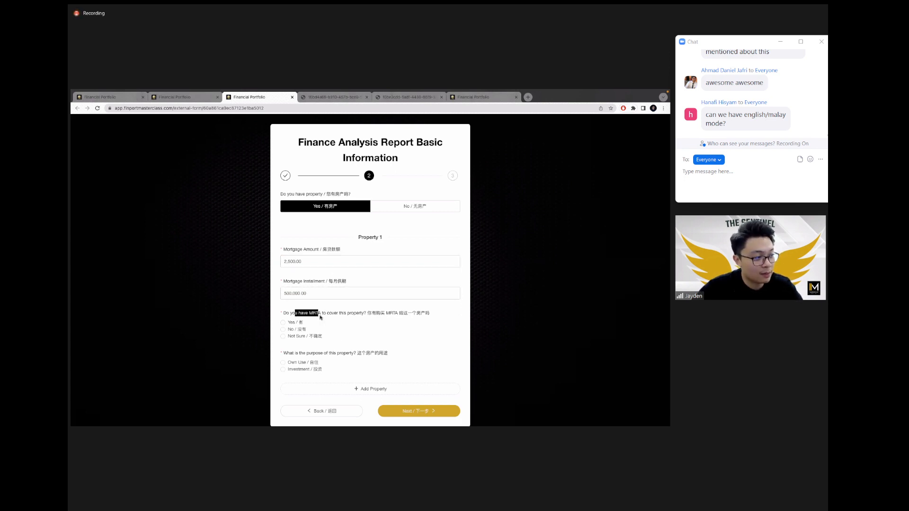
Step: Set MRTA to No and Own Use, then add Property 2 with mortgage starting 15
left_click(296, 328)
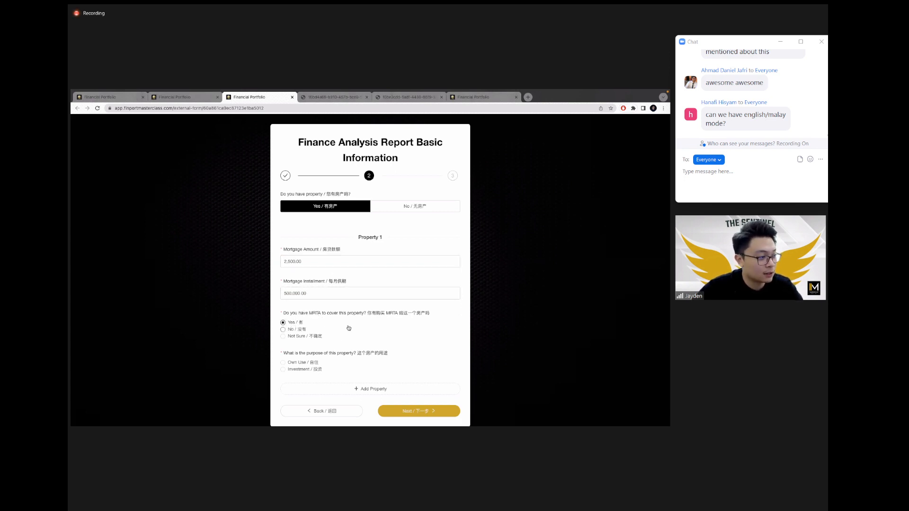
left_click(298, 362)
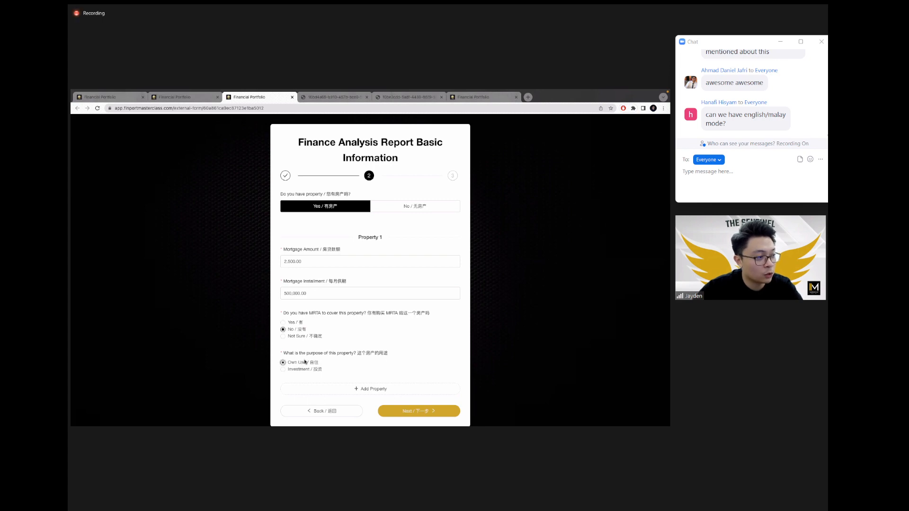
left_click(379, 388)
scroll(379, 331, "down", 3)
left_click(332, 267)
type("1")
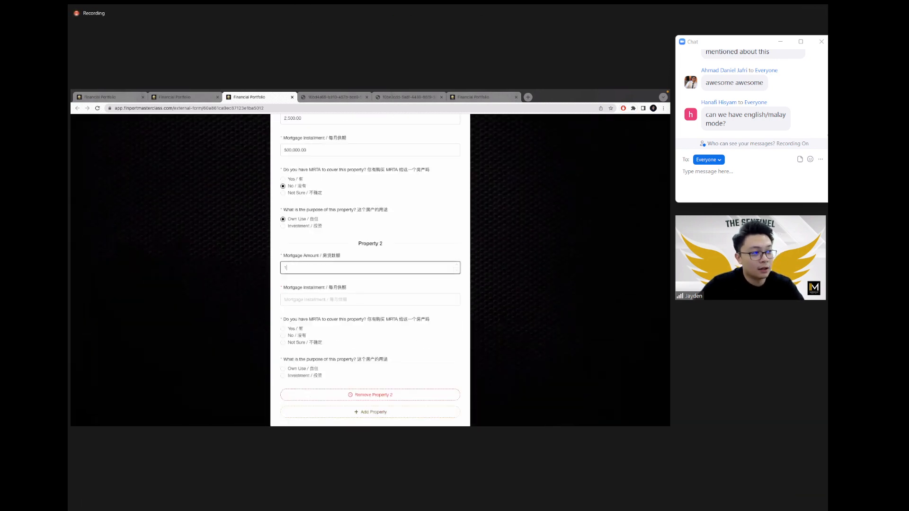
type("5")
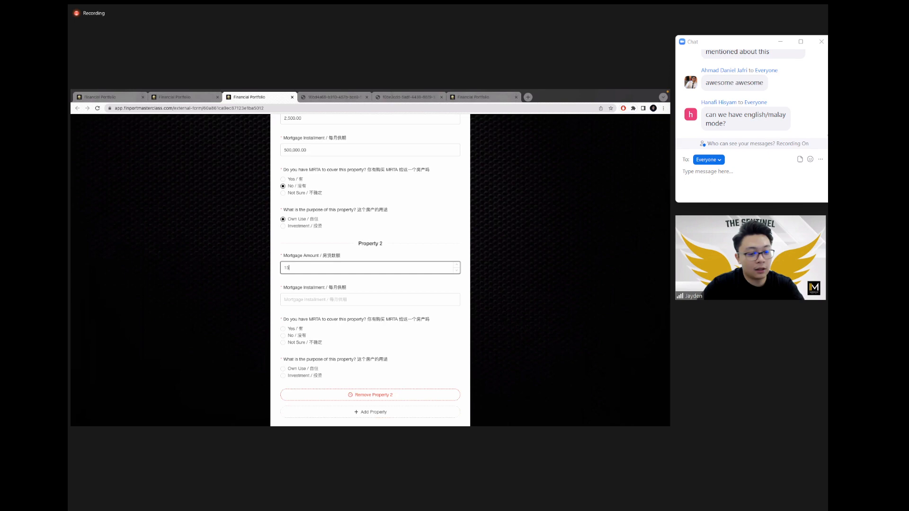